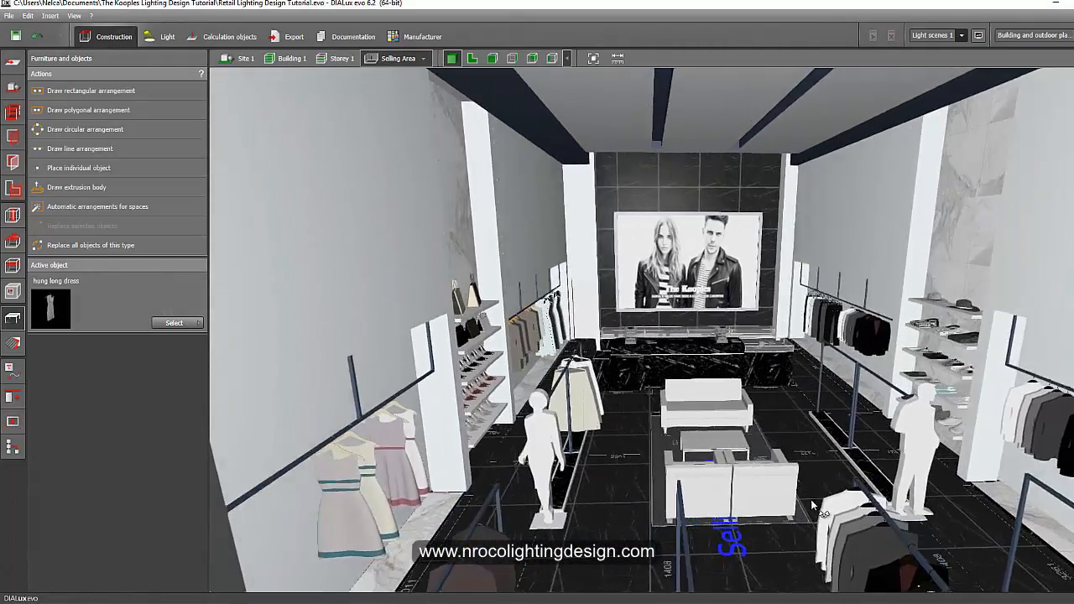
Orbit around the selling area to examine the clothing racks, mannequins, seating and poster wall.
right_drag(742, 426, 665, 463)
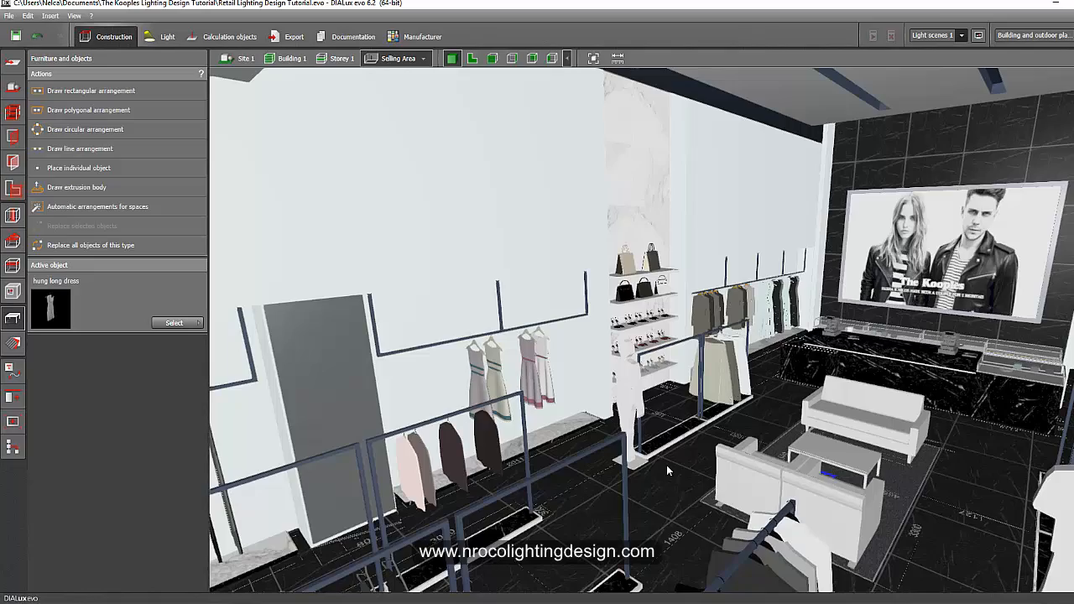
right_drag(666, 465, 820, 471)
right_drag(862, 442, 601, 440)
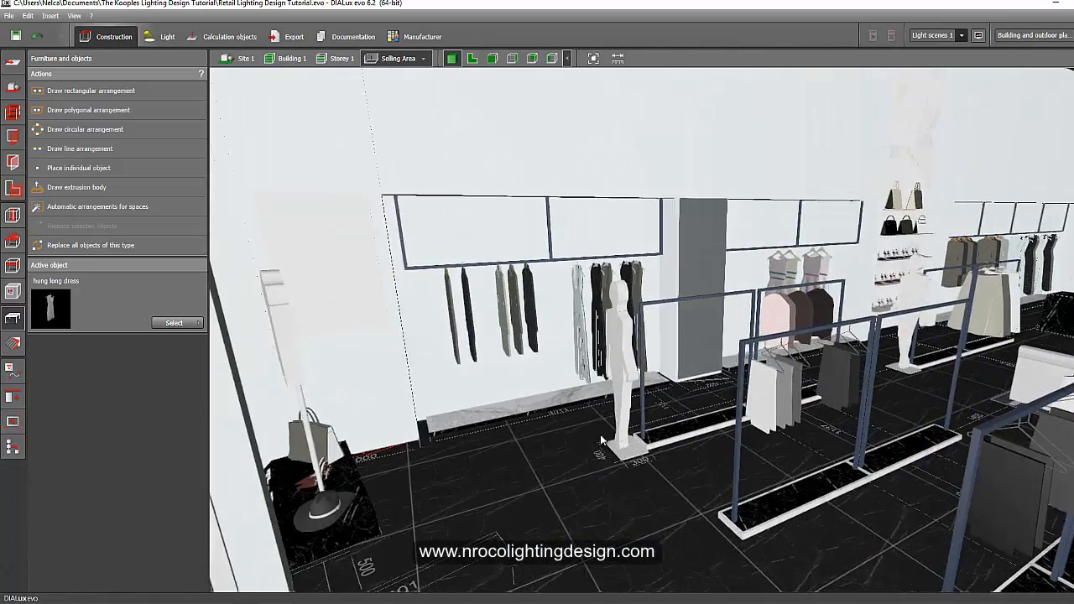
right_drag(584, 501, 531, 470)
right_drag(492, 430, 604, 427)
scroll(602, 430, up, 3)
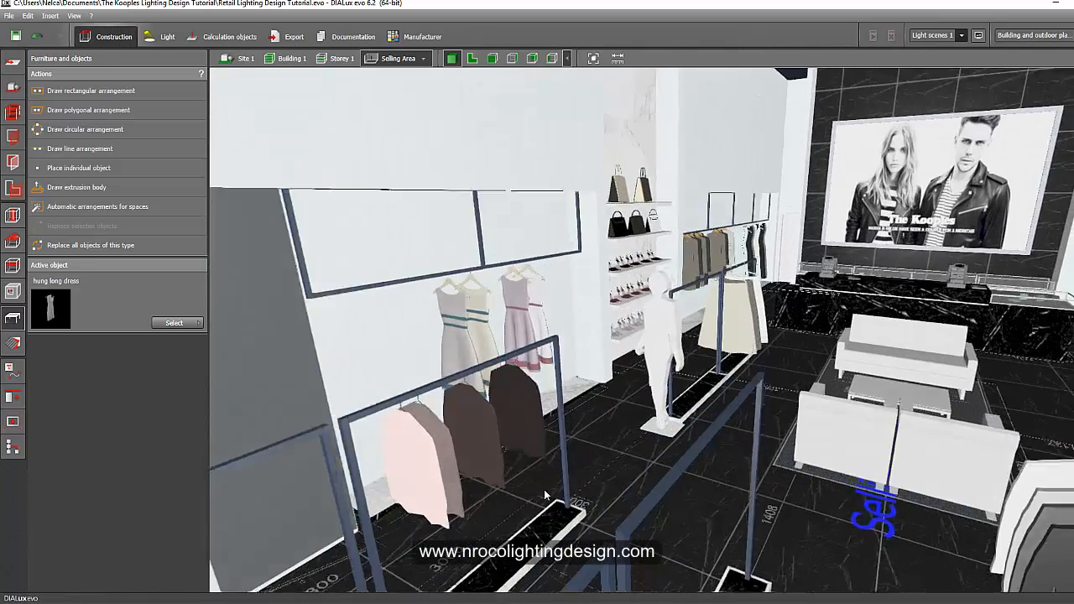
right_drag(544, 489, 534, 424)
scroll(599, 314, up, 2)
middle_drag(534, 424, 624, 441)
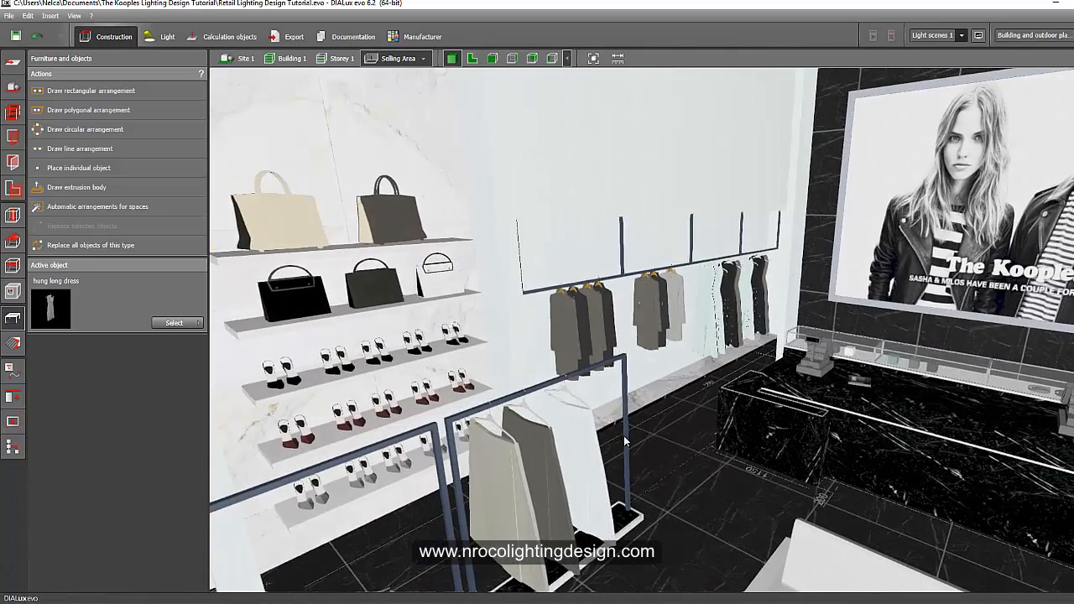
right_drag(624, 435, 585, 433)
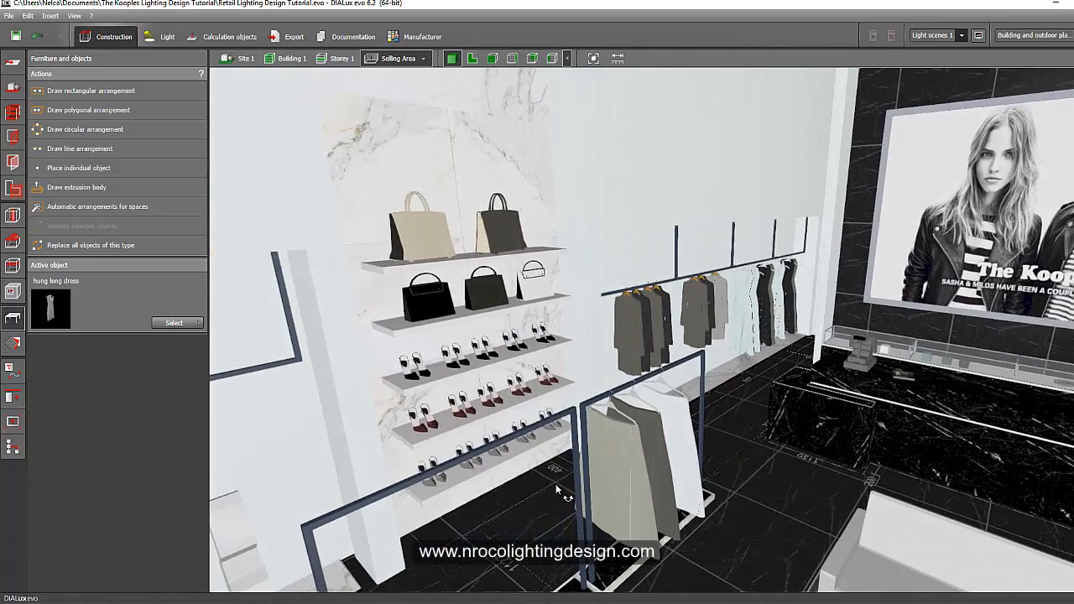
Look over the bag and shoe shelving and the trouser racks along the side walls of the selling area.
right_drag(555, 484, 727, 313)
right_drag(689, 411, 557, 499)
right_drag(695, 434, 491, 329)
scroll(646, 466, down, 3)
middle_drag(651, 474, 573, 348)
scroll(635, 481, down, 2)
scroll(636, 480, down, 6)
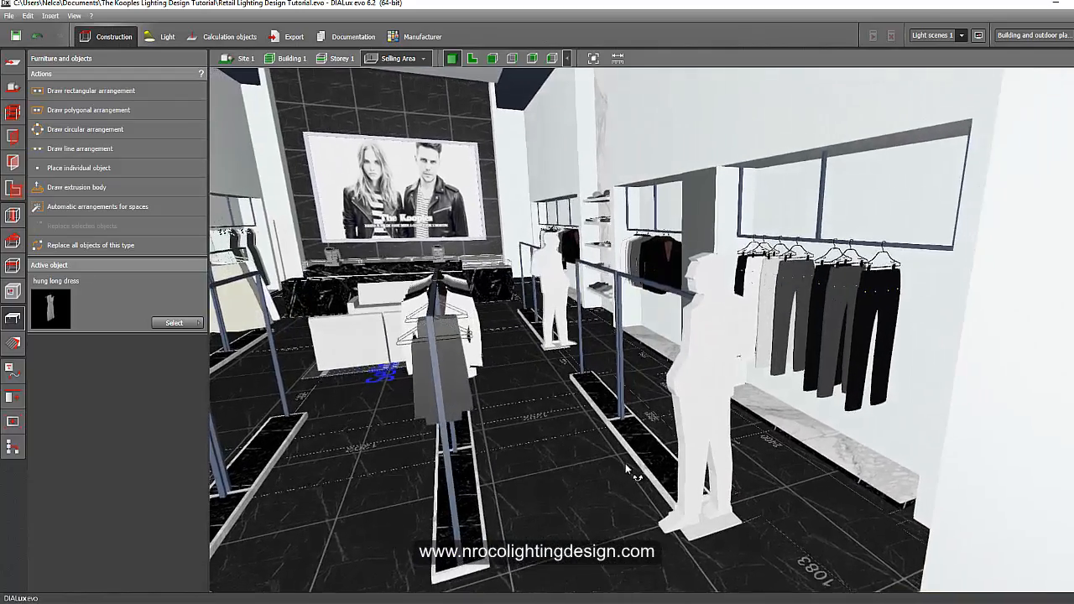
mouse_move(625, 463)
right_down()
mouse_move(647, 461)
mouse_move(632, 473)
right_up()
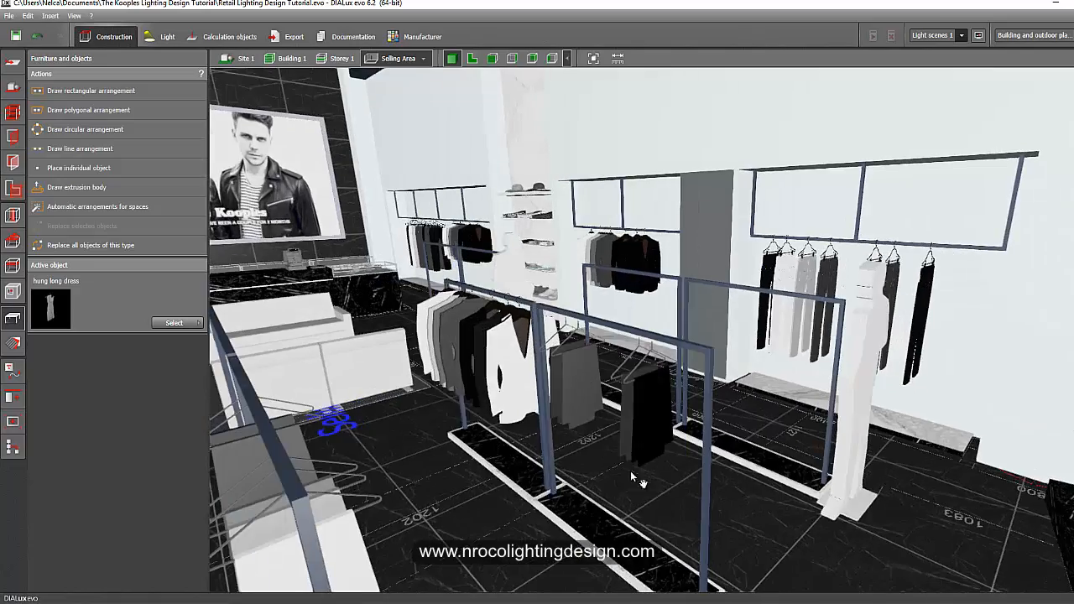
middle_drag(632, 473, 655, 507)
right_drag(655, 507, 475, 370)
scroll(577, 431, up, 2)
middle_drag(474, 370, 660, 306)
scroll(662, 303, down, 2)
scroll(662, 309, up, 3)
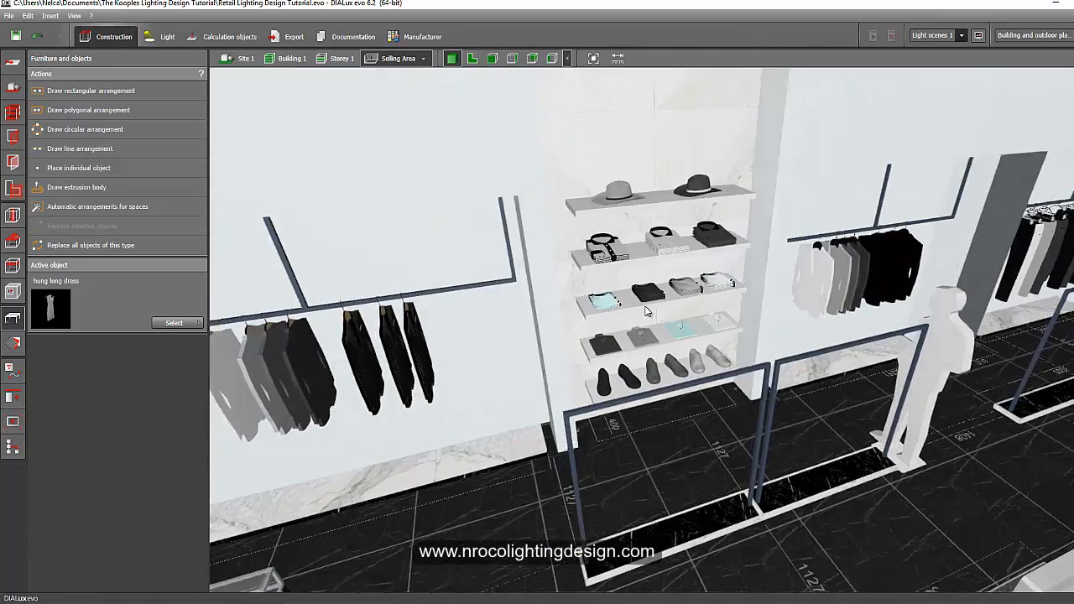
Examine the hat and shirt shelving, the counter area and the central seating group from several angles.
middle_drag(655, 380, 661, 437)
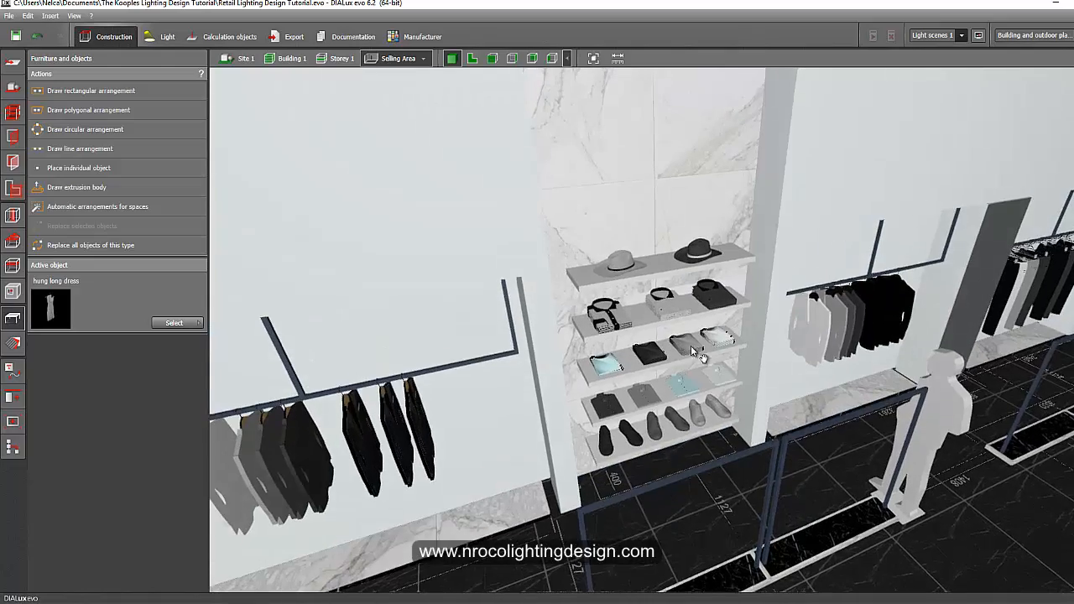
middle_drag(691, 346, 673, 333)
scroll(733, 467, down, 2)
right_drag(733, 467, 648, 465)
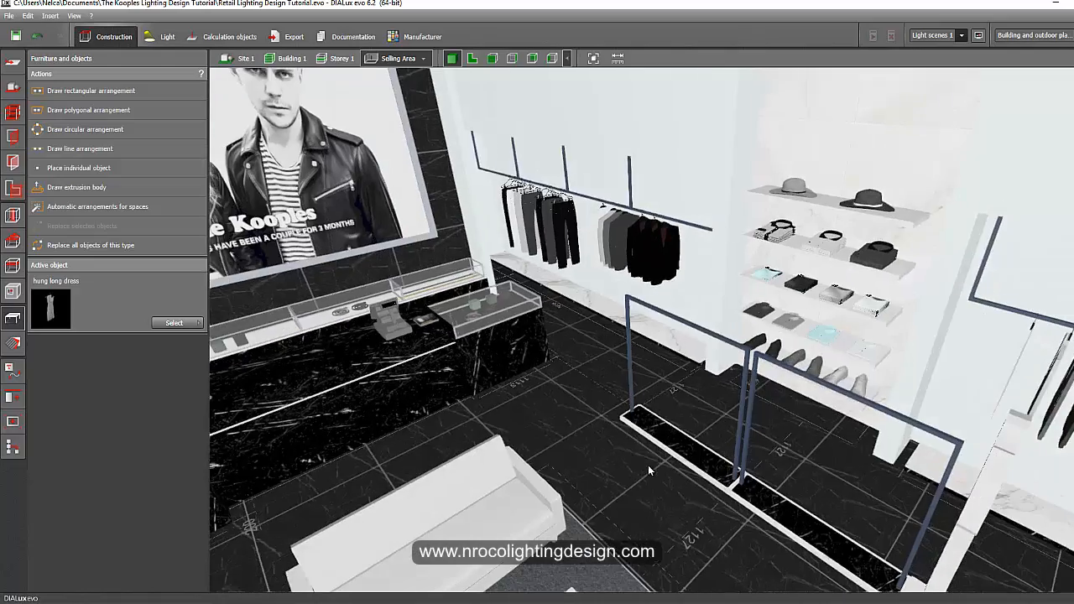
middle_drag(648, 467, 509, 289)
right_drag(687, 454, 672, 457)
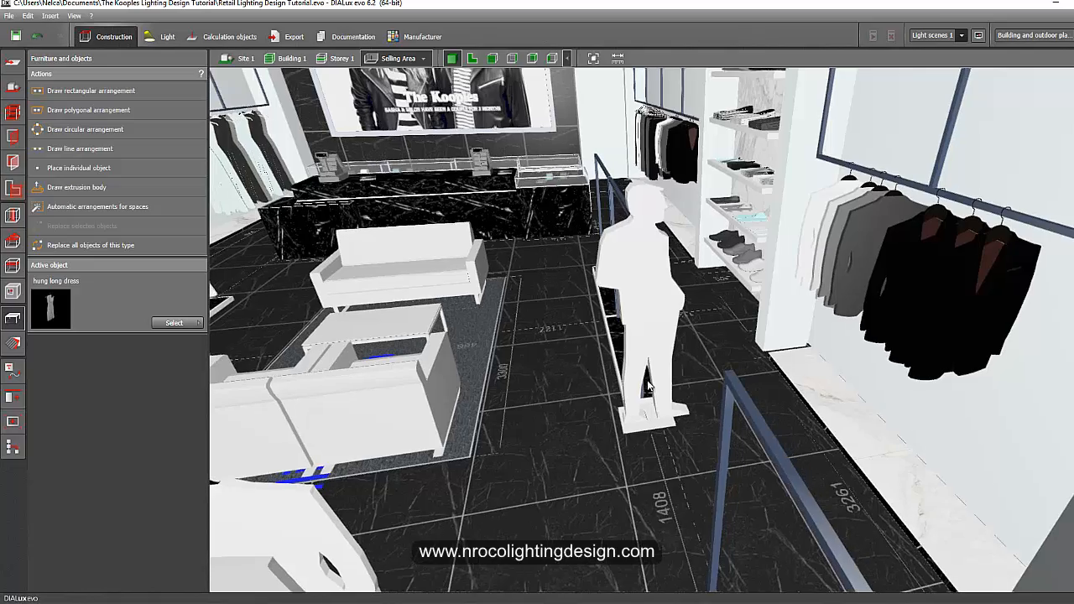
right_drag(628, 430, 756, 426)
scroll(739, 432, down, 2)
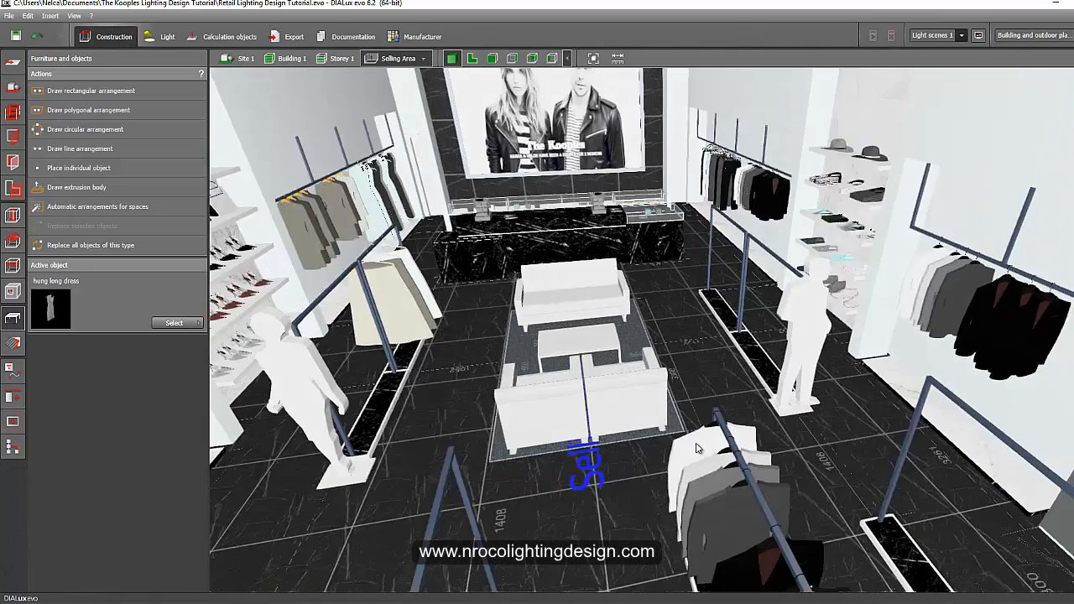
scroll(697, 445, down, 3)
right_drag(673, 507, 651, 470)
middle_drag(621, 475, 818, 490)
right_drag(818, 490, 786, 473)
middle_drag(785, 473, 820, 427)
scroll(827, 479, down, 3)
right_drag(816, 495, 783, 470)
middle_drag(783, 470, 842, 455)
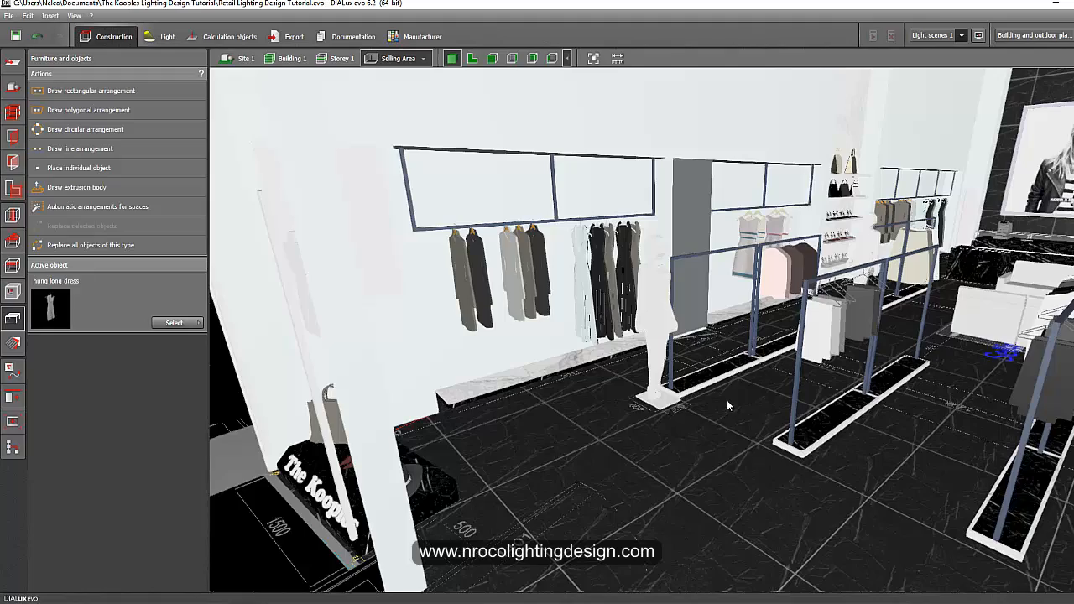
scroll(681, 356, up, 3)
right_drag(682, 356, 646, 377)
middle_drag(646, 378, 538, 473)
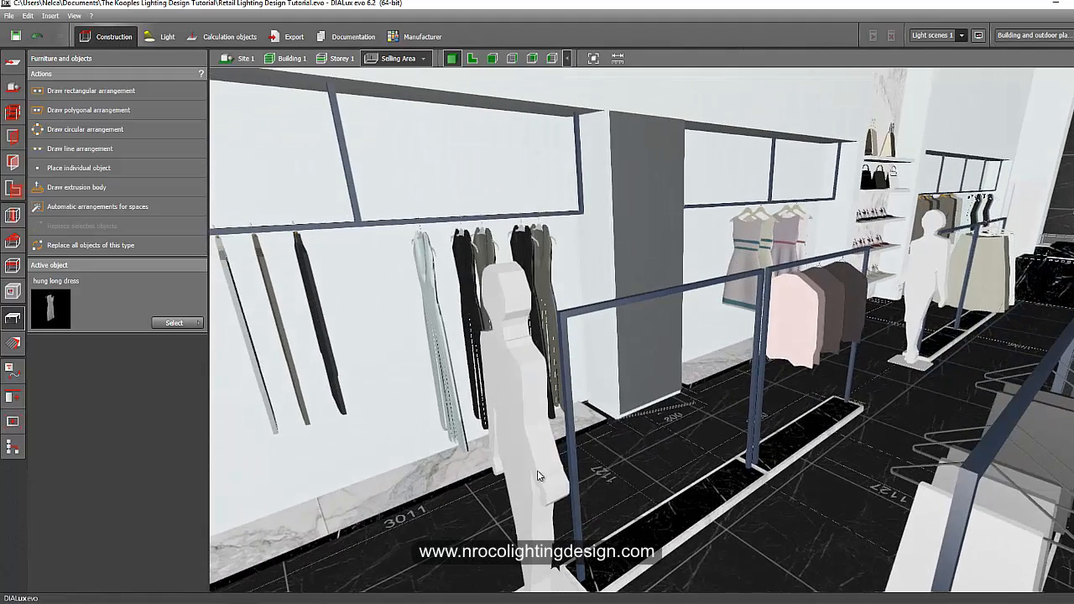
Select the walking woman figure beside the clothes rack and orbit around it.
click(614, 488)
click(539, 477)
middle_drag(561, 459, 533, 458)
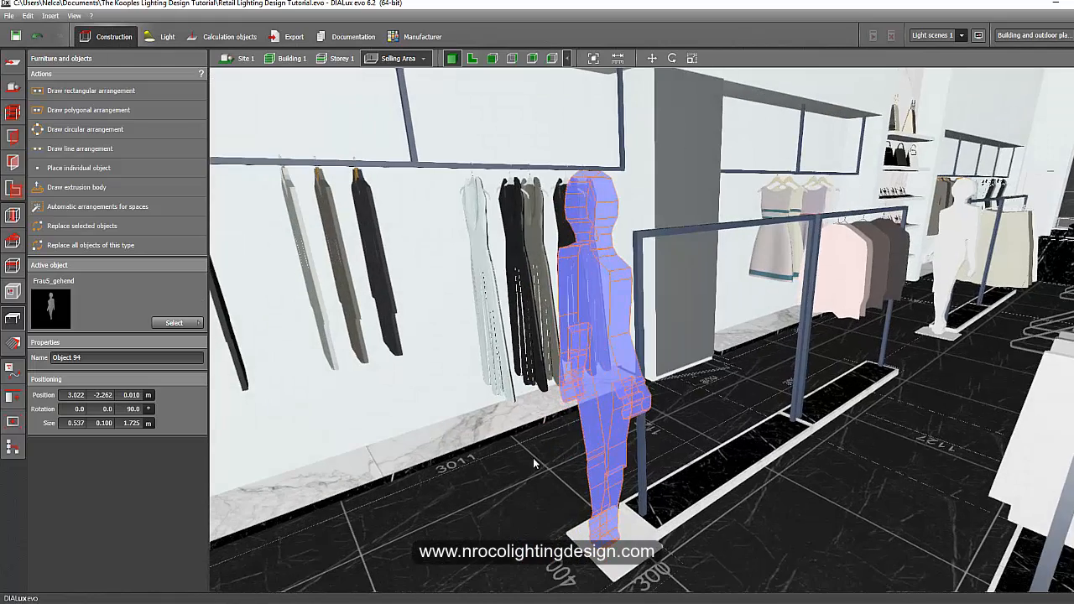
right_drag(534, 458, 539, 496)
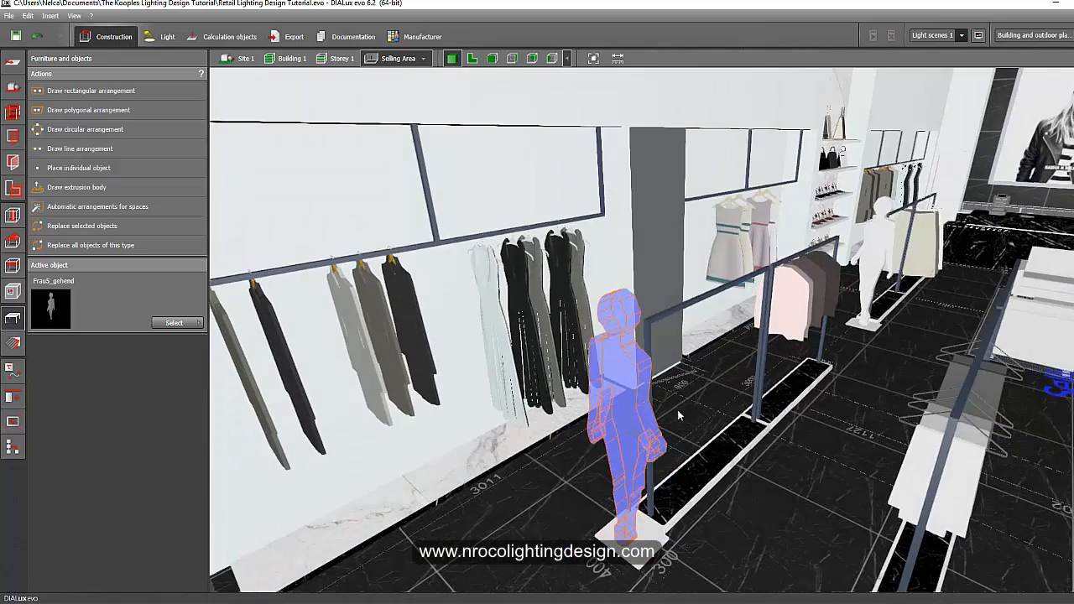
right_drag(582, 470, 623, 463)
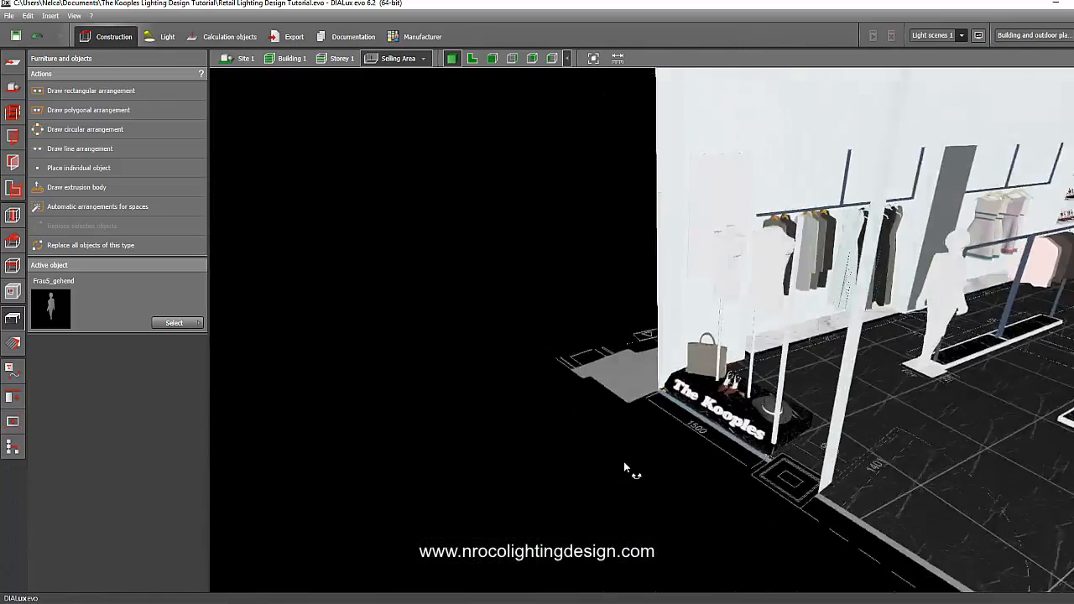
Inspect the shop window display with The Kooples plinth and the mannequins from inside and outside.
scroll(739, 413, up, 5)
right_drag(824, 402, 562, 459)
scroll(554, 463, down, 4)
right_drag(496, 487, 613, 466)
middle_drag(614, 431, 548, 408)
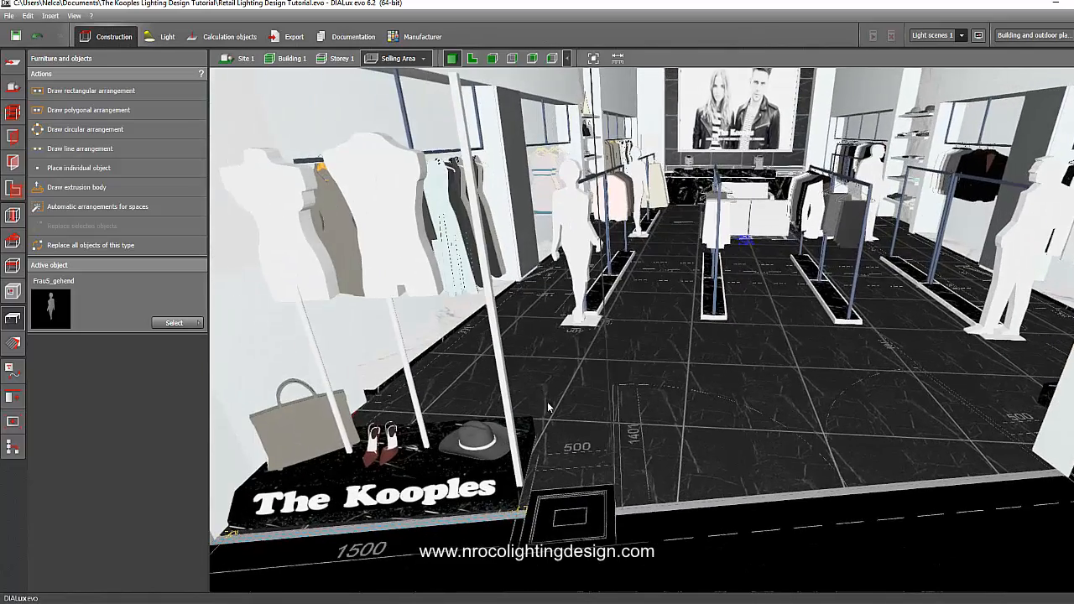
right_drag(528, 417, 593, 384)
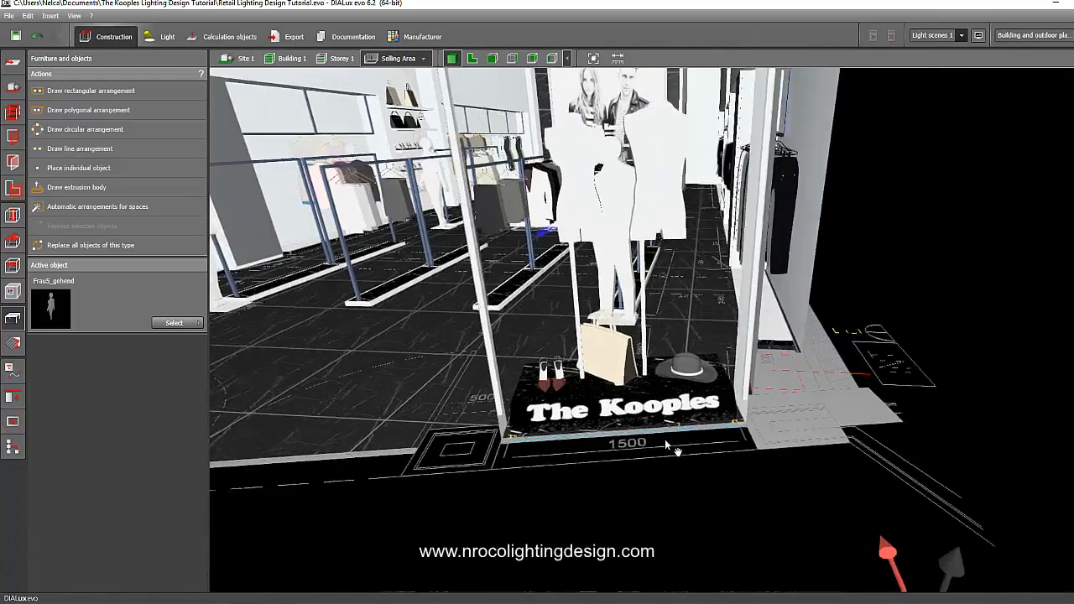
middle_drag(665, 441, 739, 473)
scroll(738, 473, down, 2)
right_drag(738, 474, 792, 333)
scroll(773, 314, up, 3)
right_drag(555, 334, 743, 311)
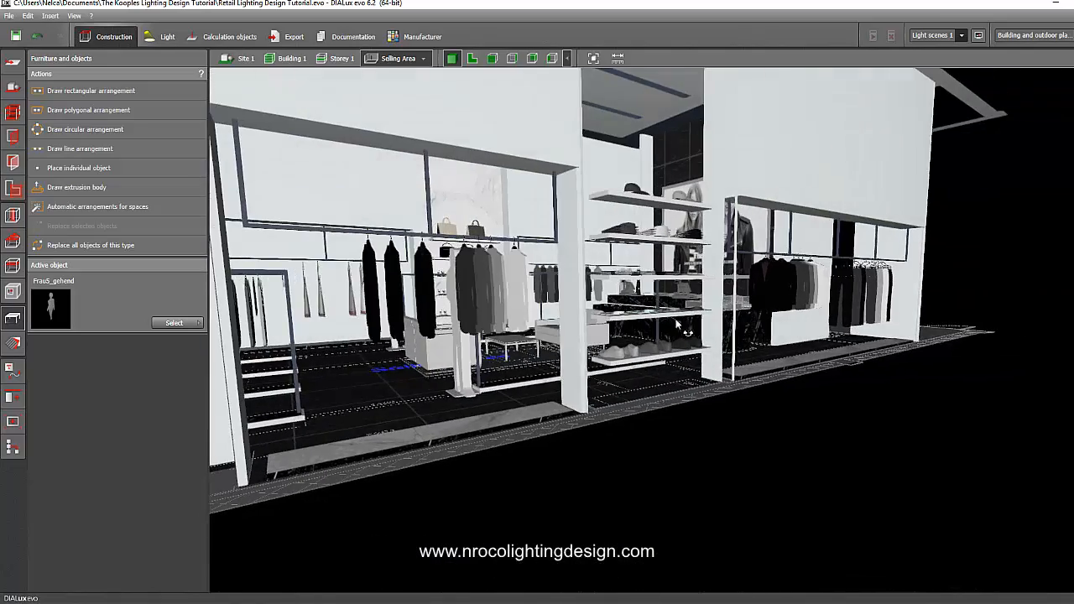
Examine the cash counter, its glass display cases and the register equipment up close.
right_drag(677, 325, 1000, 353)
middle_drag(1000, 354, 619, 280)
right_drag(619, 279, 890, 317)
scroll(408, 244, up, 6)
middle_drag(380, 368, 364, 491)
right_drag(464, 281, 586, 312)
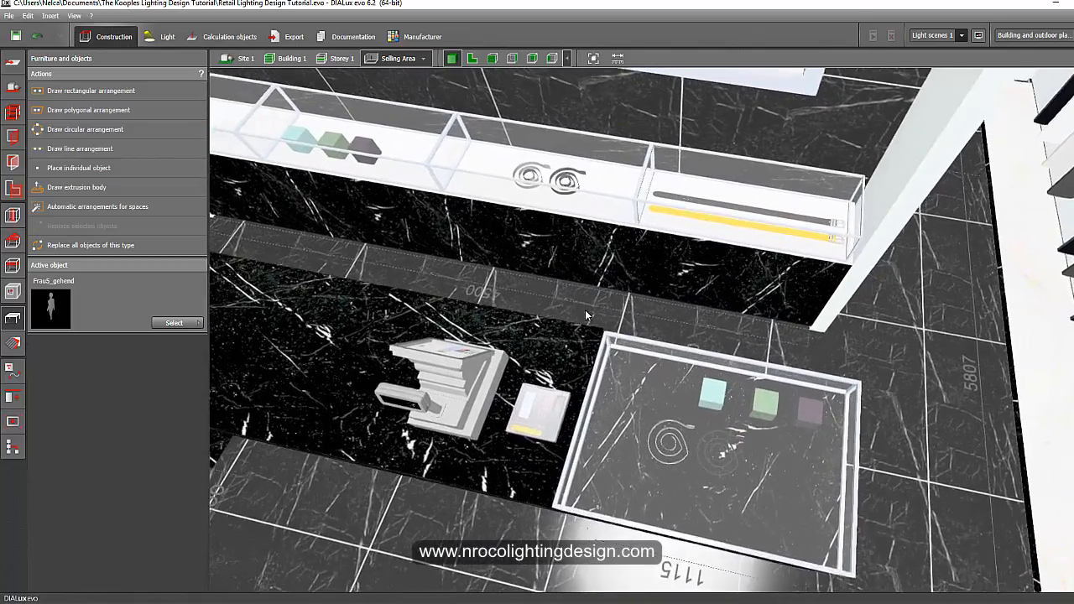
scroll(585, 312, down, 2)
right_drag(520, 340, 575, 285)
middle_drag(713, 364, 891, 423)
scroll(538, 327, up, 2)
right_drag(543, 345, 548, 353)
scroll(549, 352, down, 1)
middle_drag(592, 345, 716, 350)
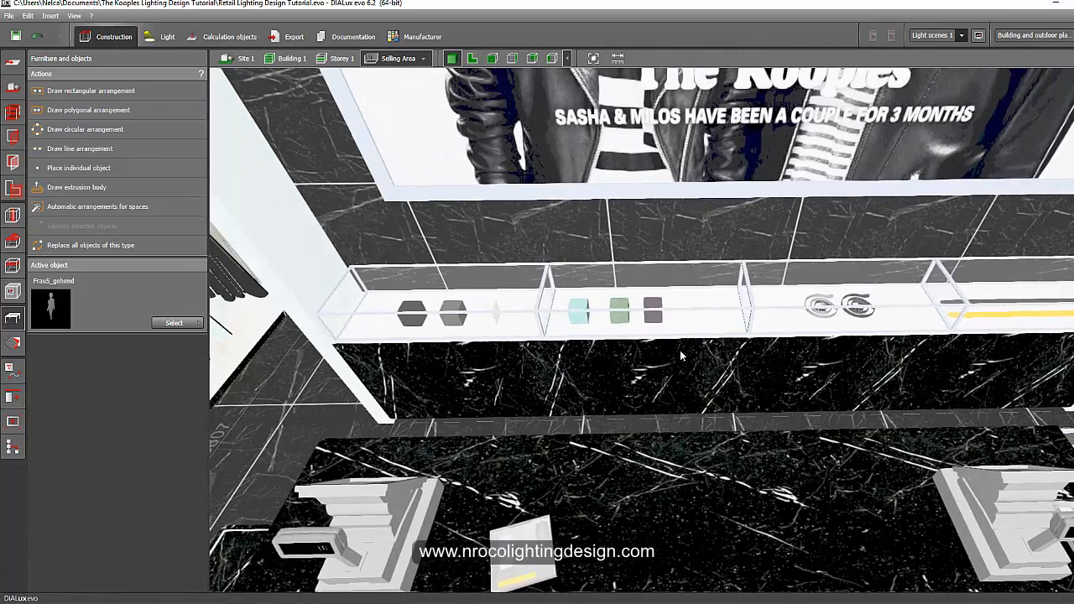
right_drag(639, 402, 578, 380)
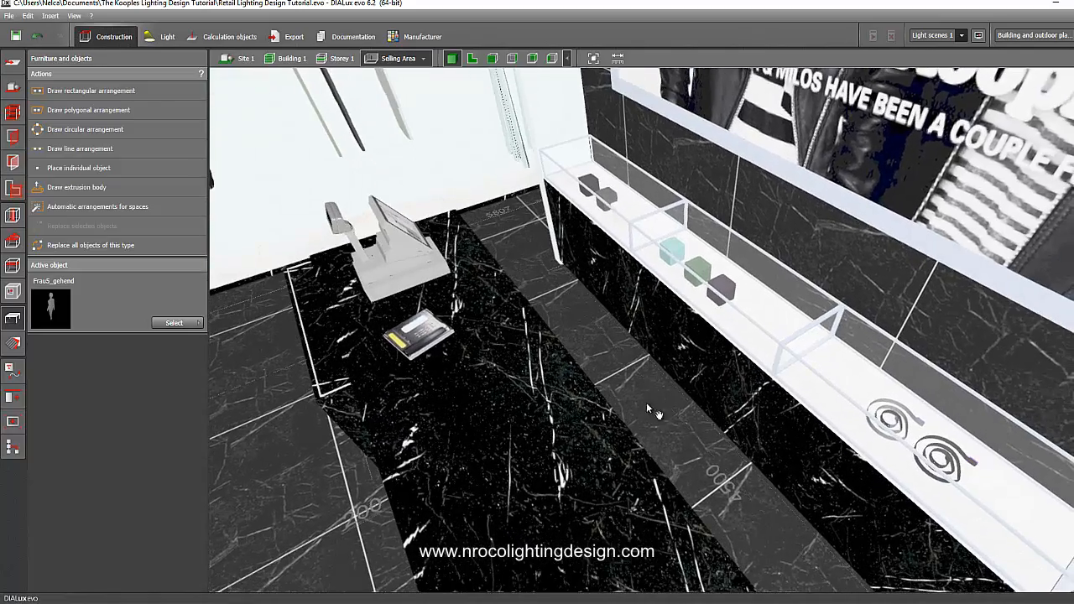
middle_drag(646, 402, 577, 283)
right_drag(577, 284, 667, 267)
middle_drag(667, 267, 756, 175)
right_drag(663, 336, 544, 301)
scroll(666, 436, down, 4)
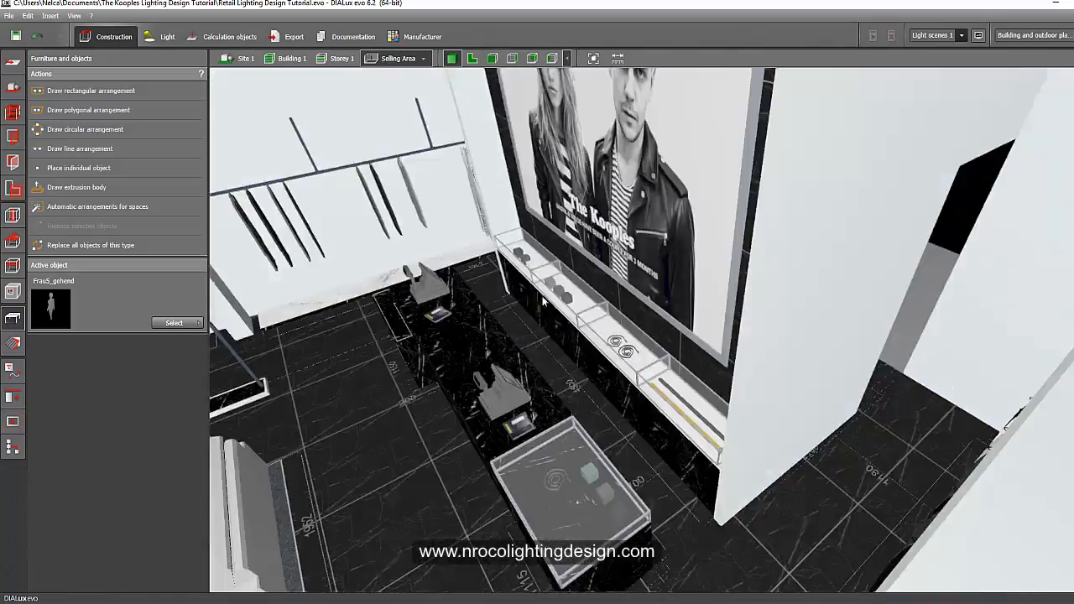
scroll(544, 301, down, 4)
Switch to the whole Storey 1 view and orbit around the building exterior and interior.
click(338, 59)
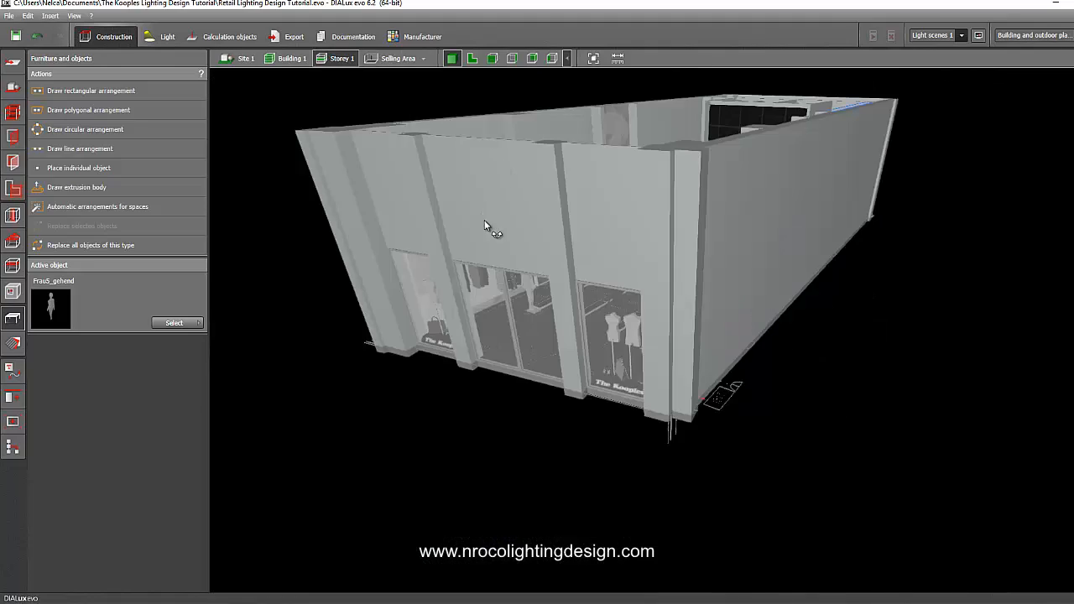
right_drag(484, 221, 421, 255)
scroll(604, 219, up, 5)
middle_drag(605, 218, 649, 407)
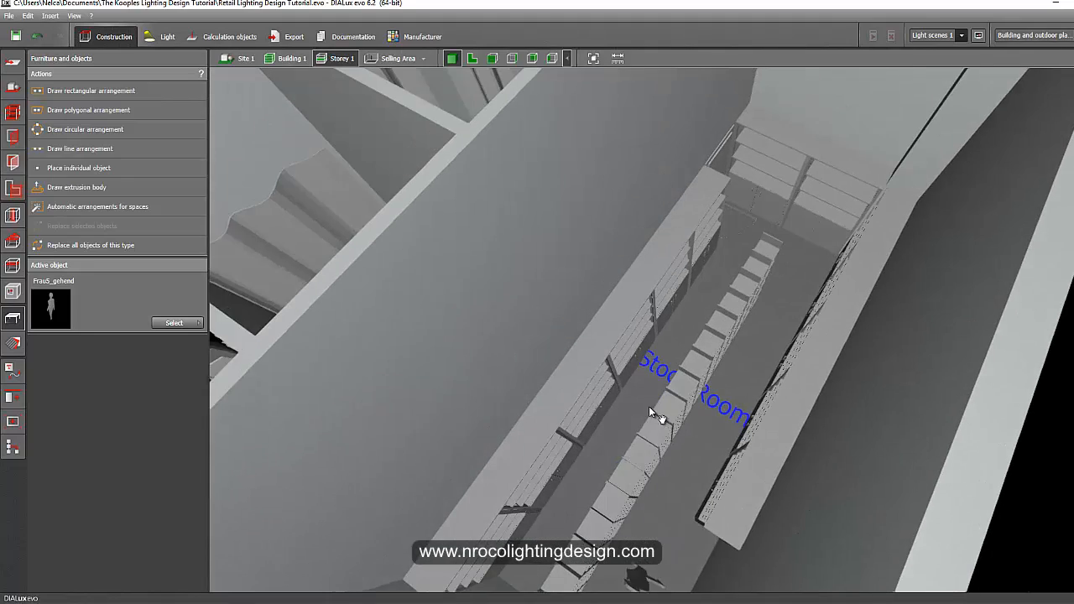
Switch the view to the Stock Room and inspect its shelving units.
click(401, 58)
click(423, 60)
click(448, 94)
right_drag(576, 296, 650, 347)
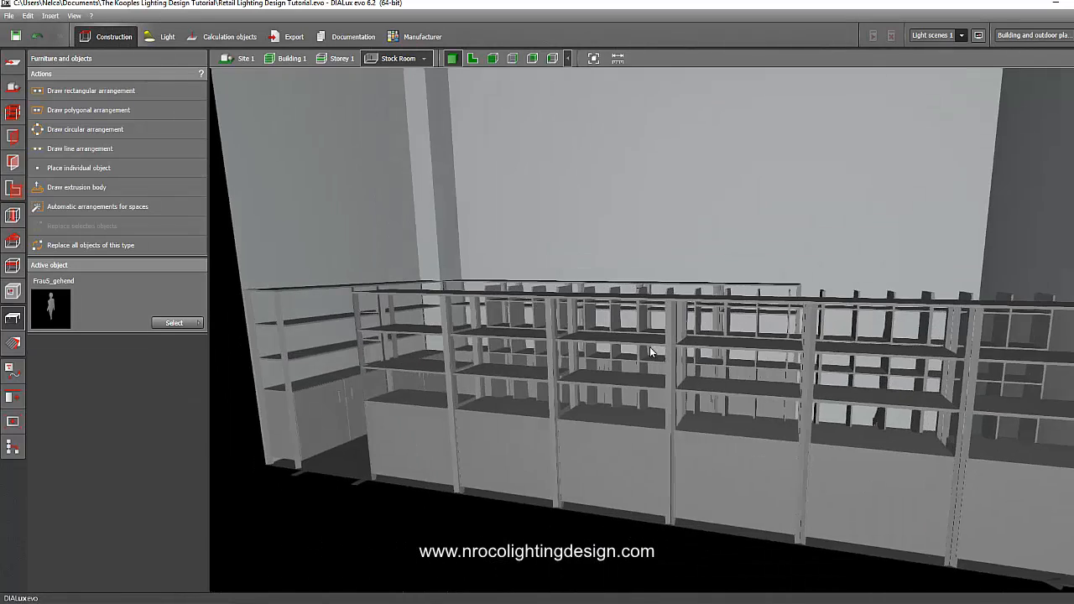
right_drag(469, 316, 650, 388)
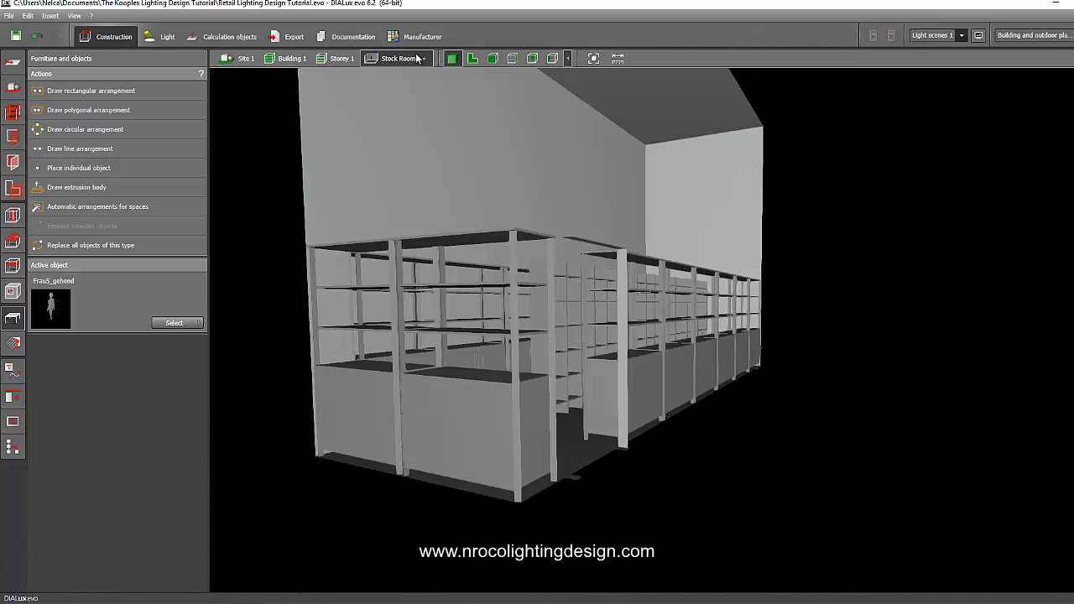
Switch the view to Fitting Room 1 and look inside it.
click(438, 85)
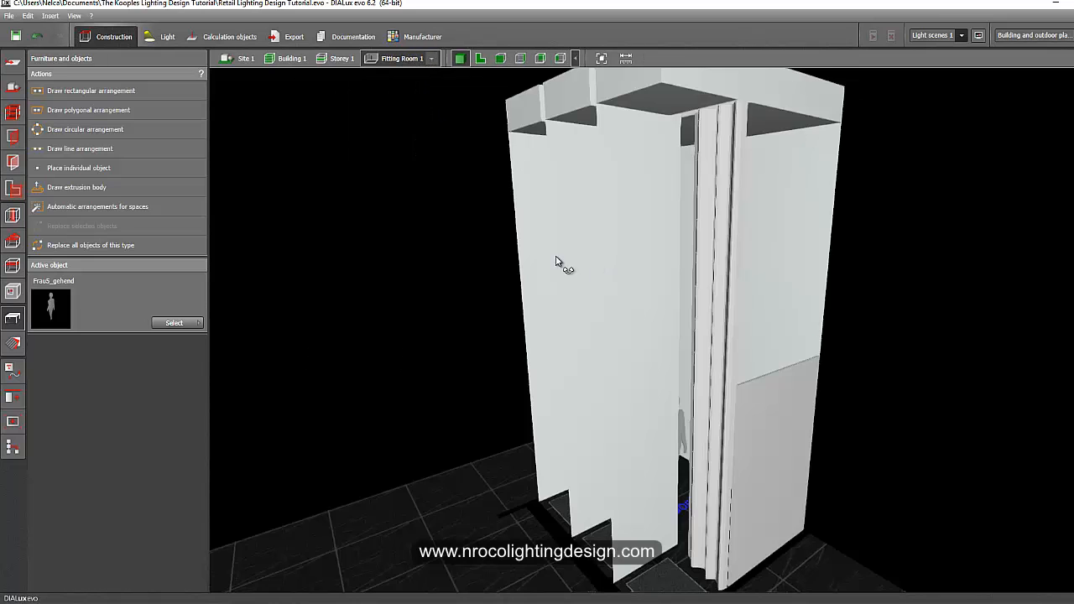
right_drag(556, 262, 680, 305)
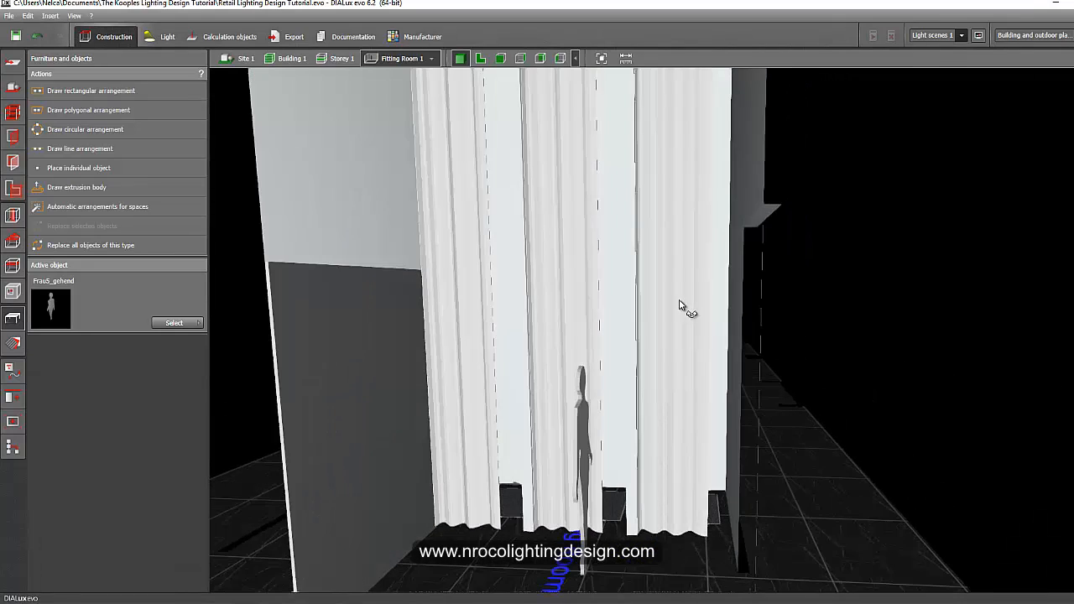
mouse_move(604, 287)
right_down()
mouse_move(635, 280)
mouse_move(610, 286)
right_up()
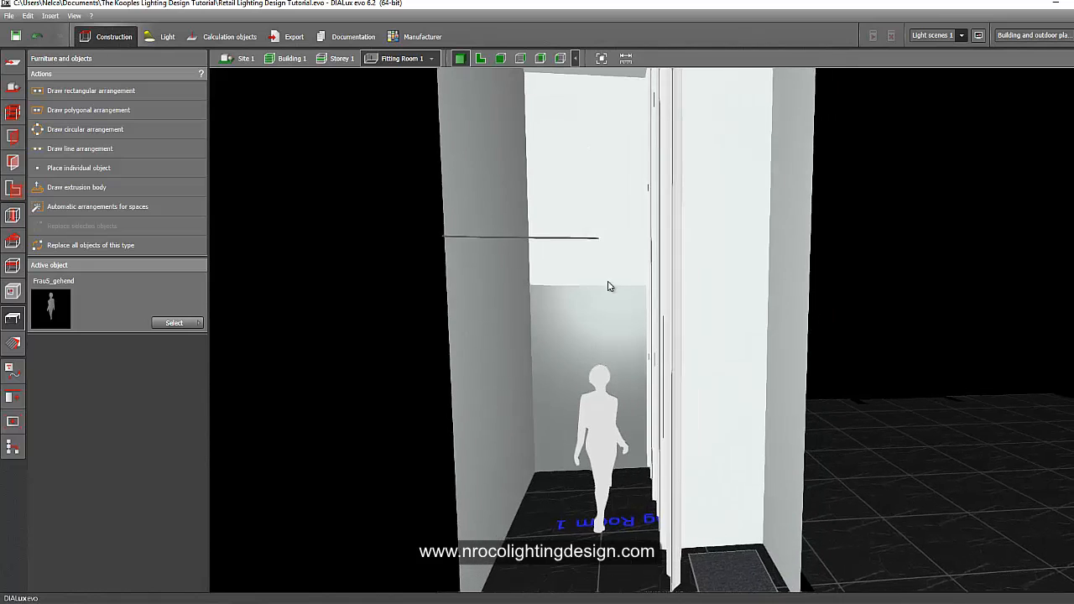
View Fitting Room 2, then return to the full Storey 1 view.
click(465, 99)
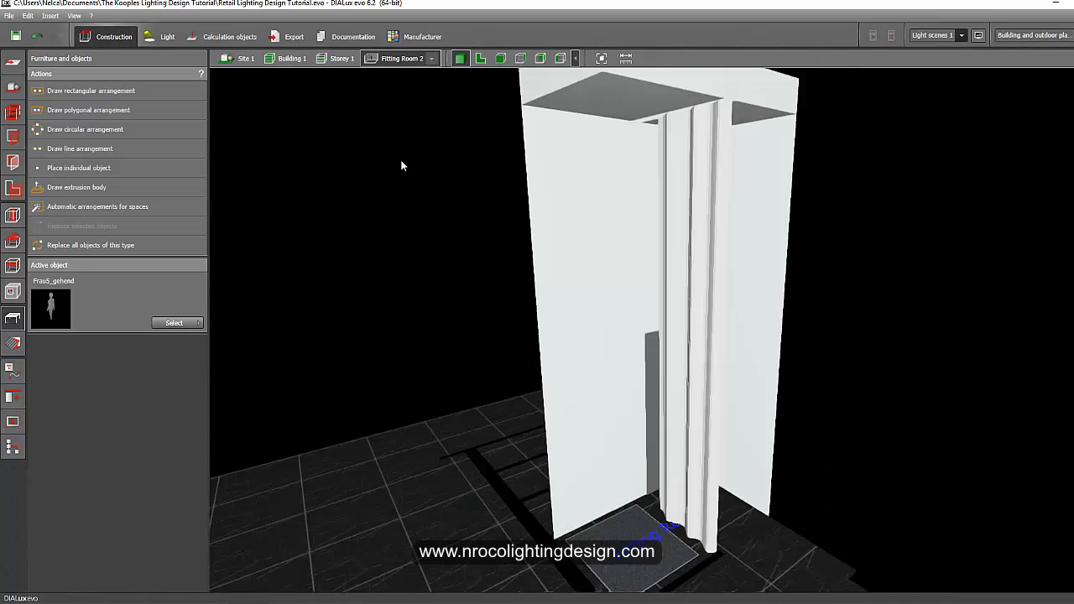
right_drag(499, 211, 481, 124)
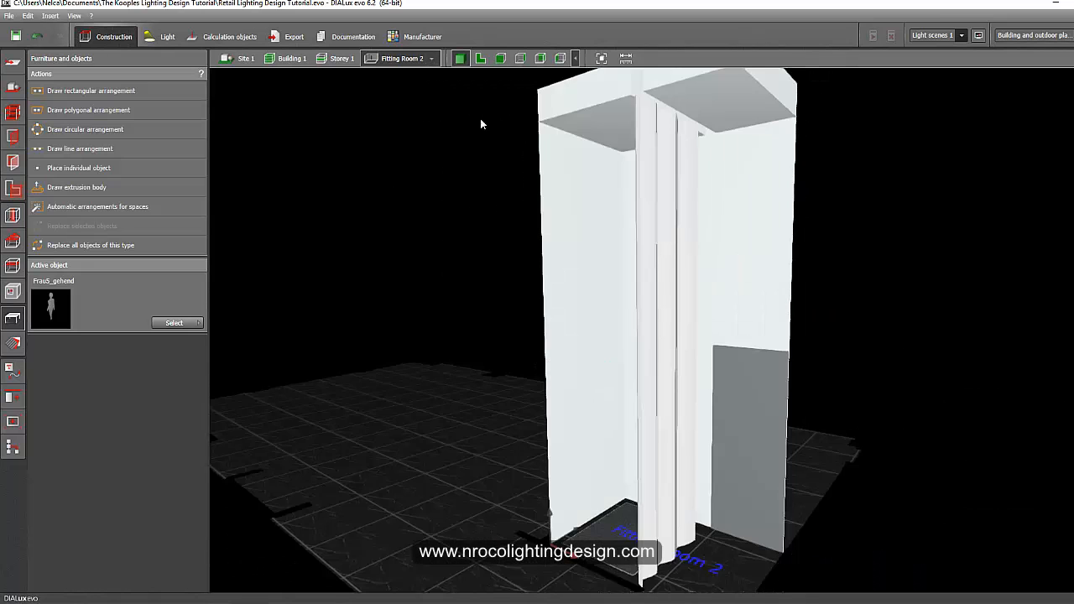
click(353, 58)
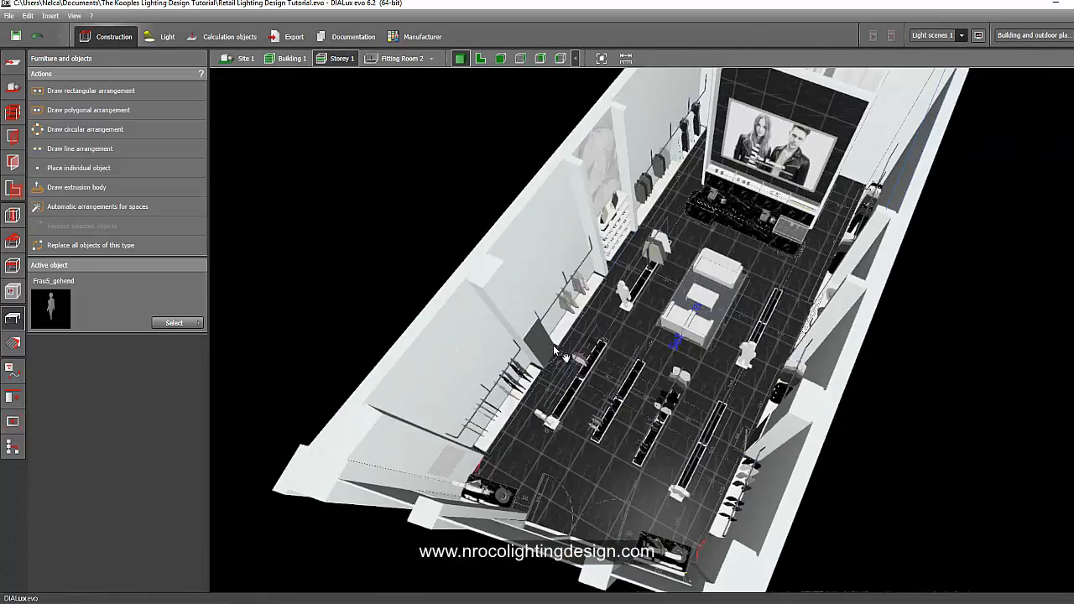
Orbit and zoom around the 3D model to inspect the stock room and fitting rooms.
right_drag(554, 347, 621, 378)
scroll(621, 378, up, 3)
mouse_move(715, 495)
right_down()
mouse_move(683, 502)
mouse_move(695, 502)
right_up()
scroll(696, 502, down, 2)
middle_drag(695, 503, 708, 514)
right_drag(707, 516, 627, 495)
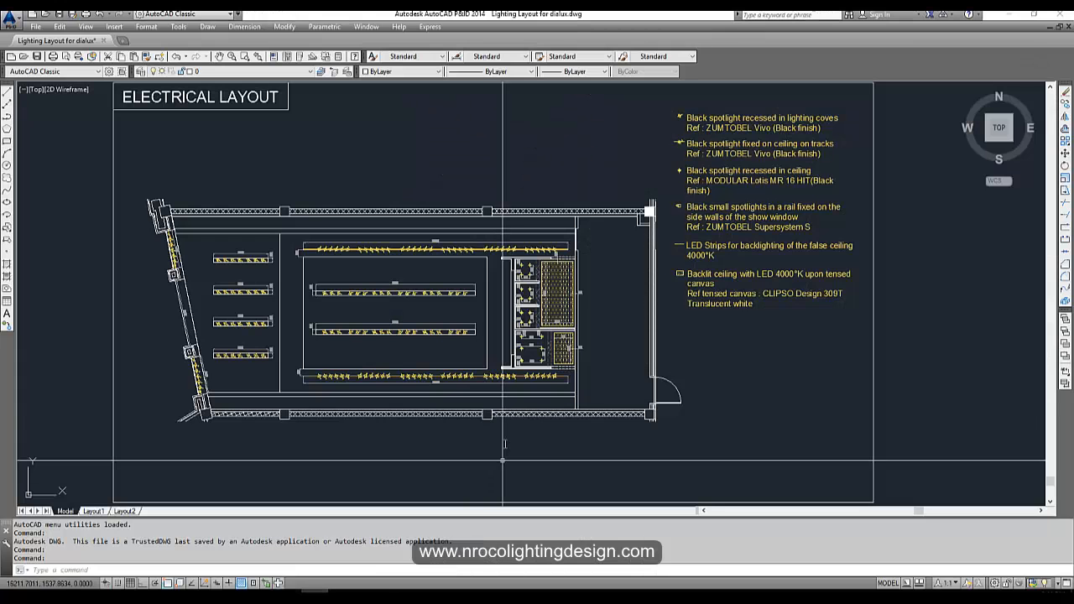
Switch to AutoCAD and examine the electrical layout's spotlight rows, dimensions and fitting room backlit ceilings.
scroll(310, 336, up, 5)
scroll(309, 336, down, 8)
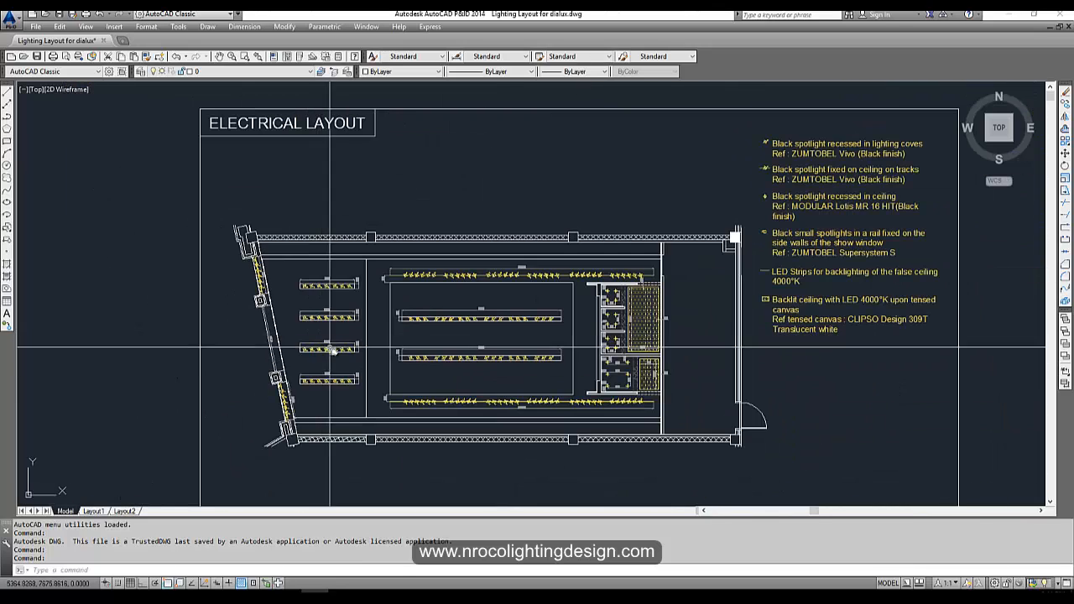
scroll(288, 422, up, 6)
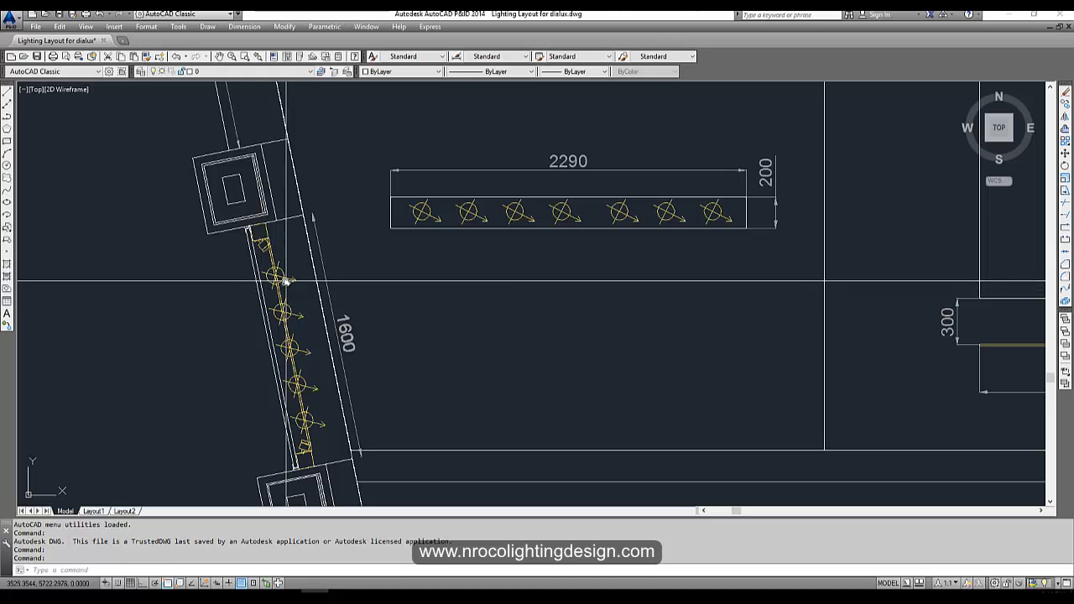
middle_drag(315, 365, 311, 378)
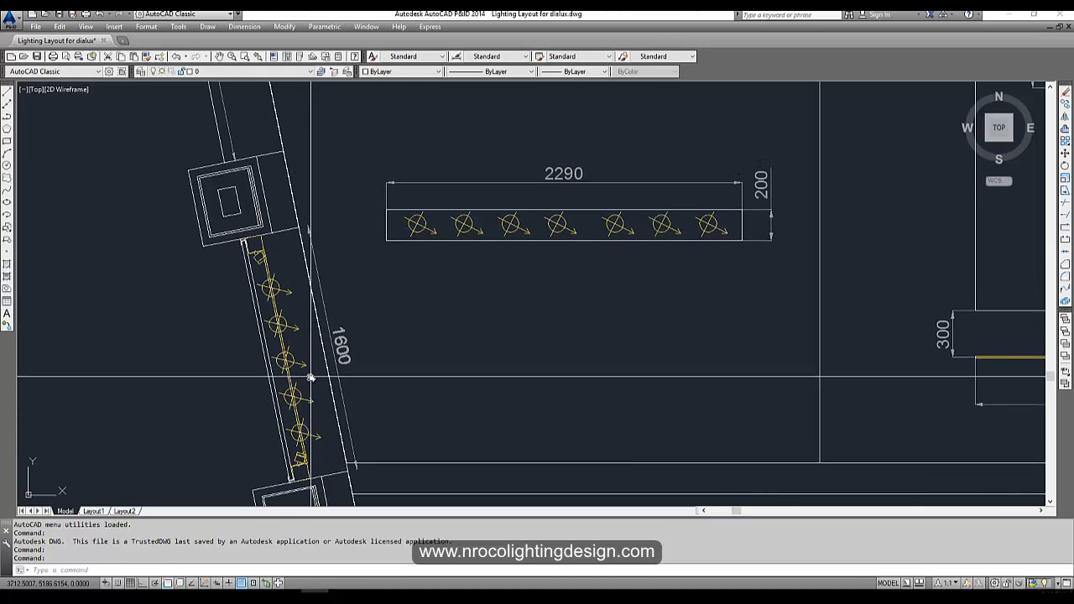
scroll(254, 271, up, 4)
scroll(254, 264, down, 8)
middle_drag(283, 255, 326, 482)
scroll(254, 218, up, 4)
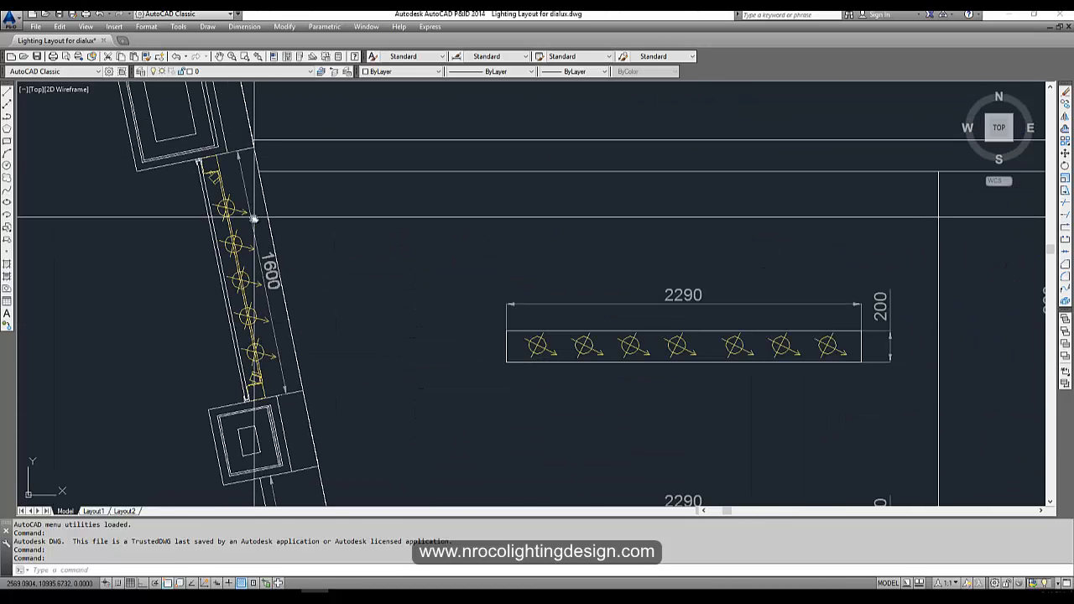
scroll(254, 220, down, 6)
middle_drag(523, 353, 341, 348)
scroll(594, 312, up, 4)
middle_drag(626, 319, 242, 366)
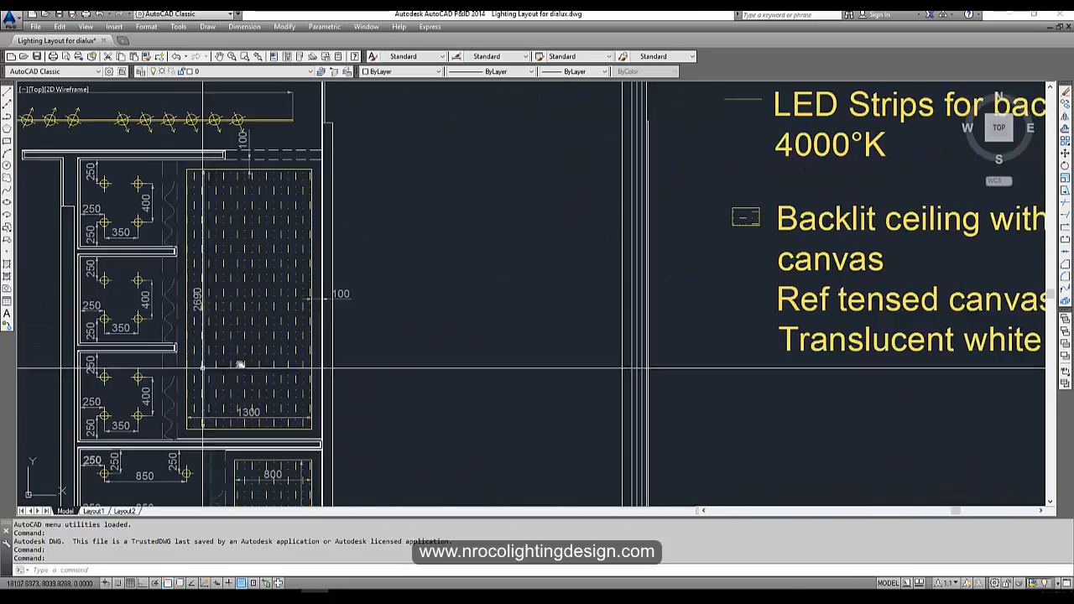
scroll(235, 370, down, 2)
middle_drag(590, 294, 532, 316)
scroll(532, 316, down, 6)
middle_drag(281, 369, 416, 344)
scroll(426, 338, up, 3)
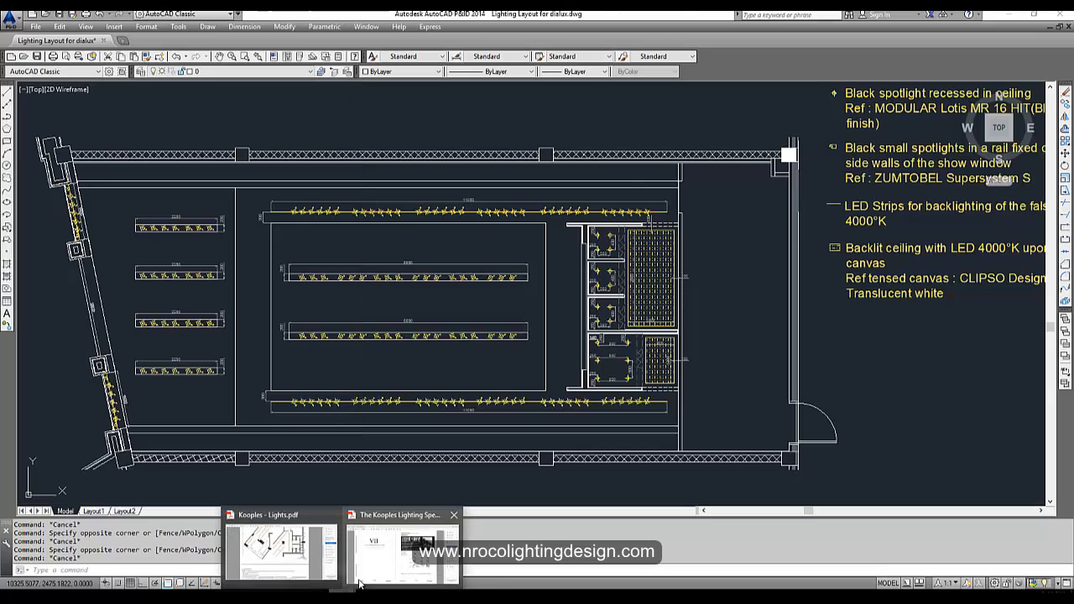
Switch to the Kooples - Lights PDF and examine the proposed electrical layout plan at 150% zoom.
click(374, 571)
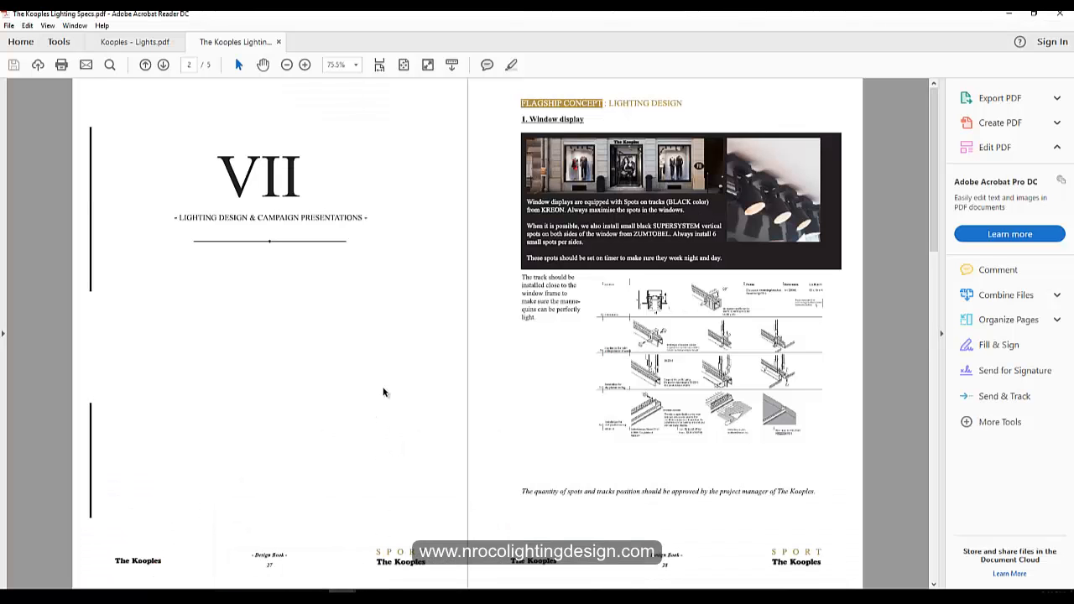
mouse_move(341, 590)
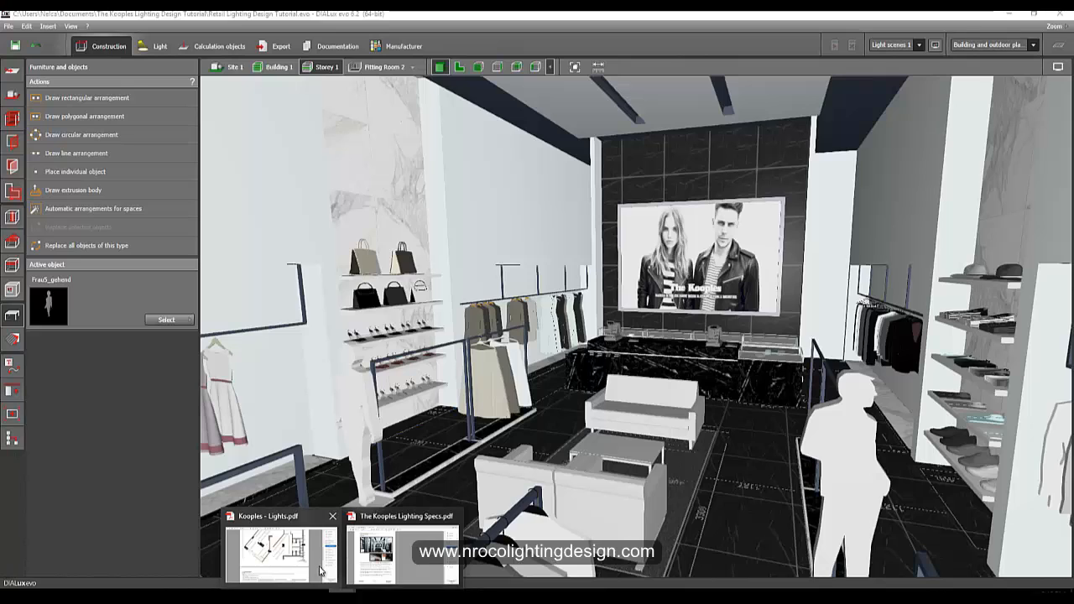
click(319, 568)
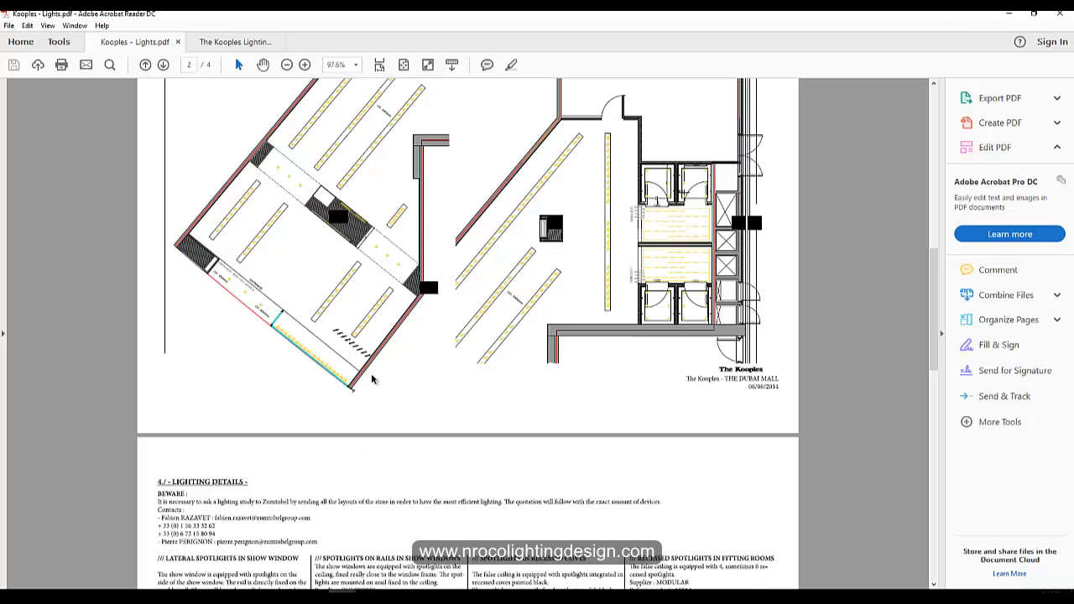
scroll(401, 356, up, 15)
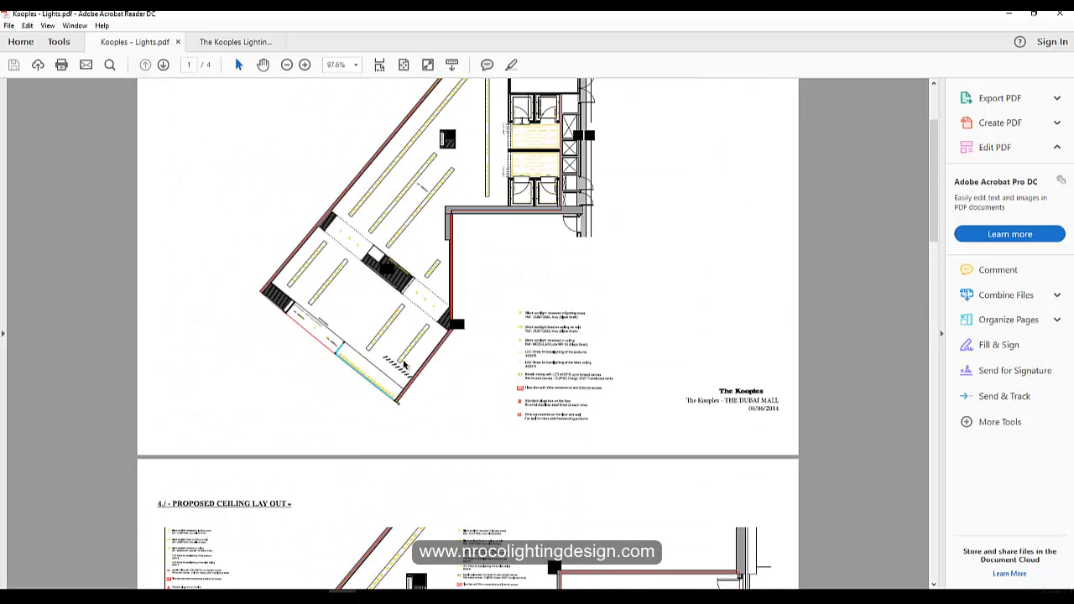
scroll(403, 367, down, 2)
scroll(398, 367, up, 2)
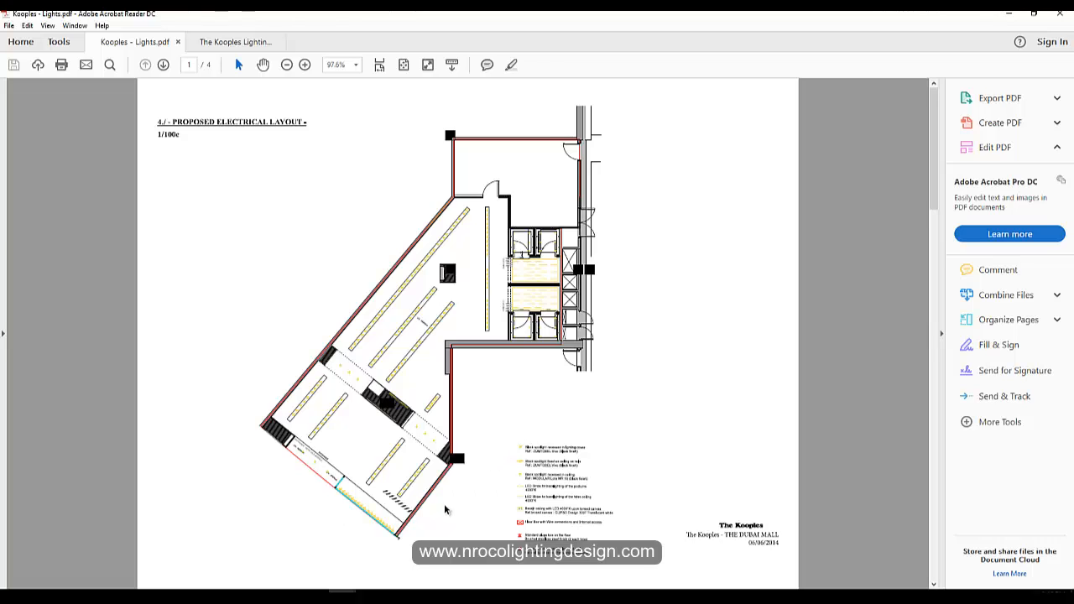
scroll(436, 543, down, 2)
scroll(457, 504, up, 2)
scroll(466, 509, down, 5)
scroll(520, 462, up, 2)
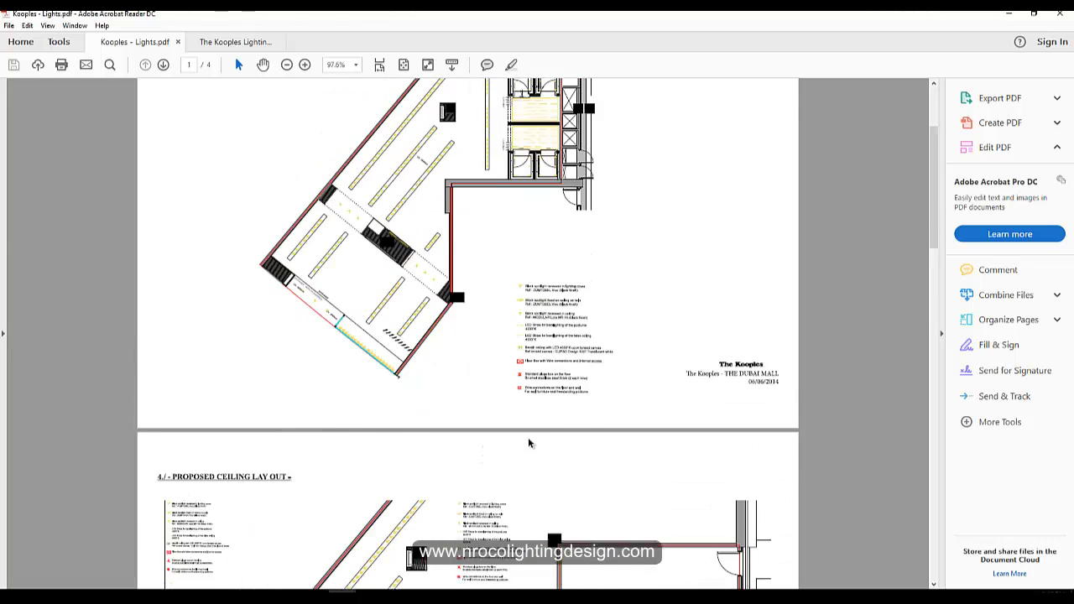
scroll(528, 443, up, 2)
scroll(285, 210, down, 2)
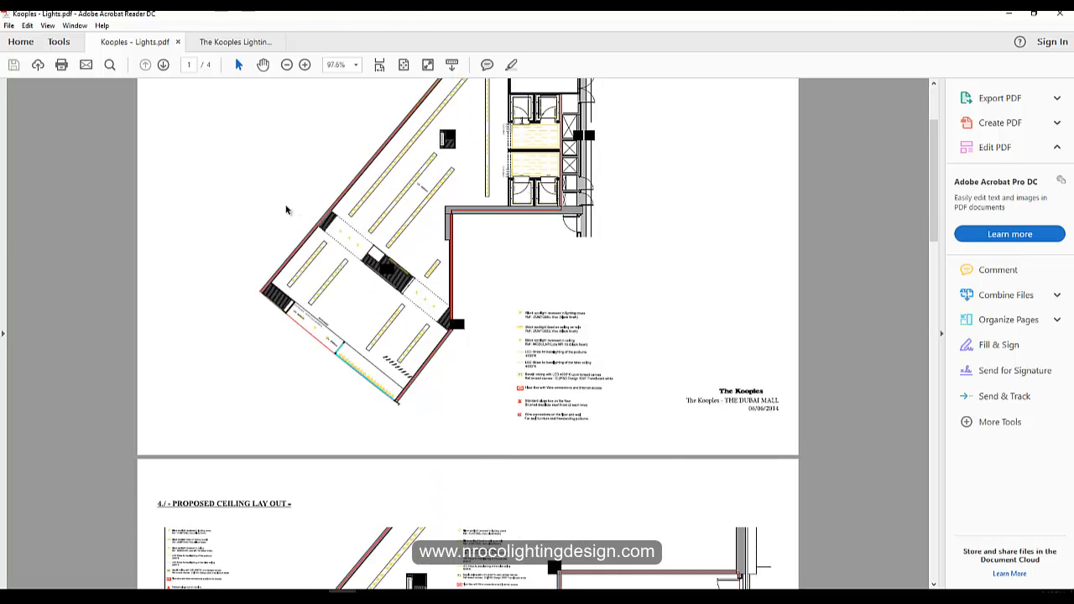
click(305, 65)
click(304, 65)
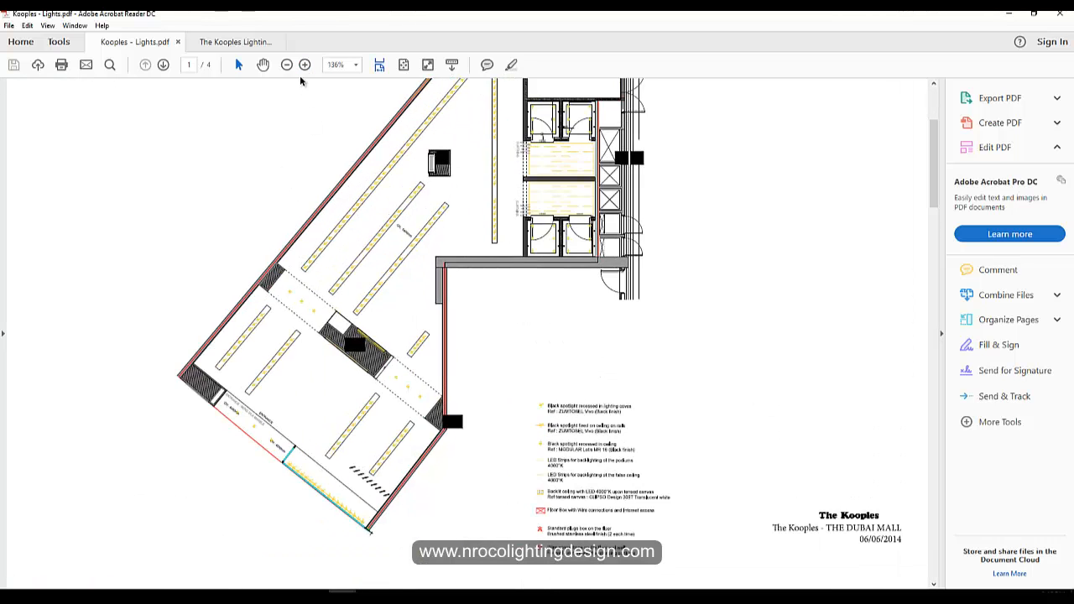
click(305, 65)
scroll(285, 118, up, 3)
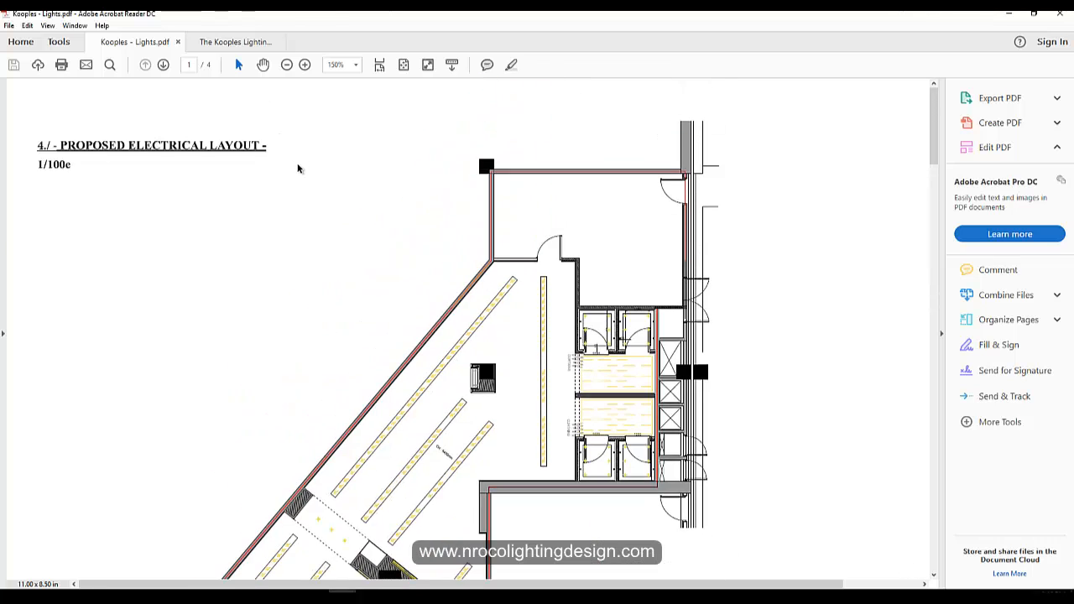
scroll(333, 196, down, 5)
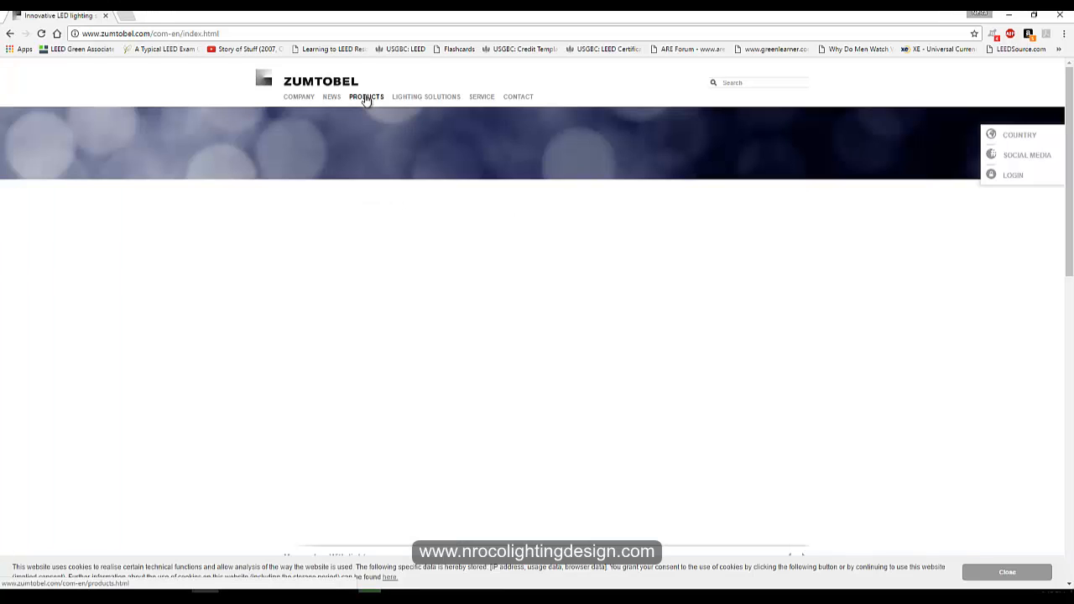
Try to open the Products page of the Zumtobel website.
click(366, 99)
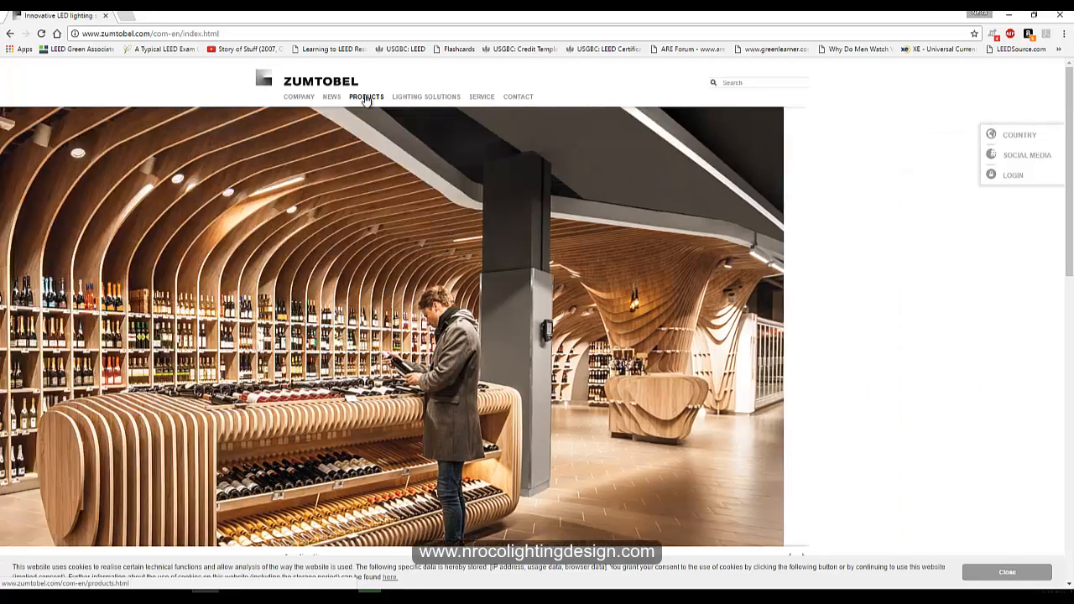
click(366, 98)
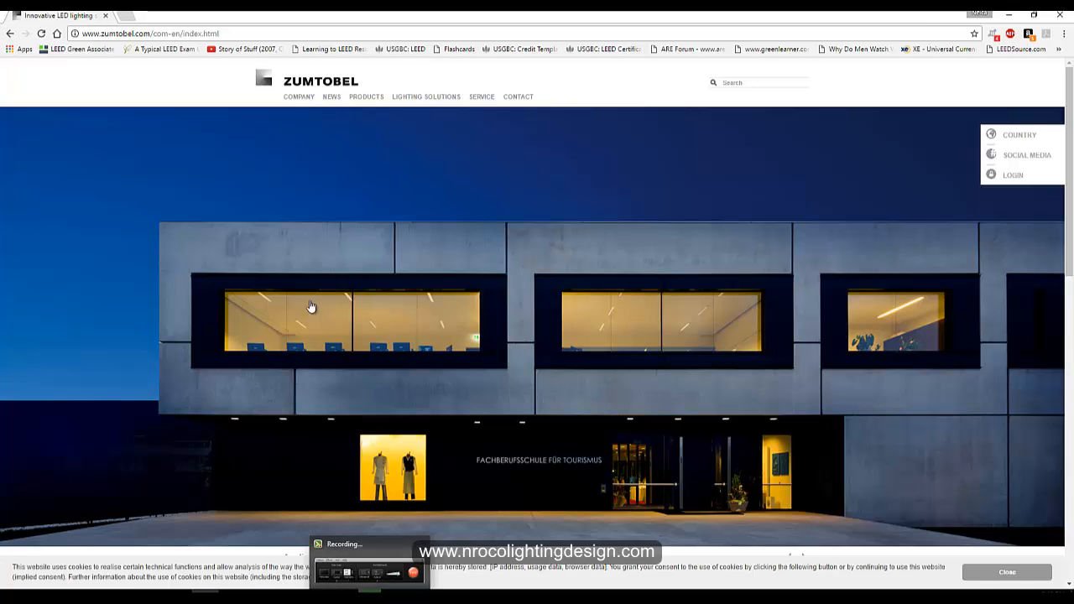
mouse_move(342, 597)
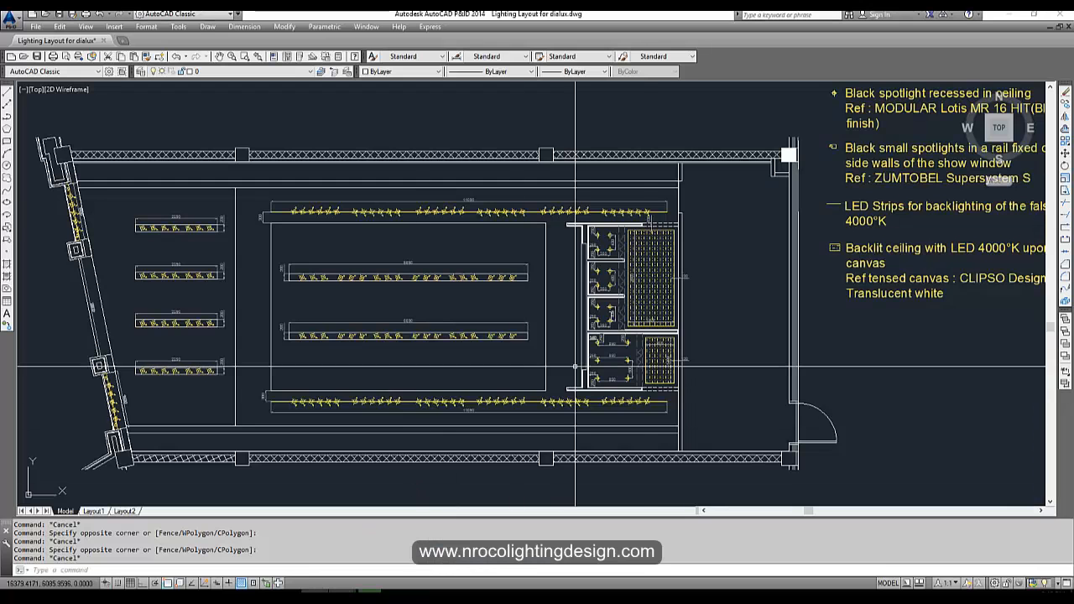
Zoom in on the AutoCAD drawing's luminaire legend to read the fixture references.
scroll(504, 252, up, 5)
scroll(504, 252, up, 4)
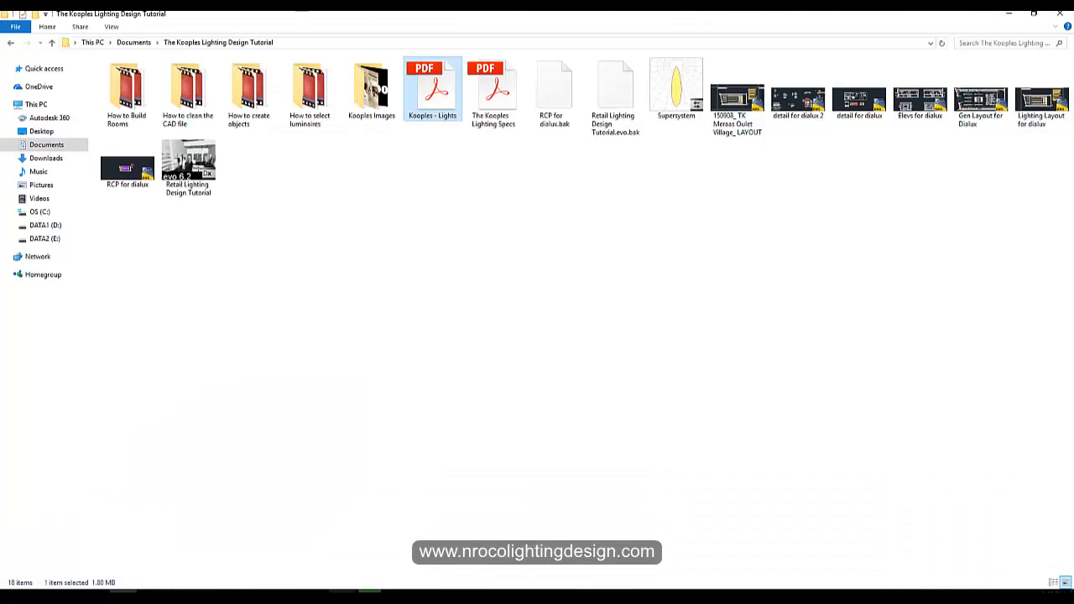
mouse_move(341, 598)
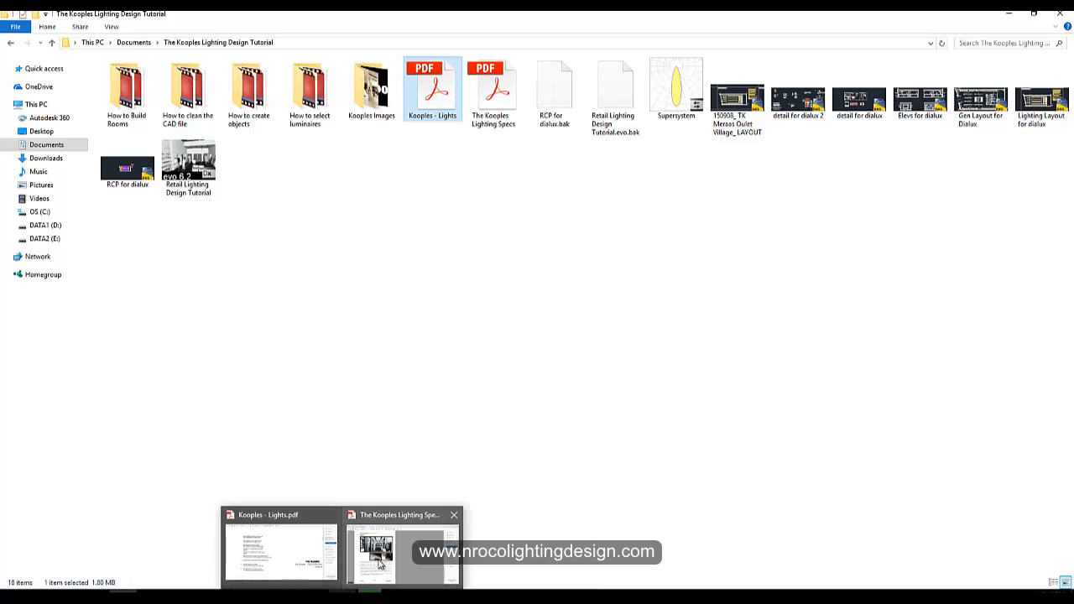
Switch to the Zumtobel website and open the Vivo spotlight under Track and Spots products.
click(205, 597)
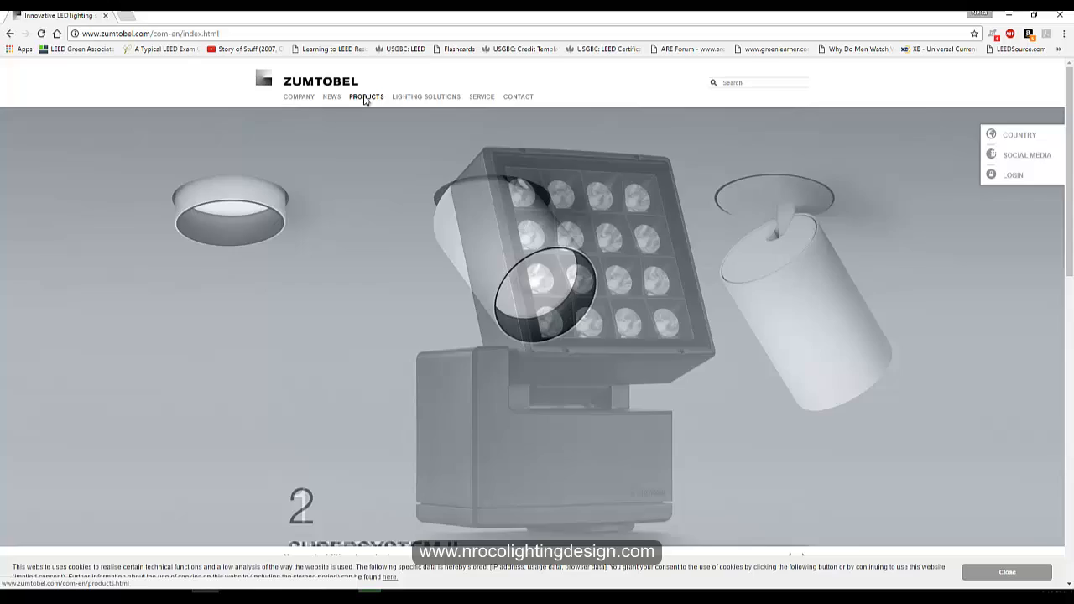
click(366, 98)
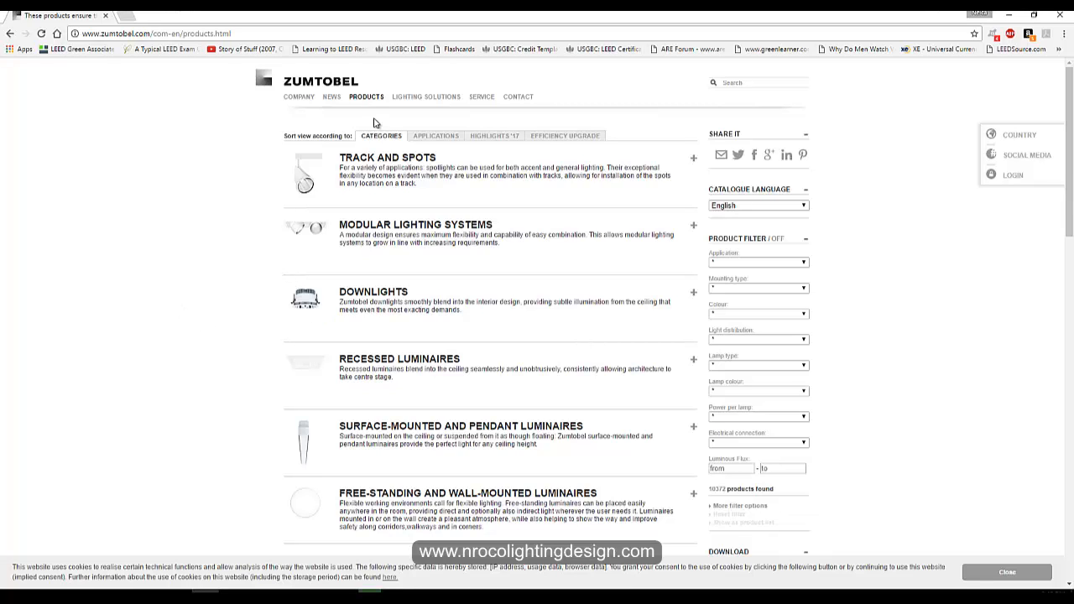
click(370, 158)
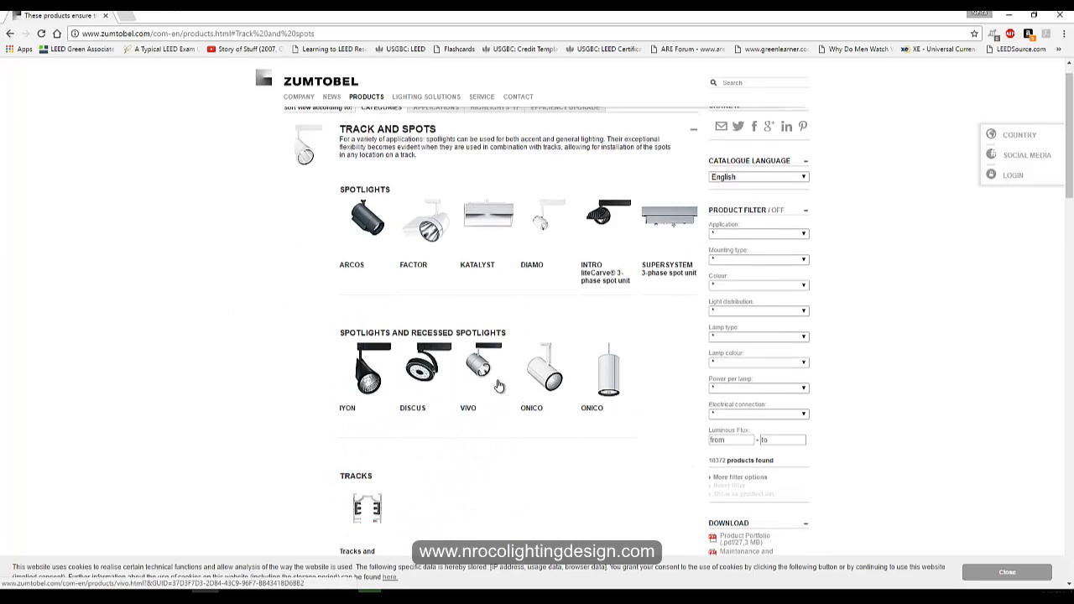
click(483, 372)
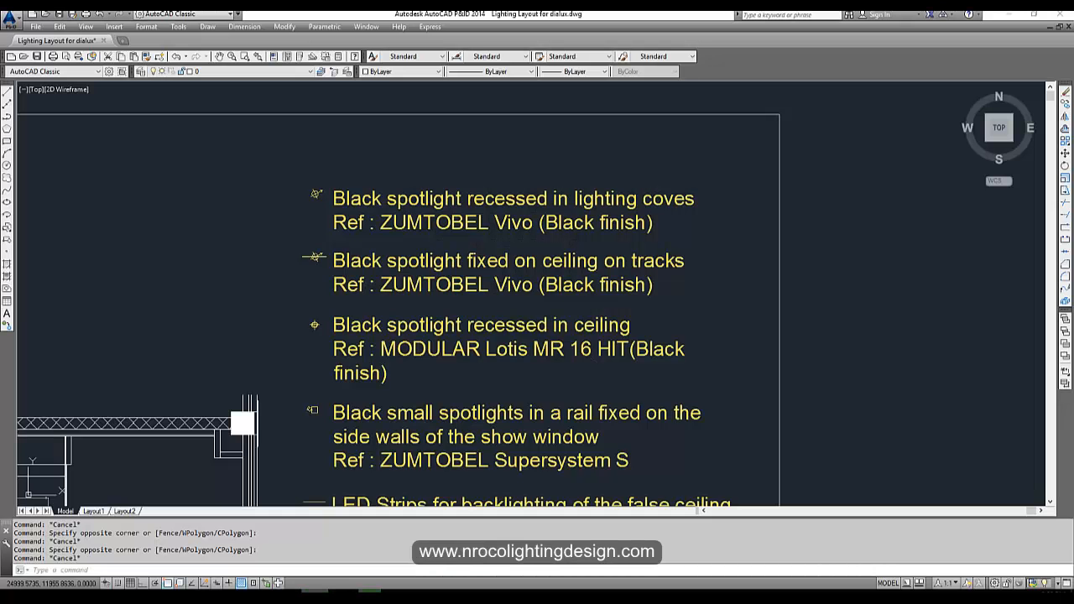
Examine the AutoCAD layout's show window spotlights, track rows, fitting rooms and legend text.
scroll(411, 271, down, 10)
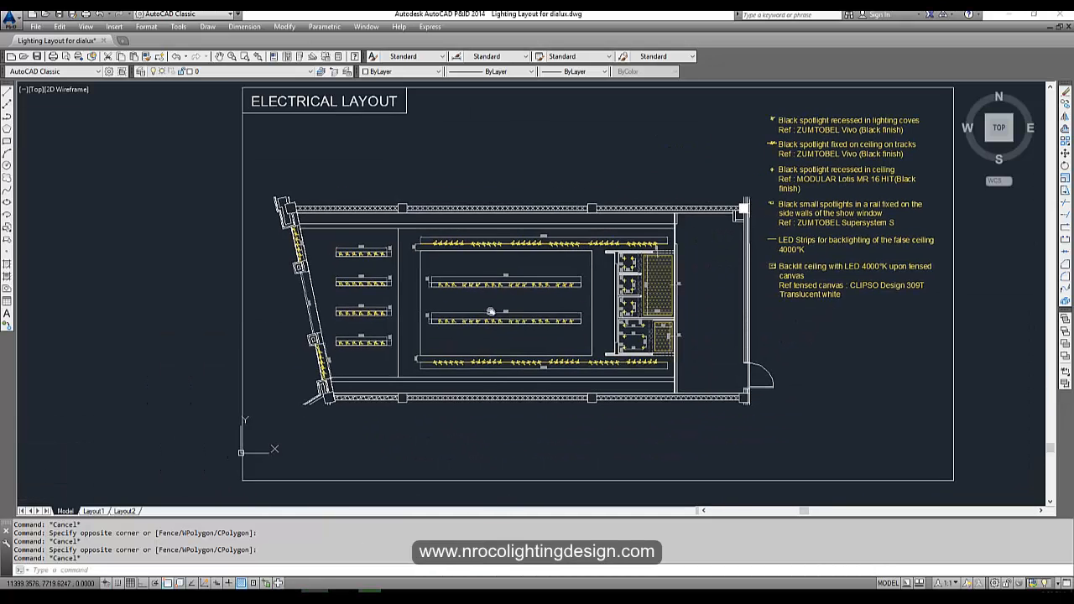
scroll(343, 266, up, 8)
scroll(244, 223, down, 4)
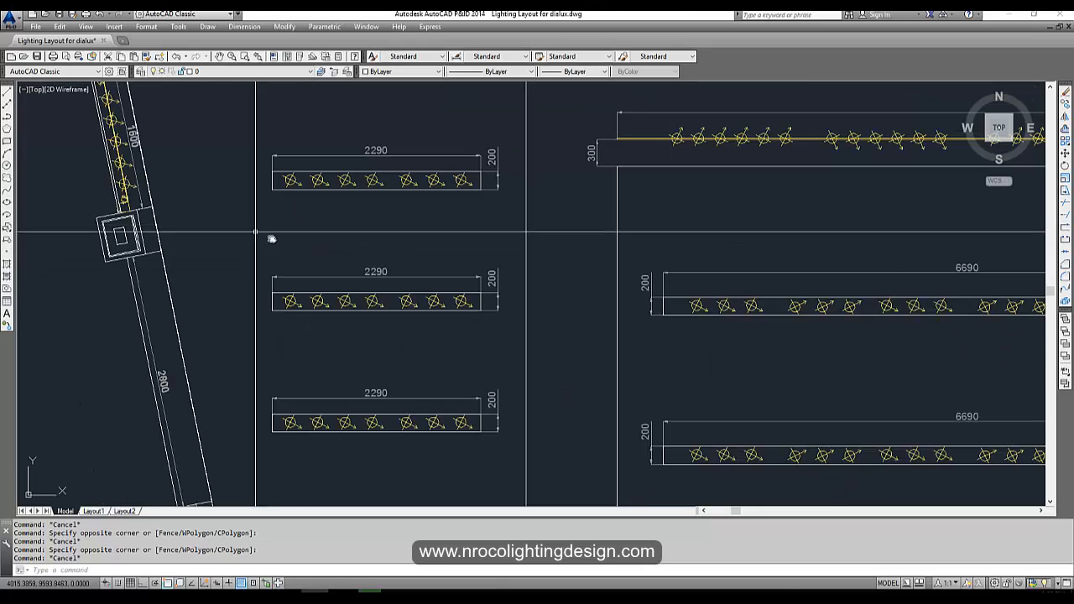
middle_drag(322, 315, 251, 308)
scroll(251, 307, down, 2)
middle_drag(616, 437, 339, 355)
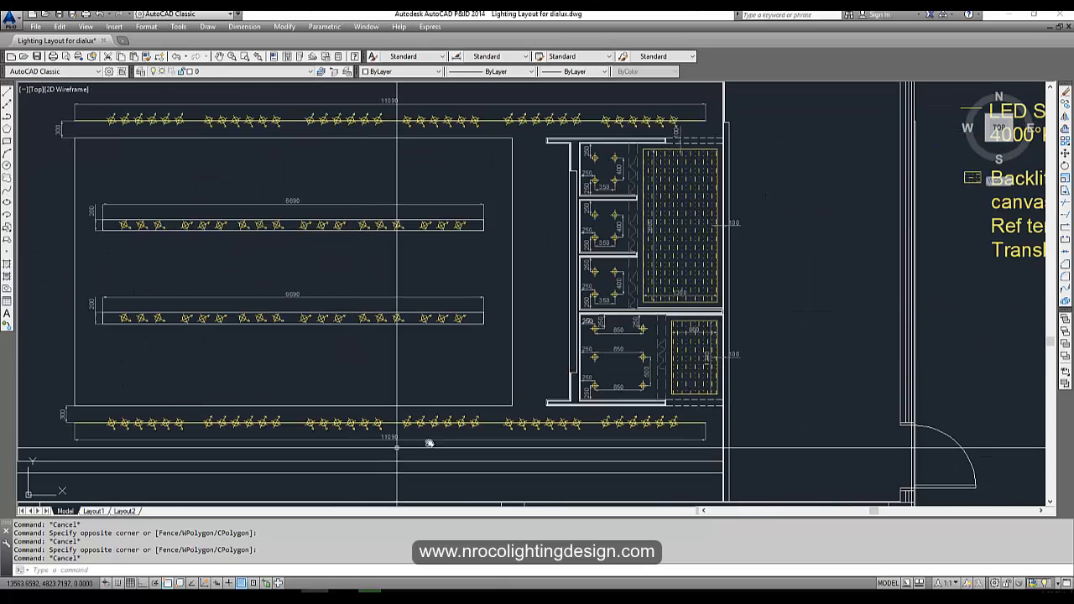
middle_drag(427, 429, 73, 420)
middle_drag(655, 273, 328, 371)
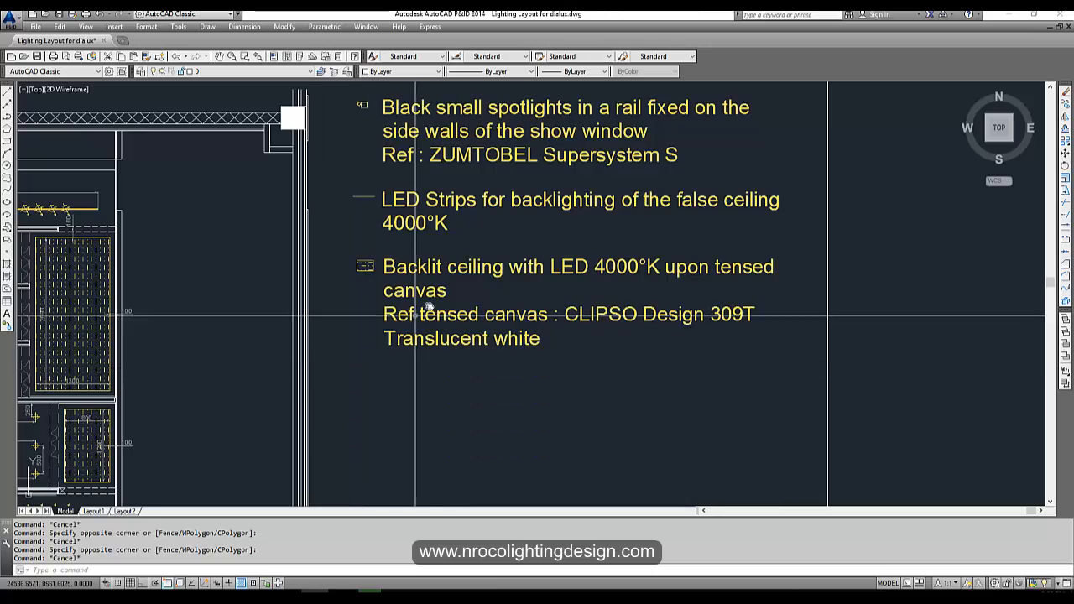
middle_drag(450, 271, 371, 470)
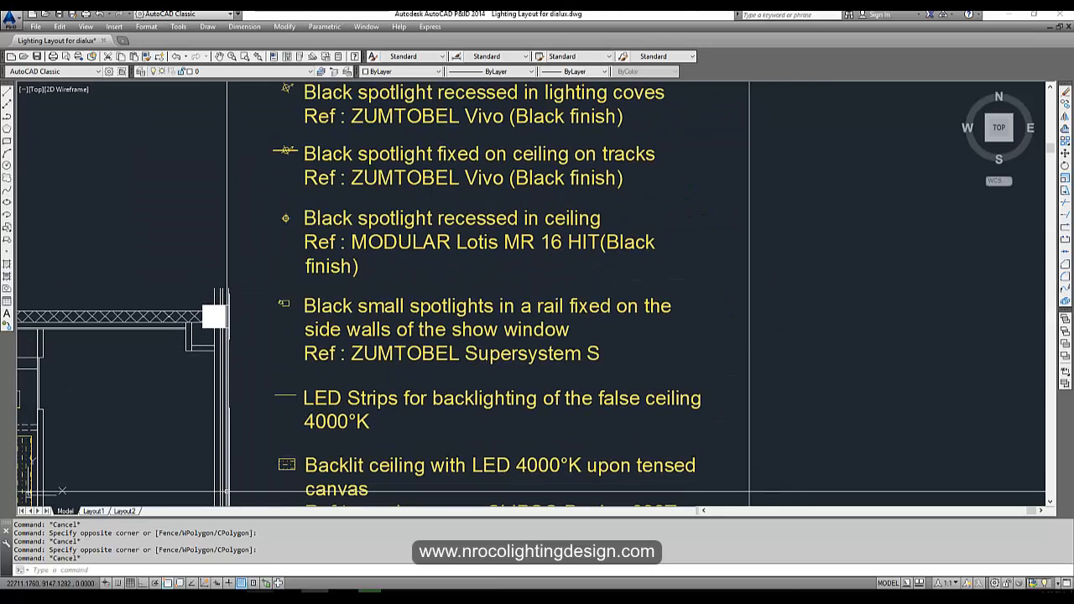
Switch to The Kooples Lighting Specs PDF and read the window display lighting requirements at 200% zoom.
mouse_move(329, 597)
click(407, 556)
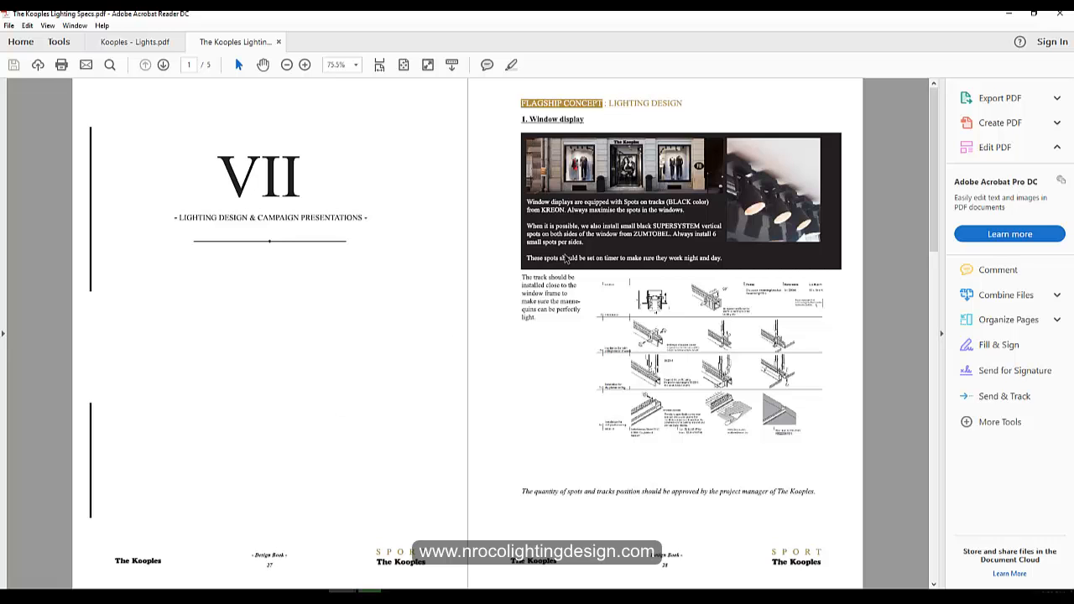
ctrl+scroll(592, 248, up, 4)
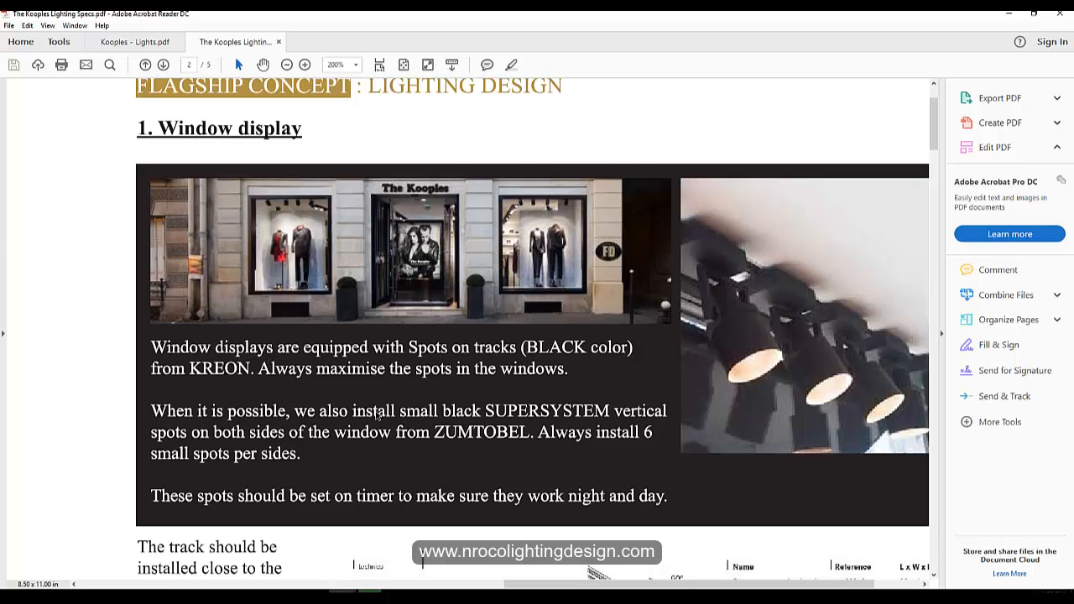
scroll(319, 457, down, 5)
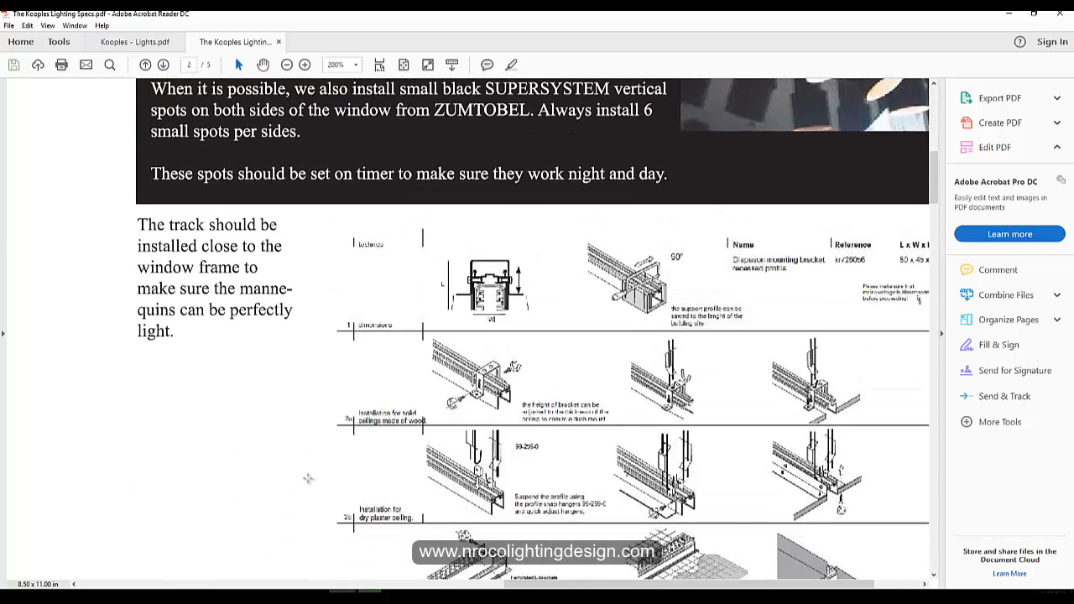
scroll(308, 479, down, 10)
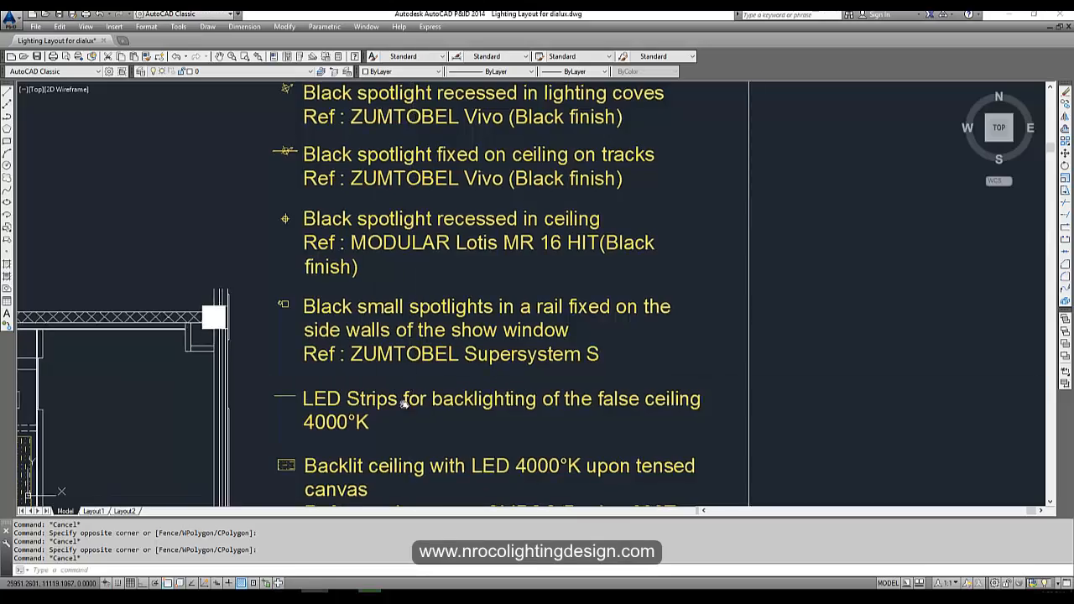
Examine the show window spotlights and the 2290 mm spotlight rows in the AutoCAD layout.
scroll(404, 403, down, 2)
middle_drag(384, 347, 288, 271)
scroll(235, 183, up, 3)
scroll(235, 183, up, 4)
scroll(270, 271, down, 2)
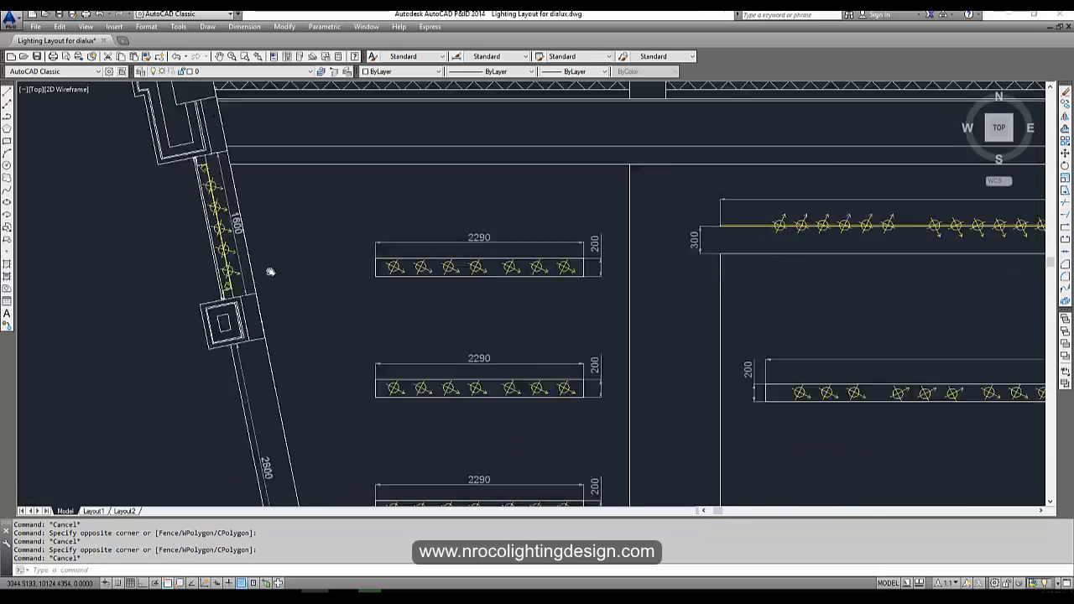
Examine the AutoCAD layout's legend text listing the spotlight, rail and LED strip references.
scroll(271, 271, down, 5)
scroll(561, 355, up, 6)
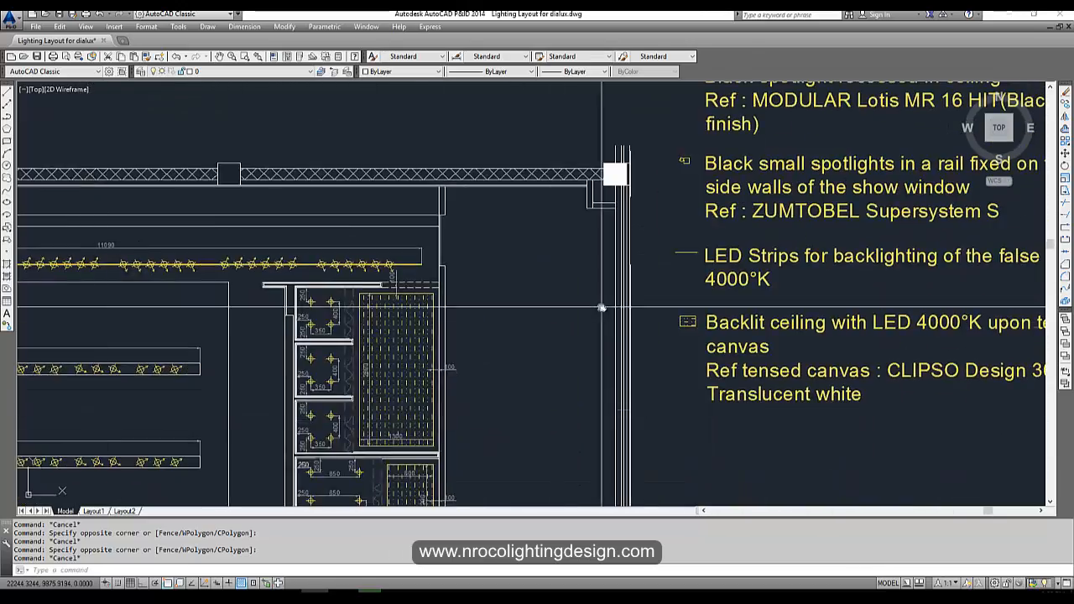
middle_drag(680, 298, 329, 410)
scroll(450, 308, down, 2)
middle_drag(451, 308, 408, 355)
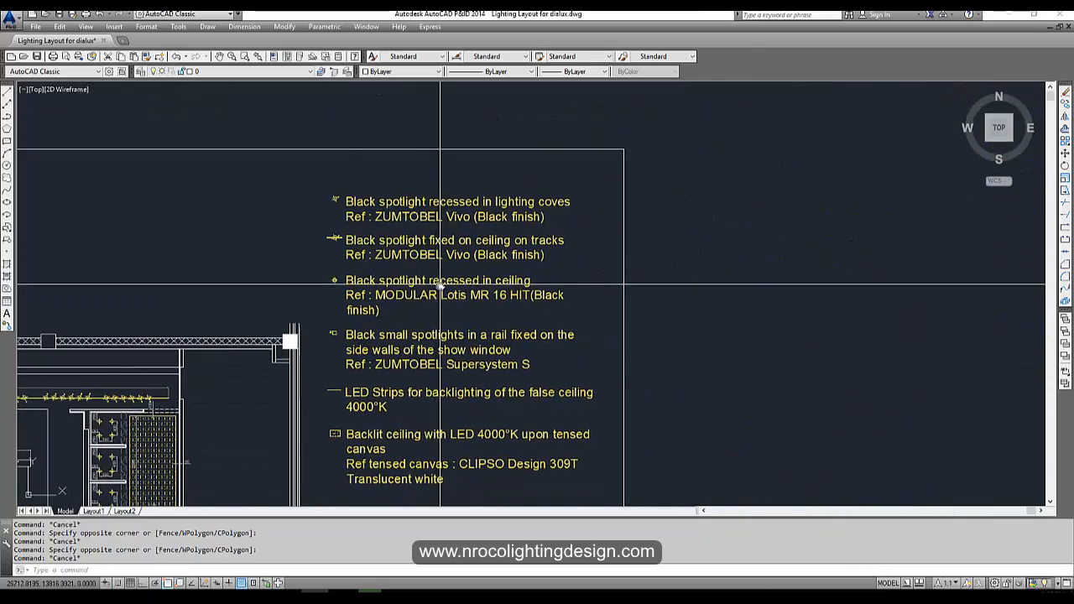
scroll(377, 320, up, 2)
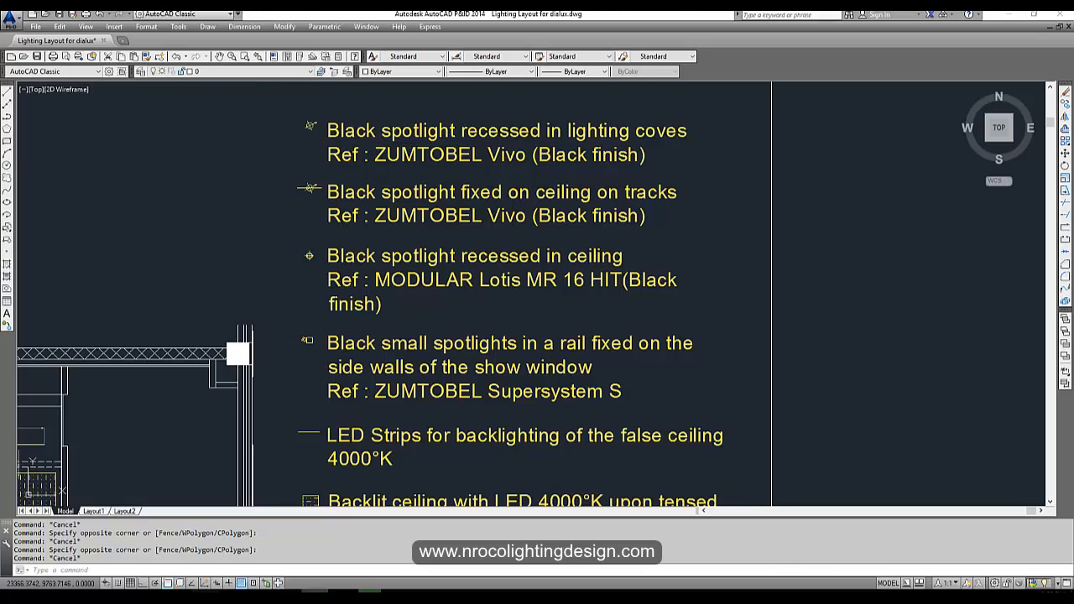
Switch to the Zumtobel Vivo page and browse the VIVO XS, VIVO M and VIVO L spotlight families.
key(alt+Tab)
scroll(261, 393, down, 2)
scroll(259, 402, down, 3)
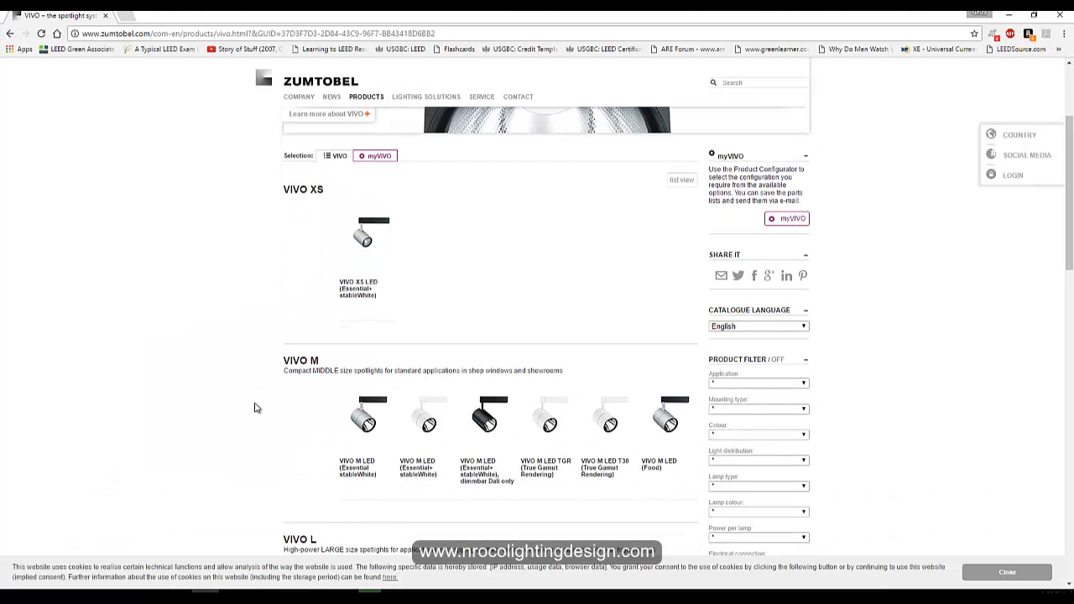
scroll(260, 406, up, 3)
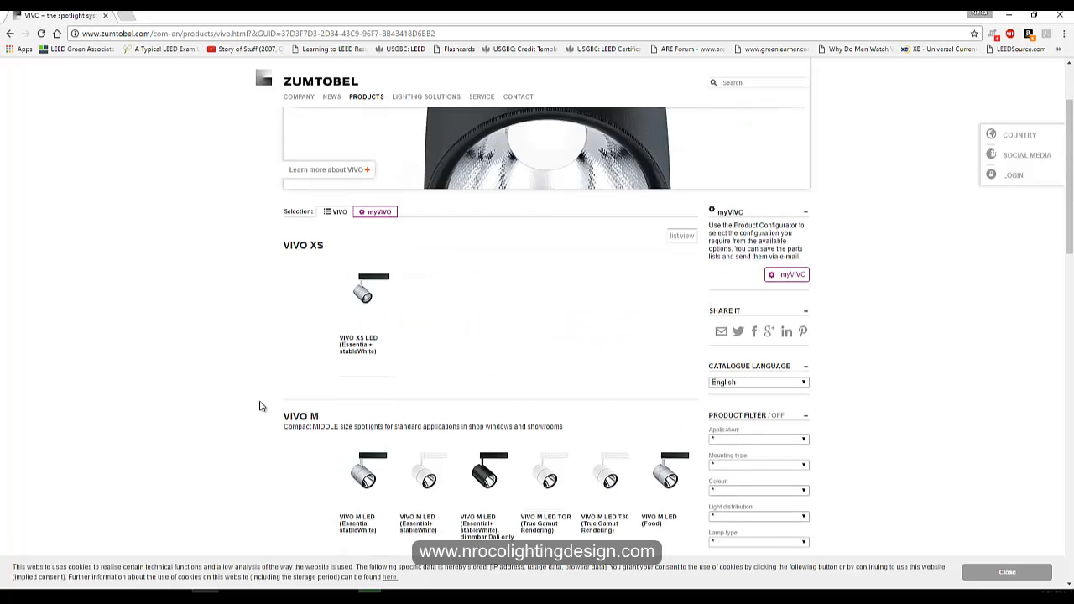
scroll(259, 407, down, 2)
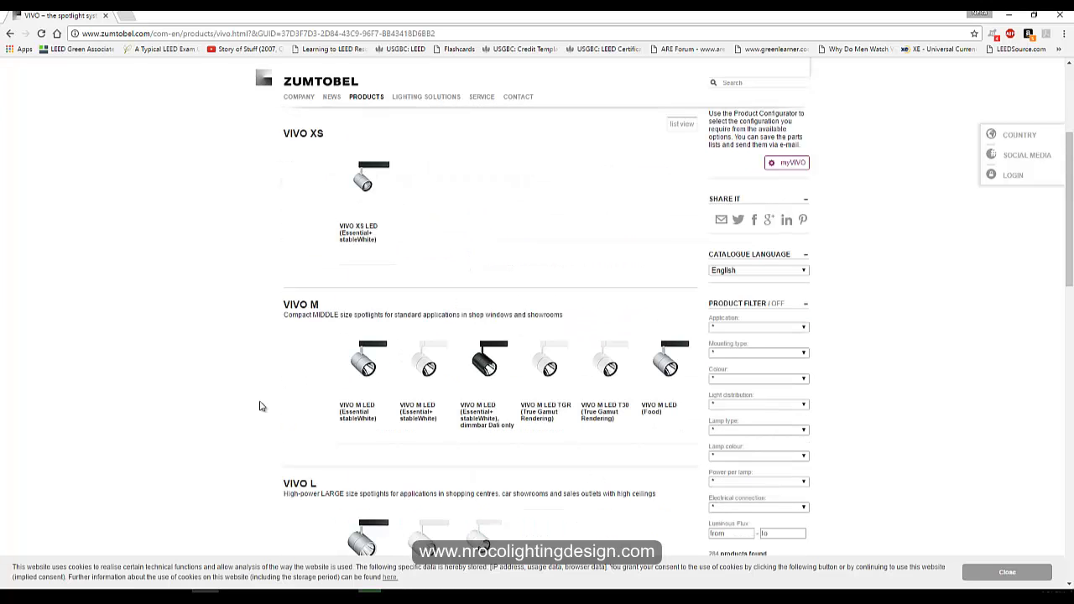
scroll(266, 383, up, 3)
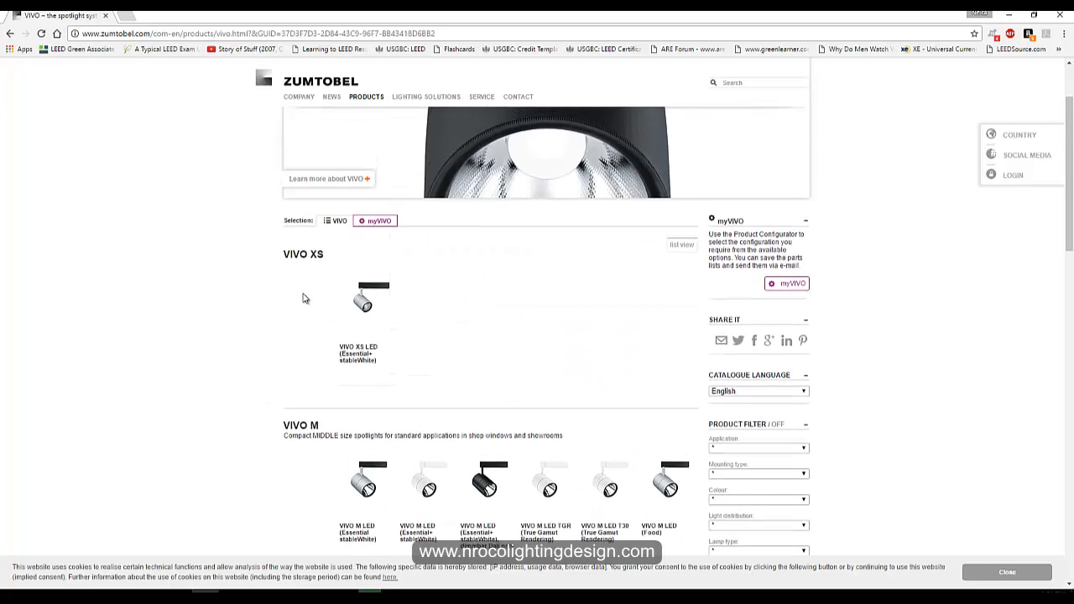
scroll(308, 350, down, 2)
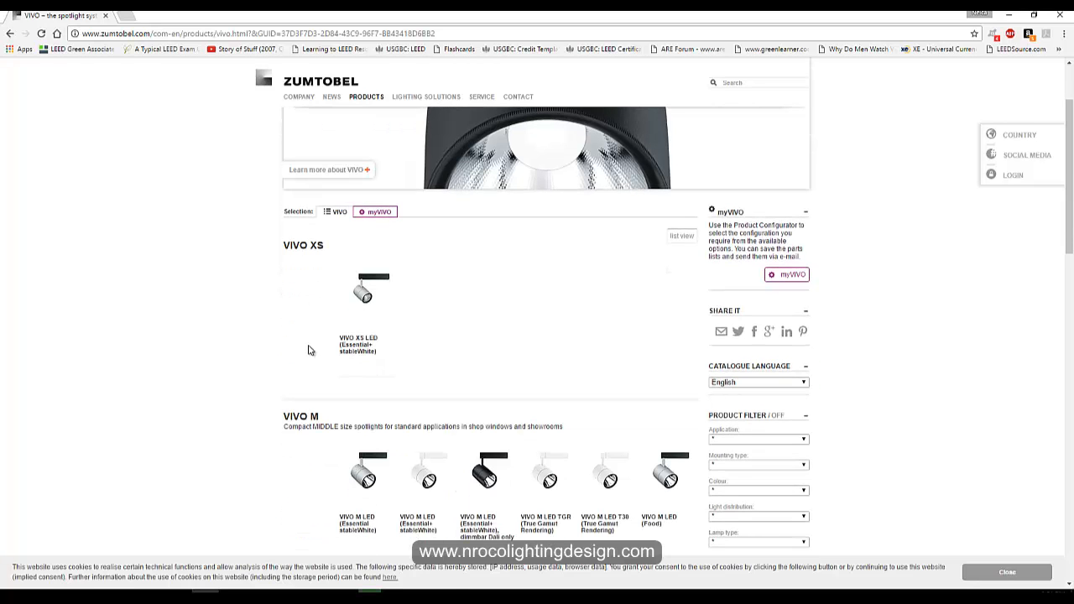
scroll(308, 350, down, 1)
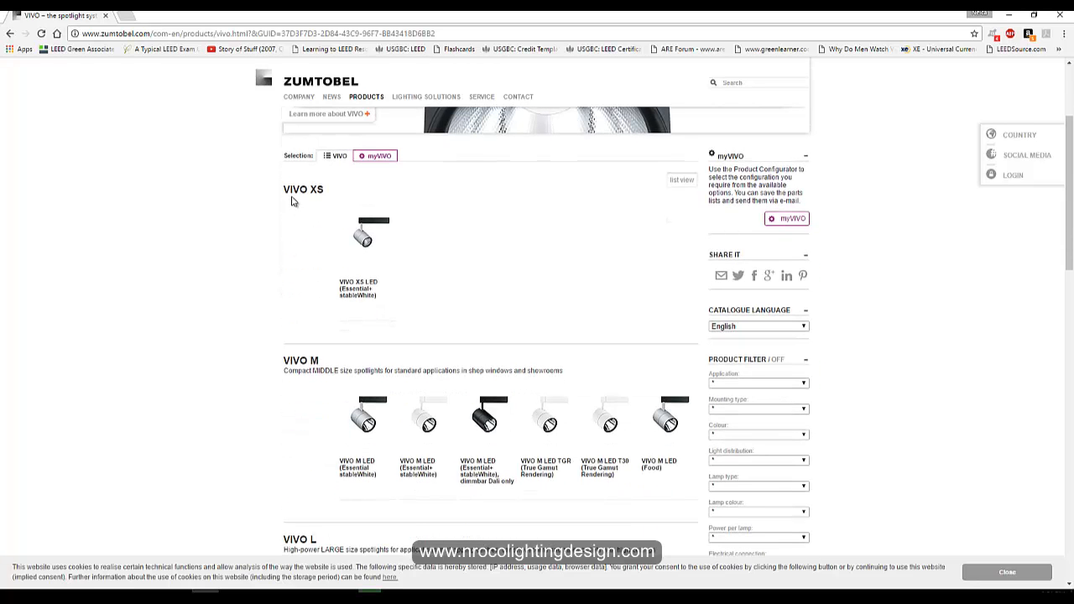
scroll(288, 318, down, 4)
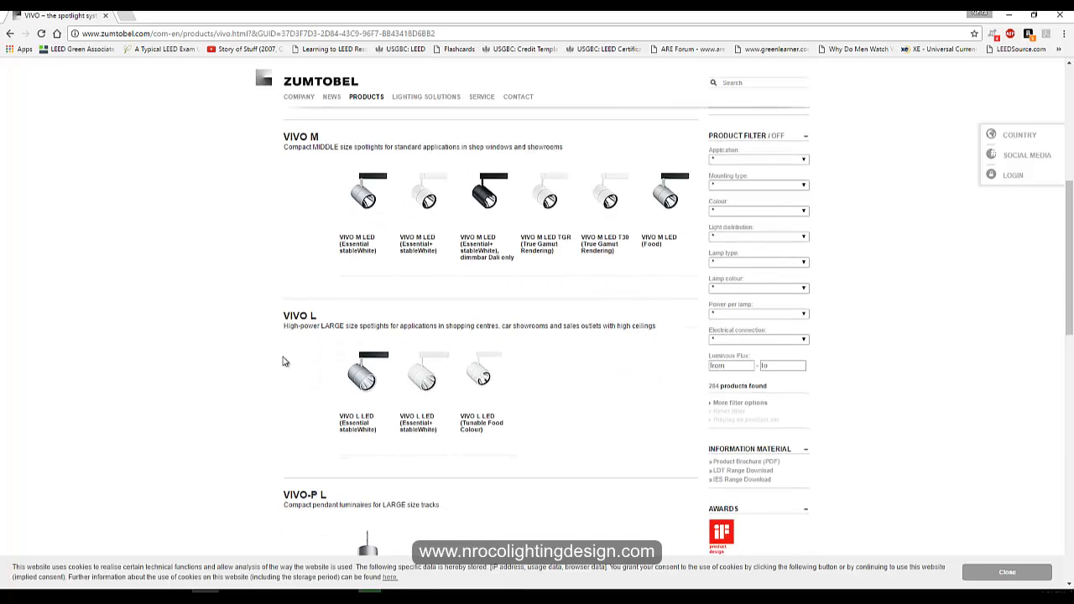
scroll(304, 218, up, 3)
scroll(308, 197, down, 2)
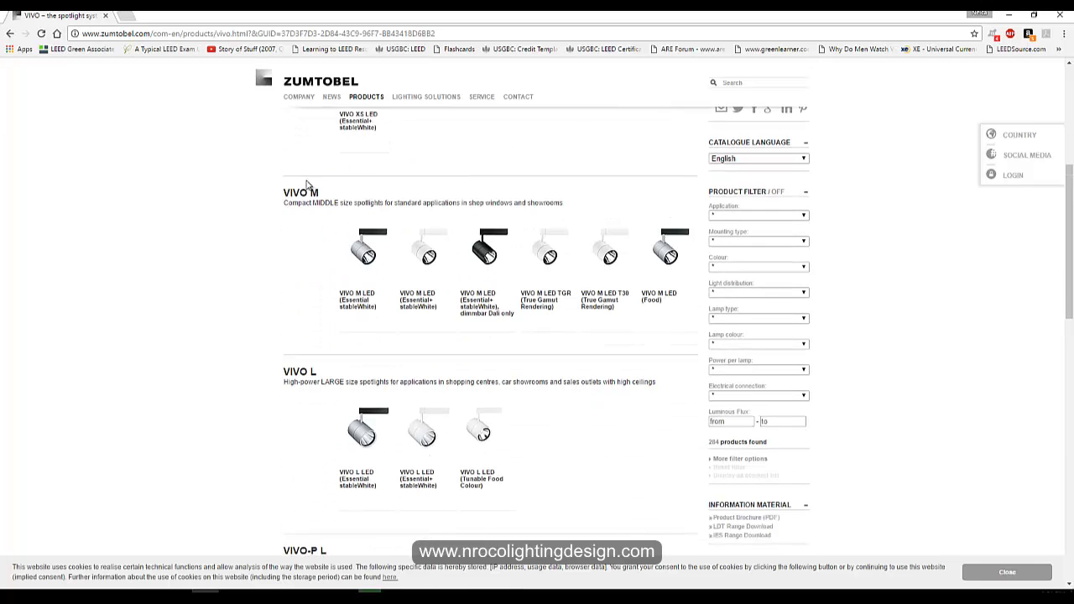
scroll(312, 359, down, 3)
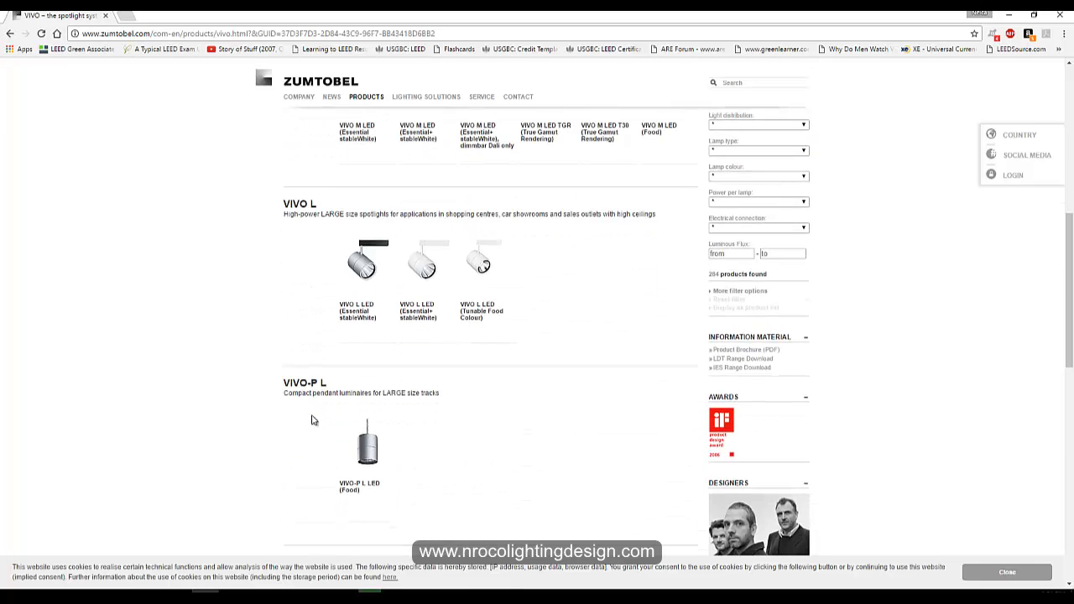
scroll(363, 469, up, 6)
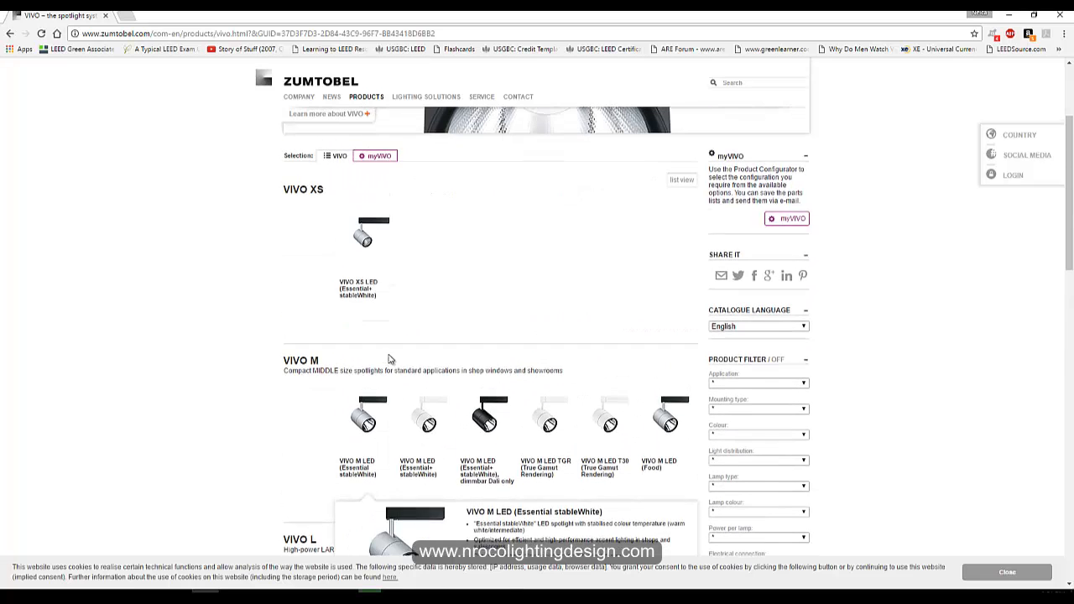
scroll(281, 342, down, 1)
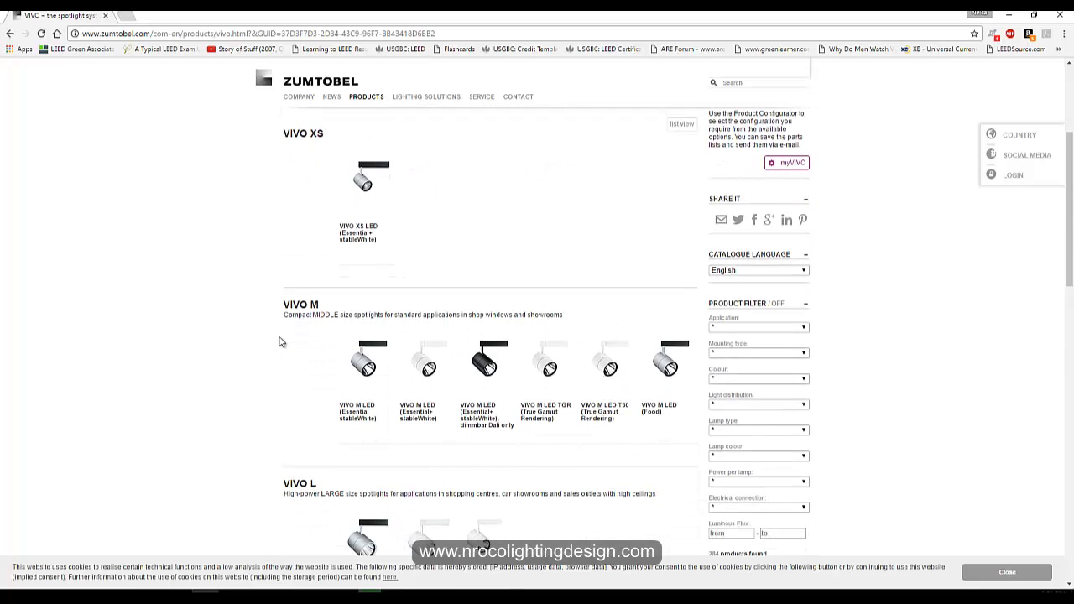
scroll(286, 374, down, 1)
scroll(288, 383, up, 1)
scroll(287, 379, down, 5)
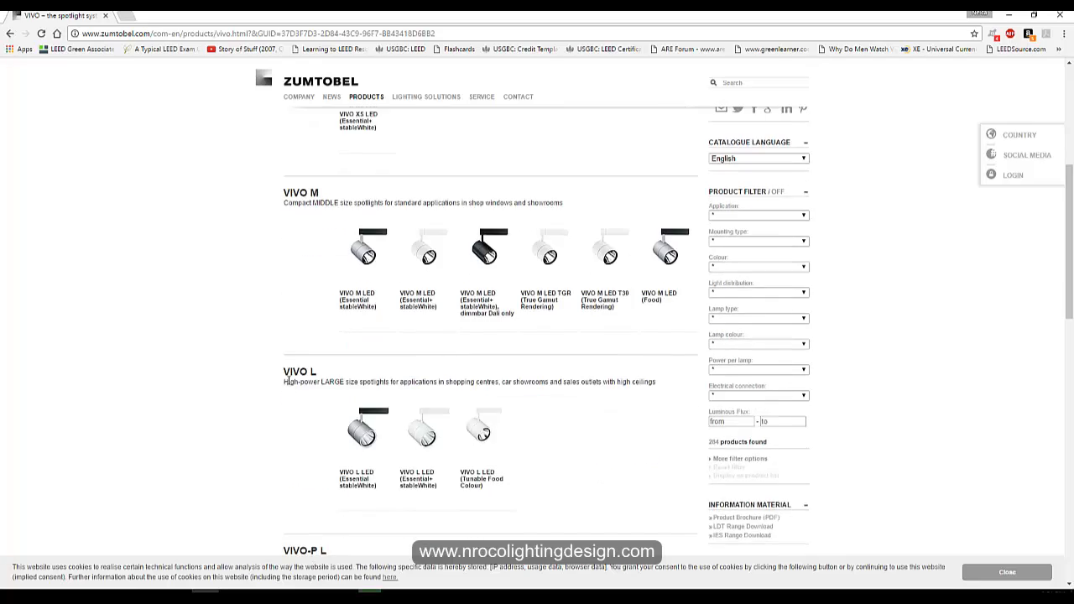
scroll(290, 378, up, 2)
Open the VIVO M LED TGR (True Gamut Rendering) product page and browse its spotlight article list.
mouse_move(474, 259)
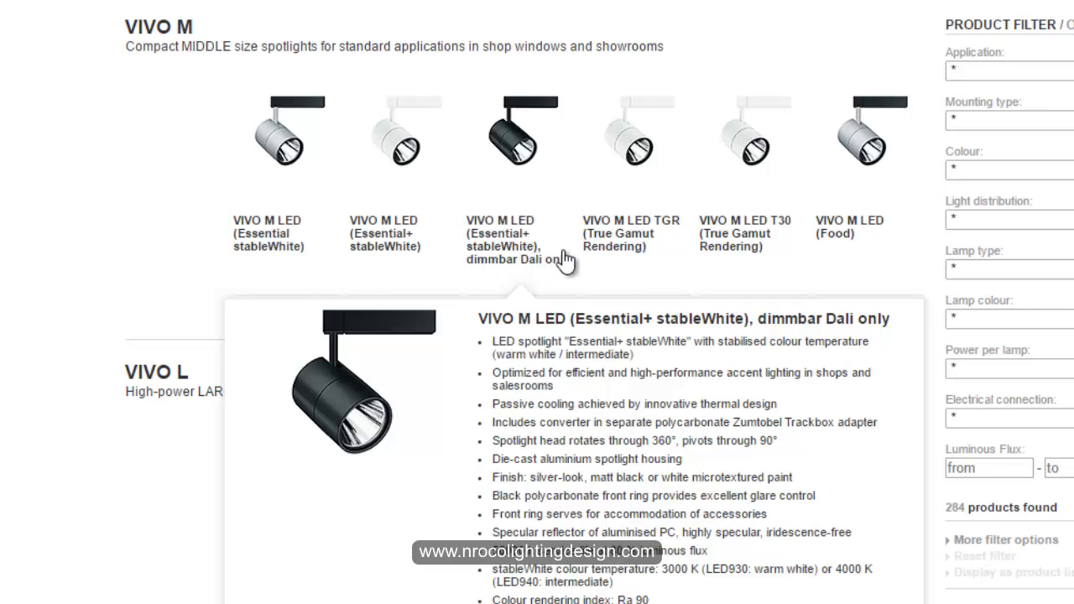
mouse_move(592, 263)
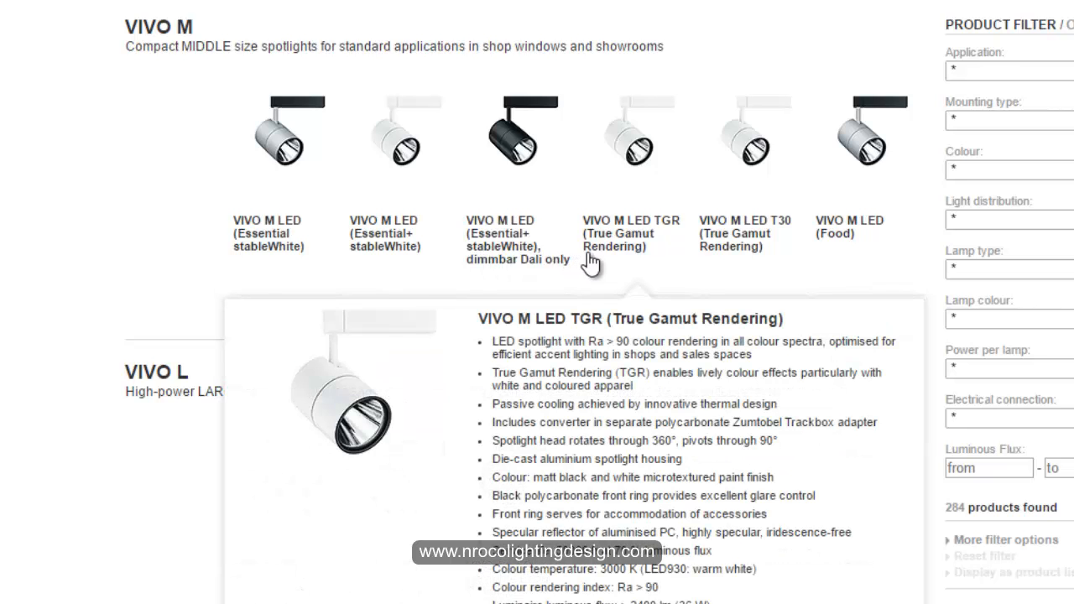
mouse_move(547, 271)
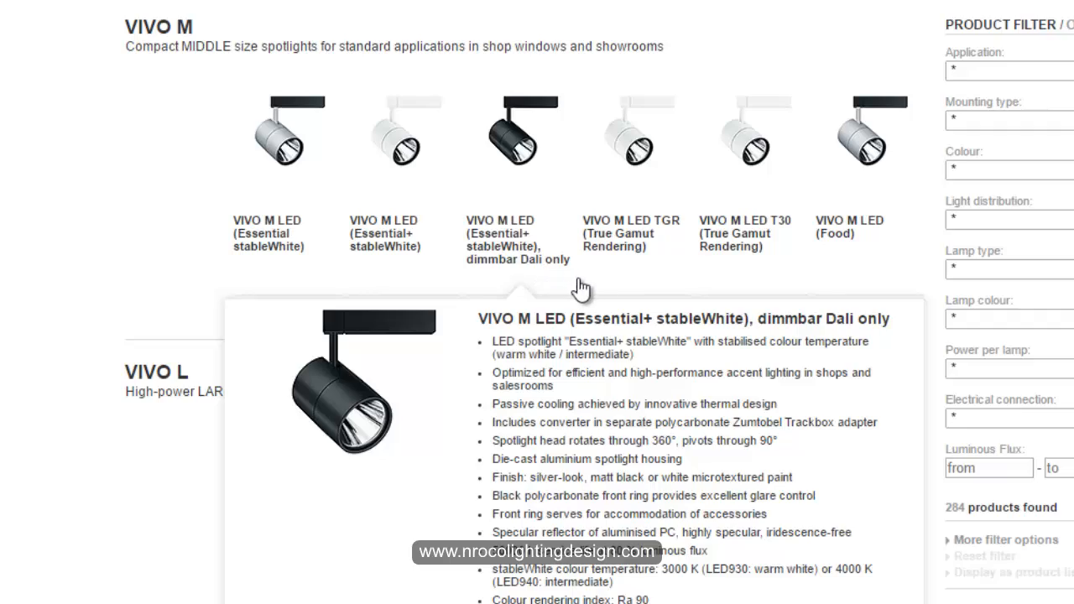
click(616, 245)
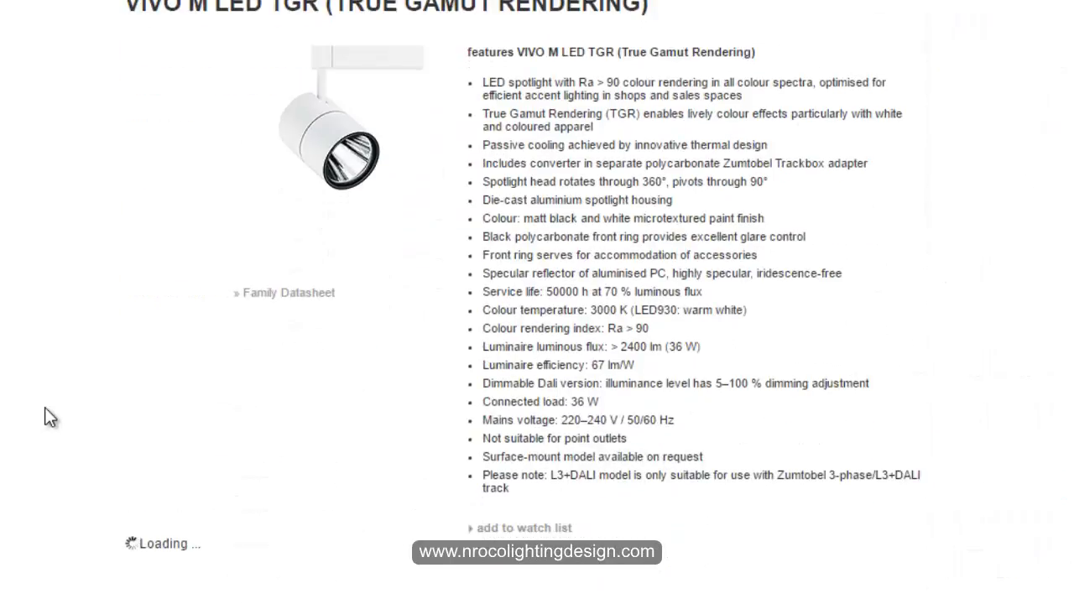
scroll(117, 160, down, 4)
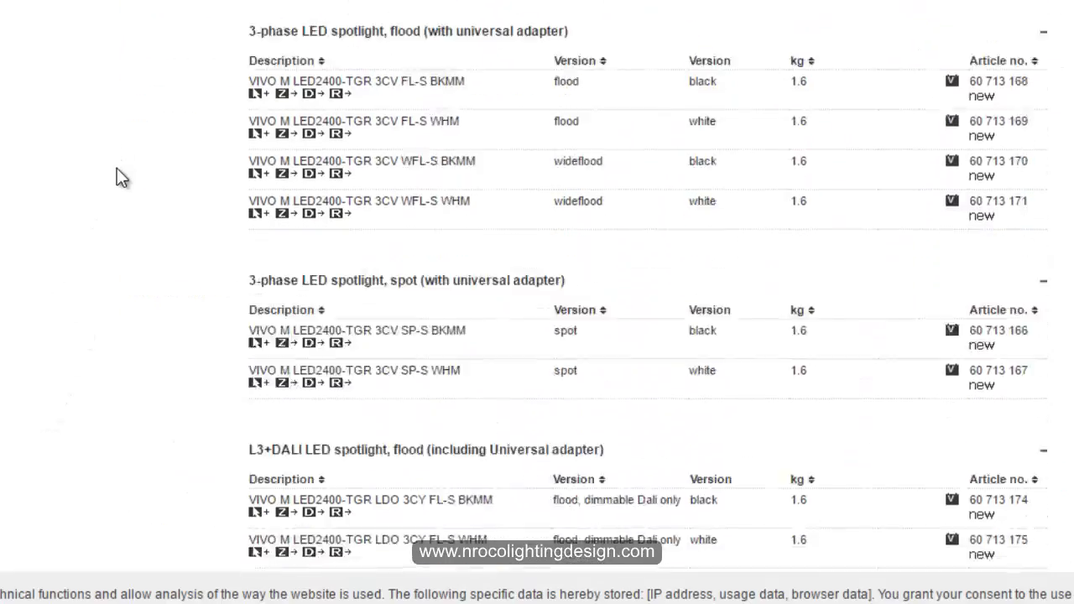
scroll(117, 168, down, 3)
scroll(203, 113, up, 1)
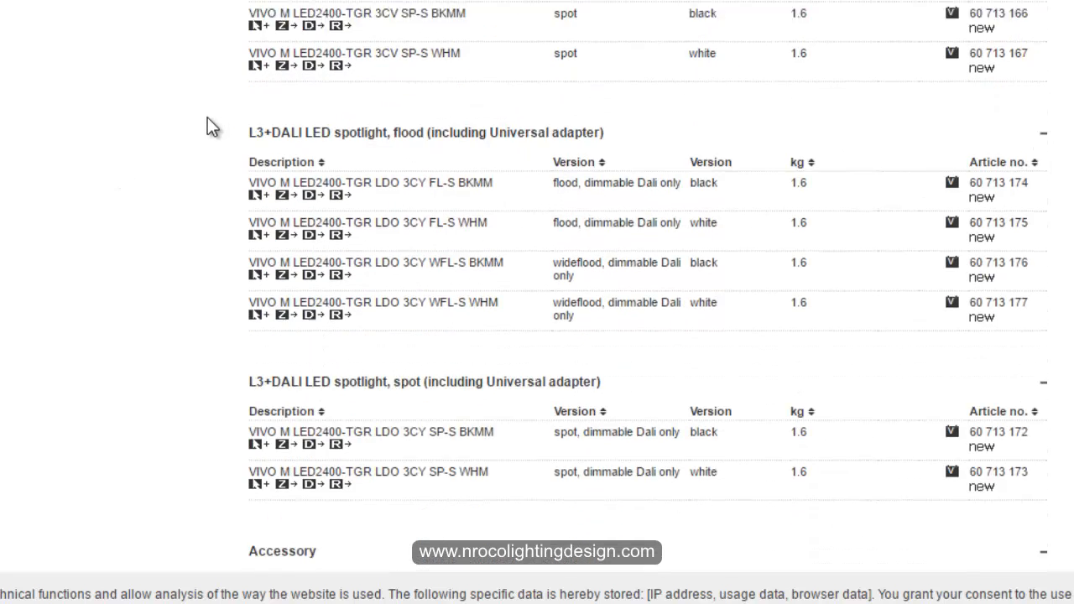
scroll(203, 113, down, 1)
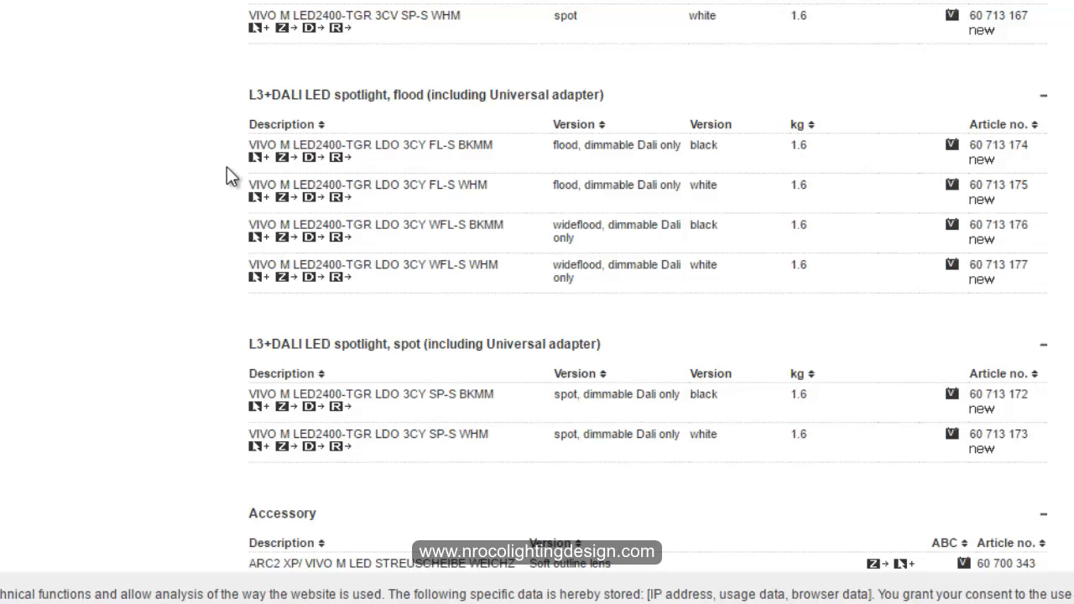
scroll(228, 177, down, 3)
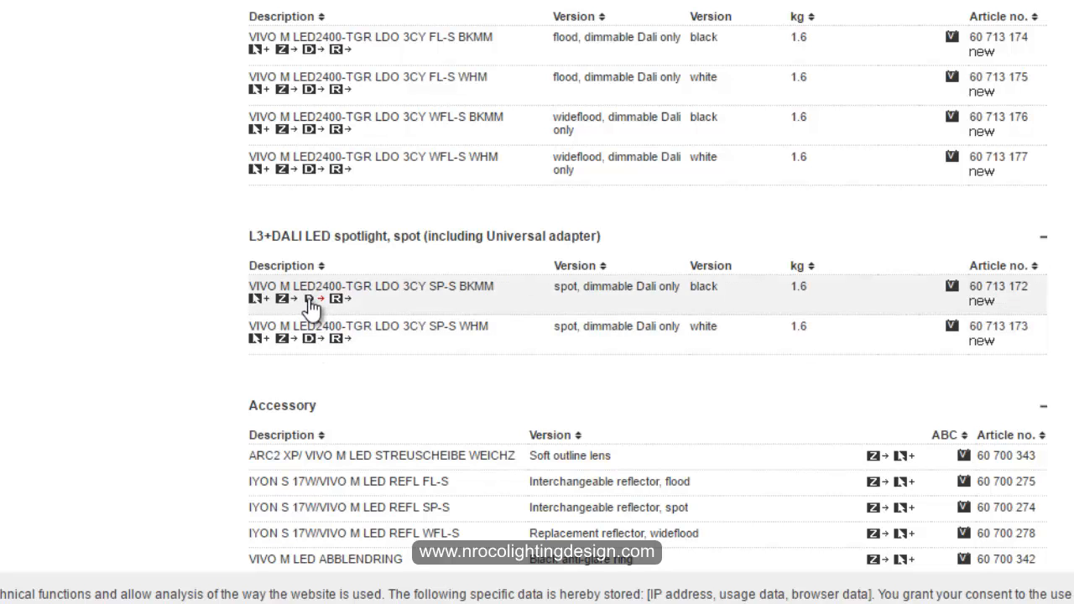
Download the DIALux file for VIVO M LED2400-TGR LDO 3CY SP-S BKMM into the 3d files folder and open it in DIALux.
click(310, 299)
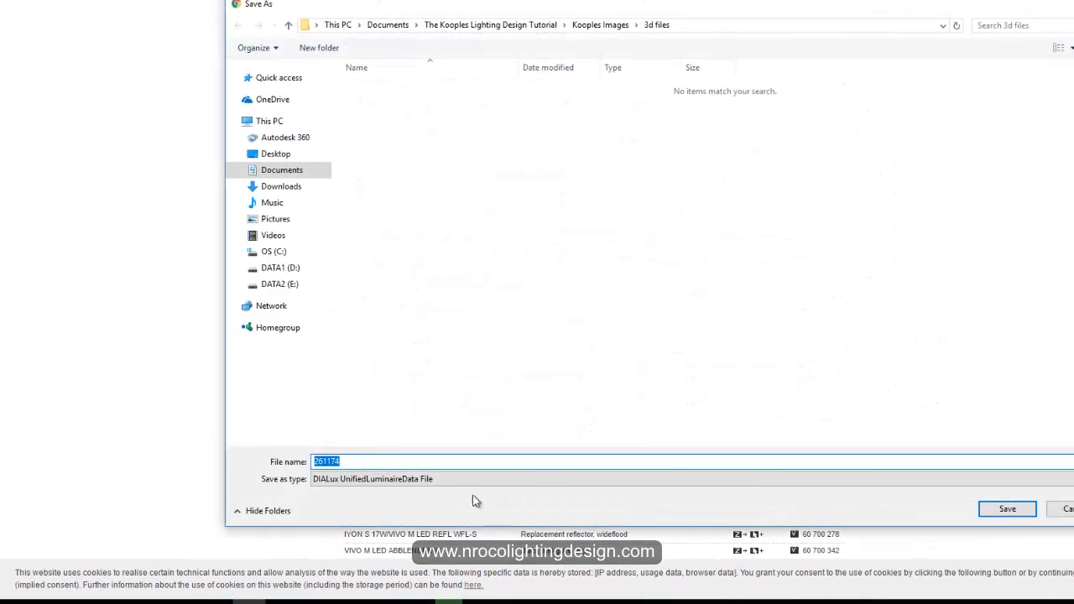
click(1008, 510)
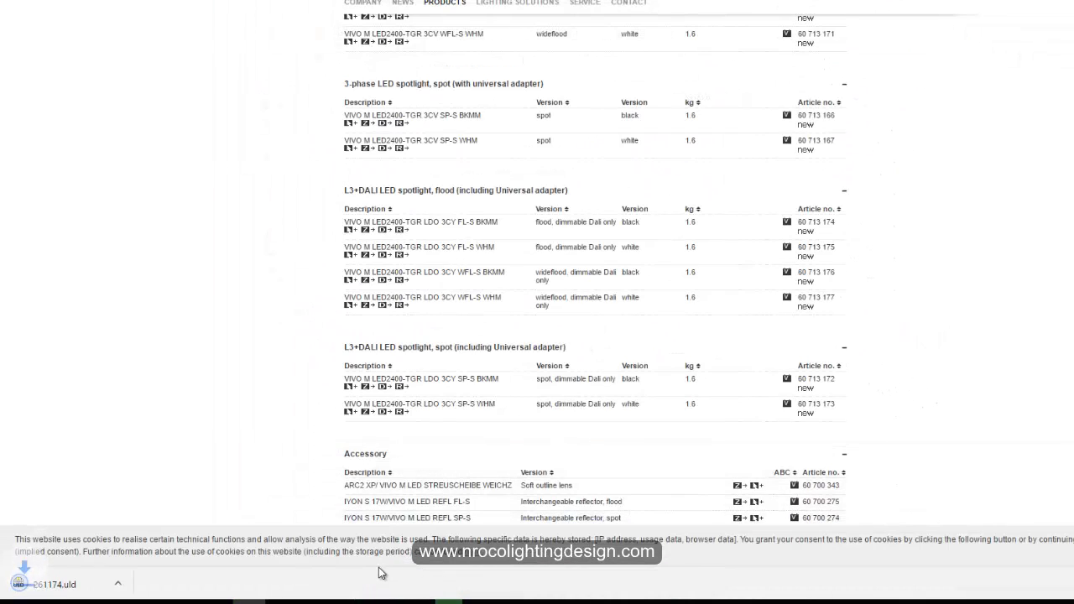
click(73, 585)
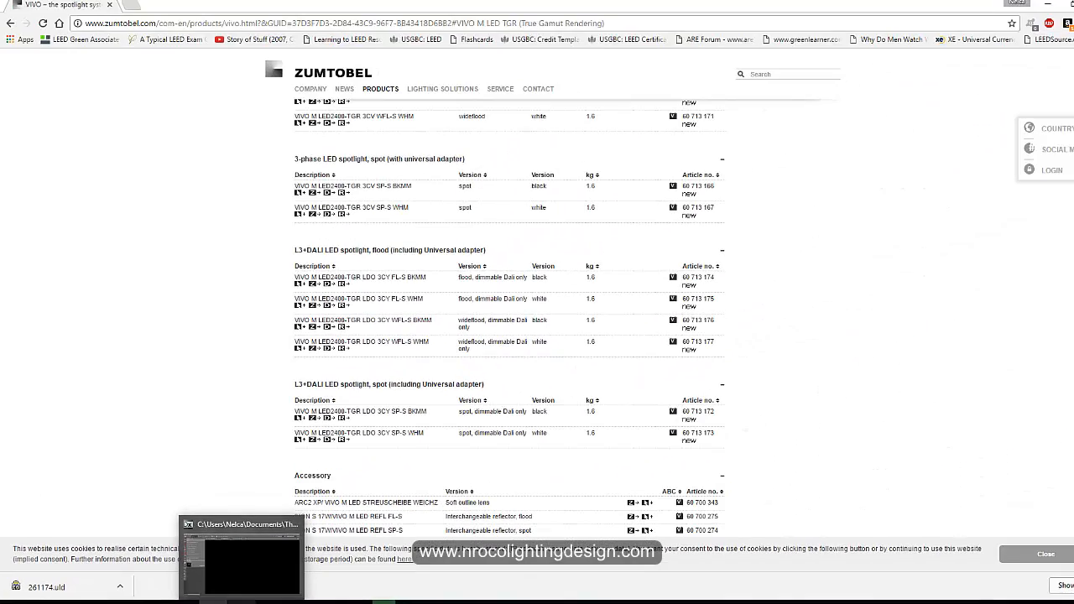
click(240, 554)
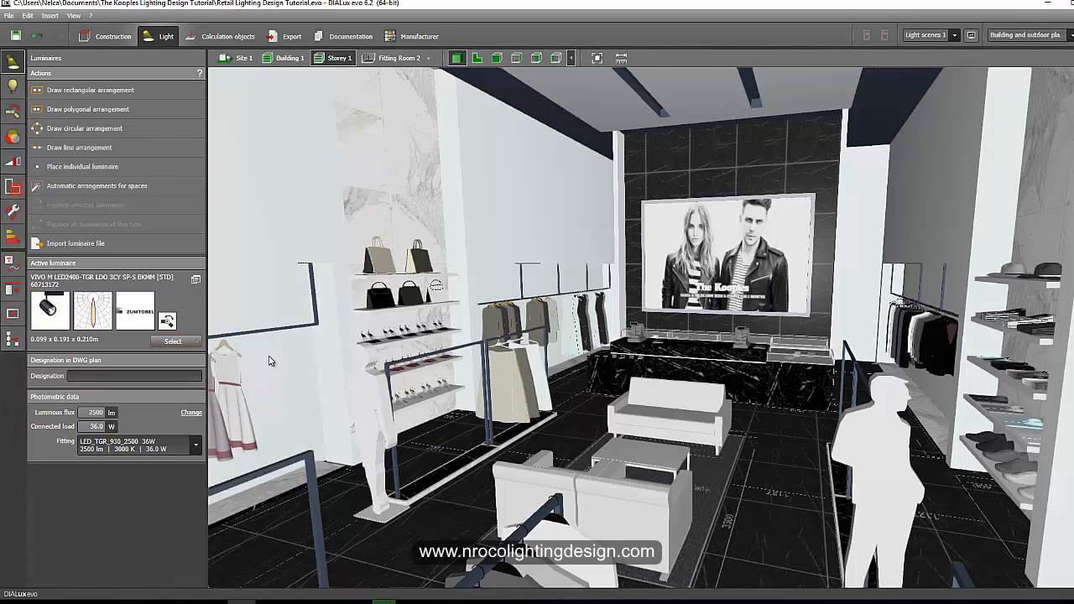
Switch the DIALux model to the top plan view and open the Construction mode's list of loaded DWG drawings.
middle_drag(349, 375, 457, 337)
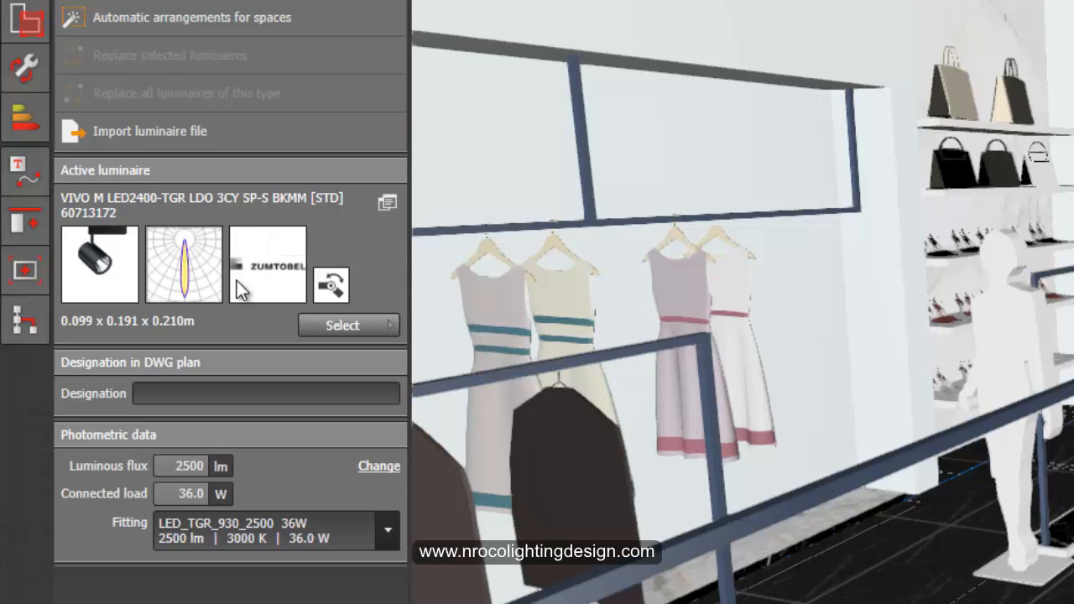
right_drag(1032, 549, 994, 532)
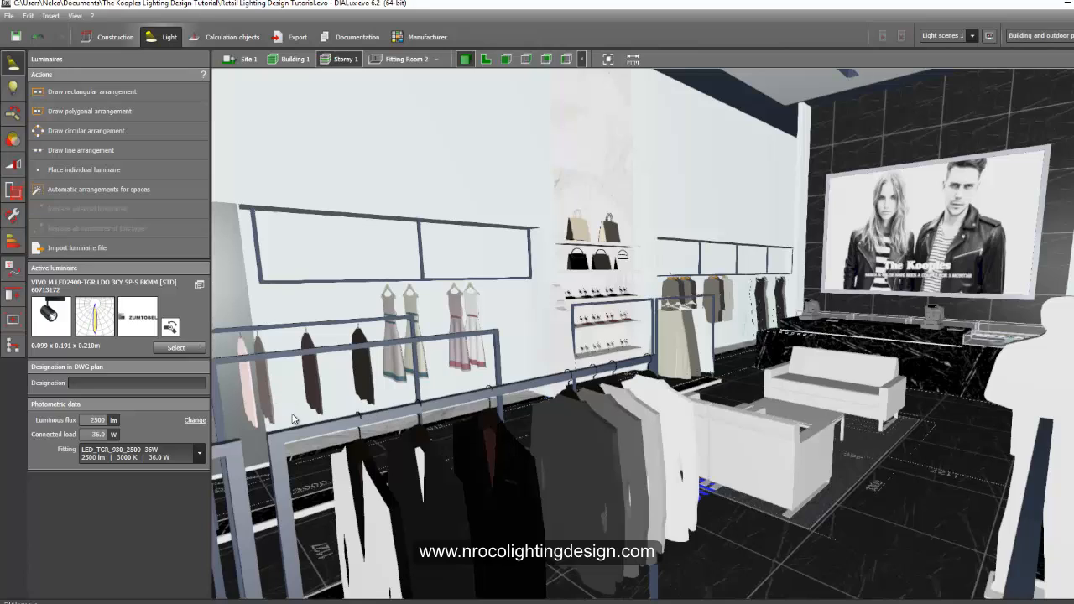
click(484, 63)
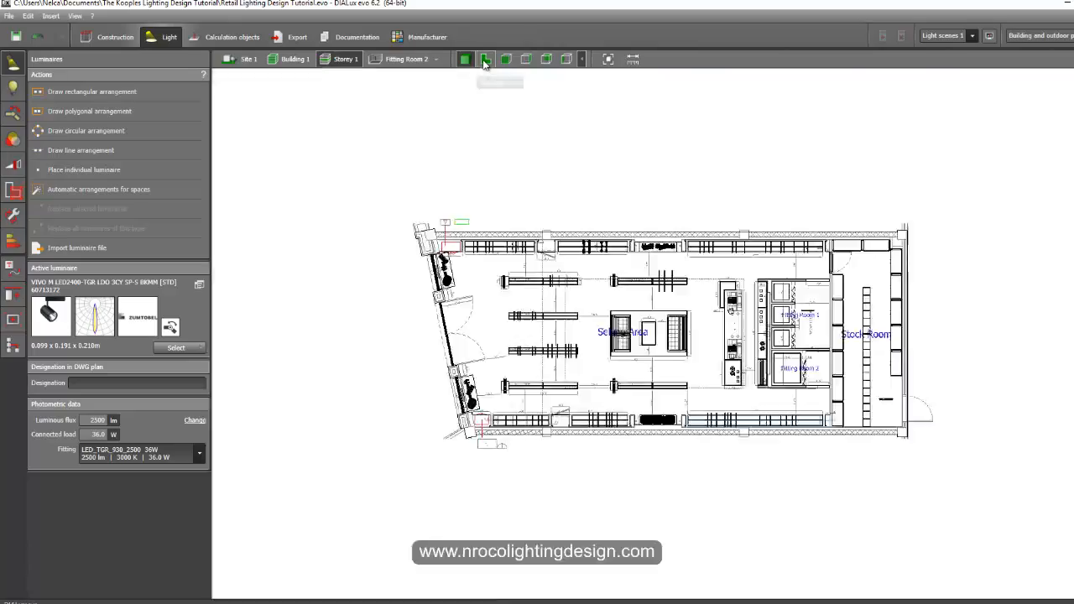
scroll(465, 332, up, 8)
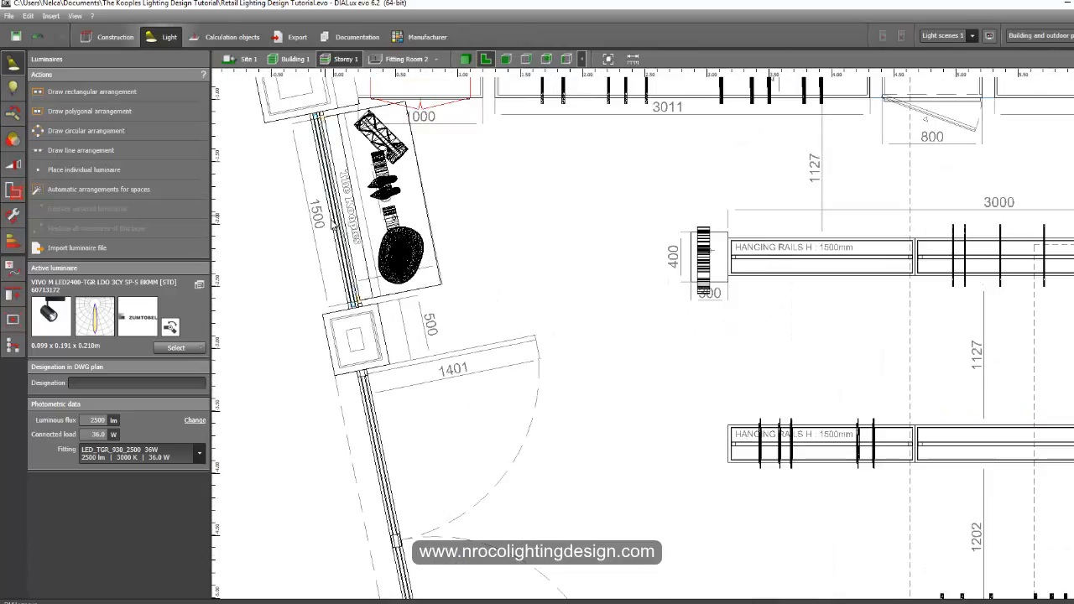
scroll(336, 226, down, 6)
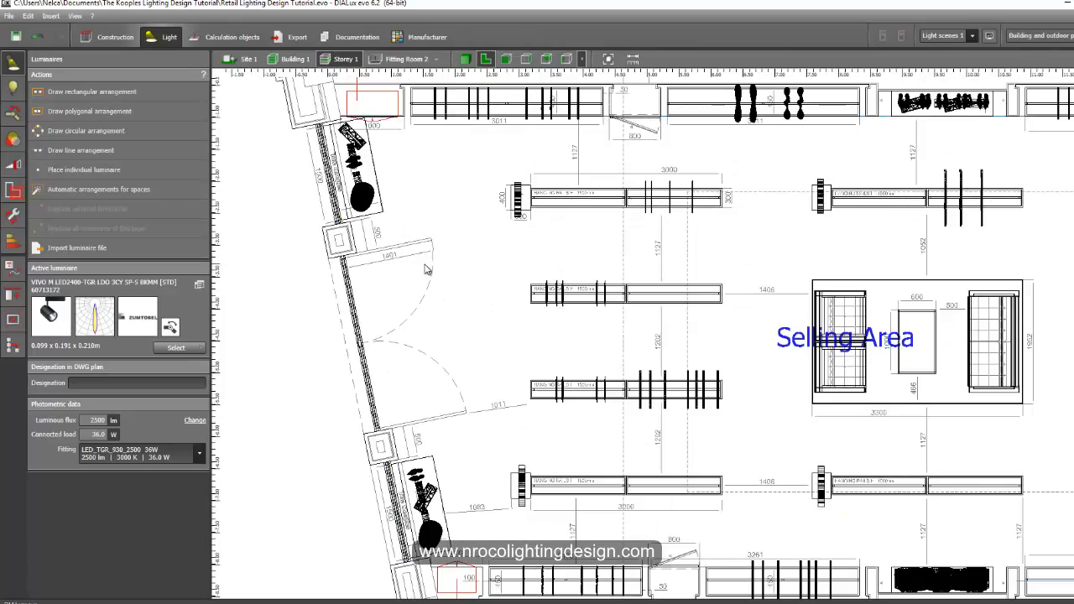
middle_drag(408, 304, 355, 365)
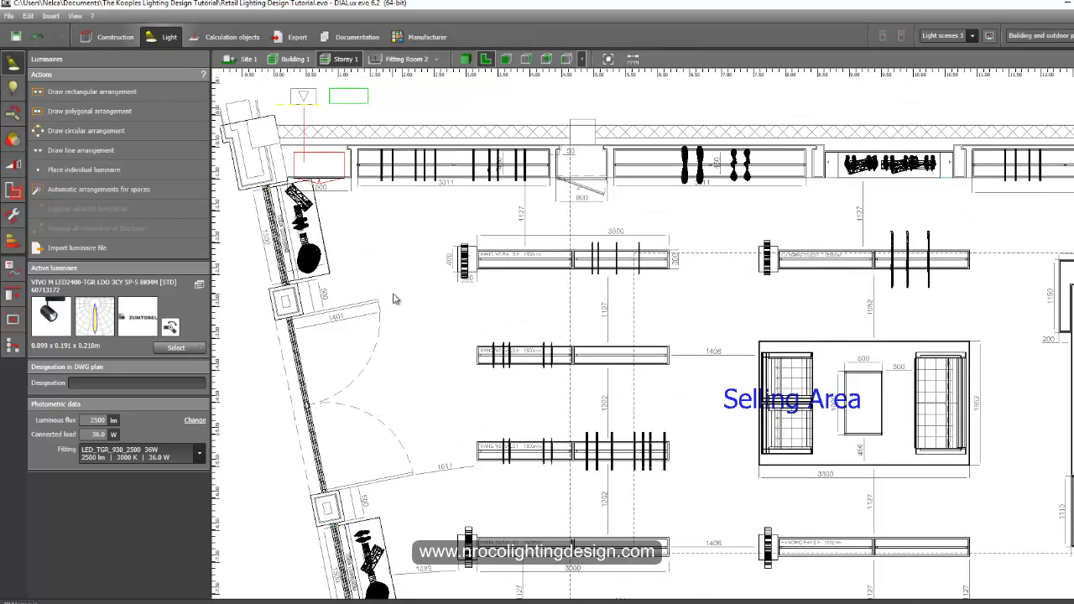
click(103, 40)
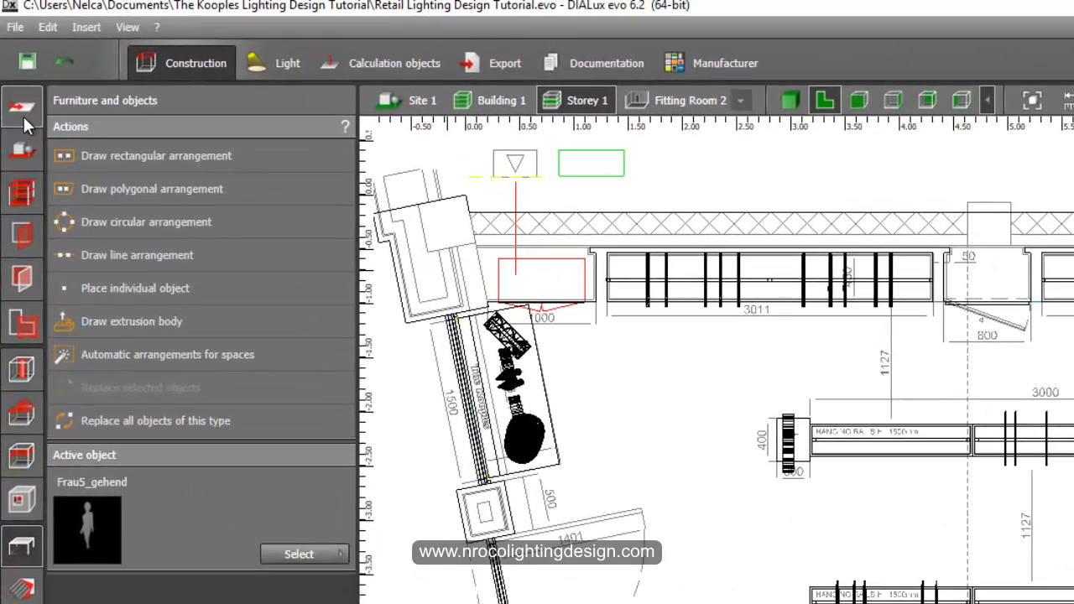
click(13, 67)
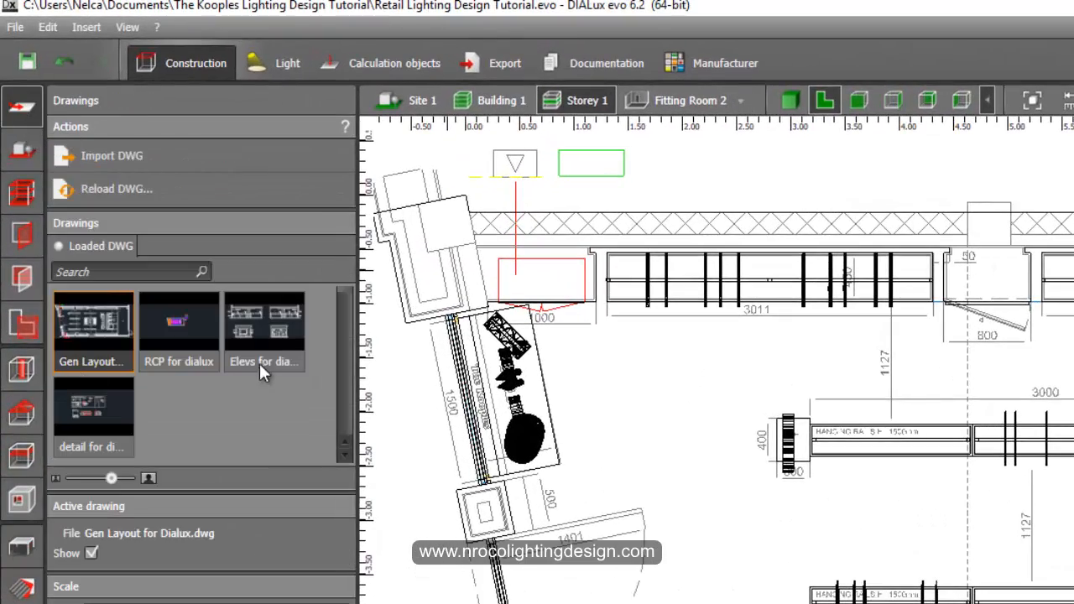
Import the "Lighting Layout for dialux" DWG from The Kooples Lighting Design Tutorial folder into the model.
click(179, 328)
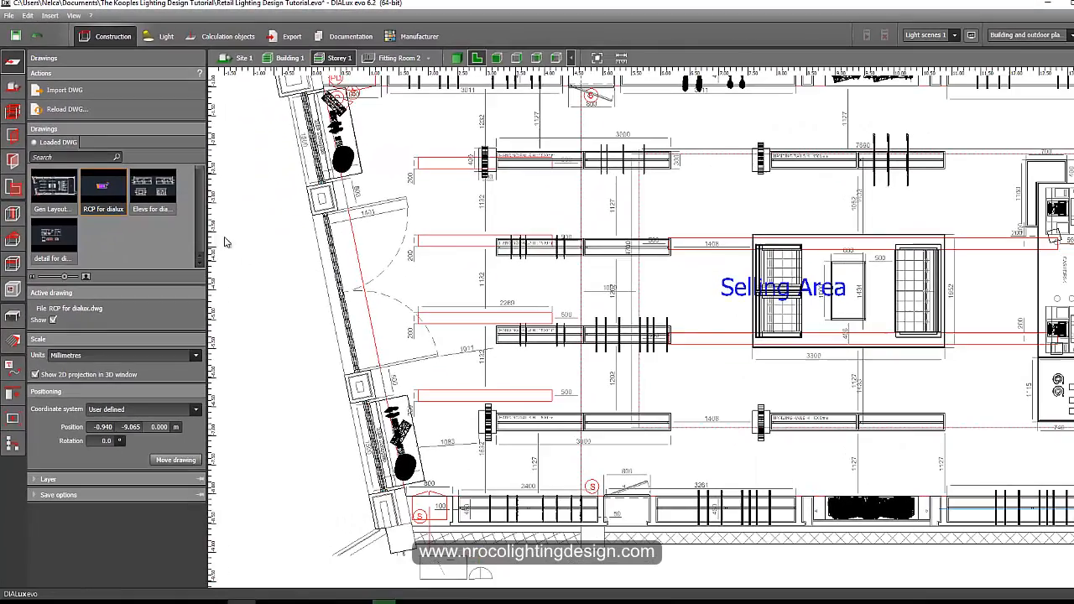
click(101, 92)
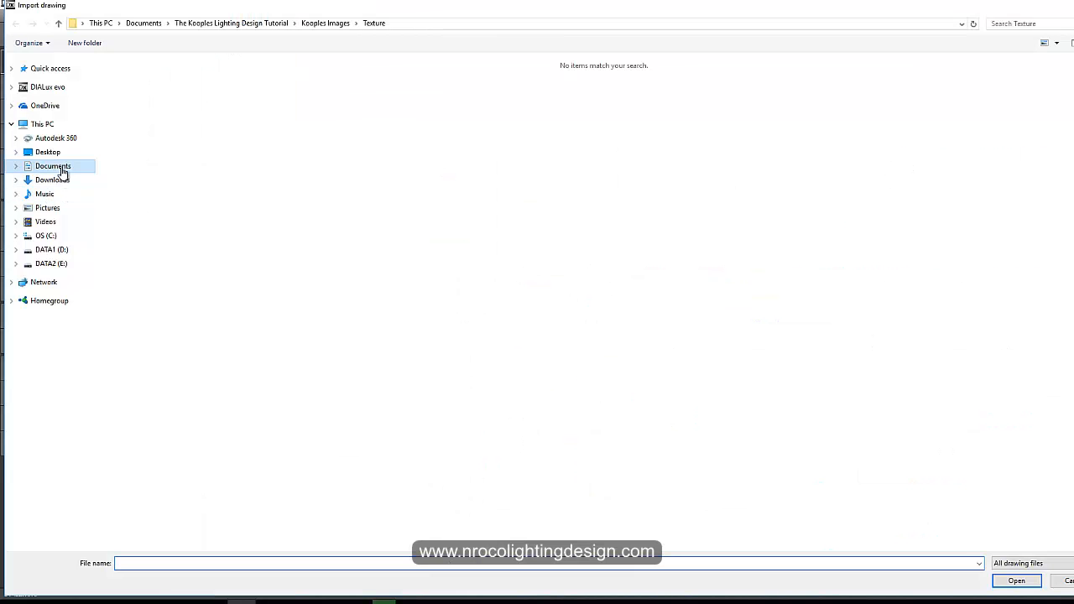
click(61, 168)
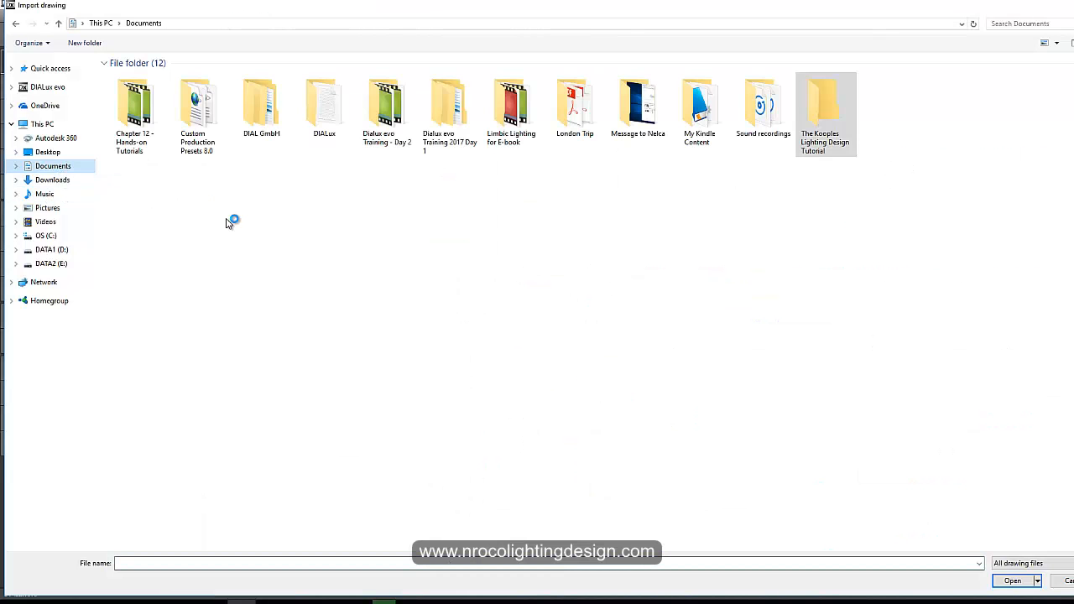
double_click(824, 109)
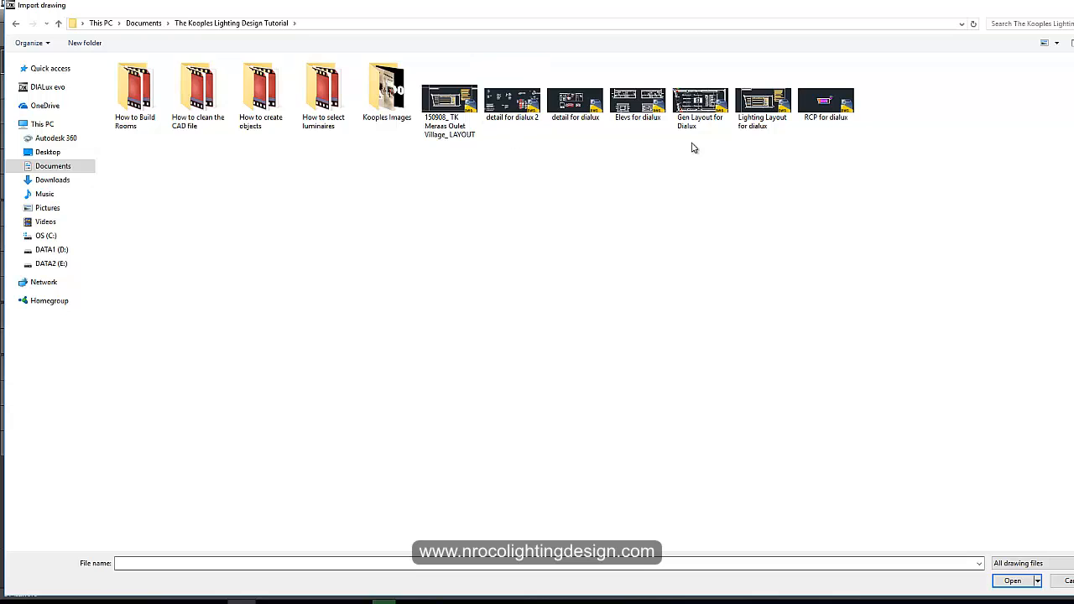
click(764, 113)
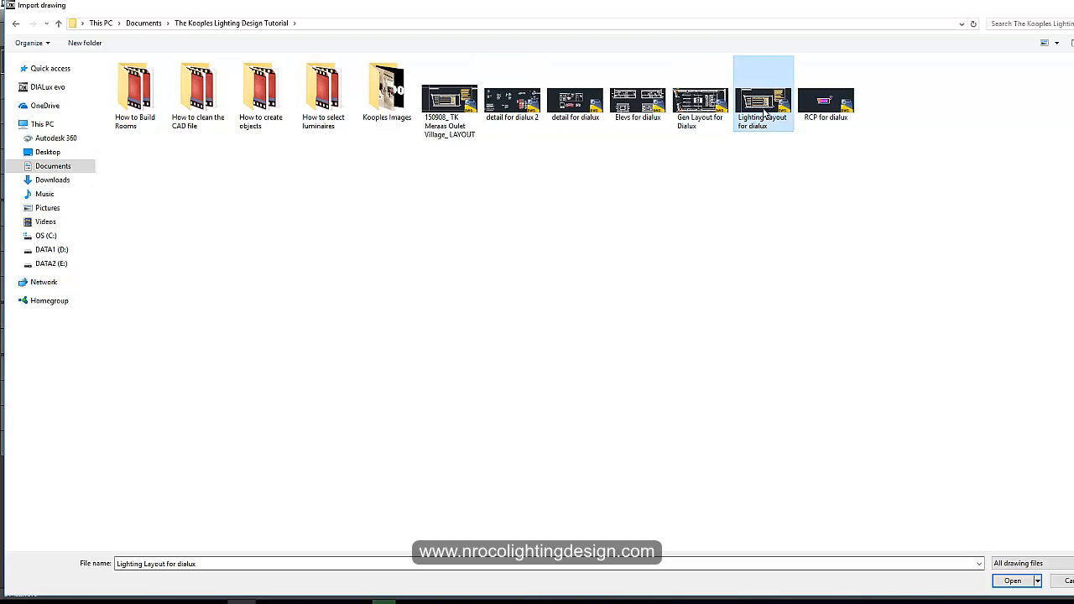
click(1013, 580)
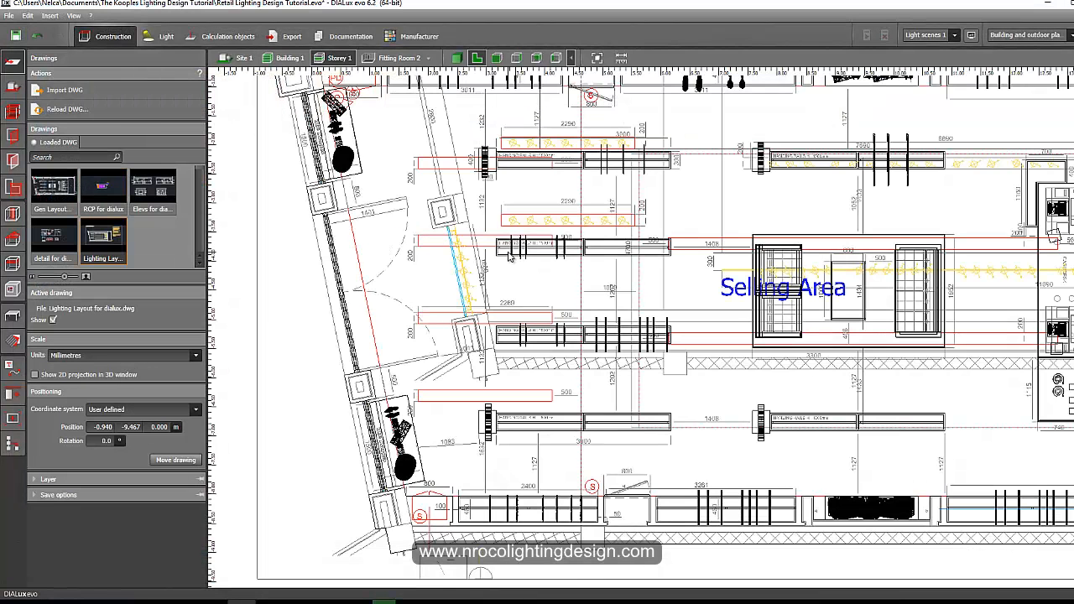
Hide the "RCP for dialux" drawing and make the Lighting Layout drawing active.
scroll(509, 256, down, 5)
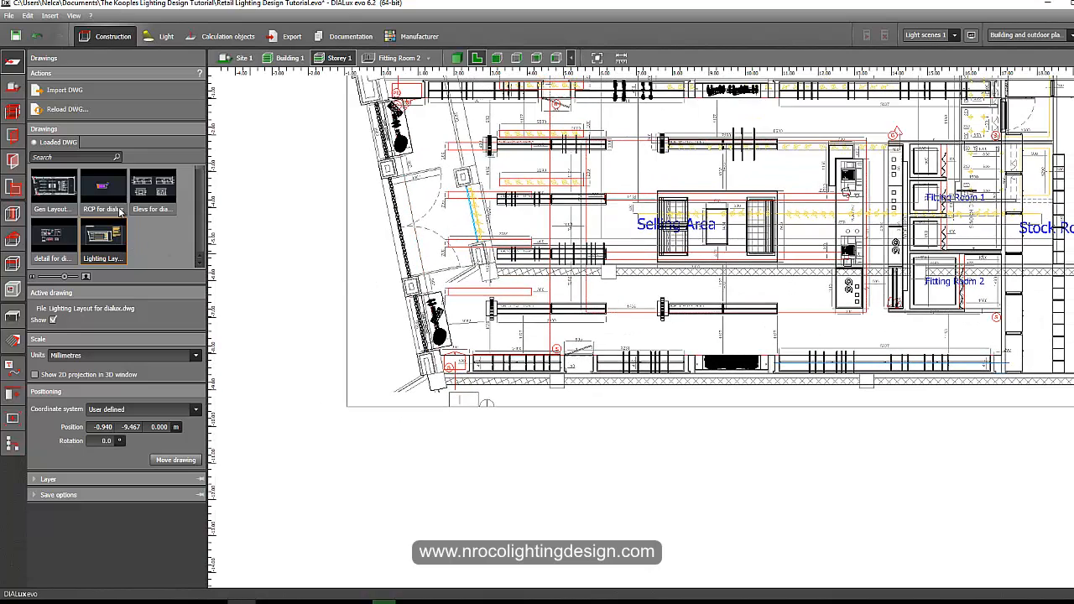
click(120, 212)
click(52, 321)
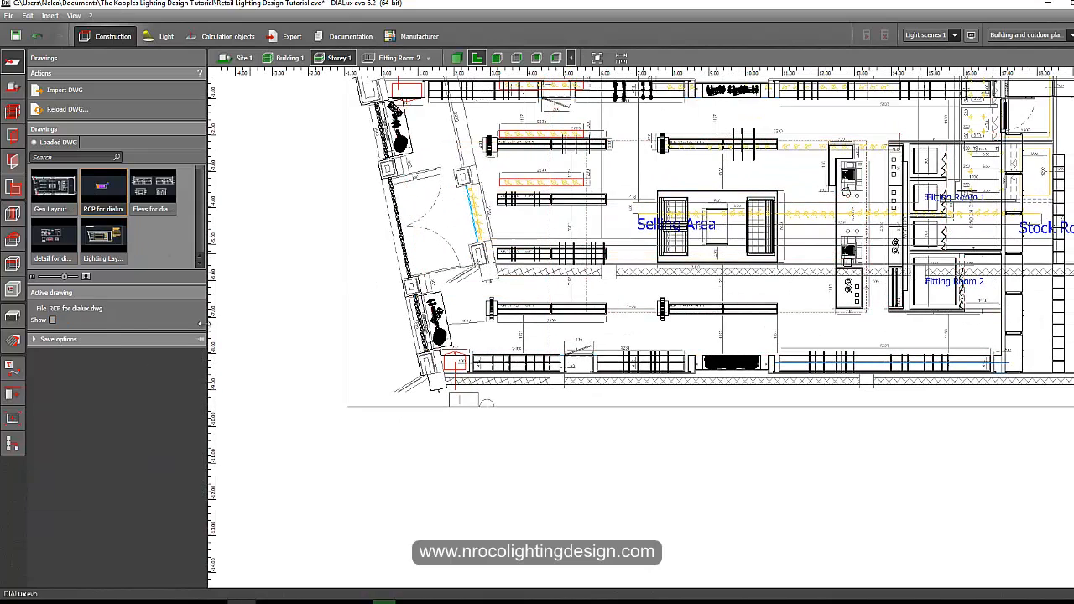
click(107, 245)
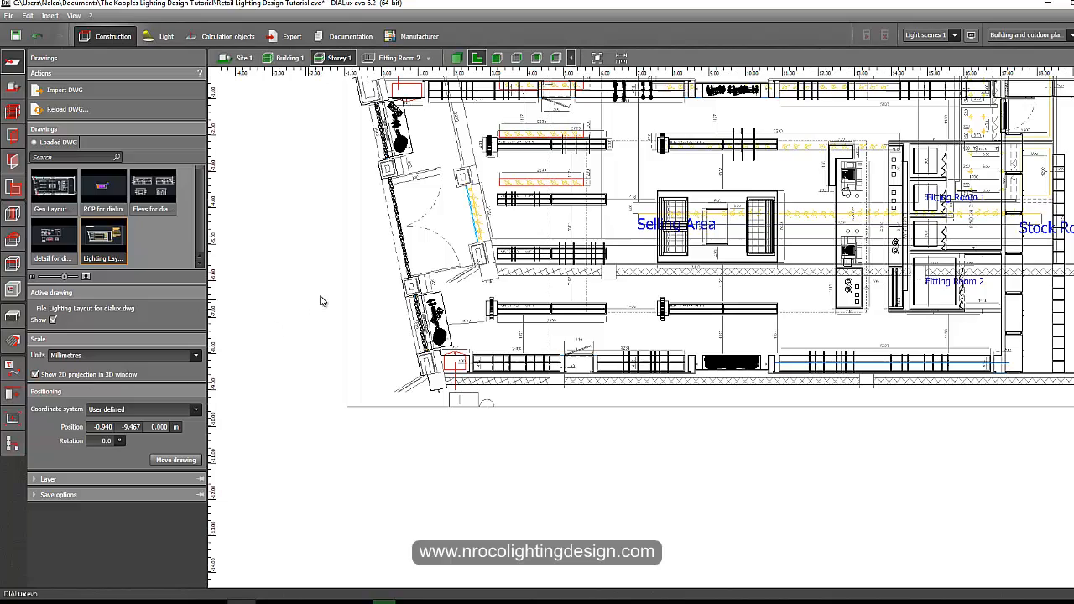
Move the Lighting Layout drawing so its reference corner aligns with the matching corner of the existing plan.
scroll(300, 356, down, 1)
scroll(331, 186, up, 4)
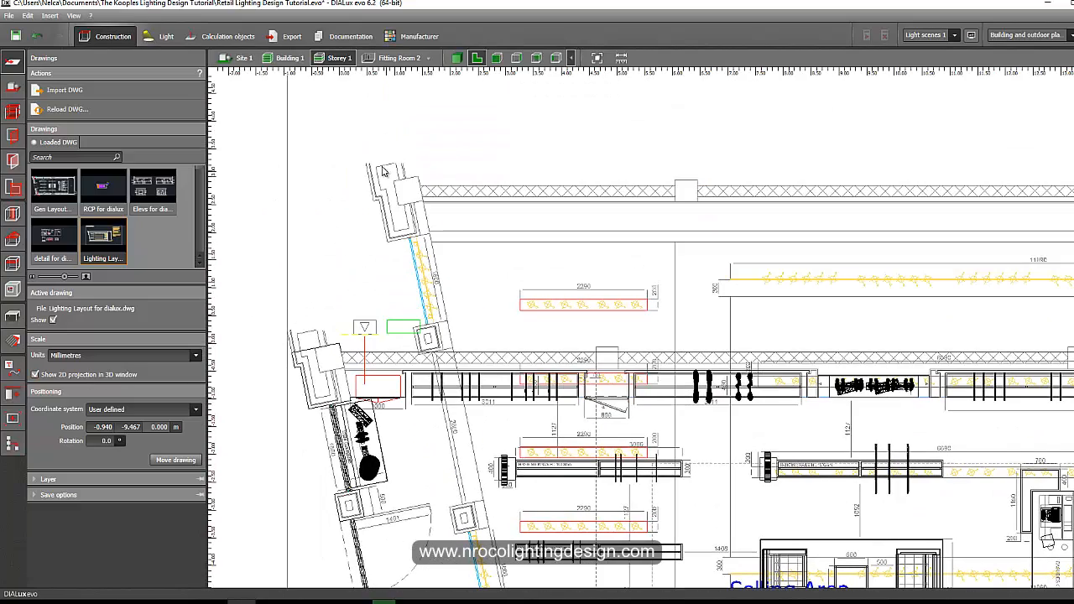
click(176, 460)
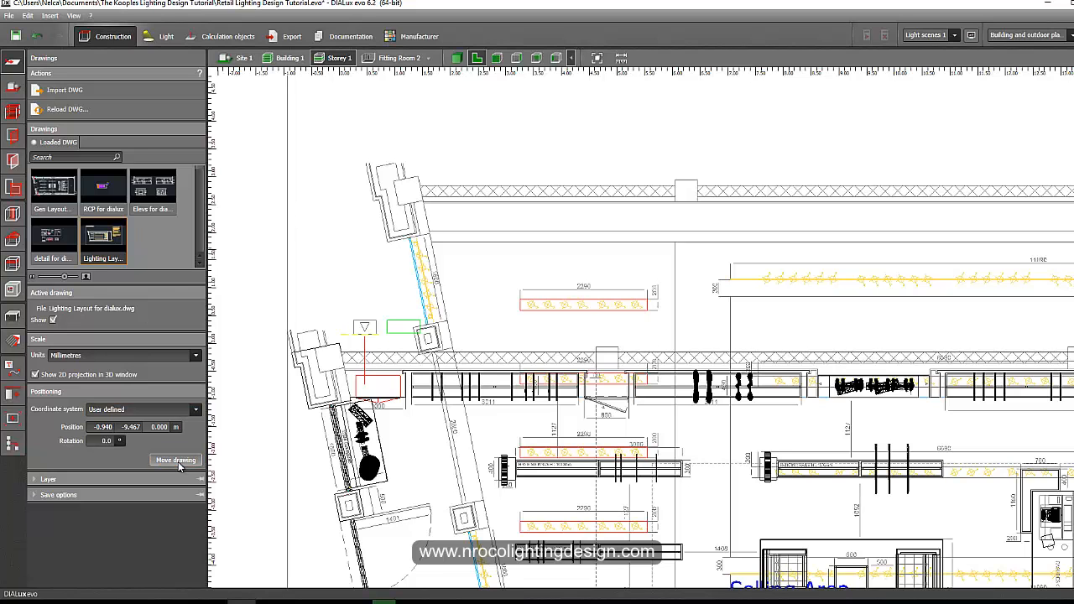
click(367, 165)
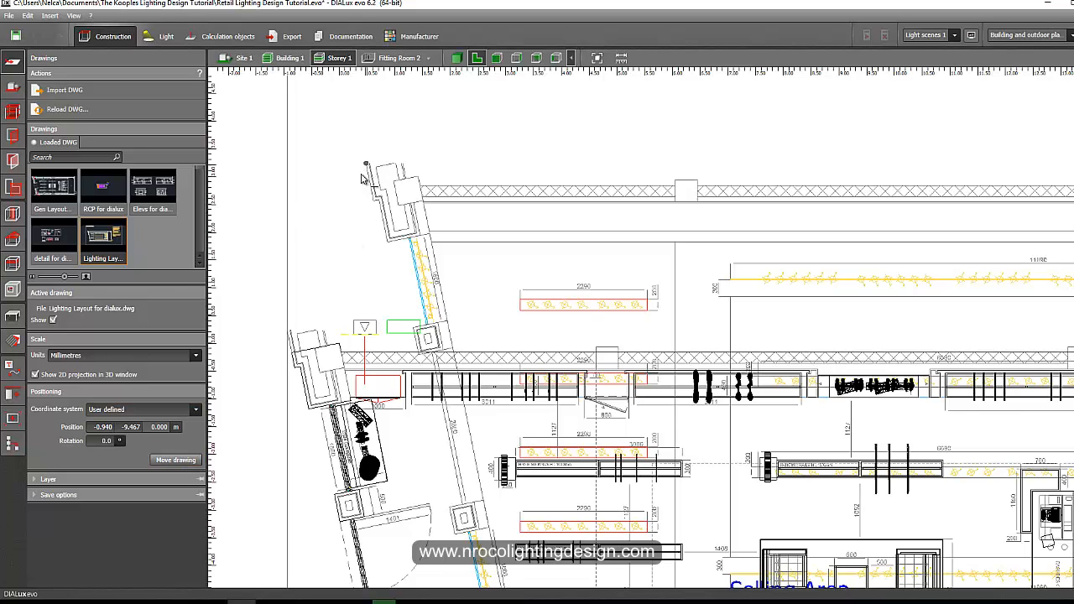
middle_drag(332, 242, 408, 192)
scroll(359, 302, up, 4)
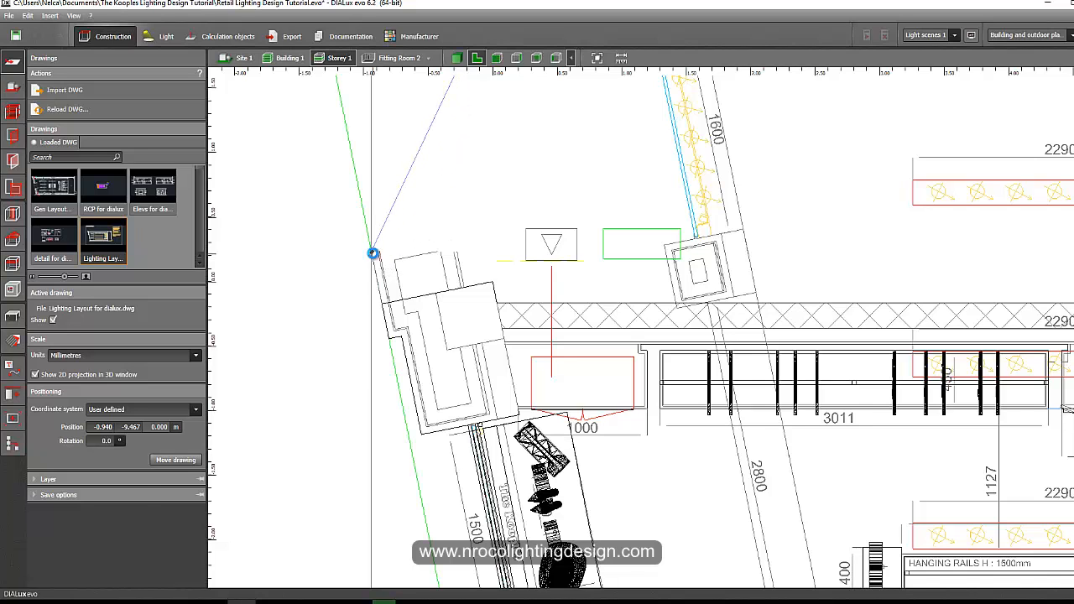
click(373, 253)
Inspect the aligned lighting layout across the store plan, from the show window to the fitting rooms.
scroll(359, 281, down, 8)
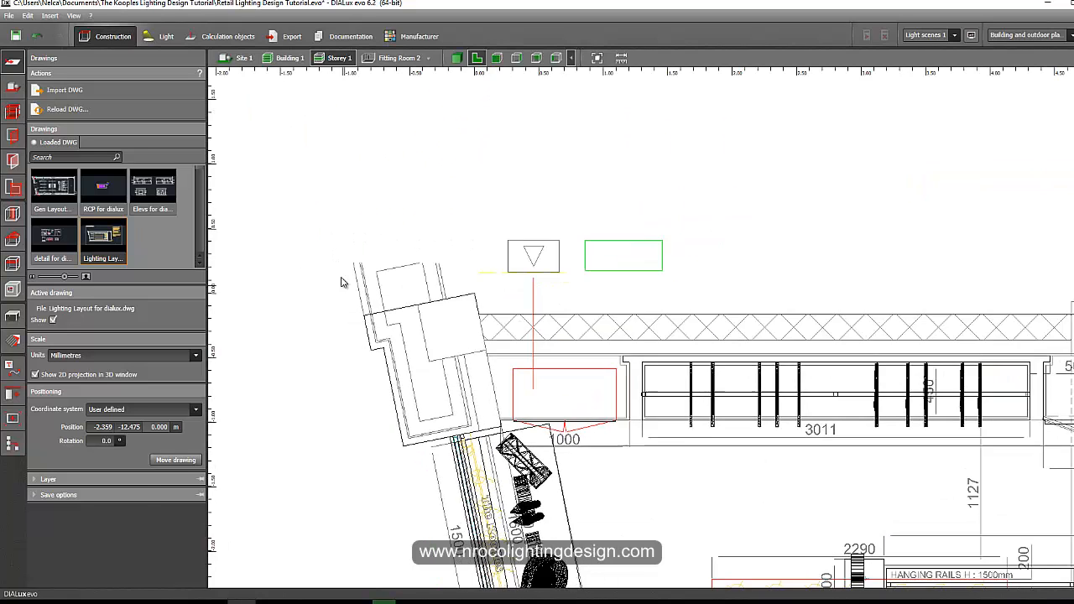
scroll(378, 194, up, 10)
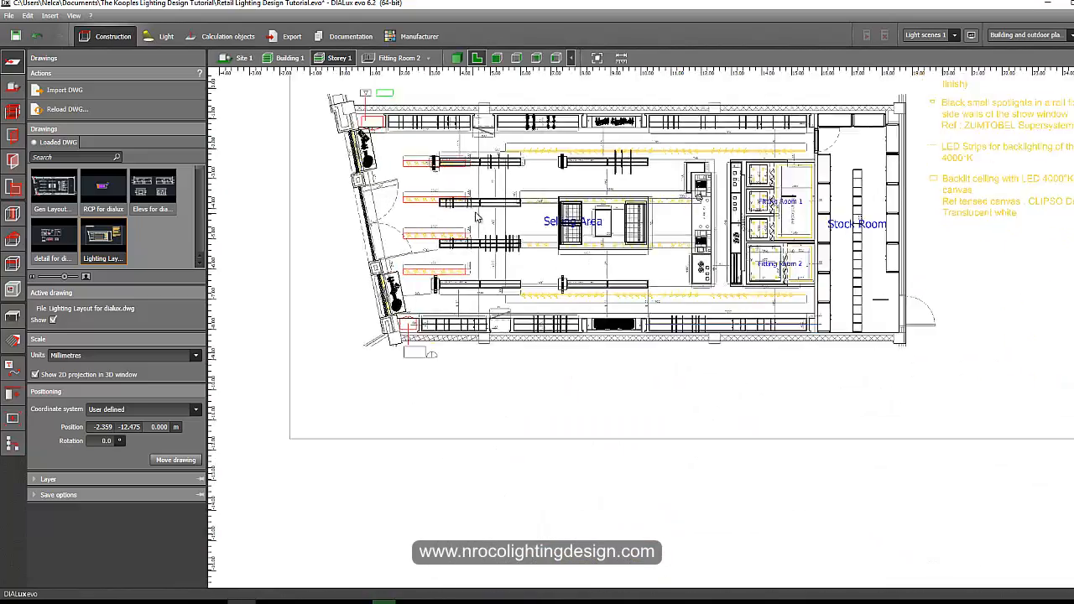
middle_drag(320, 160, 325, 121)
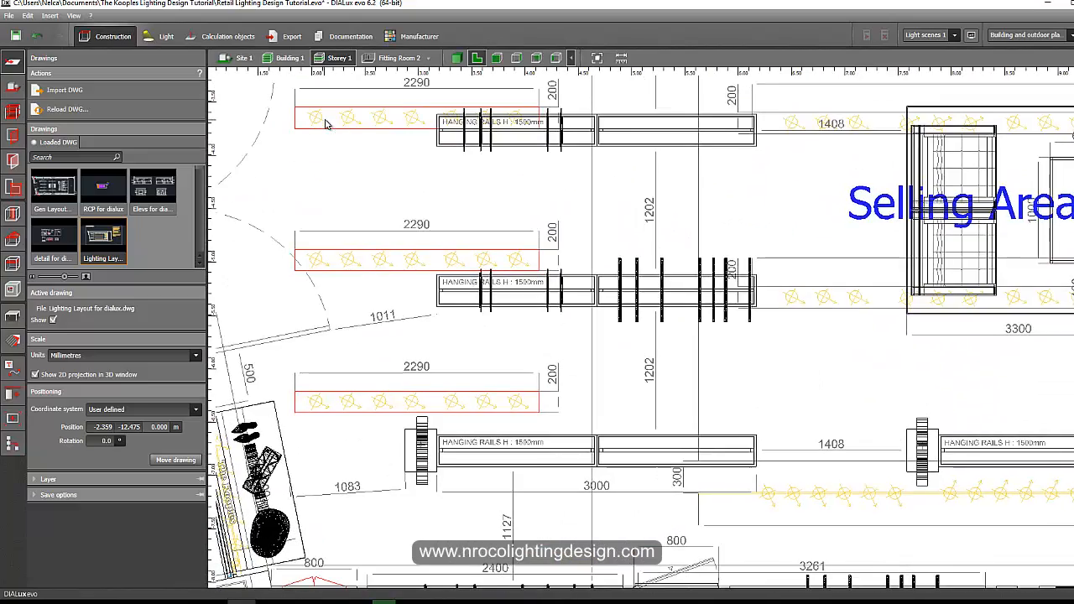
scroll(325, 154, down, 2)
middle_drag(328, 554, 451, 312)
scroll(324, 340, up, 4)
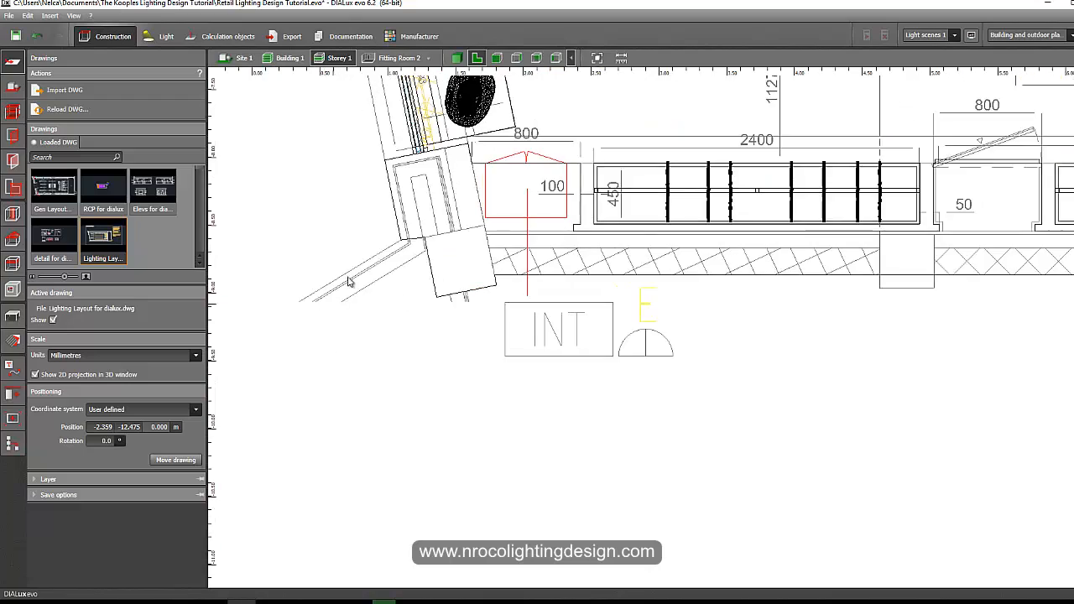
scroll(427, 238, down, 4)
middle_drag(703, 295, 352, 274)
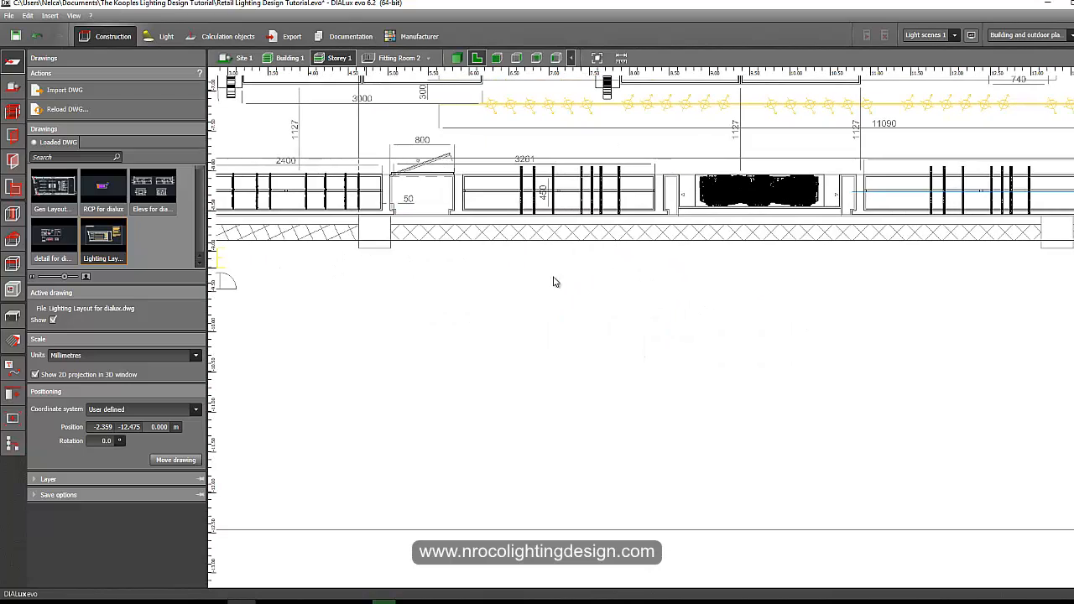
middle_drag(758, 252, 363, 259)
middle_drag(847, 257, 224, 271)
middle_drag(752, 271, 663, 276)
scroll(440, 233, up, 2)
scroll(502, 260, up, 2)
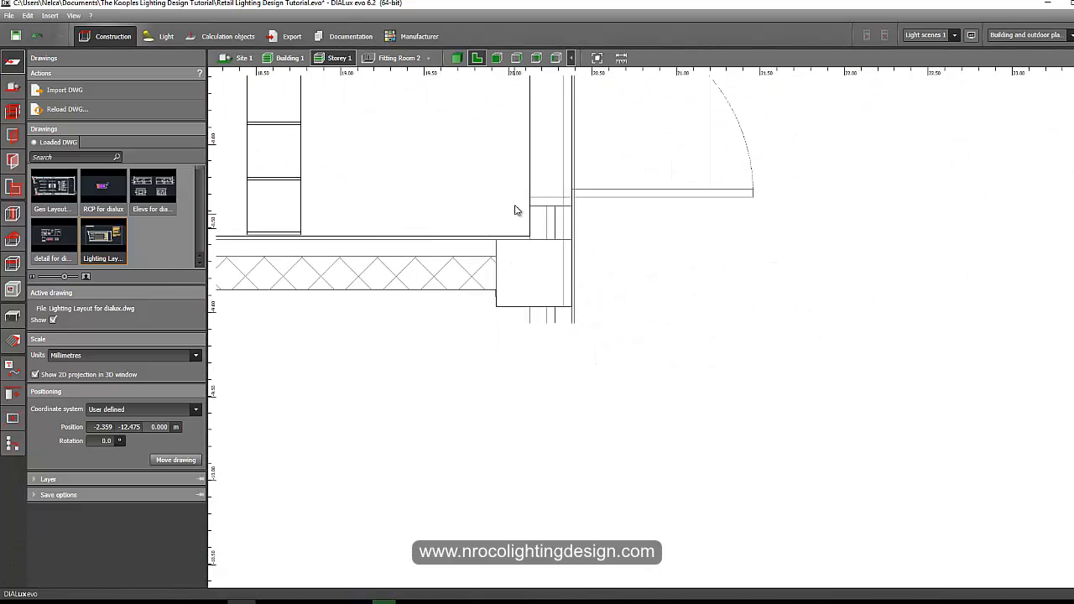
middle_drag(520, 220, 629, 390)
scroll(637, 396, down, 4)
middle_drag(570, 267, 640, 433)
scroll(641, 433, down, 3)
middle_drag(631, 100, 648, 217)
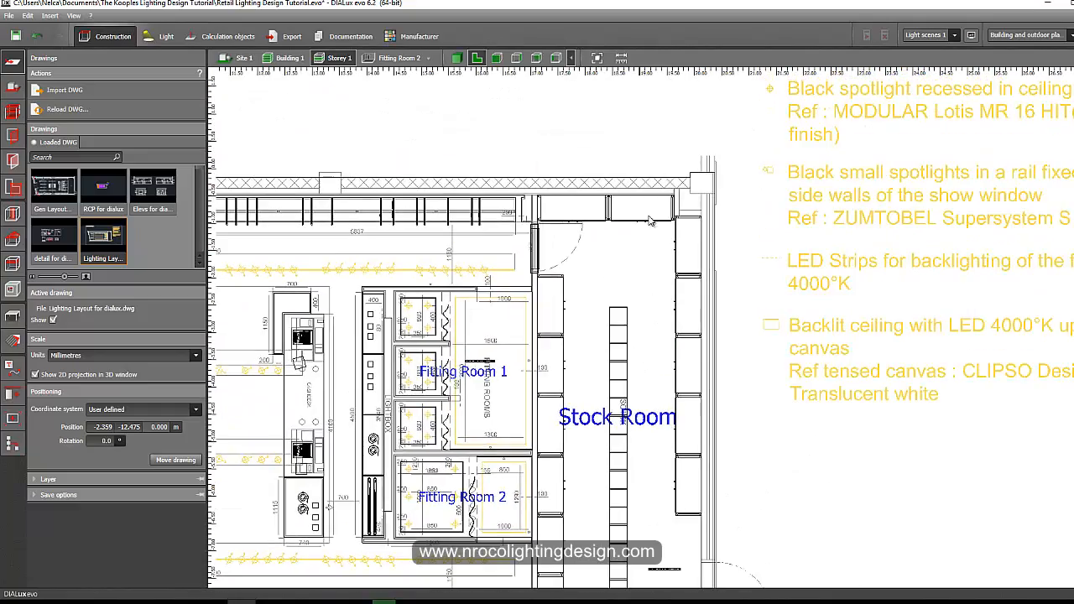
scroll(676, 193, up, 5)
scroll(696, 211, down, 3)
scroll(483, 374, down, 2)
middle_drag(414, 425, 609, 261)
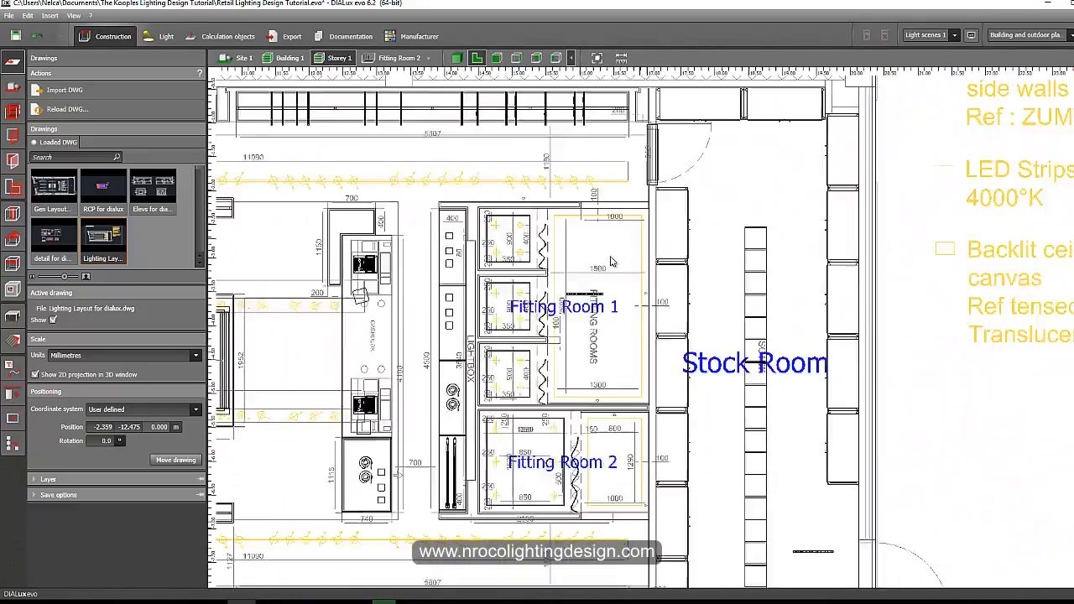
scroll(610, 261, down, 1)
middle_drag(402, 320, 606, 256)
middle_drag(429, 216, 803, 265)
scroll(505, 229, up, 2)
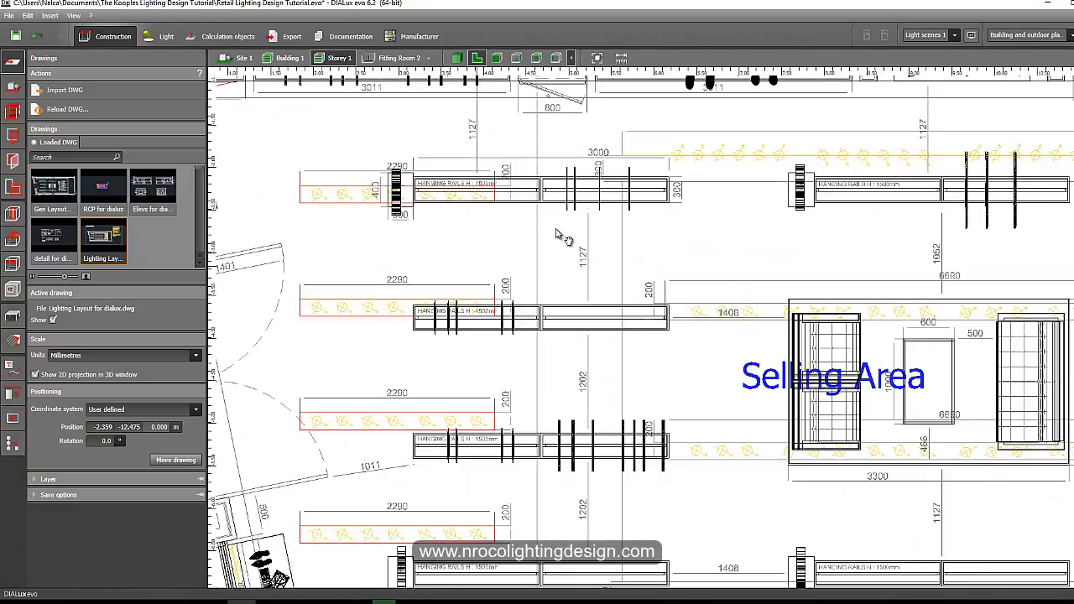
middle_drag(557, 232, 701, 151)
scroll(518, 325, down, 2)
middle_drag(516, 393, 407, 343)
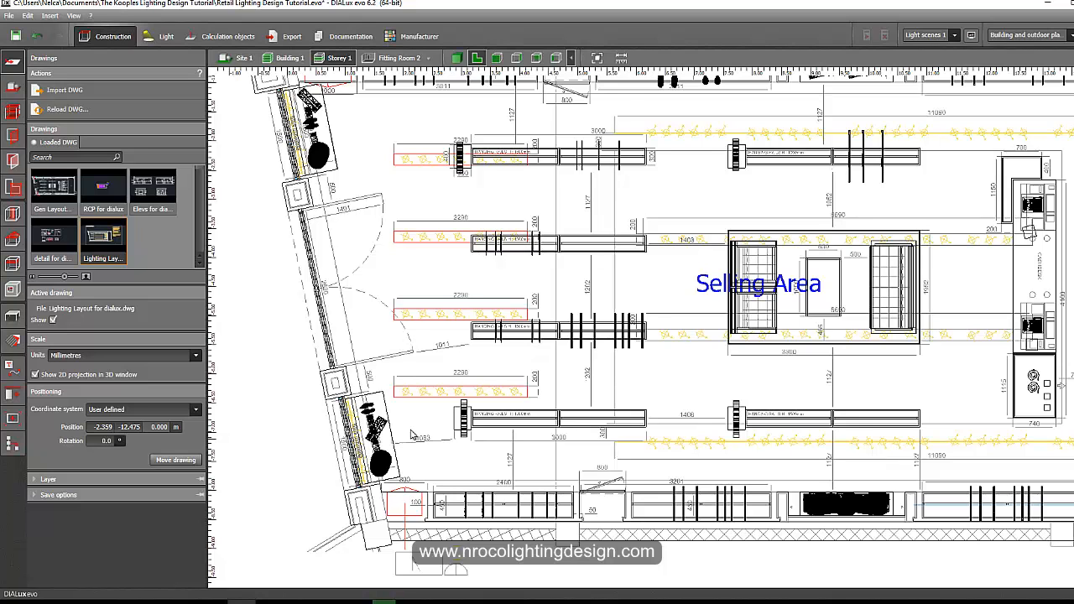
middle_drag(453, 407, 418, 330)
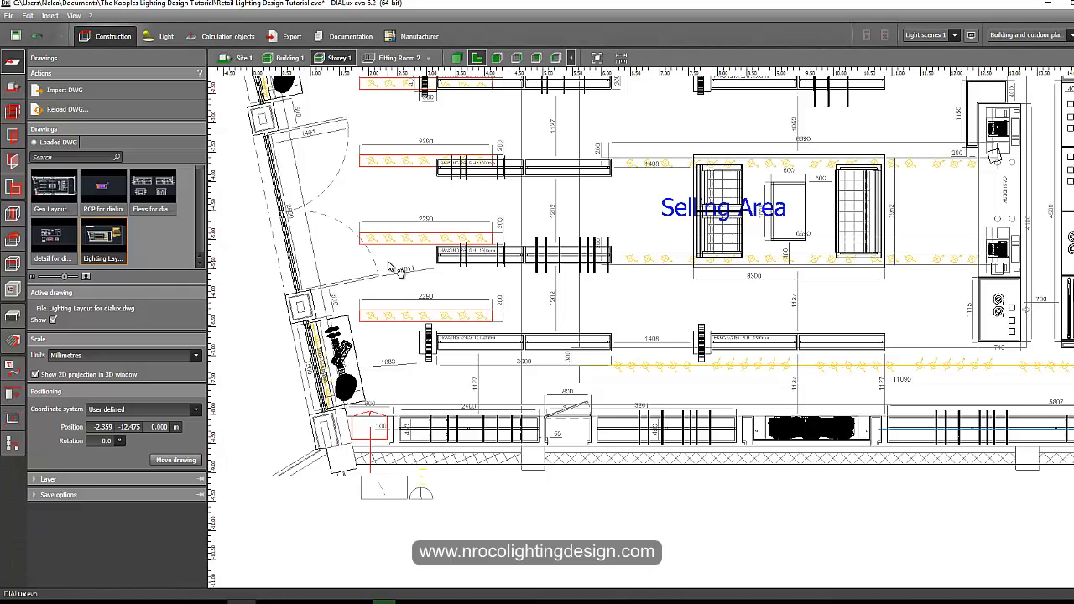
middle_drag(389, 262, 406, 329)
scroll(405, 333, down, 2)
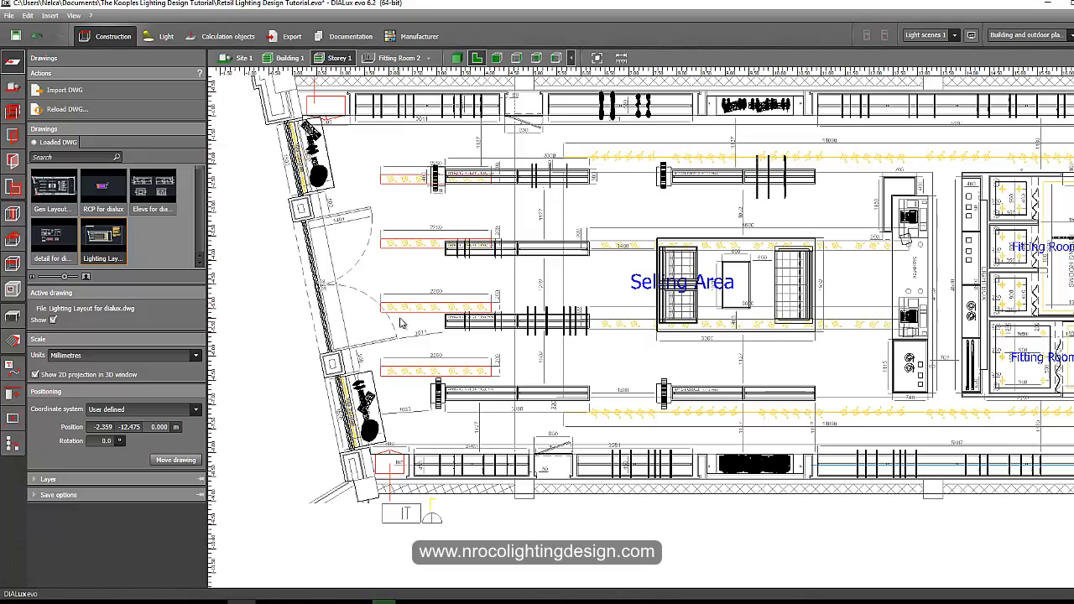
middle_drag(399, 319, 420, 331)
scroll(437, 366, up, 2)
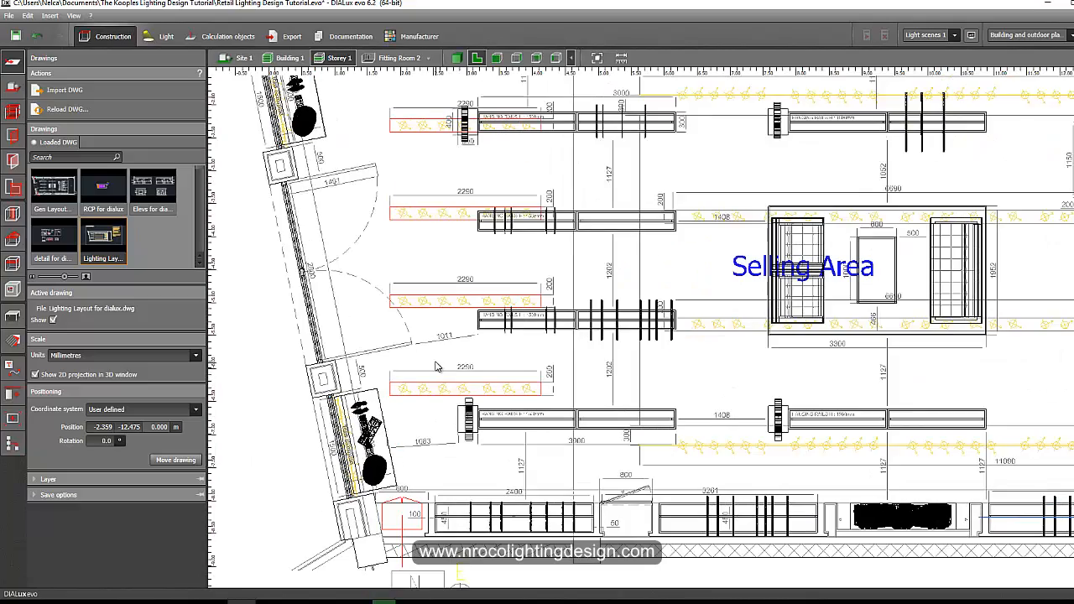
scroll(435, 357, down, 2)
scroll(339, 171, up, 7)
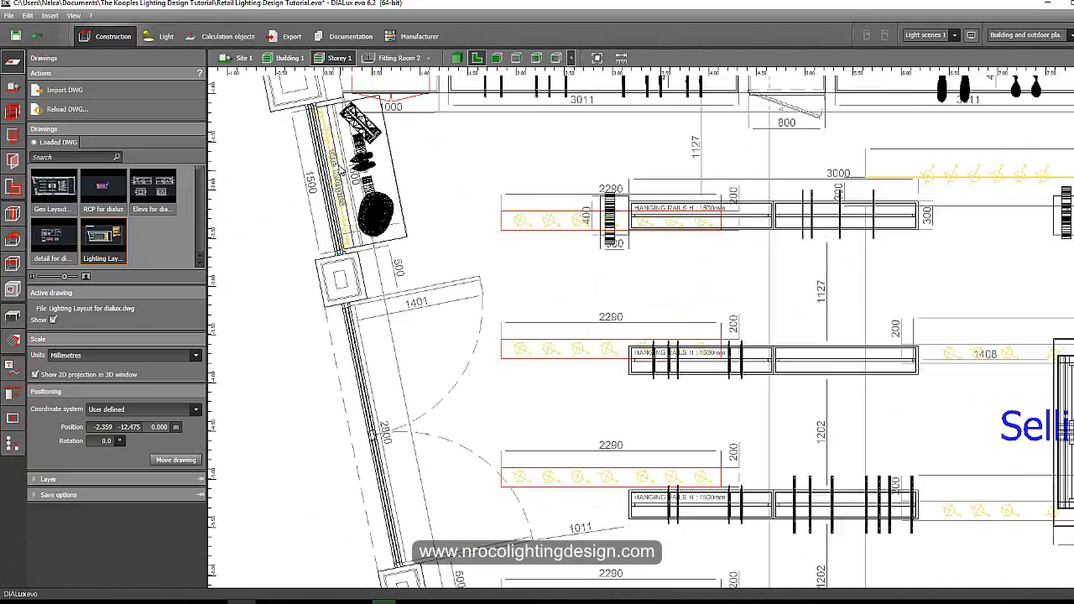
middle_drag(320, 124, 351, 206)
scroll(353, 208, down, 1)
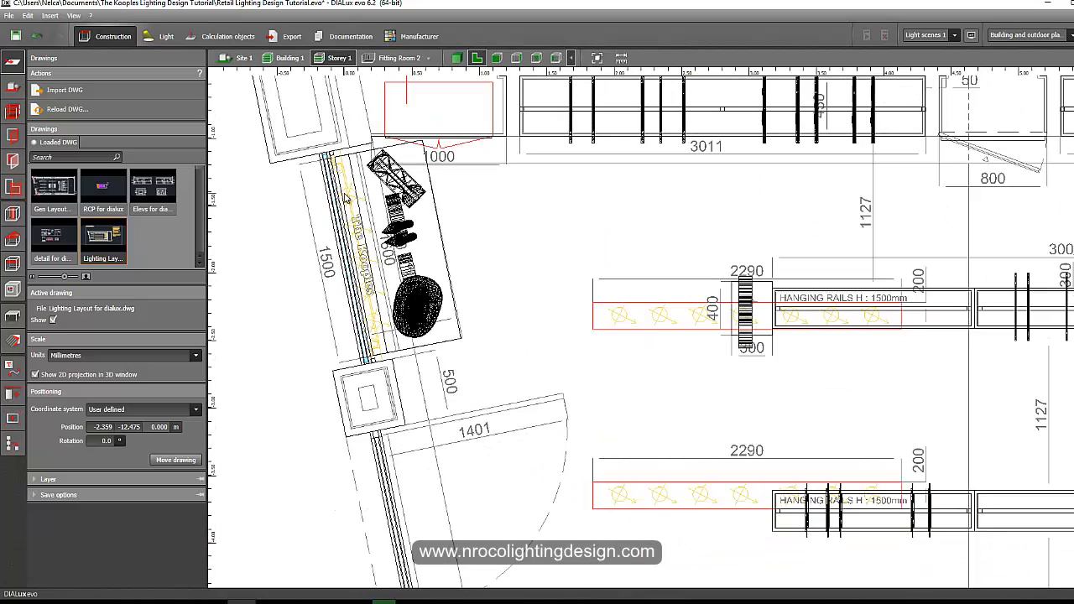
scroll(347, 199, up, 2)
scroll(346, 195, down, 1)
scroll(340, 180, up, 1)
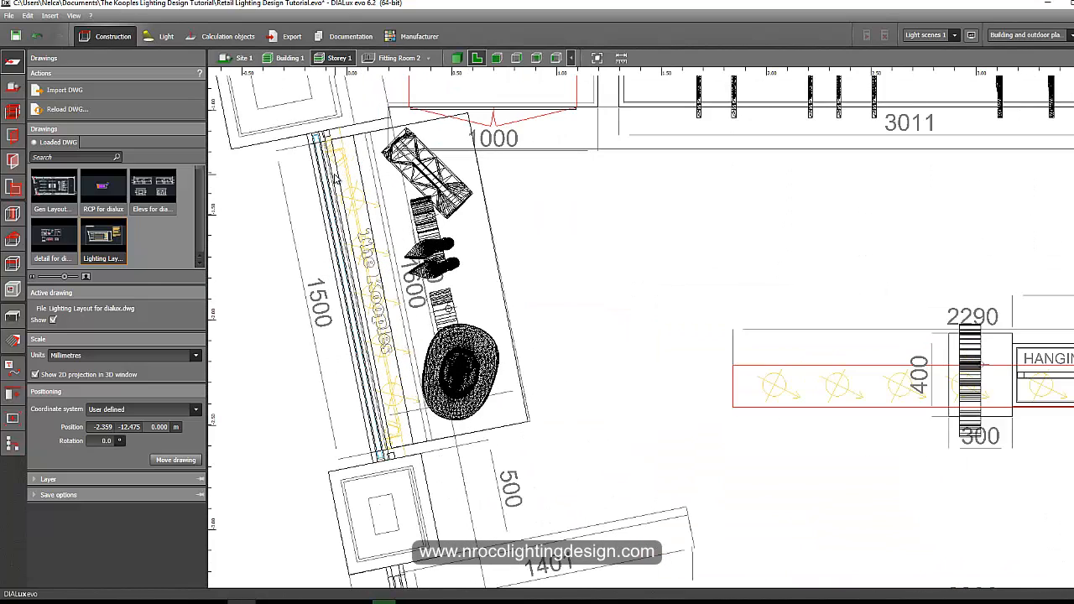
Draw a line arrangement of the Vivo spotlights along the show window rail in the lighting layout.
click(162, 36)
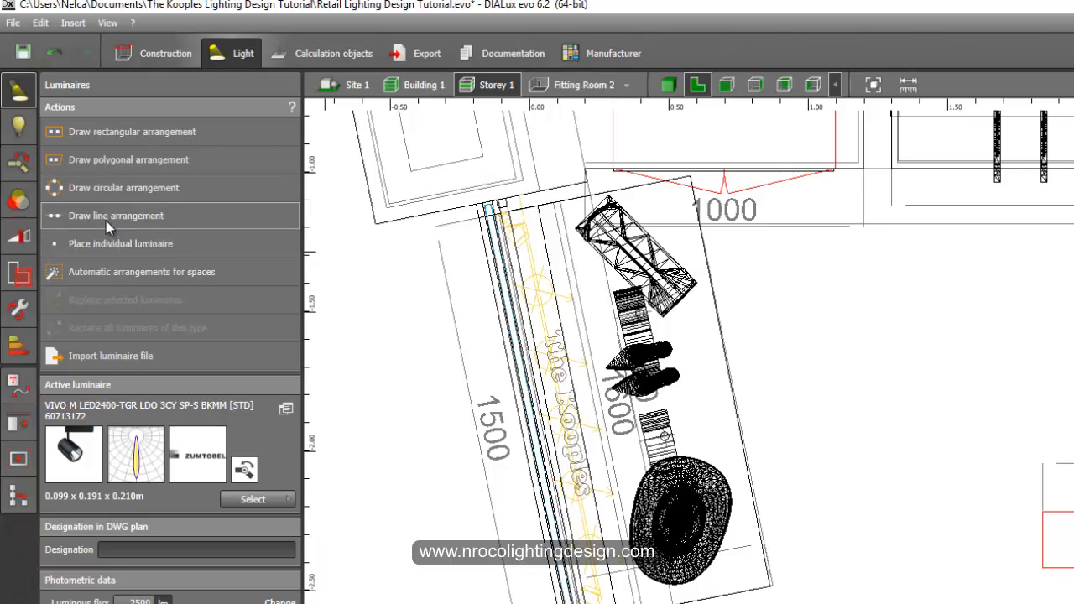
scroll(512, 410, up, 4)
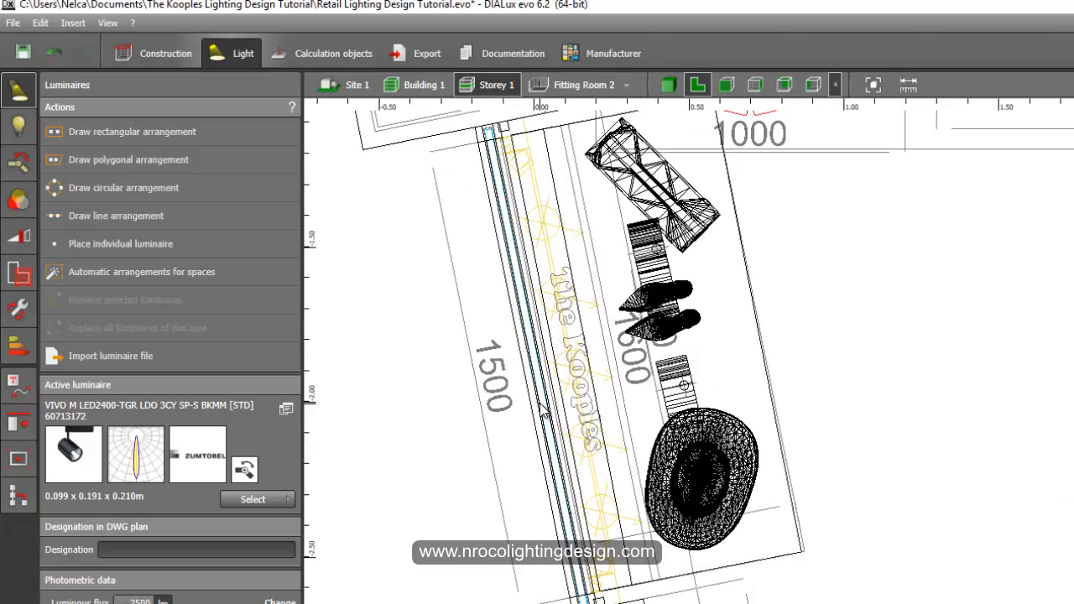
middle_drag(535, 422, 534, 452)
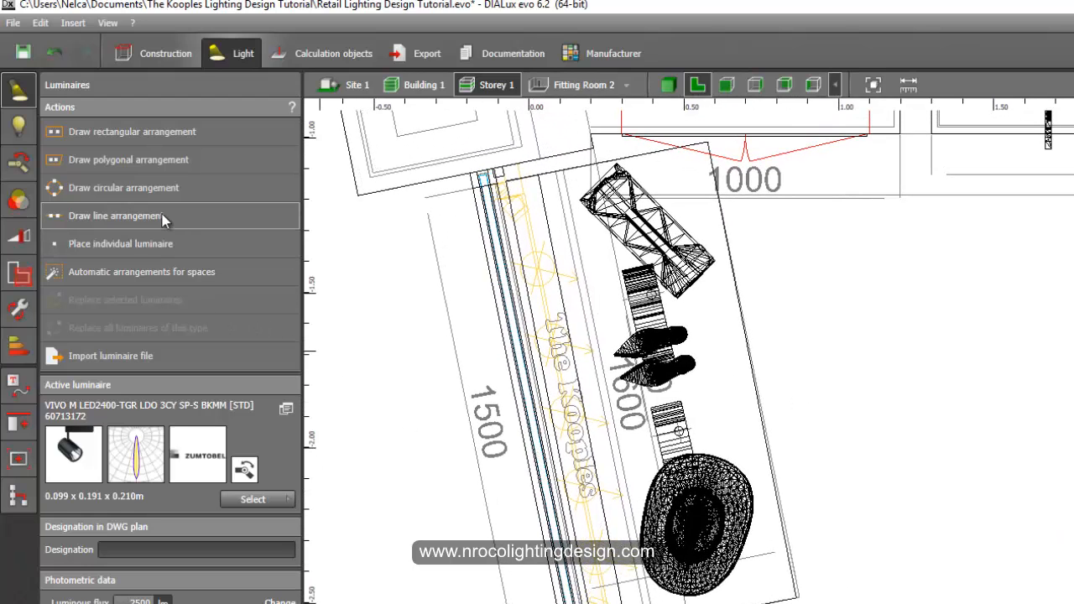
click(210, 216)
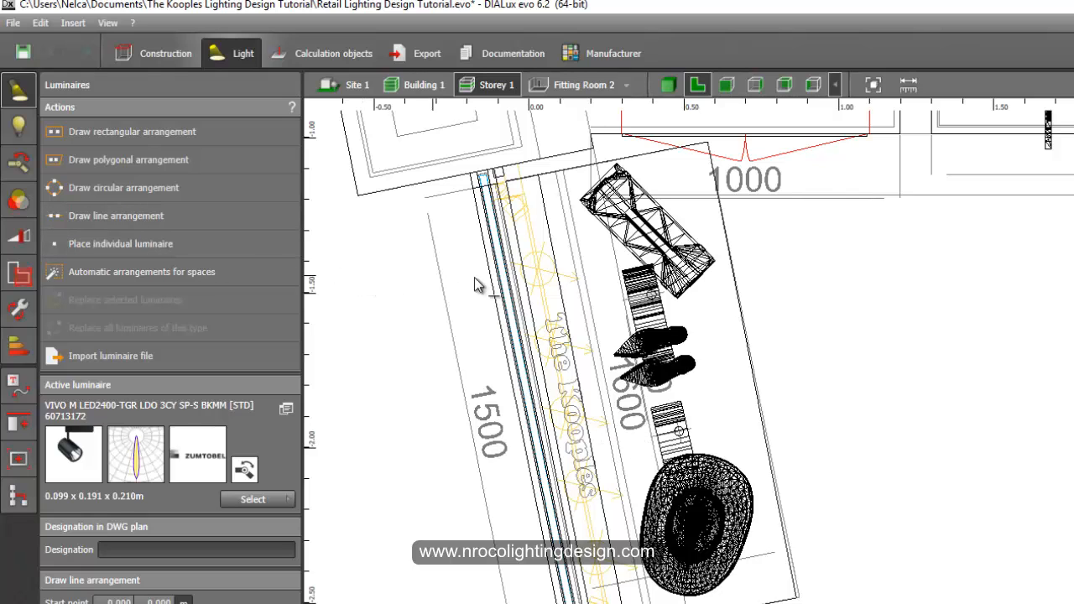
scroll(554, 244, up, 1)
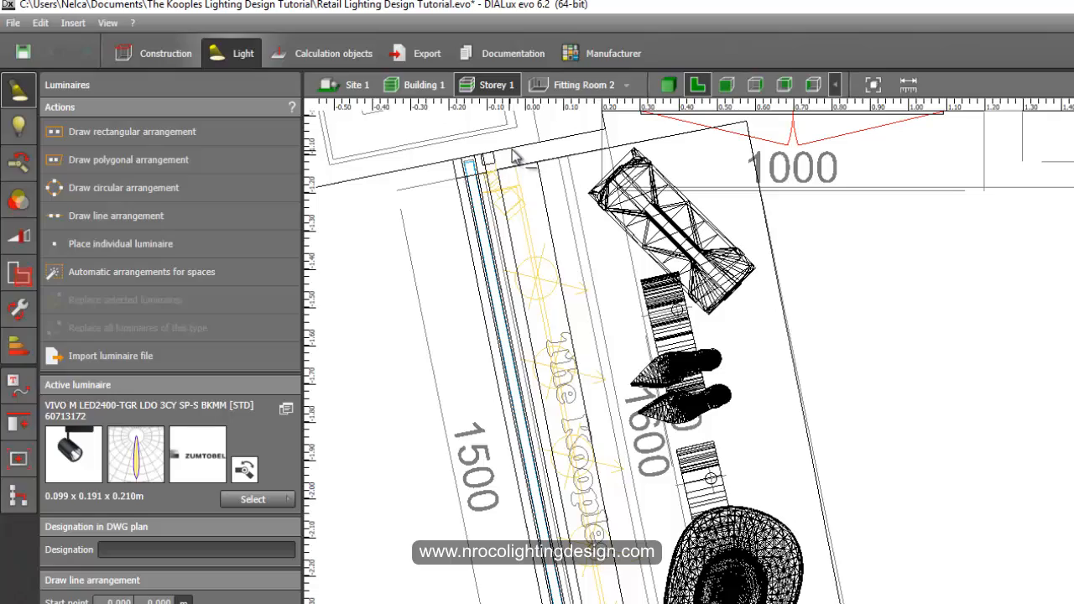
click(513, 149)
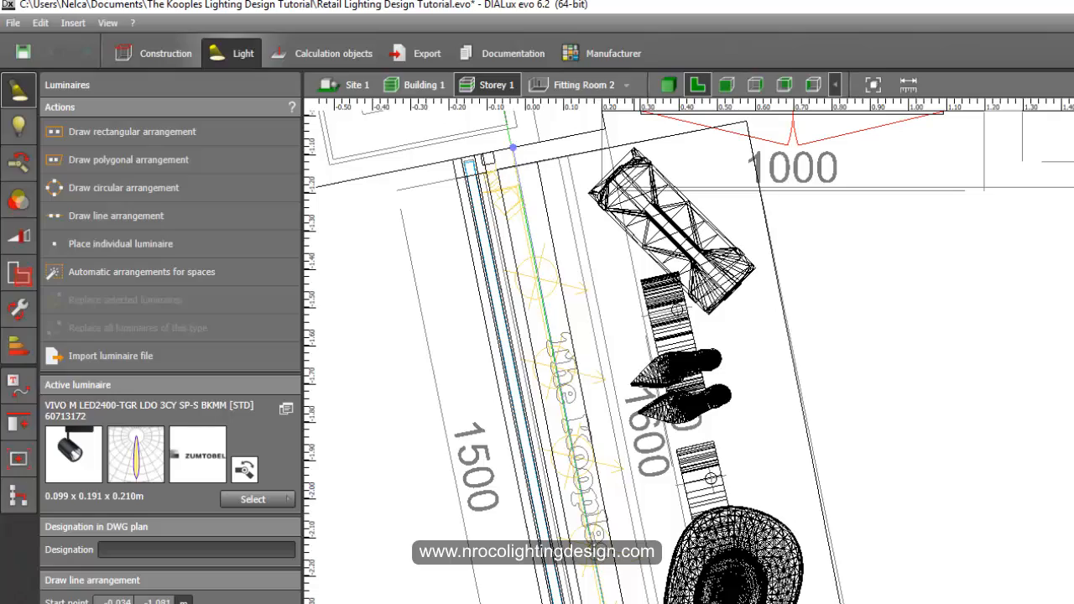
click(432, 511)
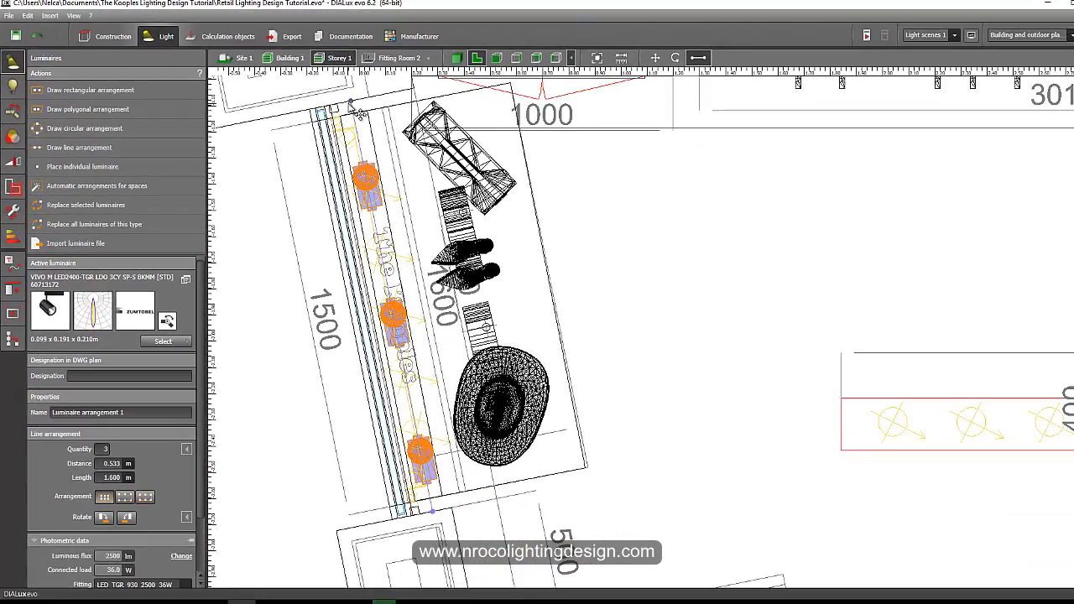
Set the line arrangement's quantity to 5 luminaires.
middle_drag(386, 235, 386, 224)
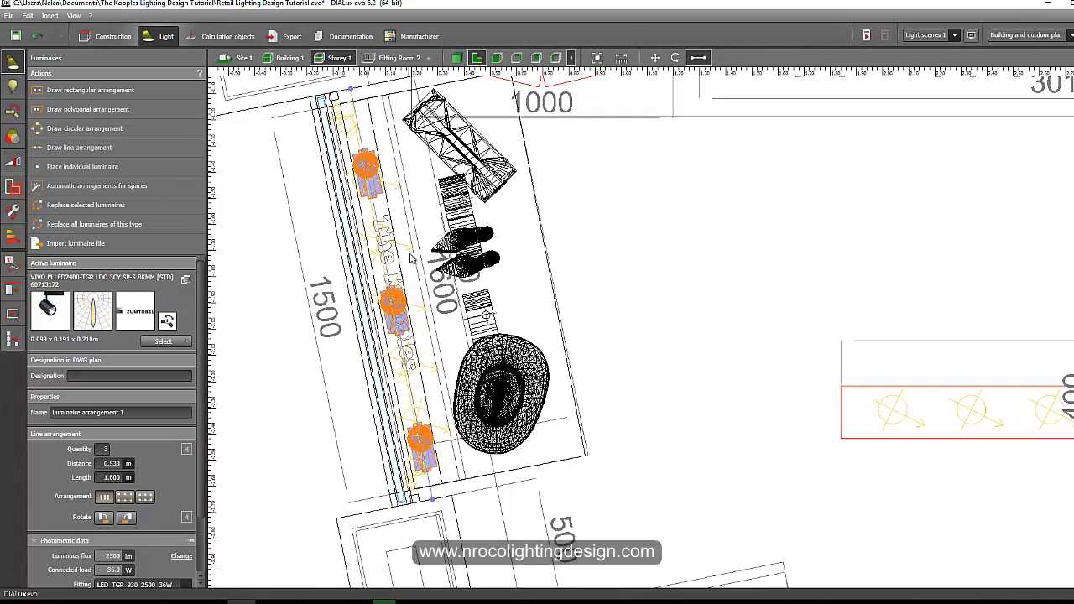
middle_drag(356, 443, 358, 407)
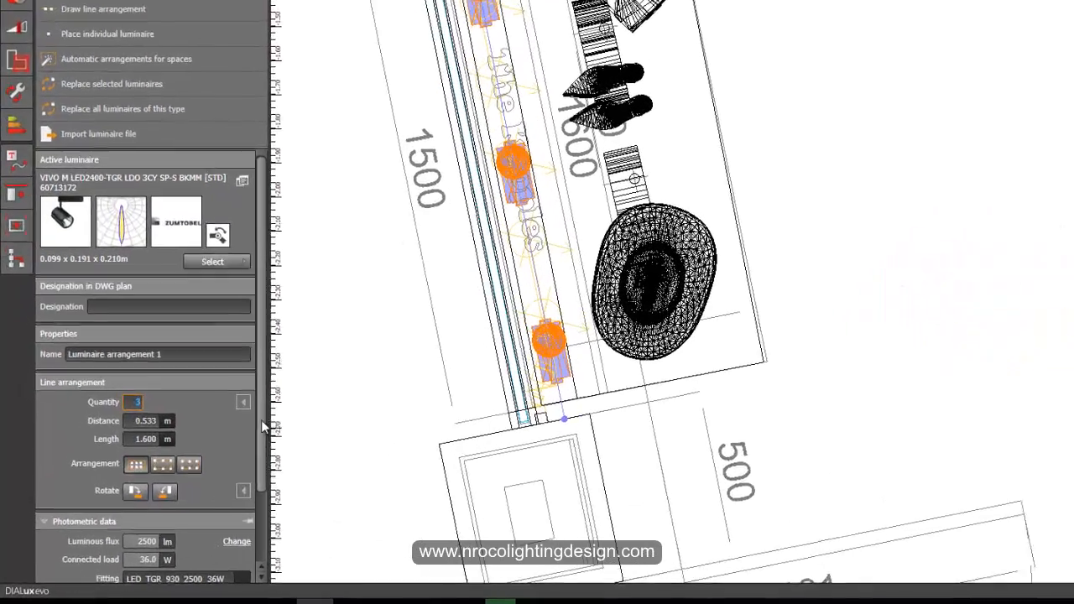
drag(200, 464, 200, 519)
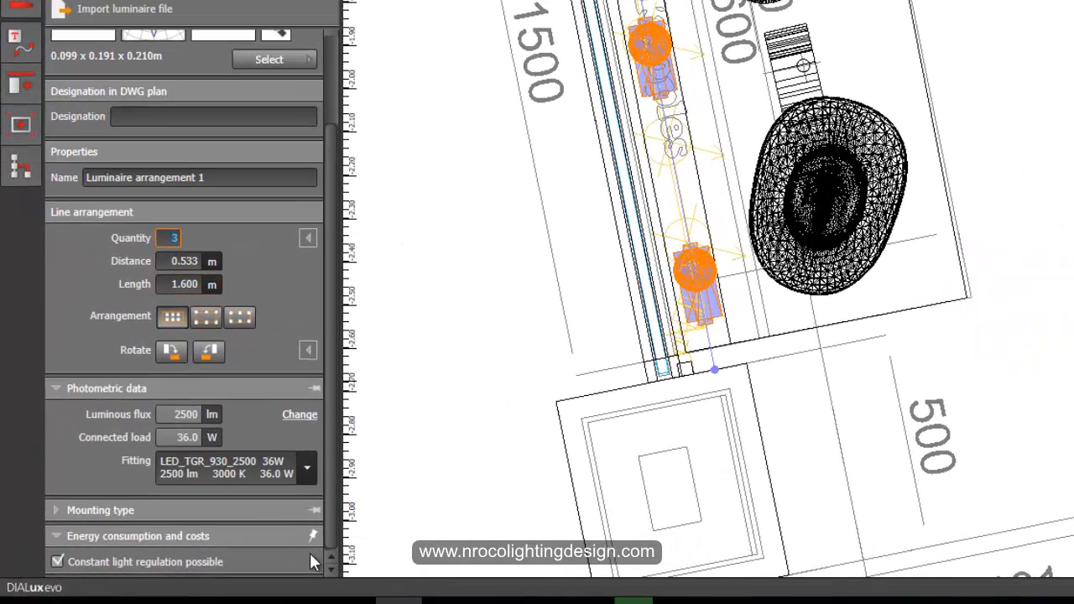
text(5)
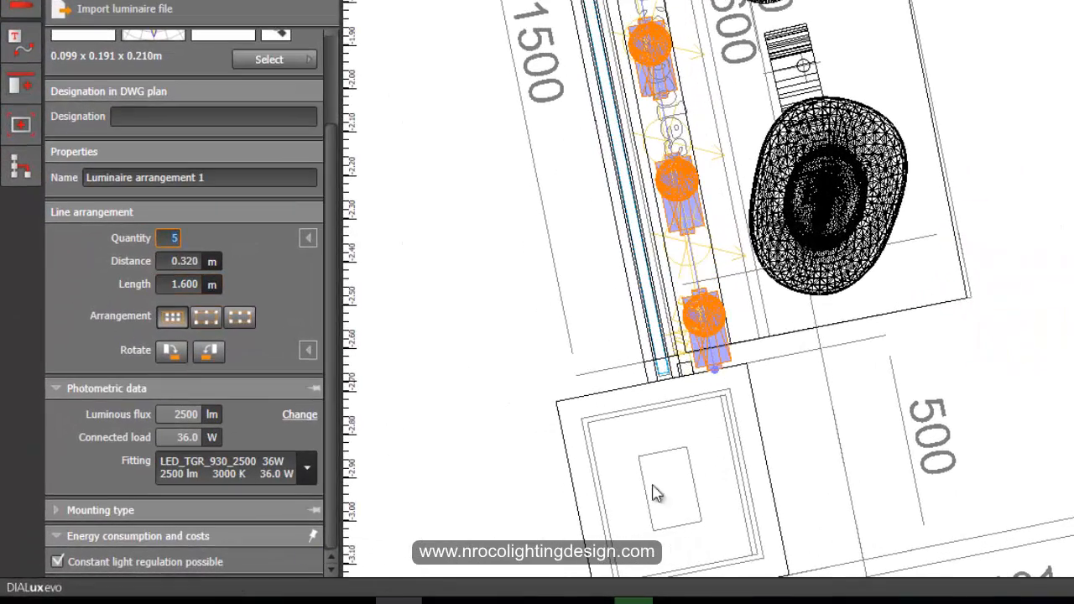
Set the distance between the arranged luminaires to 0.300 m.
middle_drag(718, 294, 758, 249)
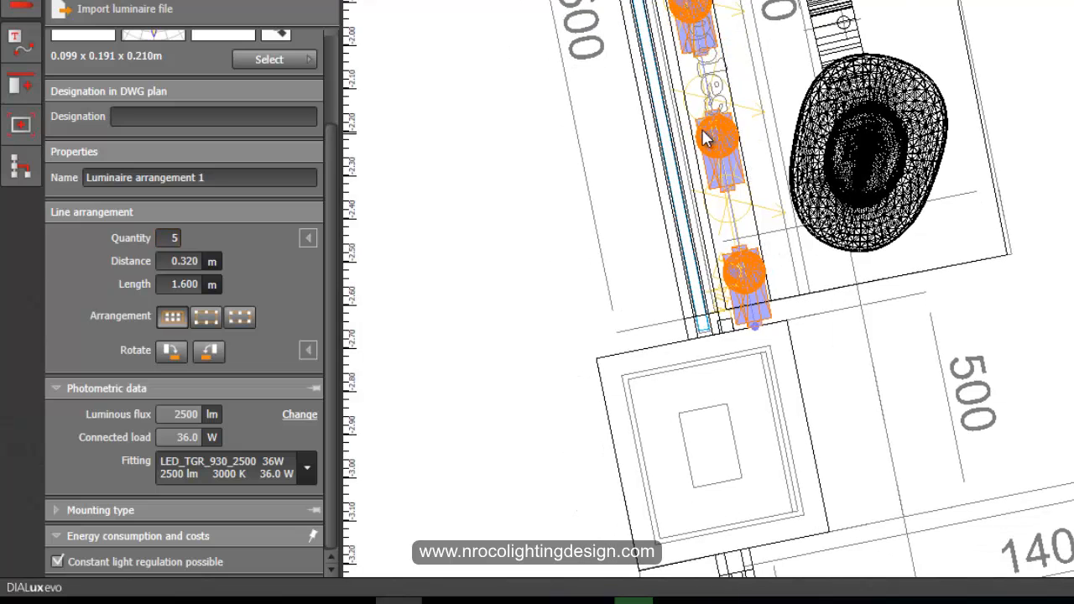
middle_drag(703, 130, 701, 119)
scroll(751, 277, up, 2)
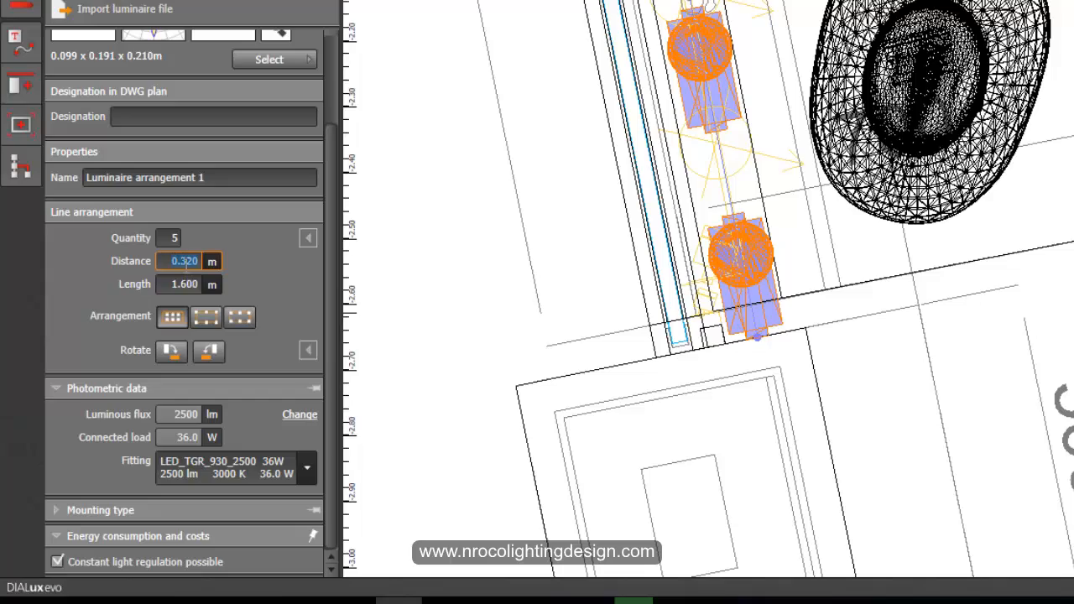
key(Return)
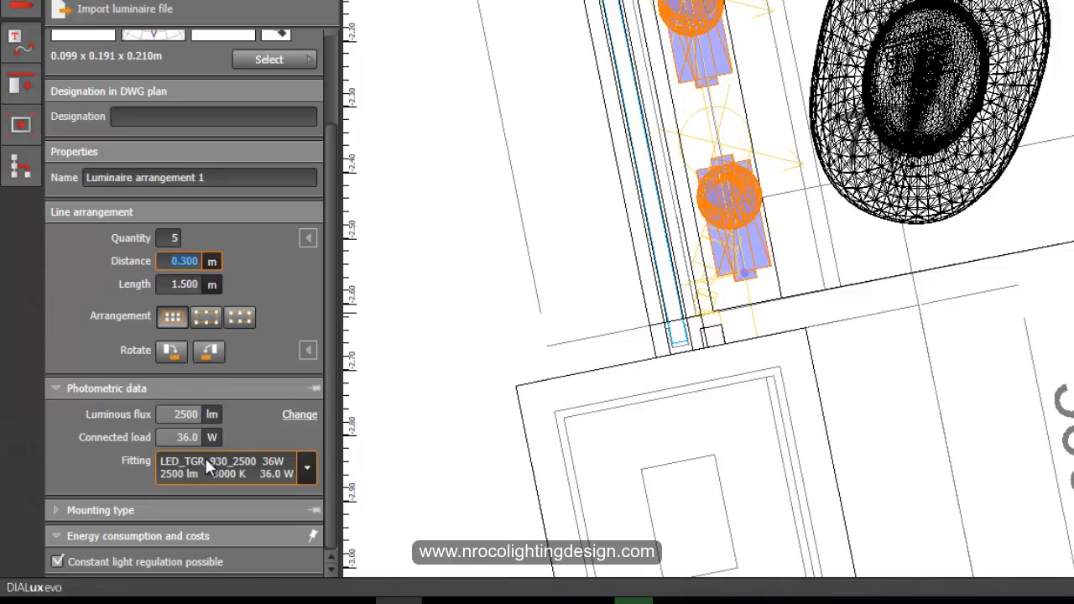
Switch to an elevation view and turn on light distribution curves for the spotlights.
scroll(629, 361, down, 4)
middle_drag(657, 180, 651, 114)
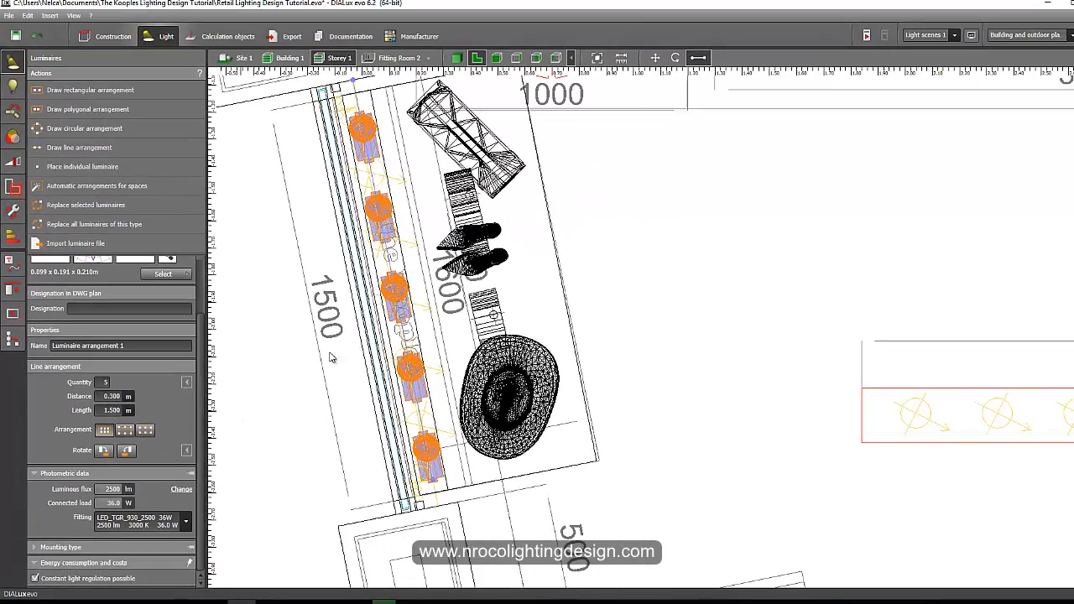
middle_drag(330, 358, 325, 396)
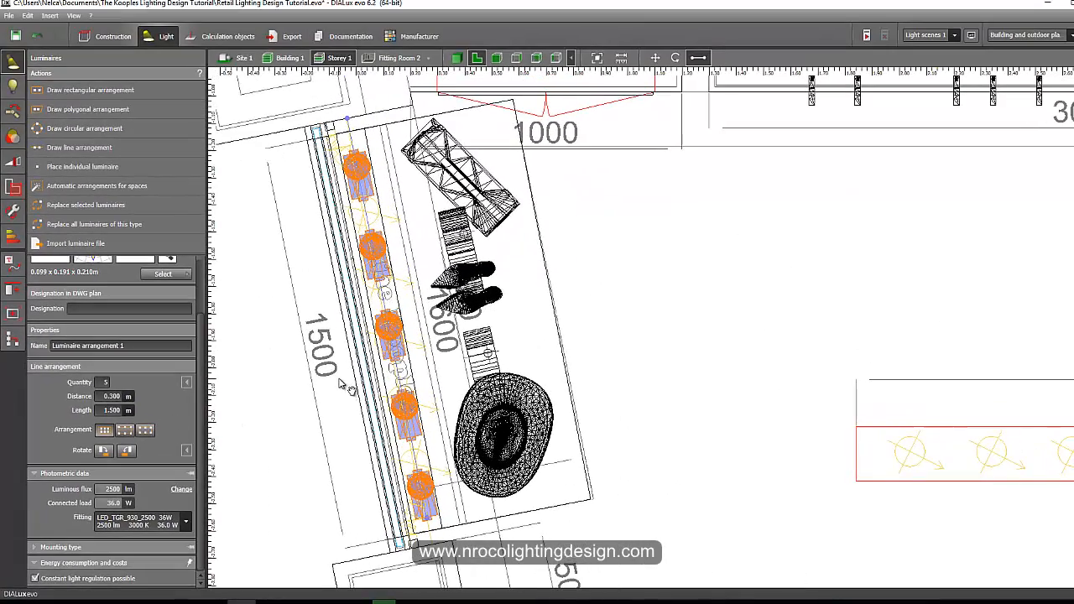
click(497, 58)
scroll(389, 288, up, 5)
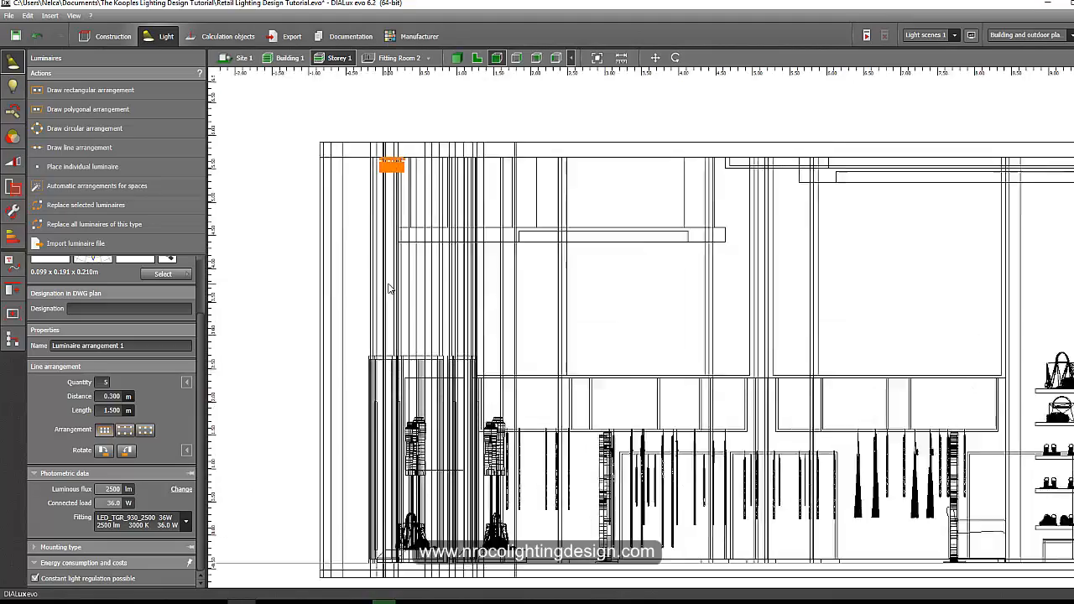
scroll(388, 288, up, 1)
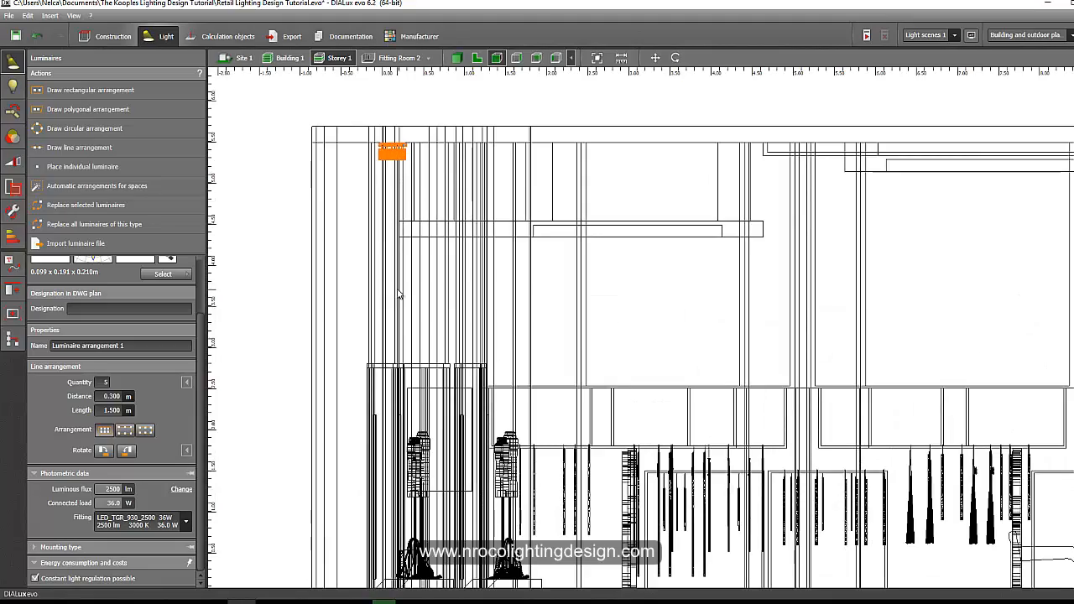
click(515, 61)
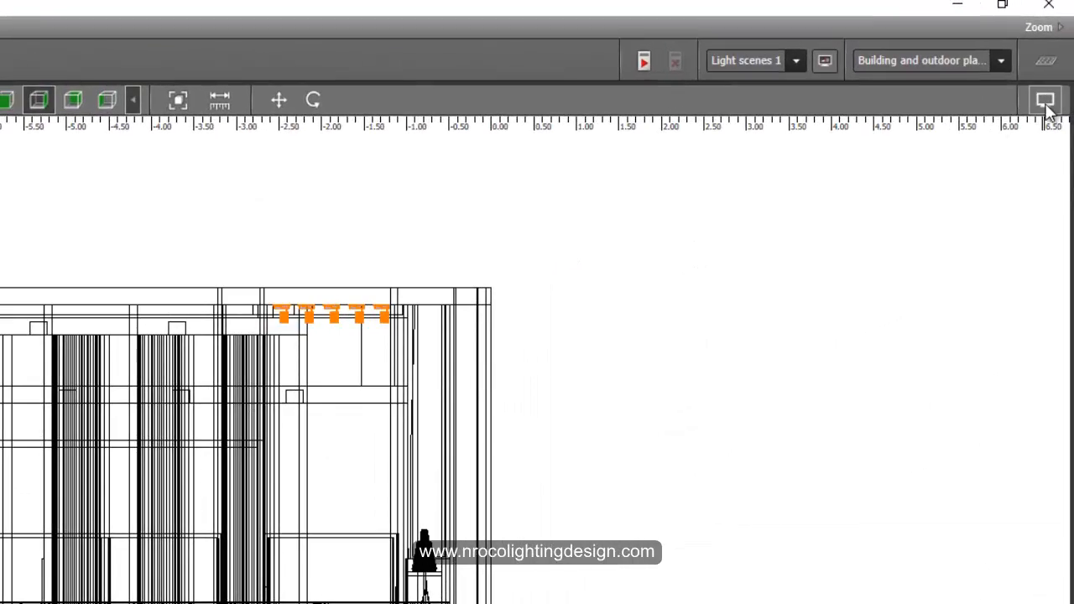
click(1046, 102)
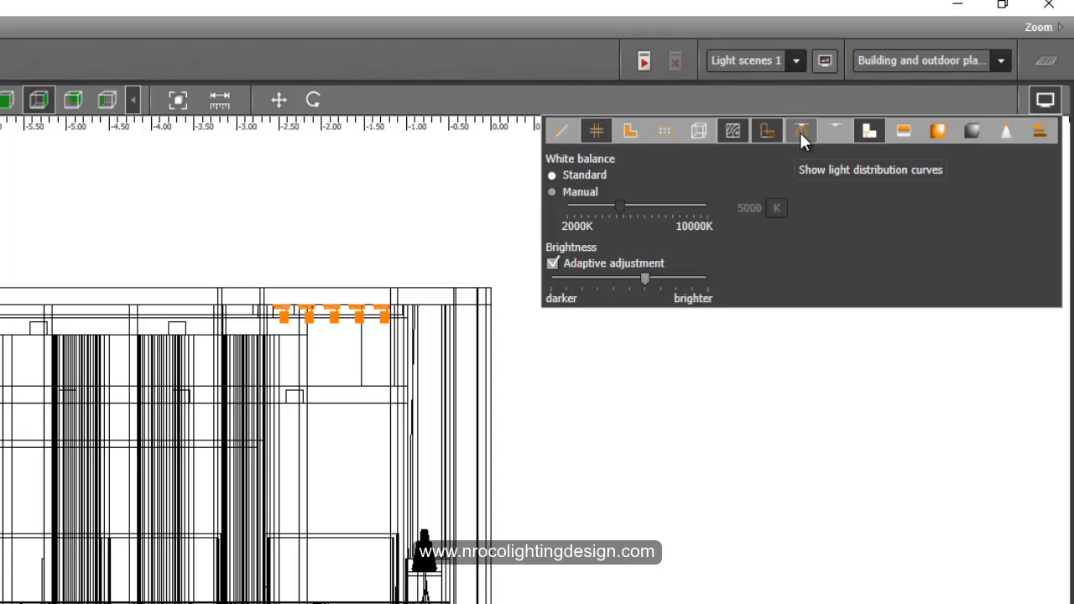
click(802, 132)
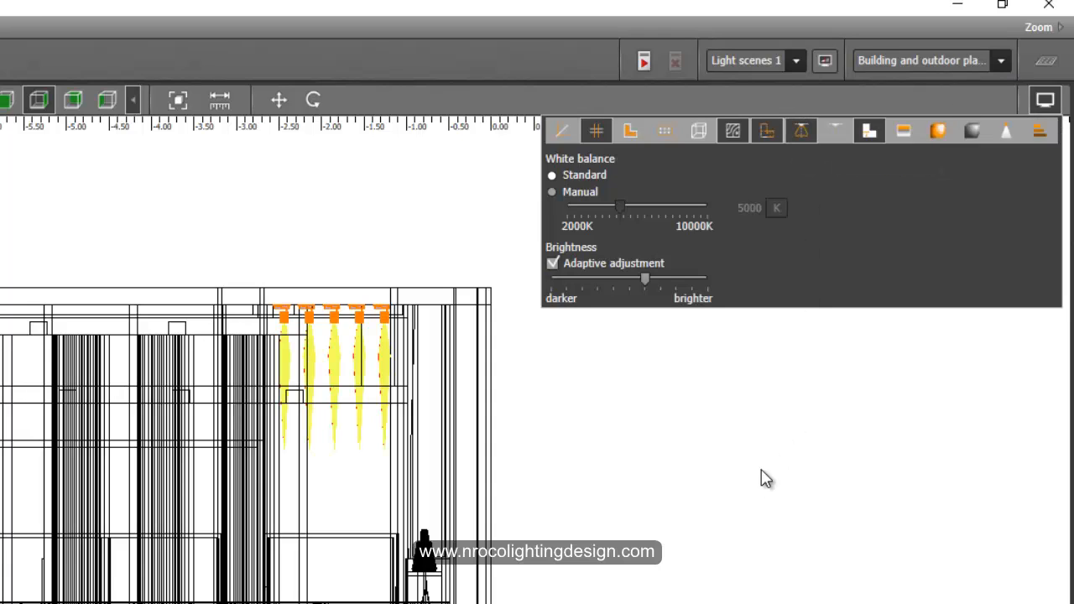
middle_drag(601, 360, 596, 357)
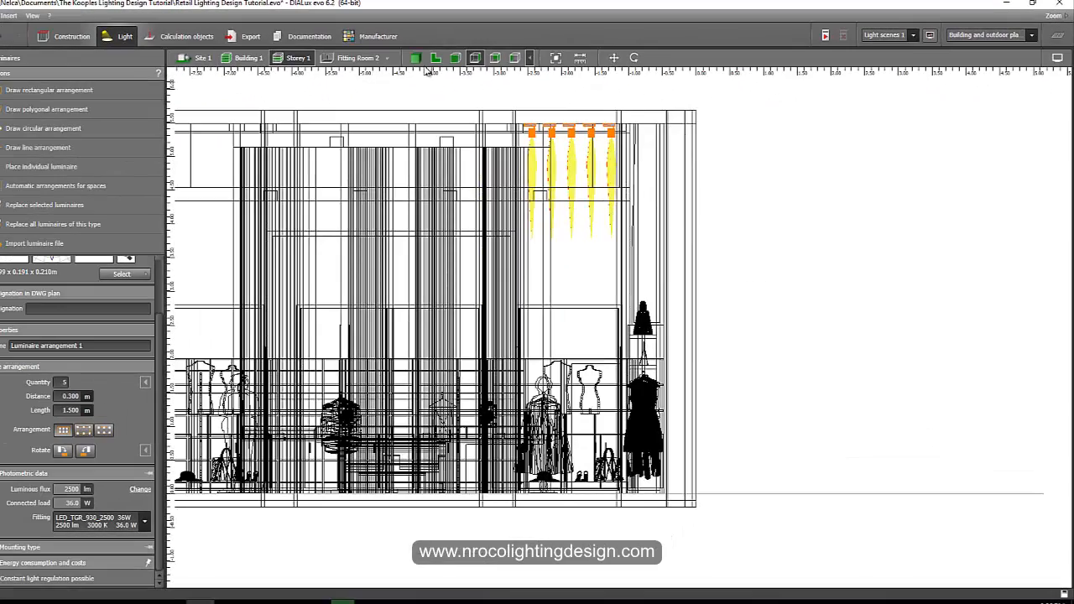
Inspect the spotlight arrangement and its light cones in the 3D view, then return to the plan.
click(417, 59)
scroll(416, 160, down, 5)
middle_drag(415, 184, 465, 203)
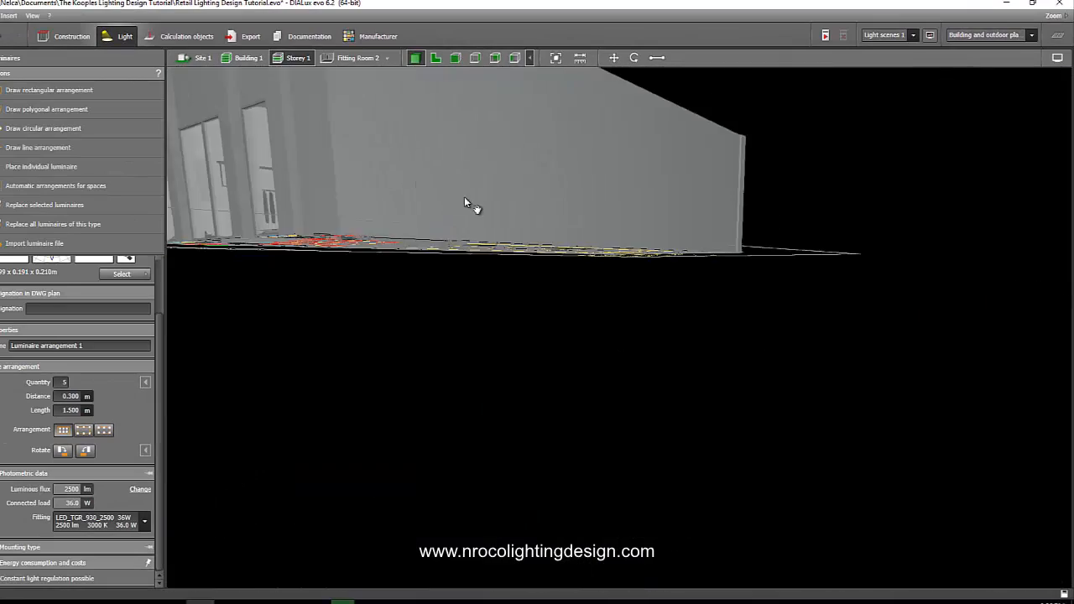
right_drag(464, 198, 397, 235)
scroll(364, 207, up, 6)
scroll(388, 187, down, 5)
scroll(339, 175, up, 4)
middle_drag(397, 236, 419, 214)
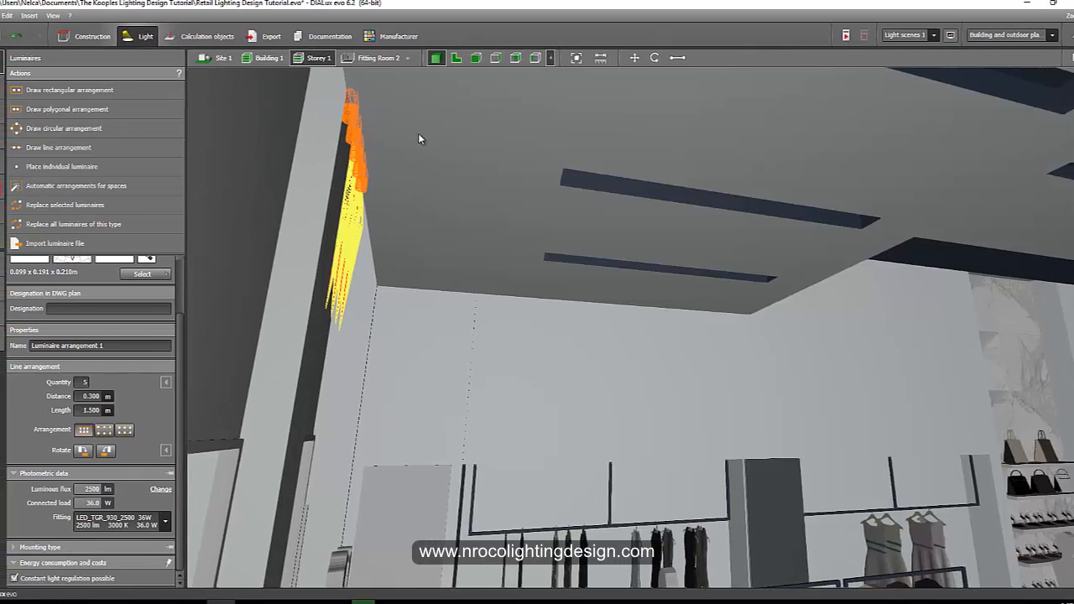
click(477, 59)
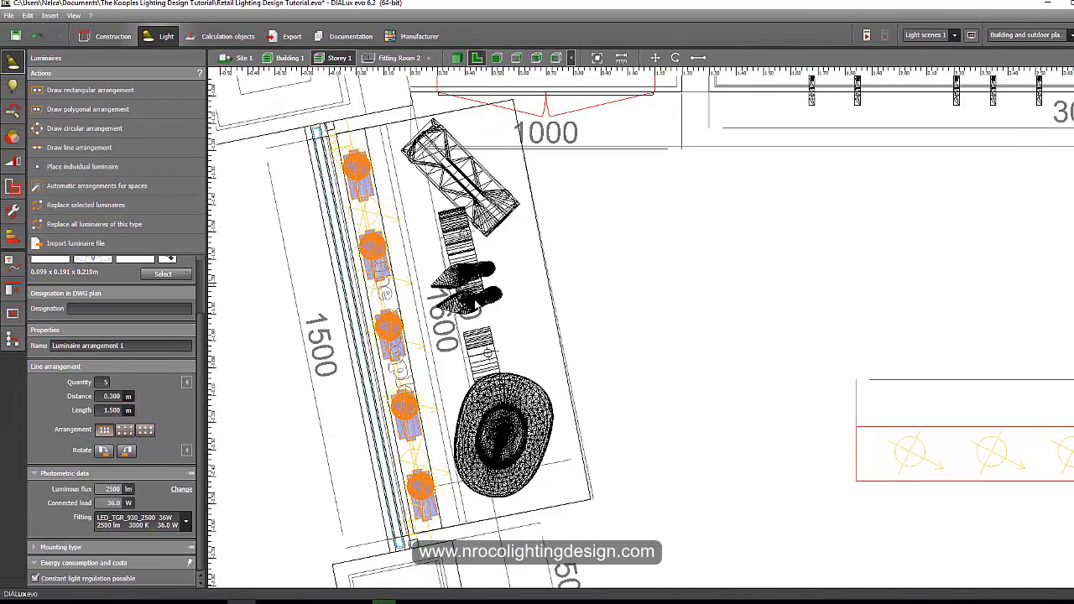
Hide the RCP for dialux drawing and make the Elevs for dialux drawing active and visible.
scroll(475, 302, down, 1)
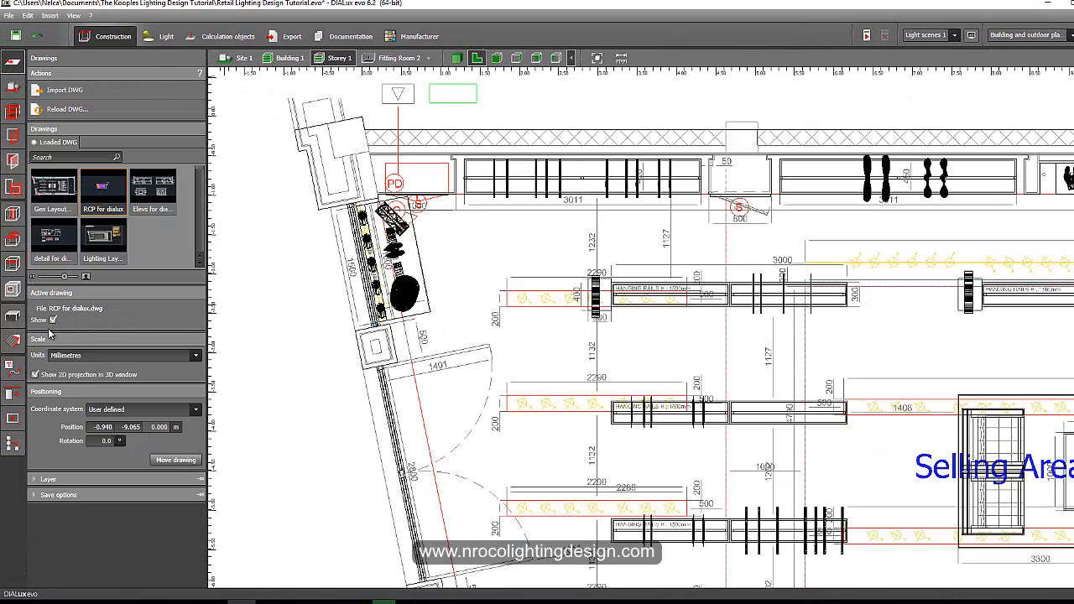
click(53, 320)
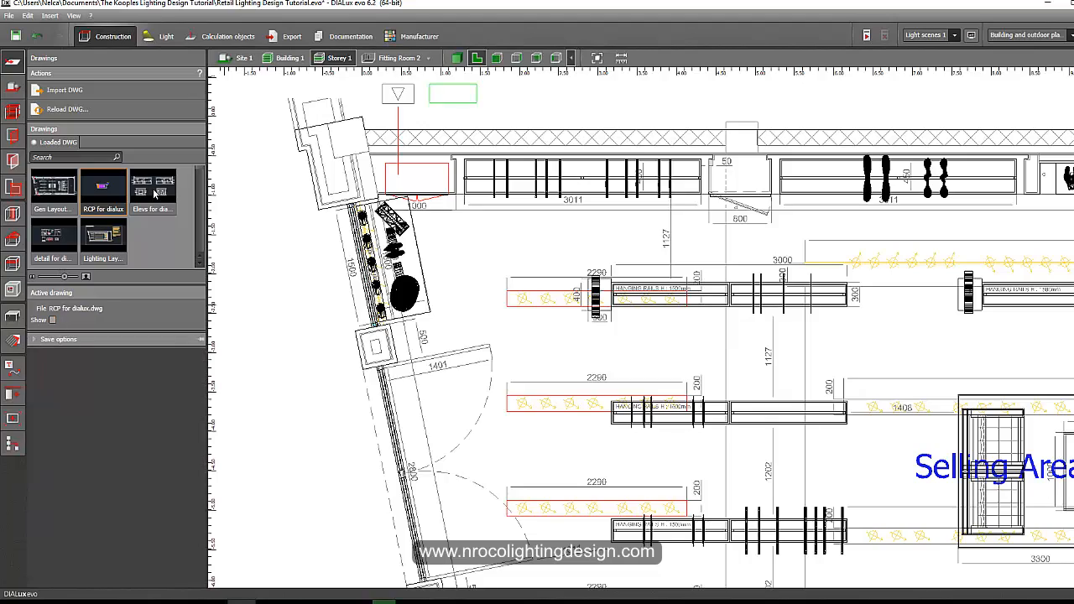
click(154, 194)
click(53, 320)
Examine the Section AA' elevation around the Zumtobel Vivo spotlight note.
middle_drag(372, 252, 323, 371)
scroll(319, 370, down, 12)
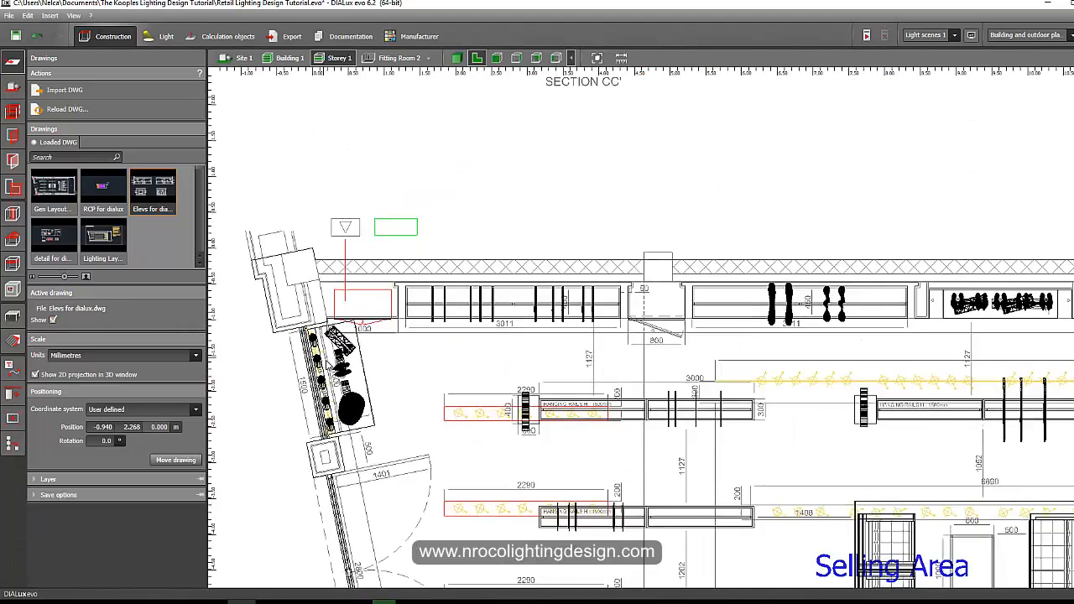
middle_drag(383, 110, 378, 340)
scroll(356, 307, up, 6)
scroll(356, 307, up, 8)
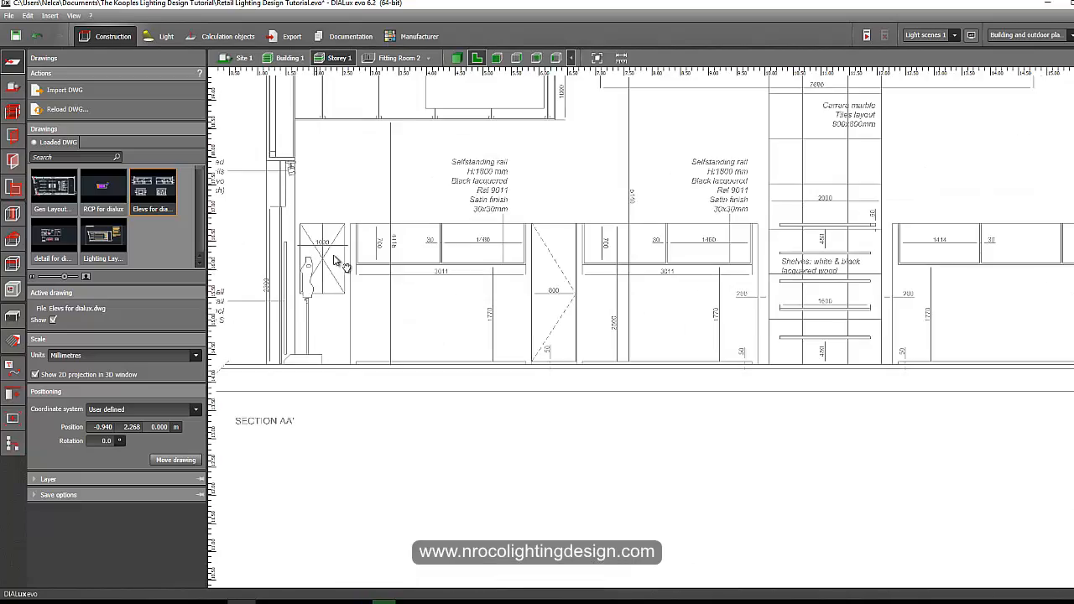
scroll(382, 217, up, 1)
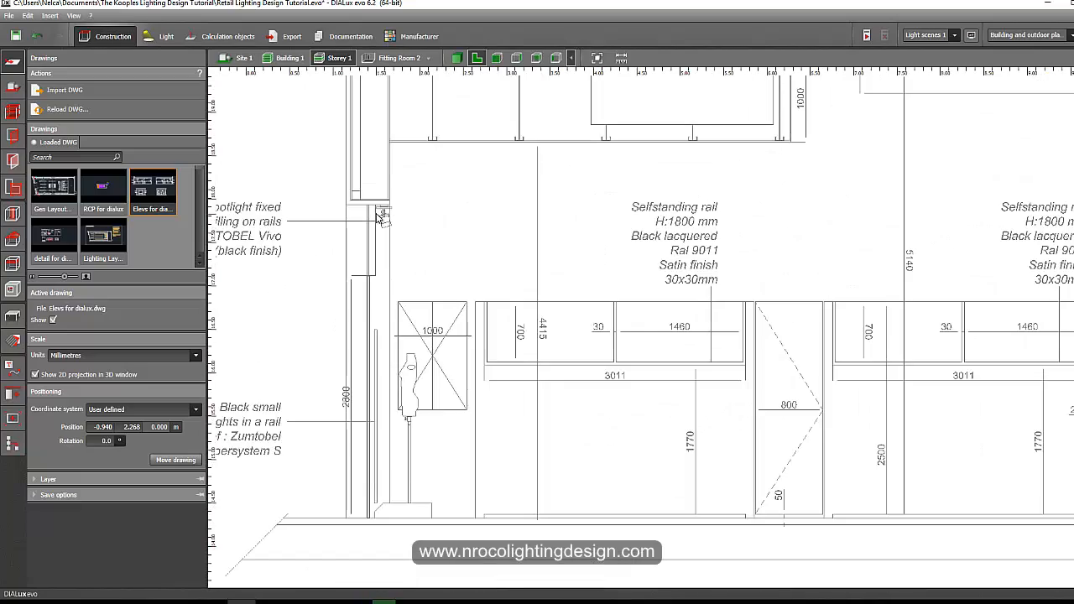
mouse_move(371, 226)
middle_down()
mouse_move(378, 422)
mouse_move(381, 266)
middle_up()
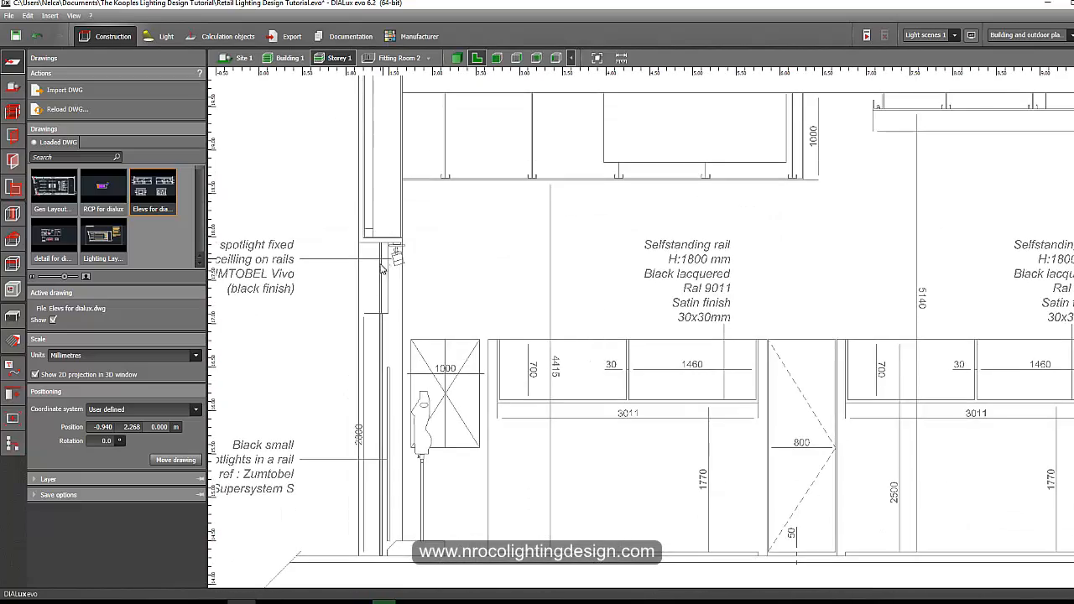
middle_drag(367, 319, 389, 208)
scroll(382, 210, up, 3)
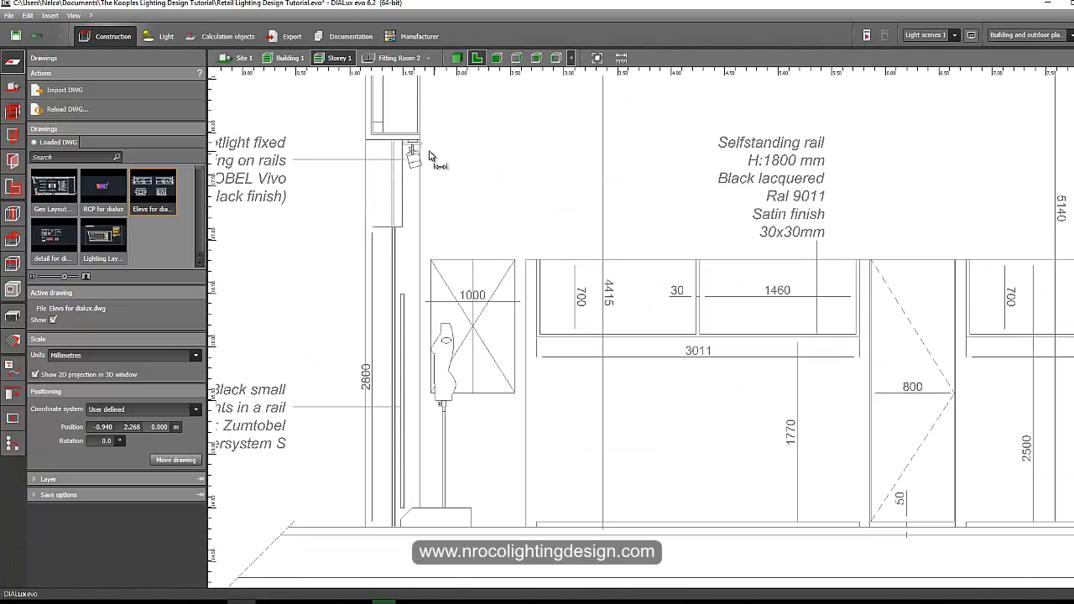
scroll(395, 152, up, 2)
Measure the height from the spotlight on the rail down to the floor in the Section AA' elevation.
click(353, 136)
scroll(358, 156, down, 3)
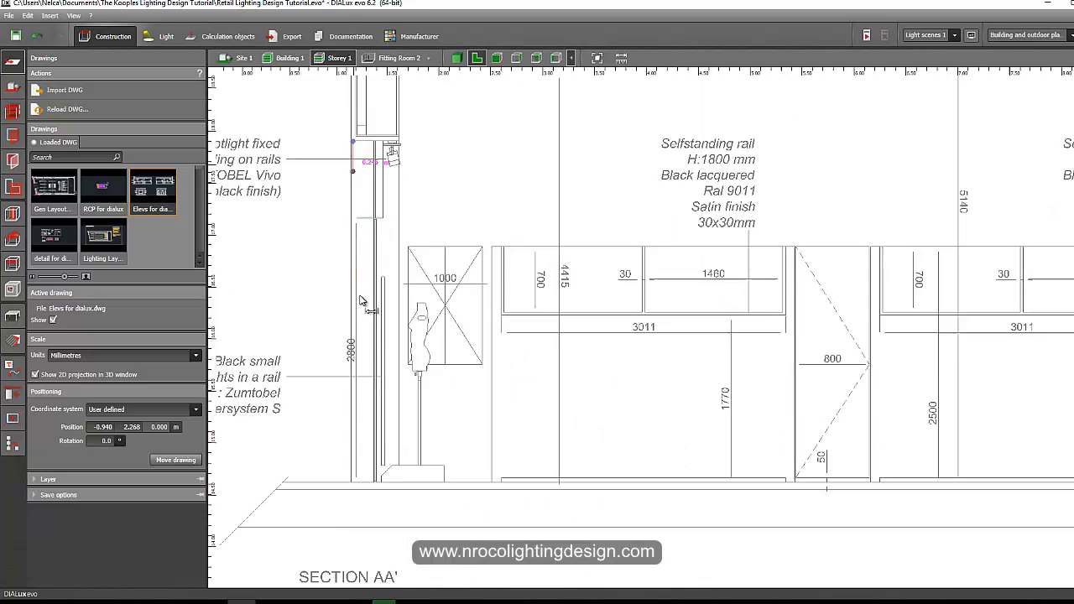
middle_drag(365, 386, 382, 244)
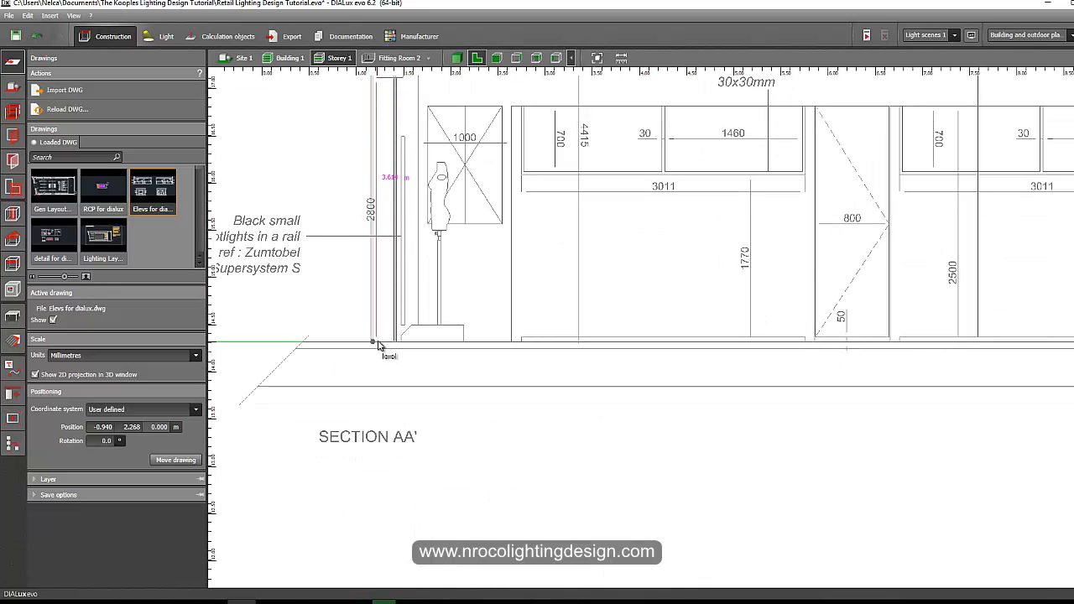
scroll(378, 342, up, 1)
scroll(378, 342, down, 2)
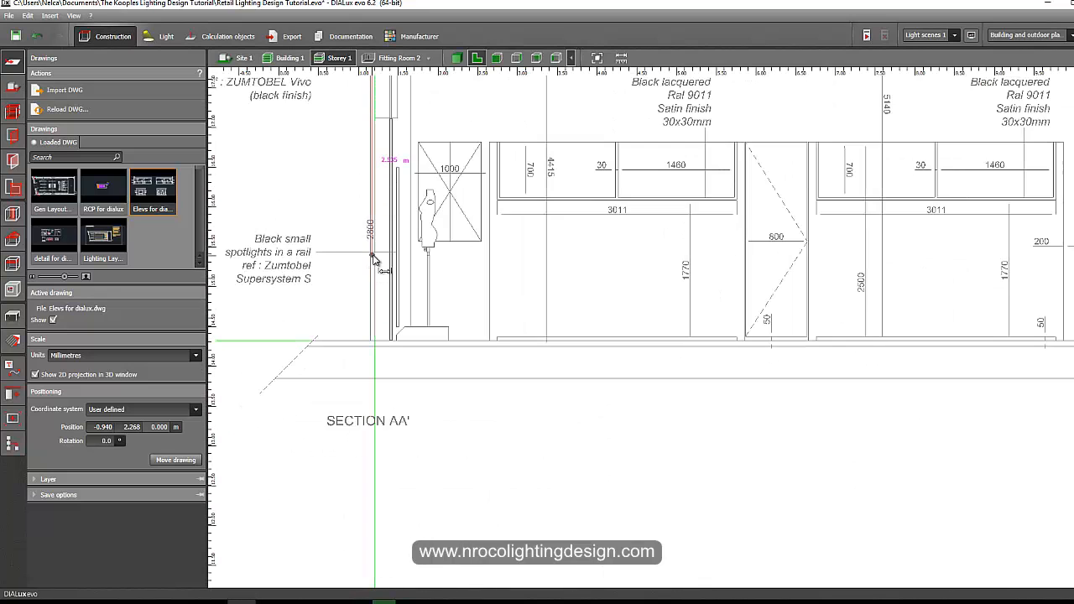
middle_drag(374, 257, 385, 319)
key(Escape)
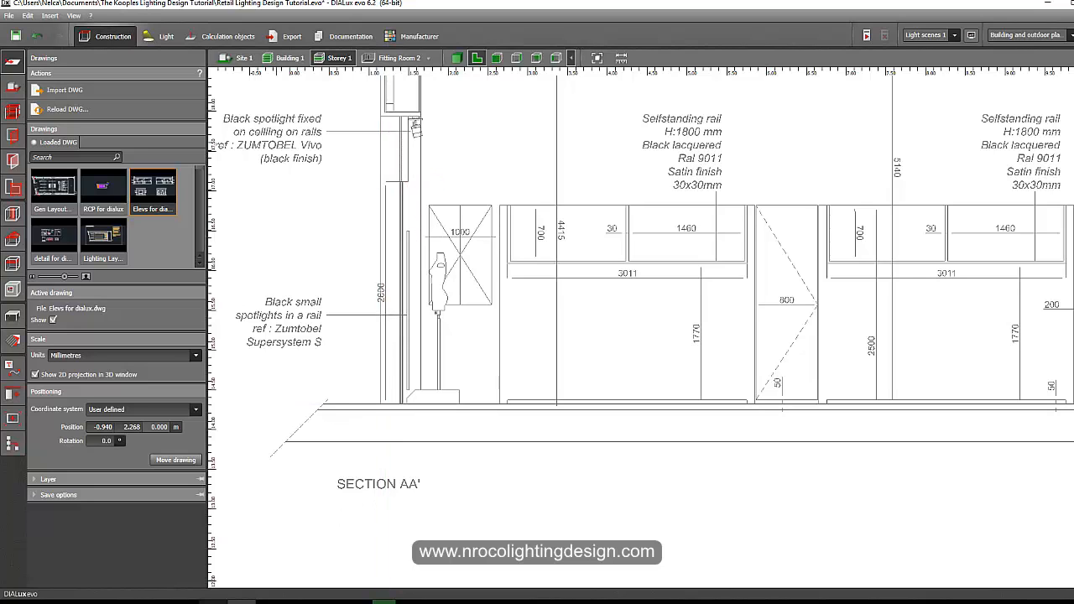
Open the Elevs for dialux drawing in AutoCAD and measure the distance from the spotlight to the floor with DIST.
click(129, 601)
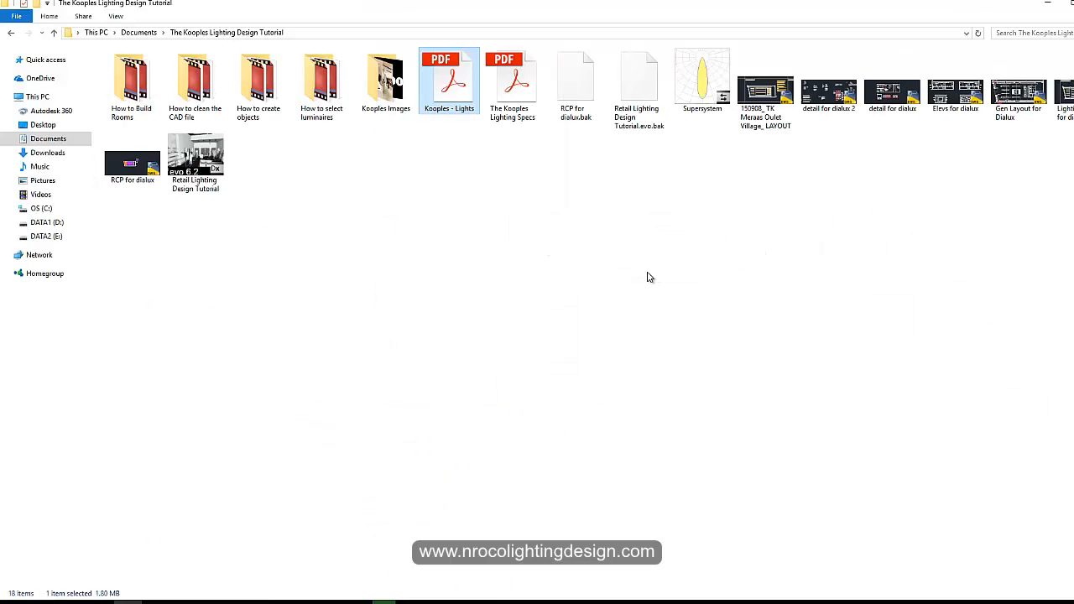
double_click(955, 92)
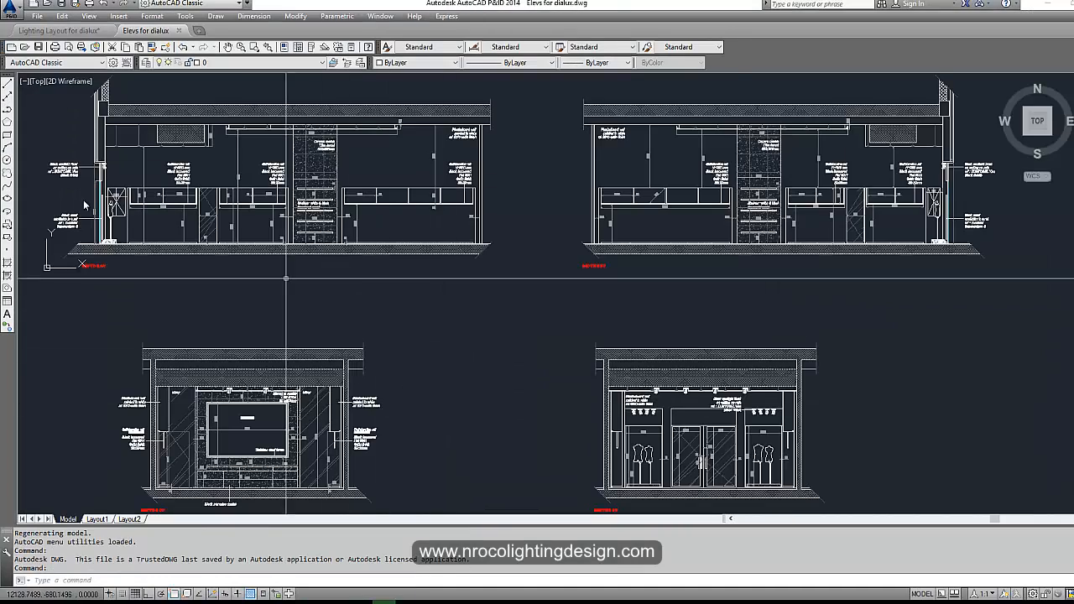
scroll(84, 193, up, 5)
middle_drag(143, 158, 197, 212)
text(di)
key(Return)
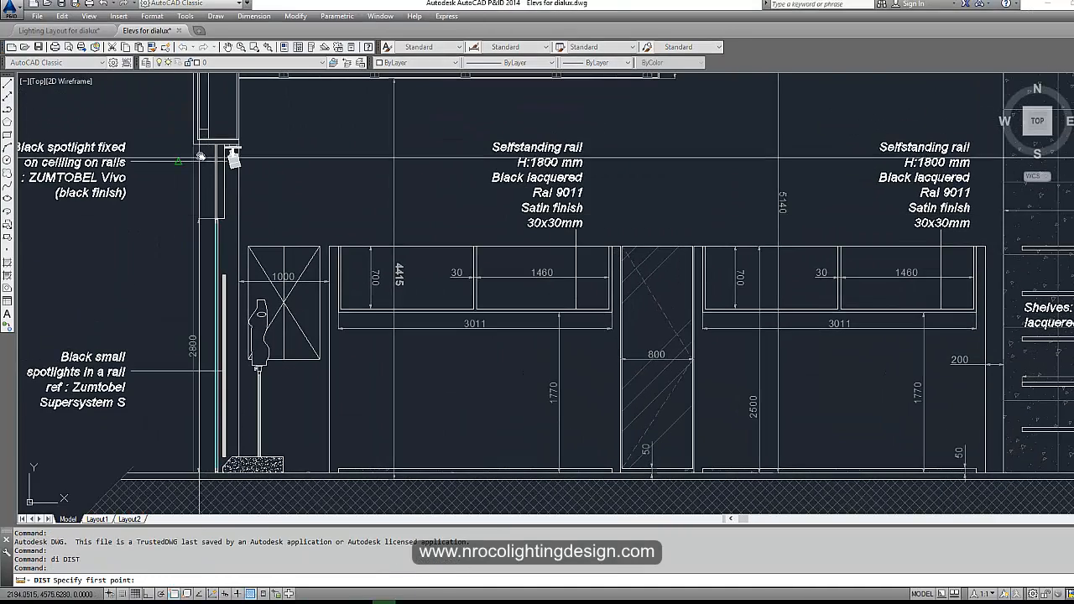
click(194, 145)
scroll(189, 473, up, 6)
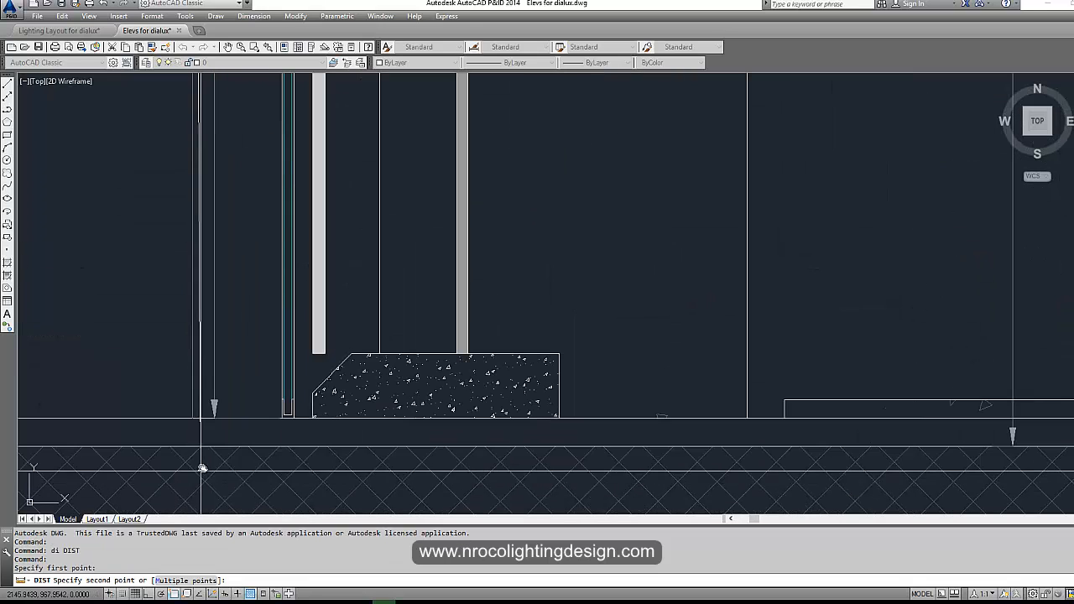
click(190, 416)
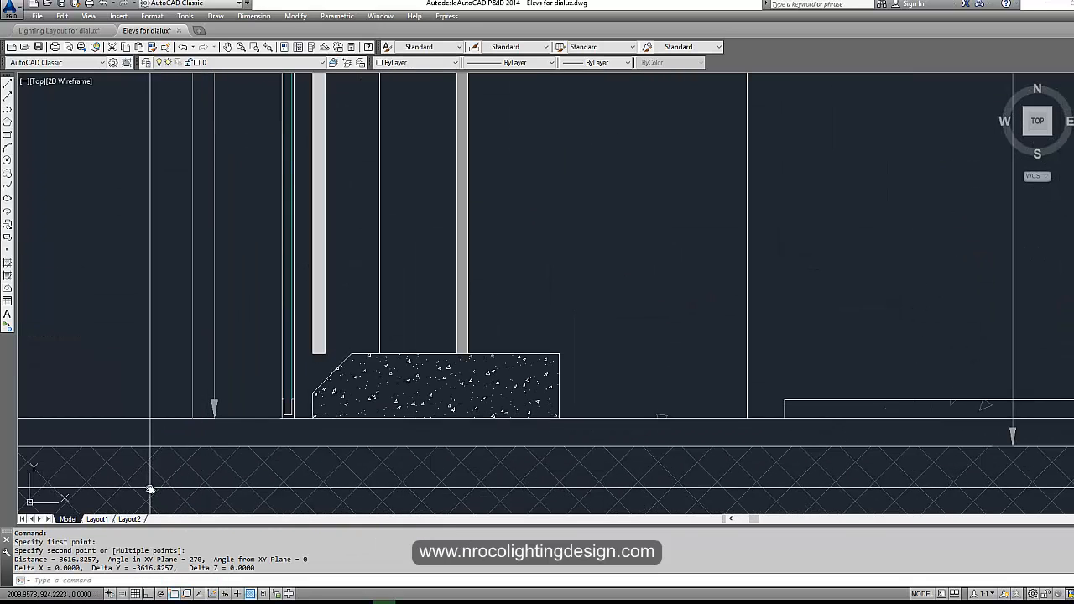
Examine the Section AA' elevation around the spotlight note and floor line.
scroll(150, 489, down, 6)
middle_drag(244, 340, 283, 402)
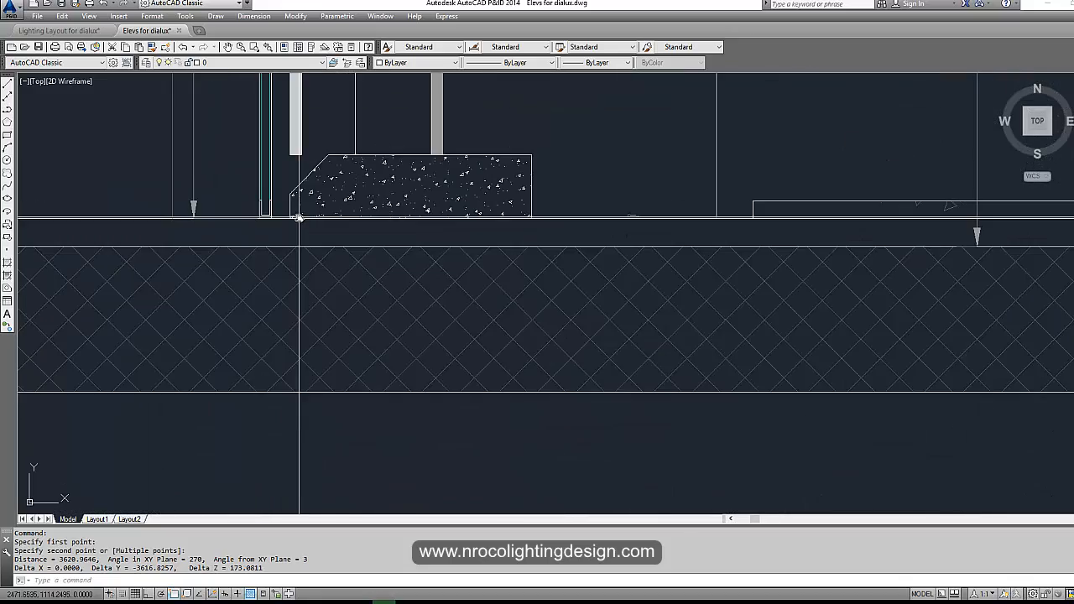
scroll(299, 218, down, 6)
middle_drag(317, 194, 331, 319)
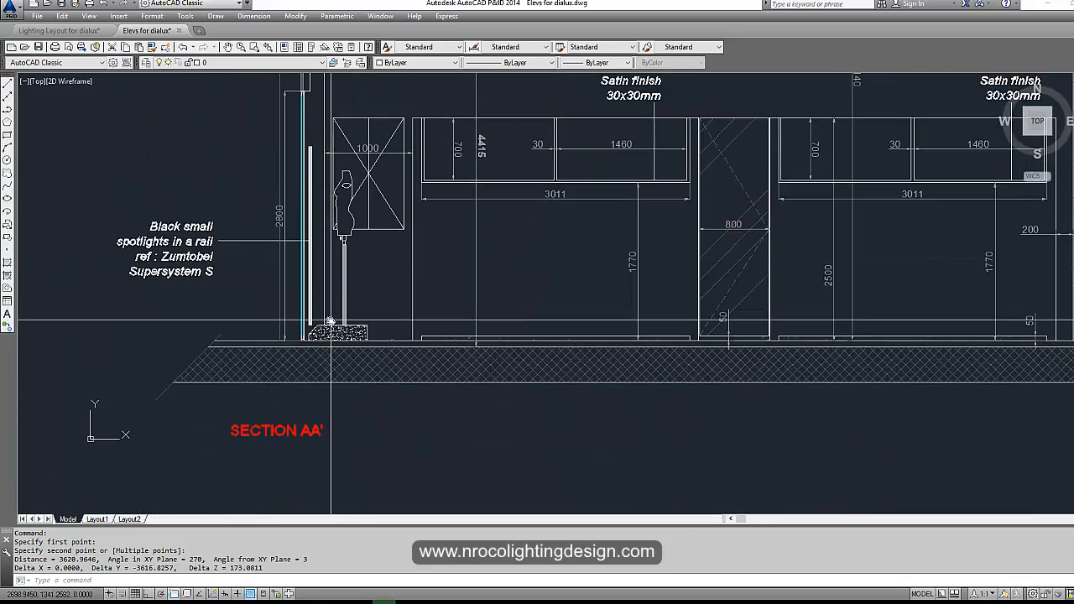
scroll(299, 202, up, 4)
scroll(334, 409, down, 2)
middle_drag(303, 224, 336, 414)
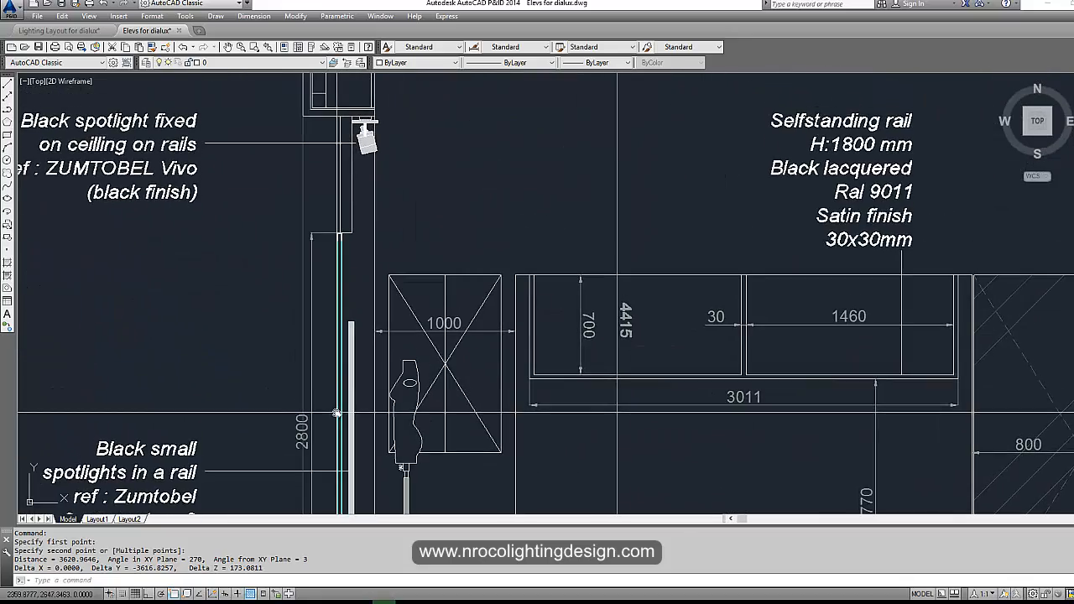
scroll(335, 414, down, 4)
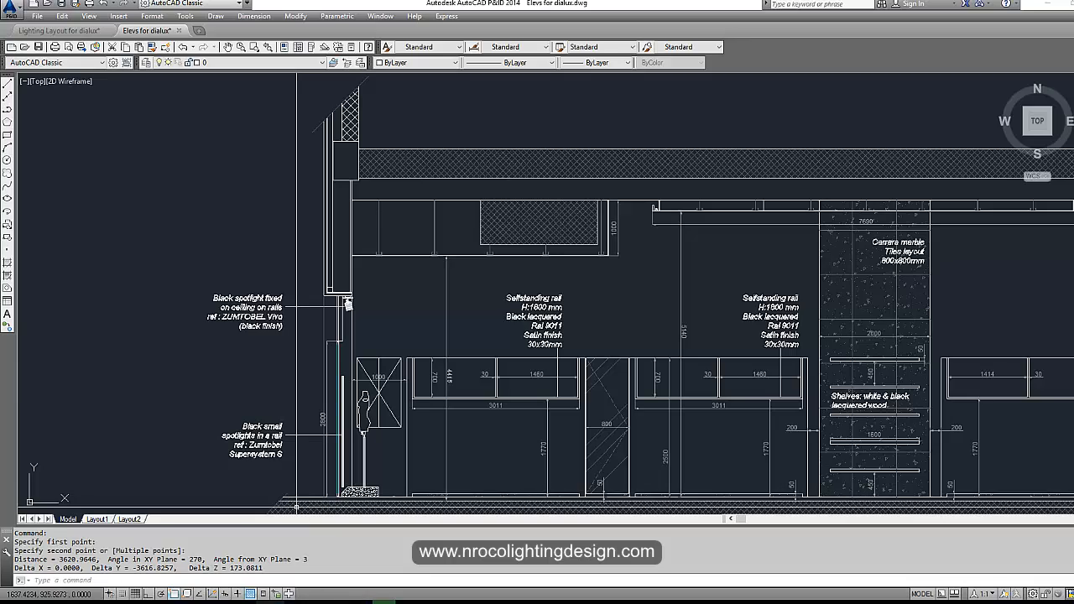
Switch back to DIALux and return to the store plan view.
click(242, 602)
scroll(339, 389, down, 1)
middle_drag(426, 105, 426, 149)
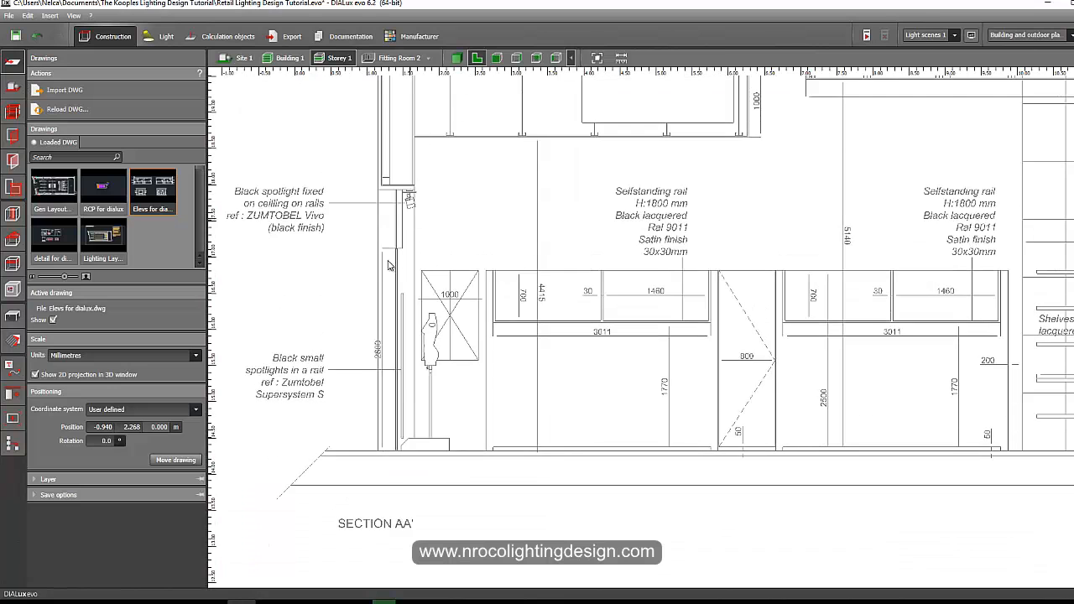
scroll(389, 267, down, 4)
middle_drag(376, 503, 398, 274)
scroll(397, 274, down, 2)
mouse_move(398, 403)
middle_down()
mouse_move(409, 210)
mouse_move(405, 299)
middle_up()
scroll(410, 209, up, 2)
scroll(404, 205, up, 4)
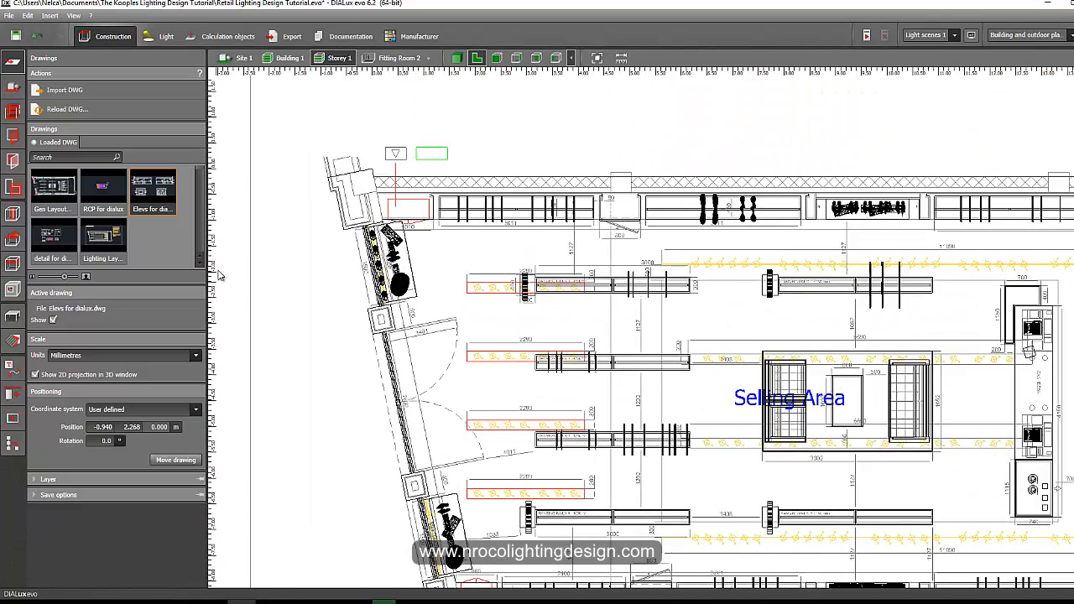
Start drawing a new ceiling contour at the entrance end of the shop-front window strip.
click(11, 264)
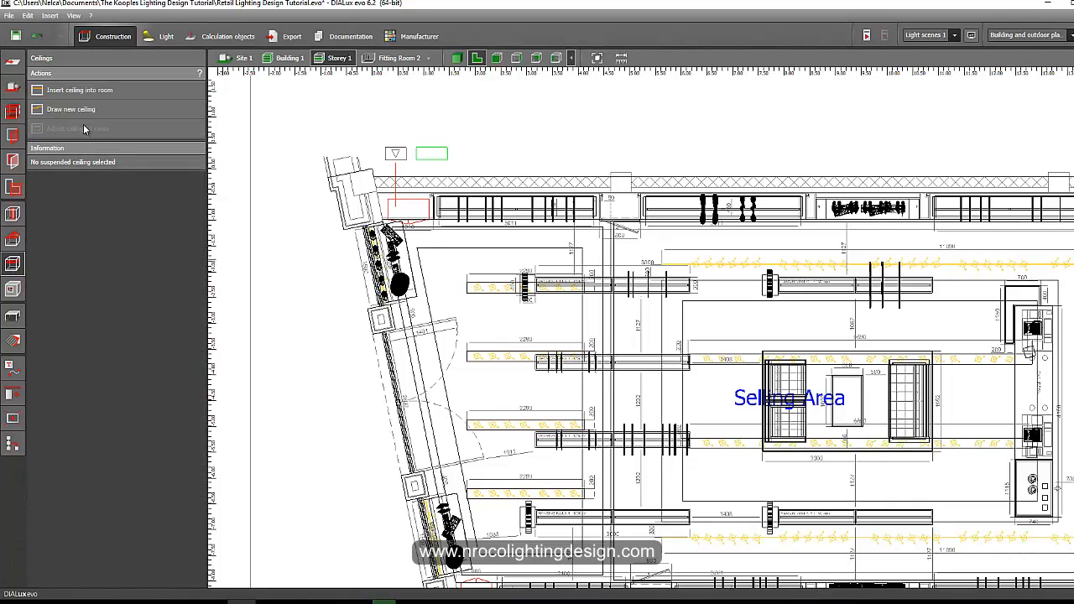
click(76, 111)
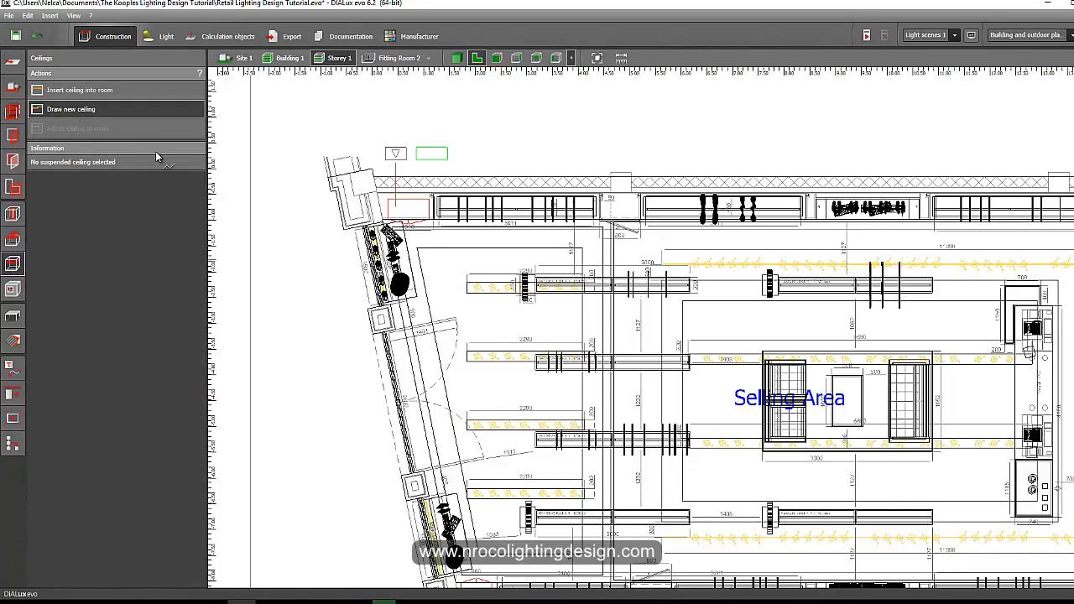
scroll(383, 429, up, 3)
scroll(447, 433, up, 3)
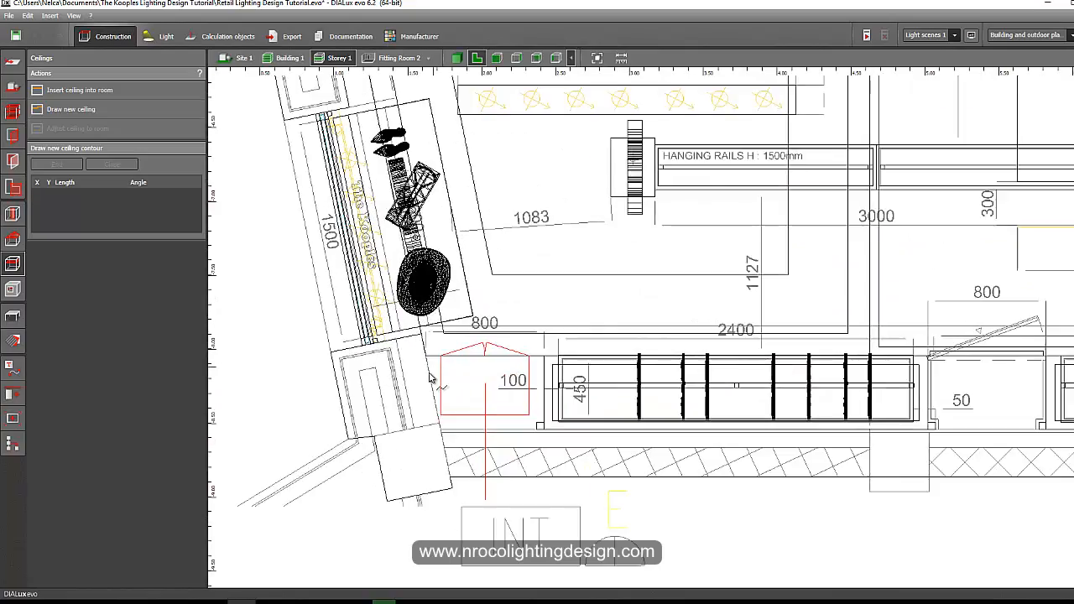
scroll(427, 374, down, 1)
middle_drag(423, 346, 427, 424)
scroll(426, 427, down, 2)
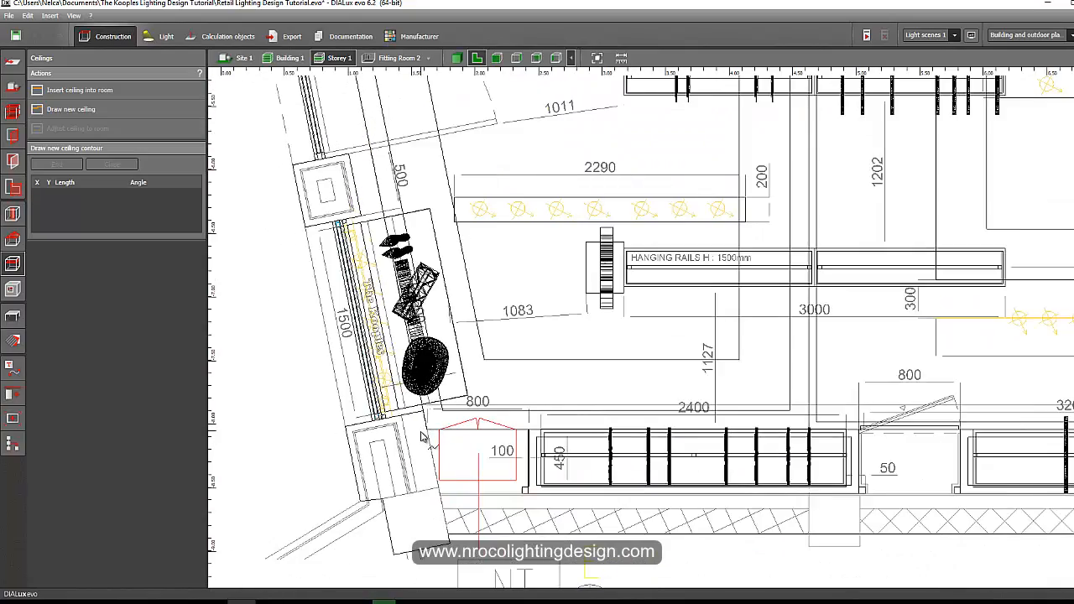
scroll(423, 436, up, 5)
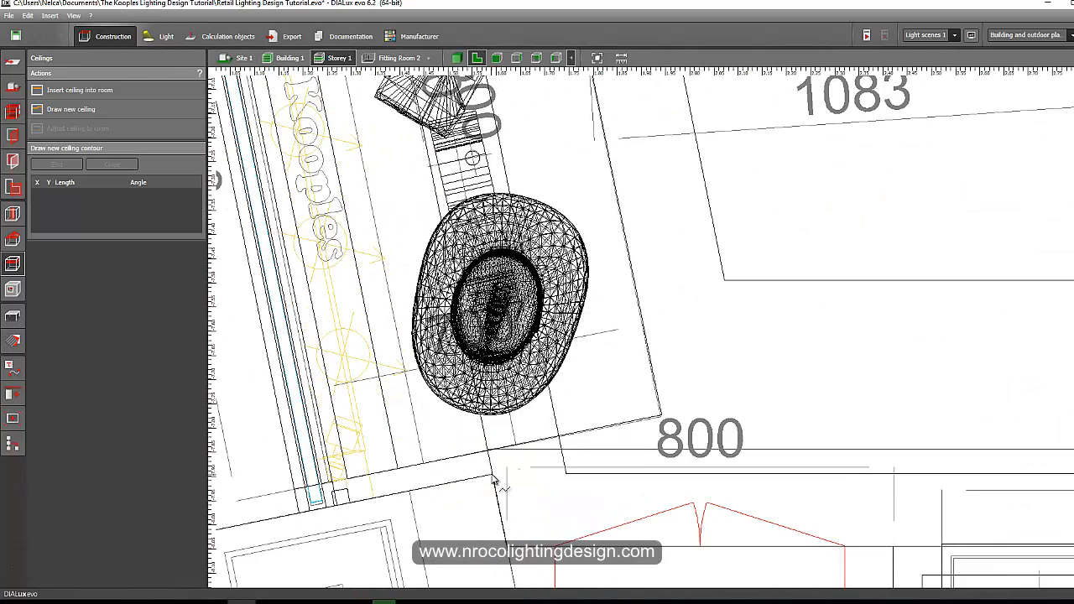
click(493, 477)
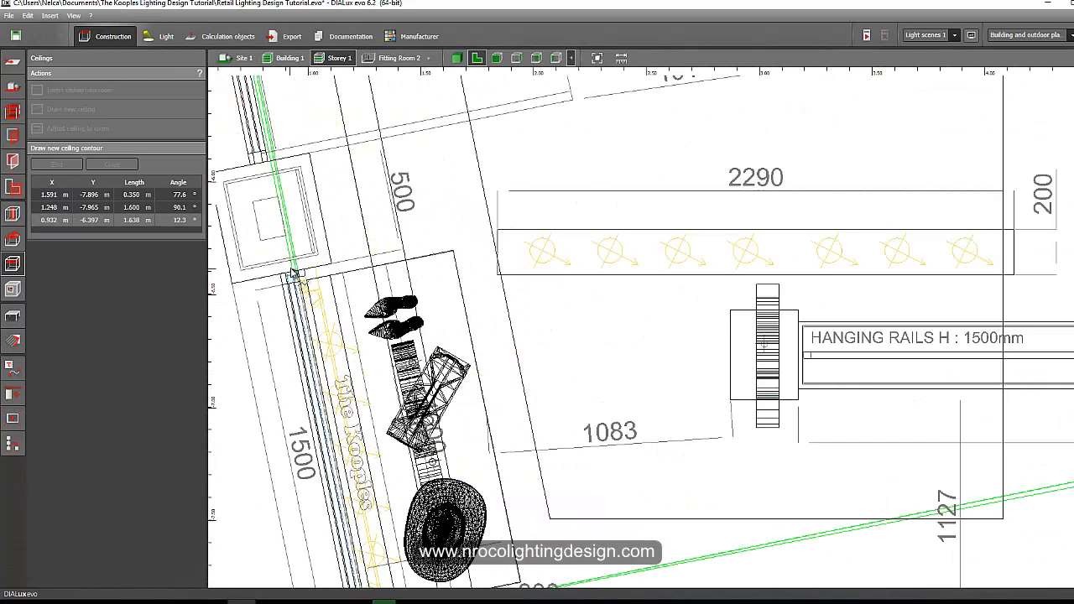
click(294, 275)
click(332, 264)
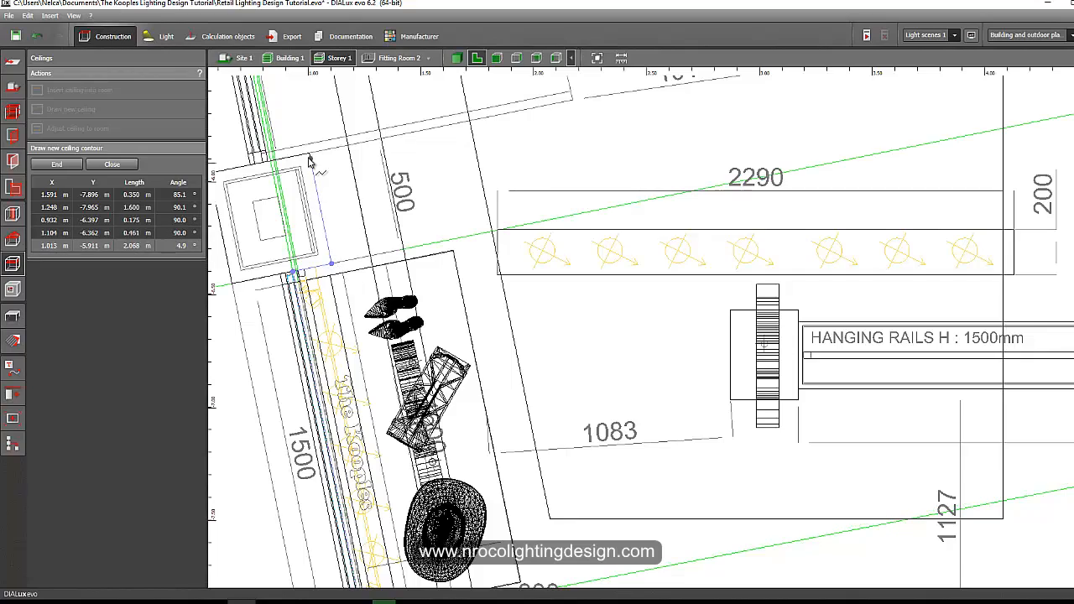
click(310, 154)
click(268, 163)
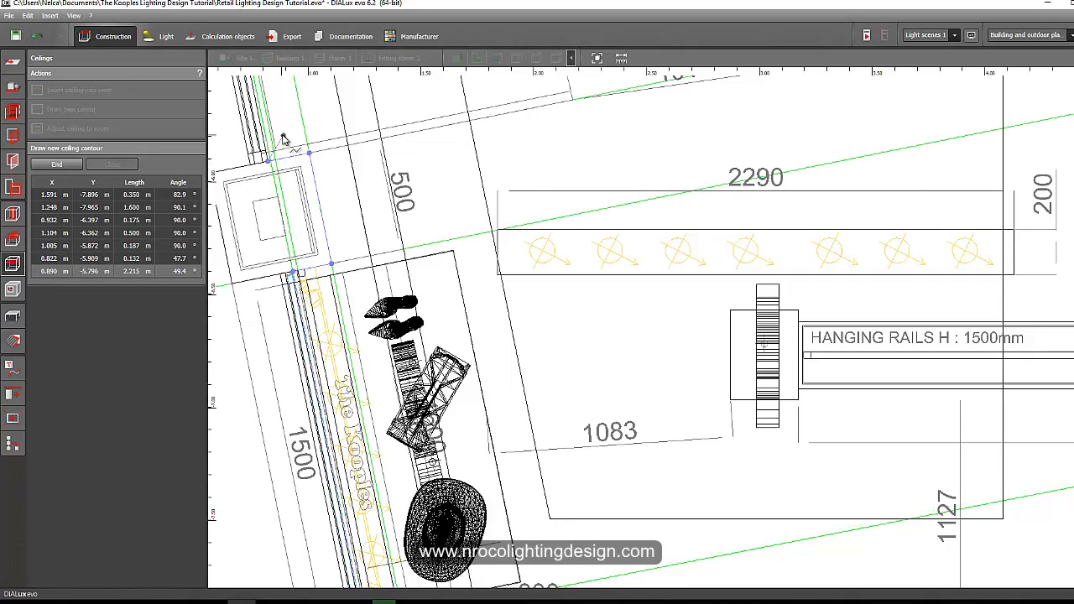
Continue the ceiling contour points along the shop-front window strip past the second pillar.
middle_drag(282, 134, 383, 499)
scroll(350, 410, down, 2)
middle_drag(330, 164, 362, 330)
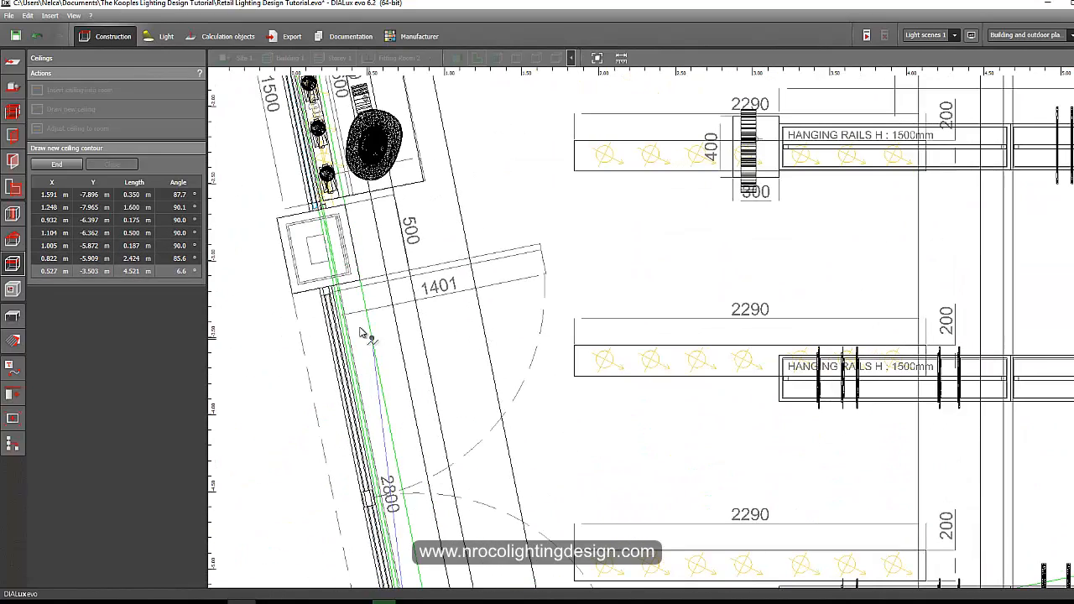
click(332, 287)
click(360, 280)
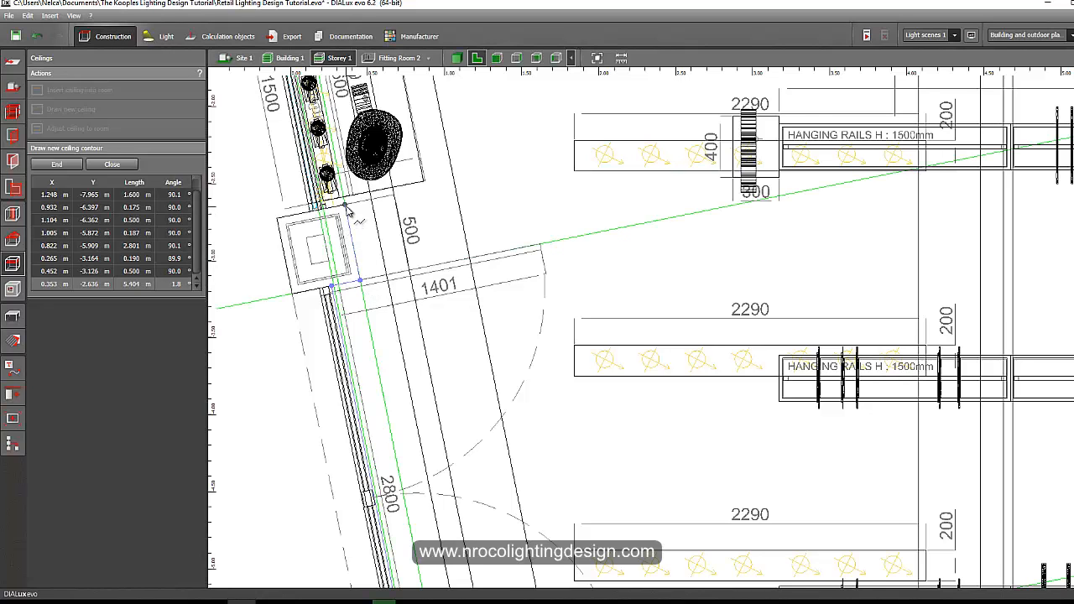
click(345, 204)
click(319, 209)
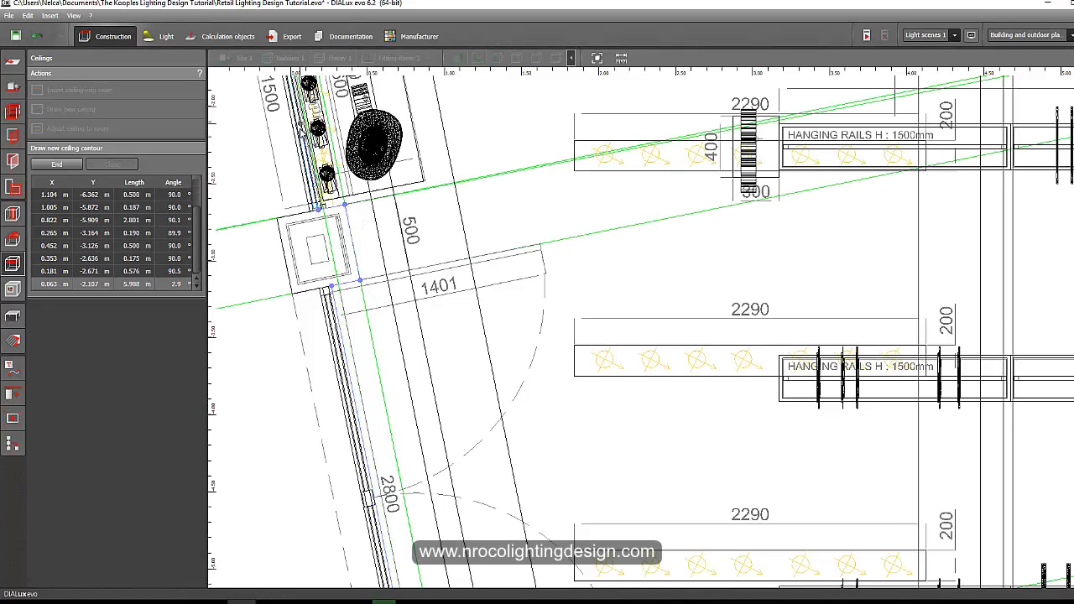
middle_drag(307, 134, 342, 391)
click(307, 227)
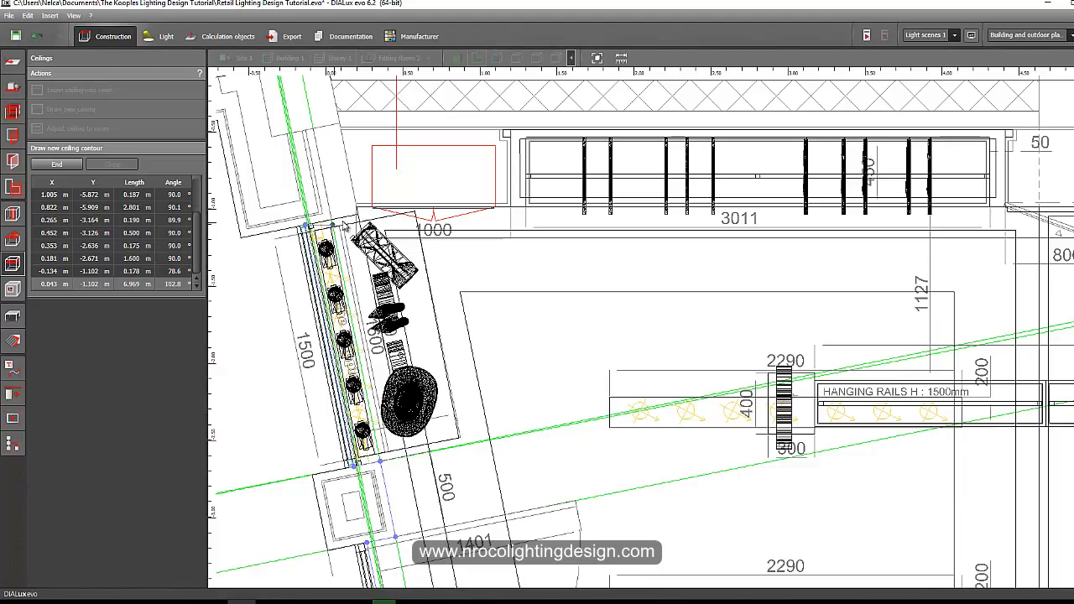
click(359, 215)
scroll(370, 325, down, 2)
middle_drag(426, 571, 390, 238)
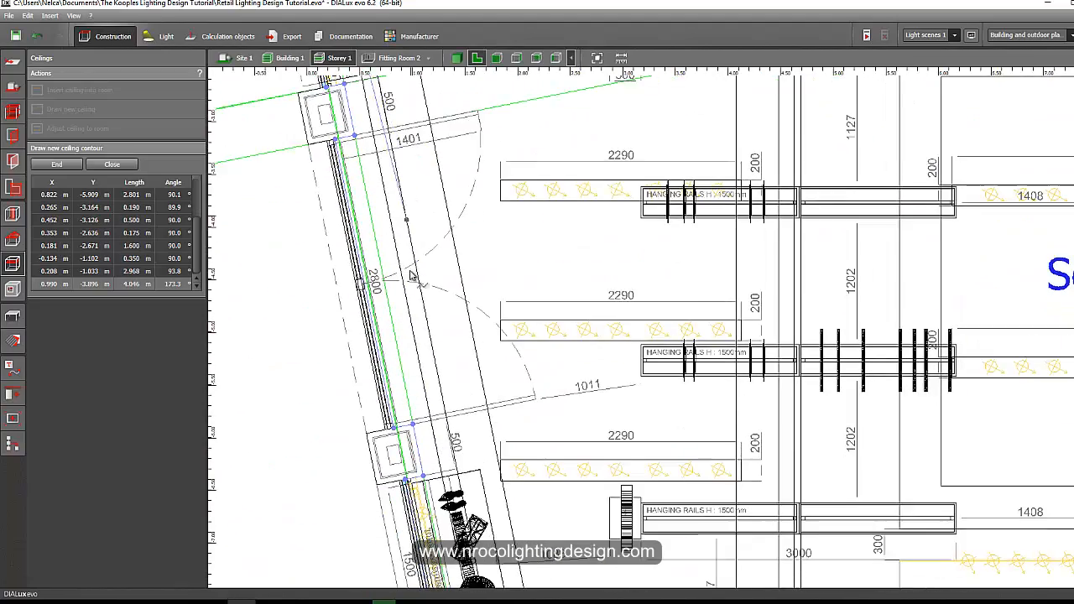
scroll(398, 275, down, 2)
Close the ceiling contour and set its clearance height to 5.160 m.
right_click(404, 305)
click(413, 314)
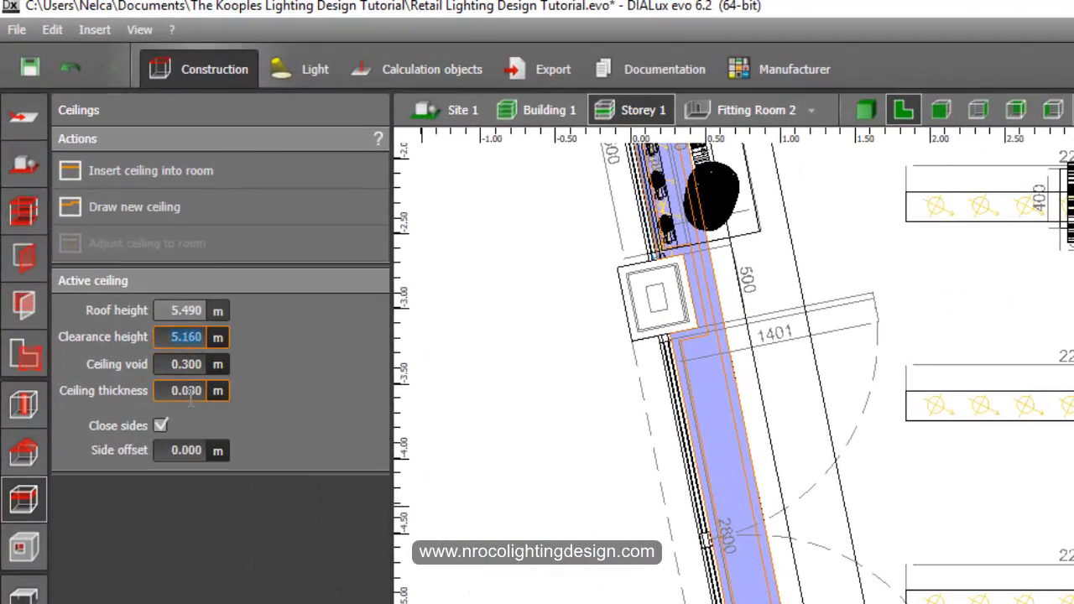
key(Return)
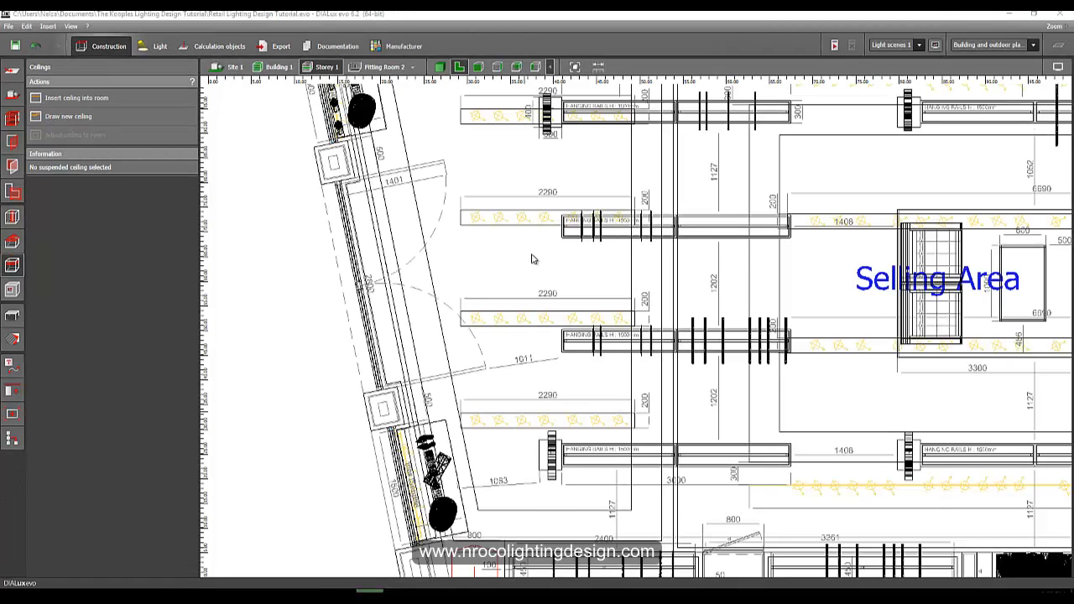
Inspect the new ceiling in the front and side elevation views.
click(480, 67)
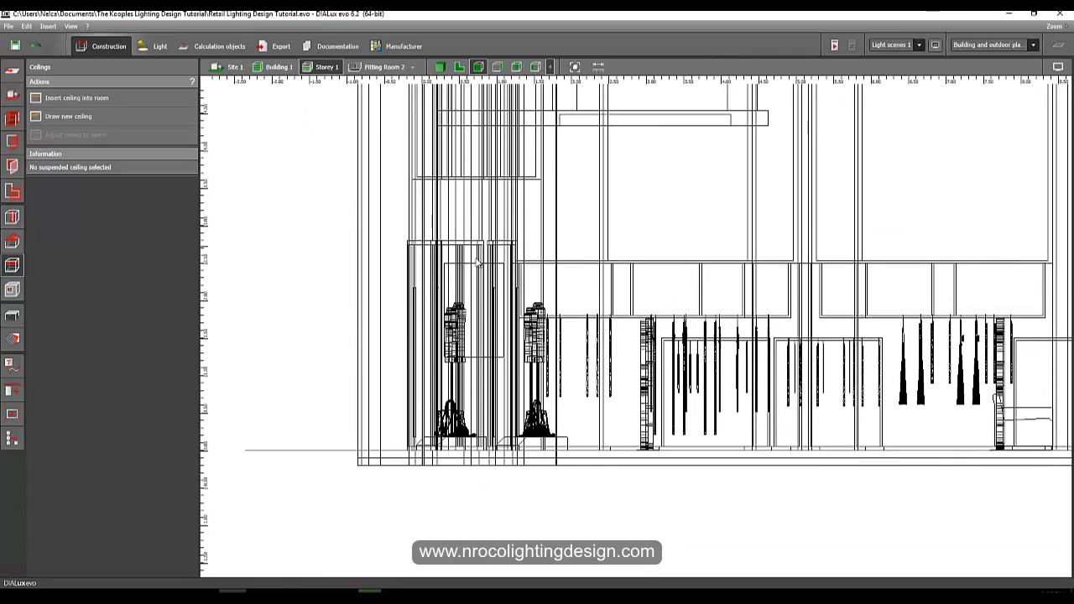
scroll(478, 262, up, 3)
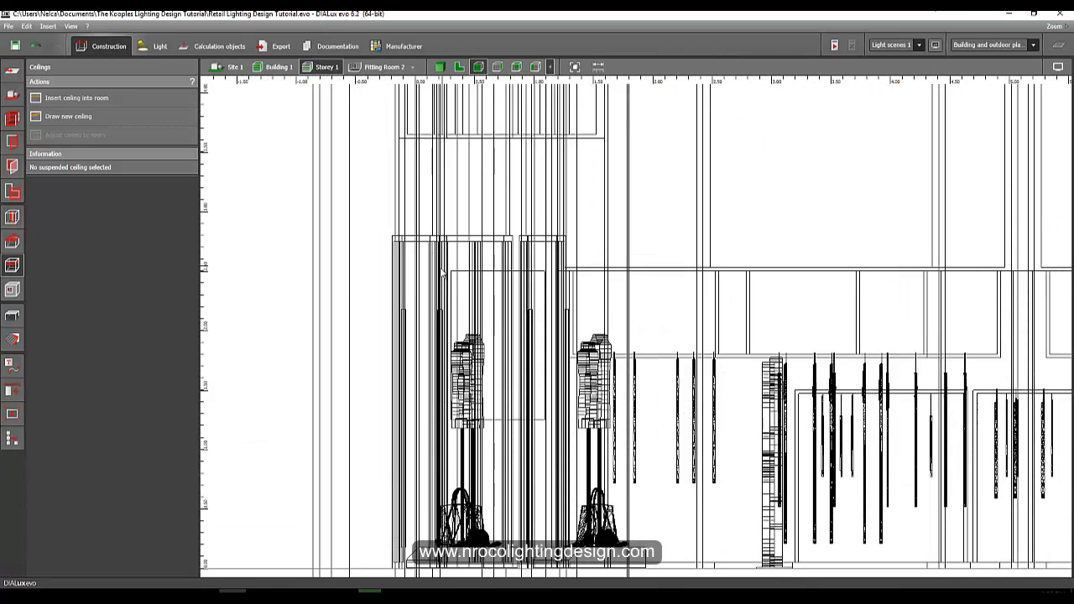
scroll(443, 274, down, 2)
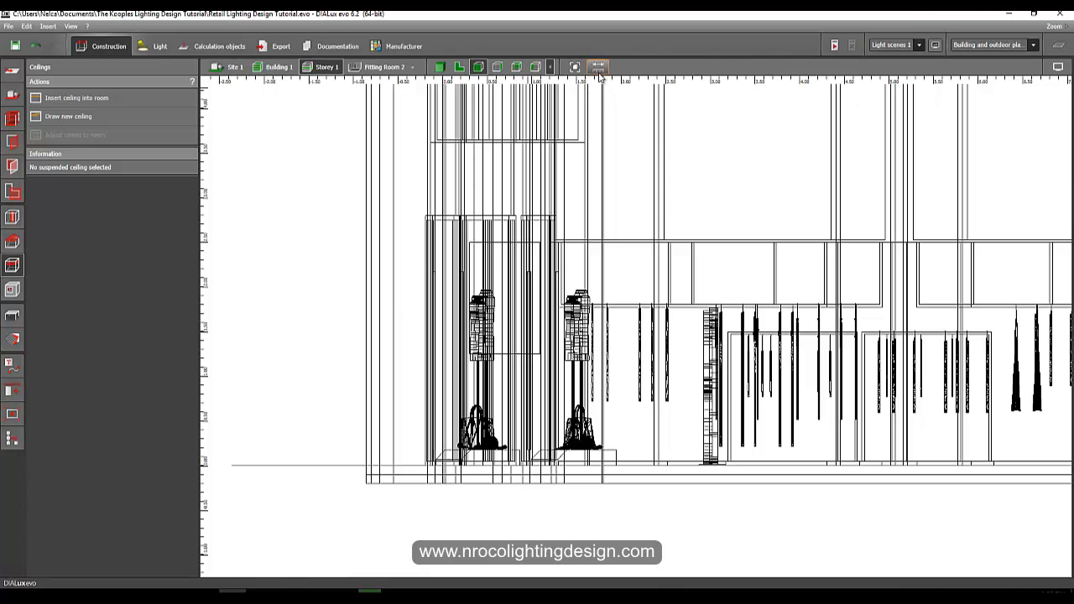
click(600, 73)
middle_drag(528, 194, 536, 228)
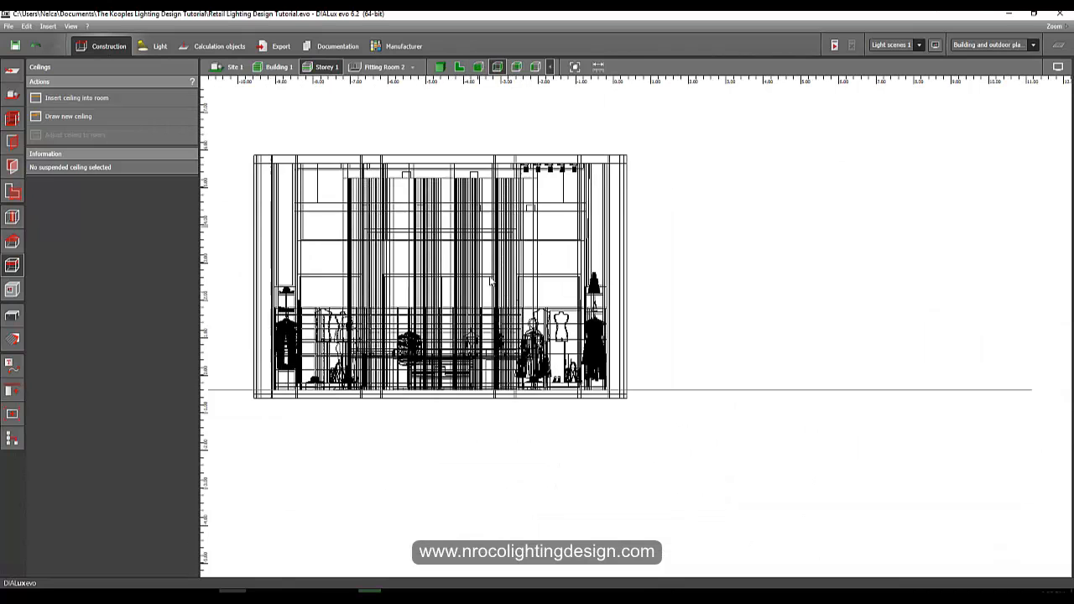
scroll(490, 281, up, 4)
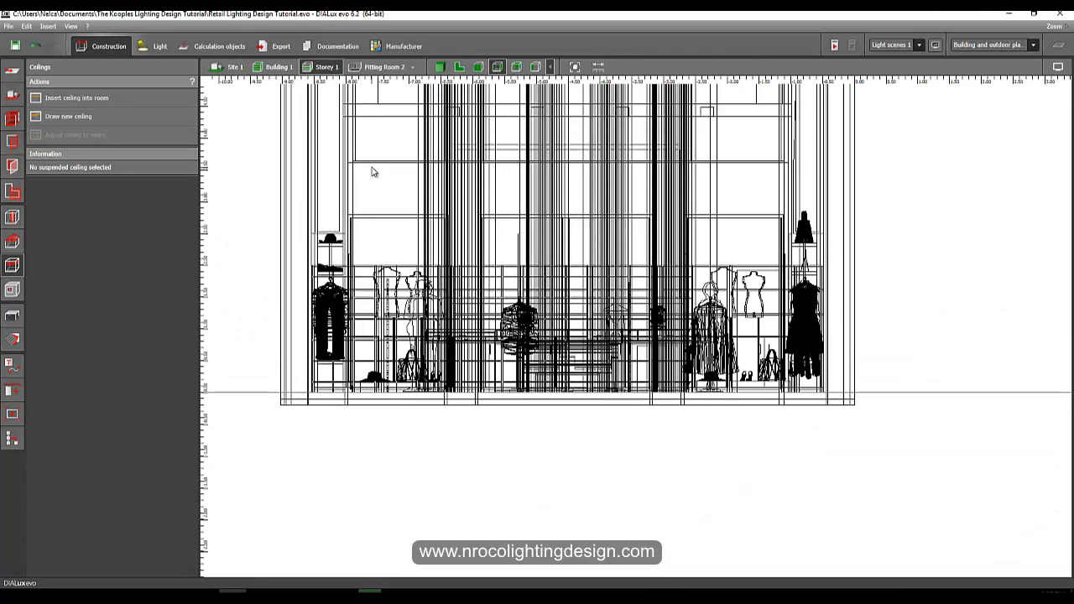
click(395, 163)
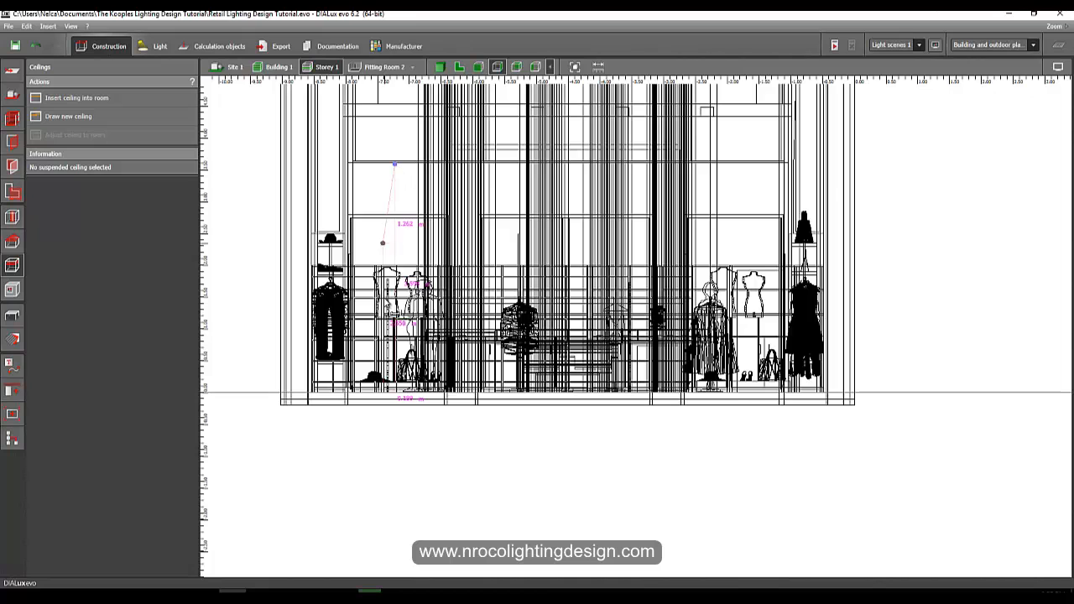
scroll(397, 396, up, 3)
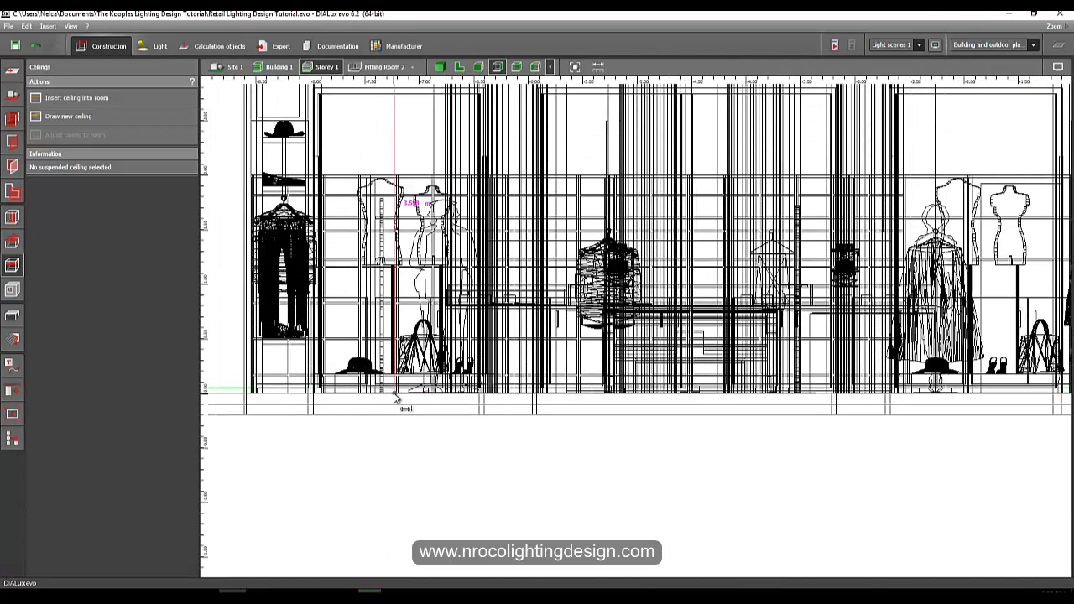
scroll(395, 398, down, 2)
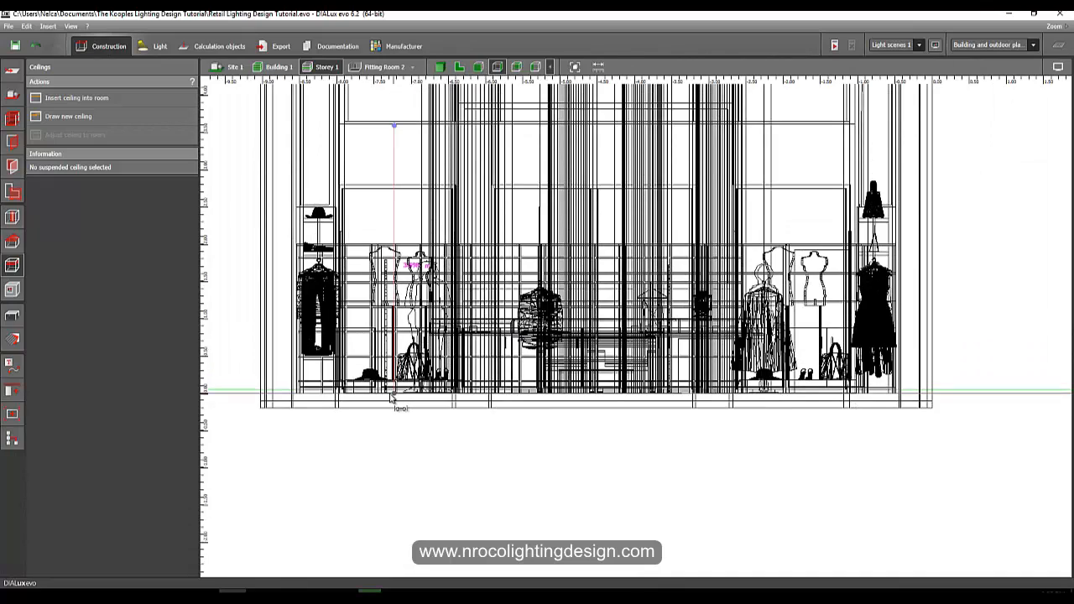
key(Escape)
Select the spotlight arrangement above the window and open its mounting type settings to check the heights.
middle_drag(440, 200, 449, 320)
middle_drag(585, 220, 457, 241)
click(700, 152)
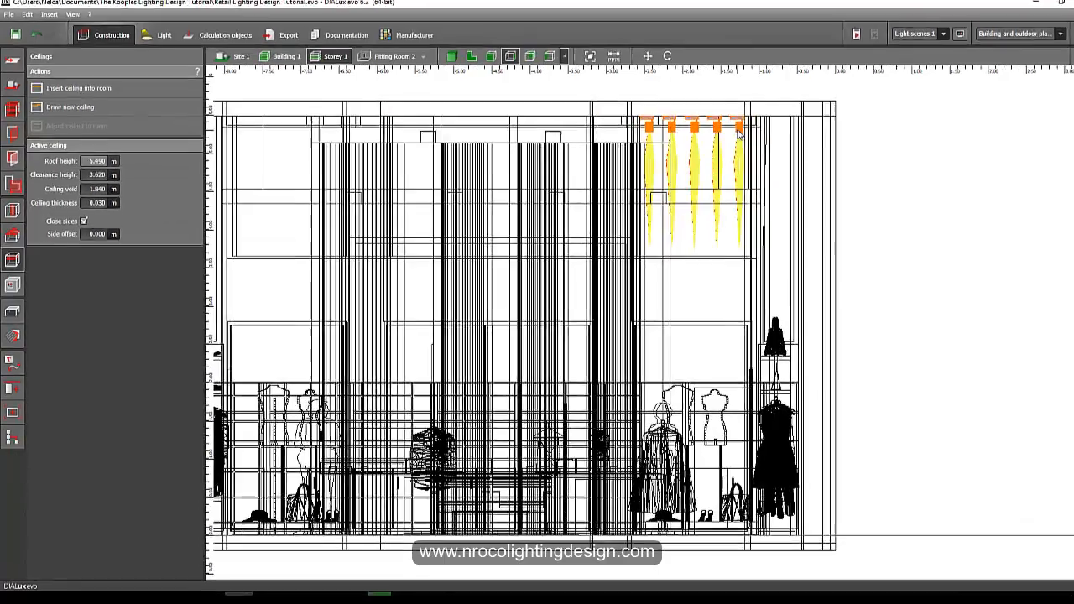
click(739, 133)
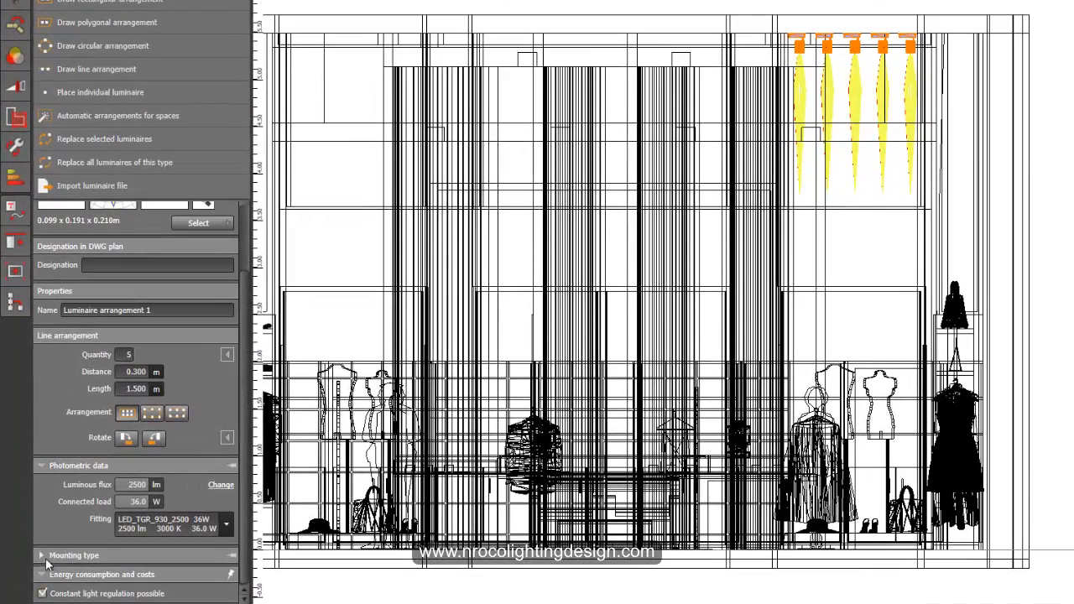
click(47, 557)
click(198, 512)
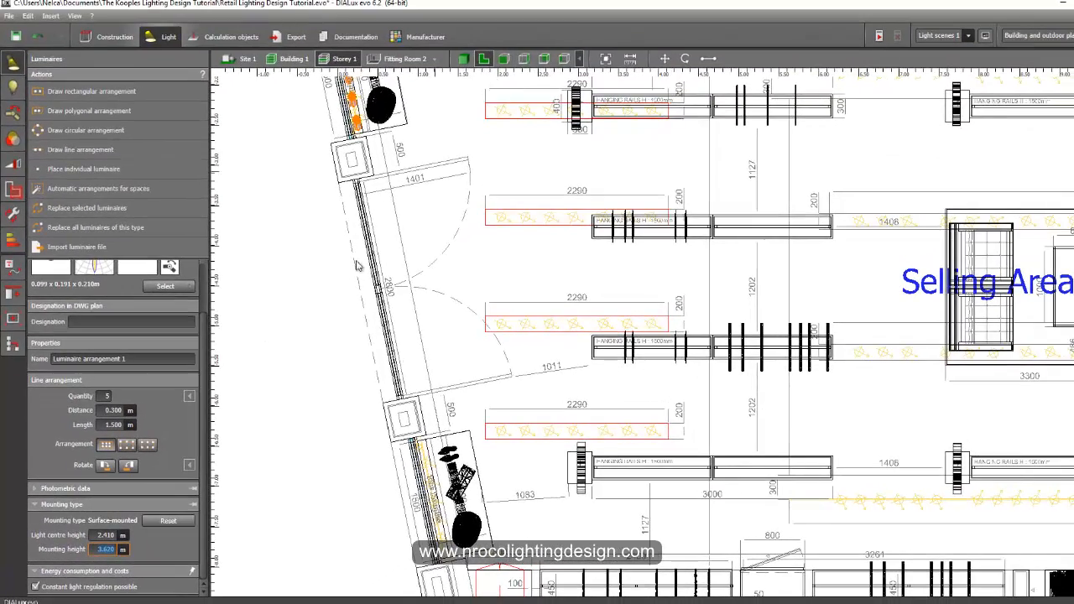
Draw a line arrangement of spotlights about 1.6 m long along the show-window side wall, with 5 luminaires spaced 0.3 m apart.
click(506, 59)
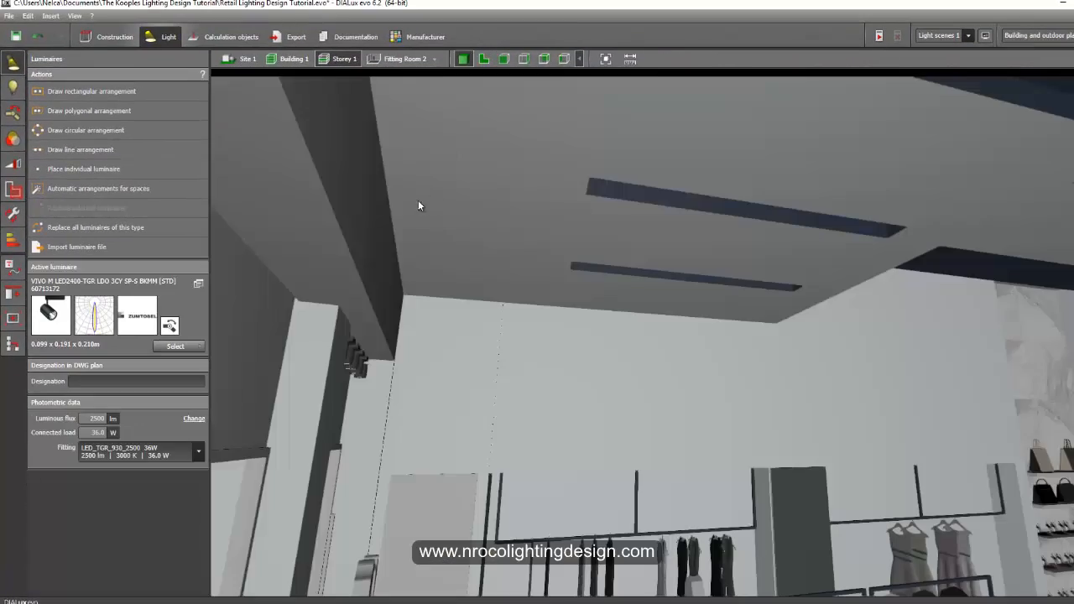
right_drag(418, 202, 445, 223)
scroll(407, 276, up, 5)
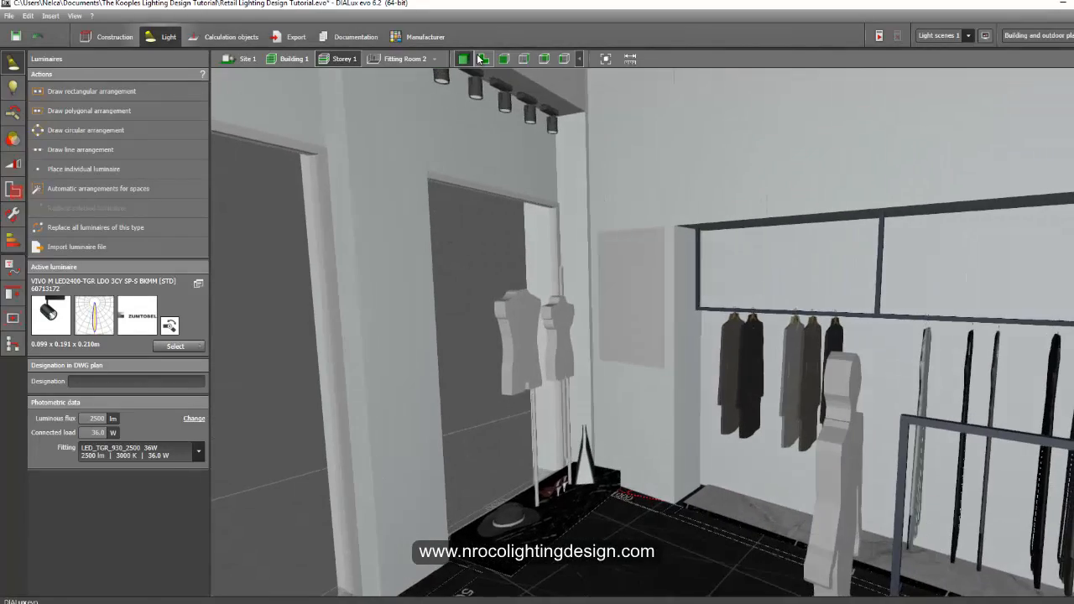
click(481, 59)
scroll(272, 256, down, 5)
scroll(313, 375, up, 5)
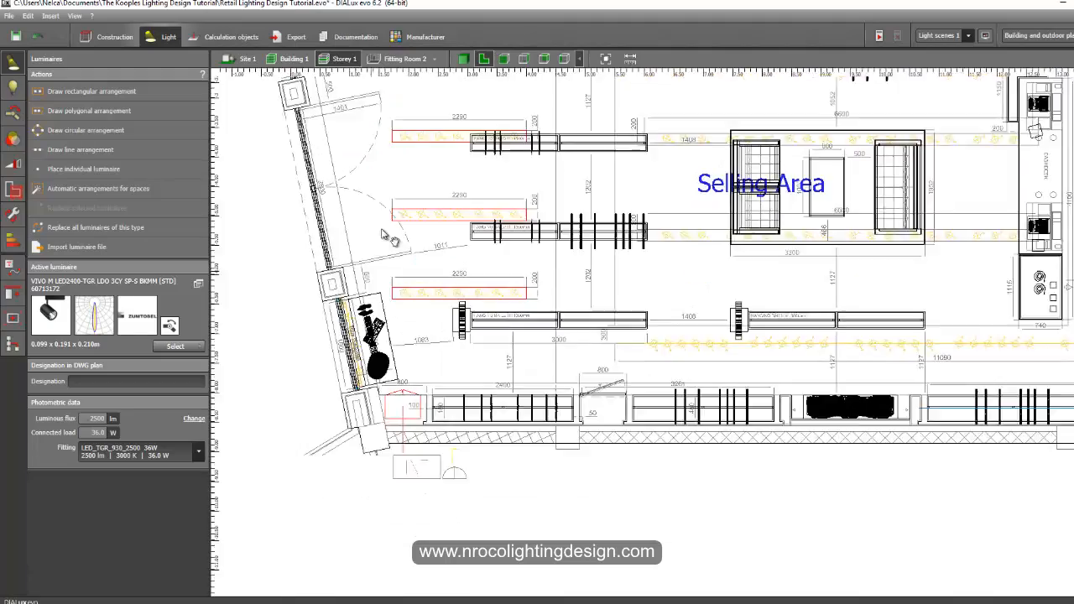
click(81, 150)
scroll(400, 186, up, 5)
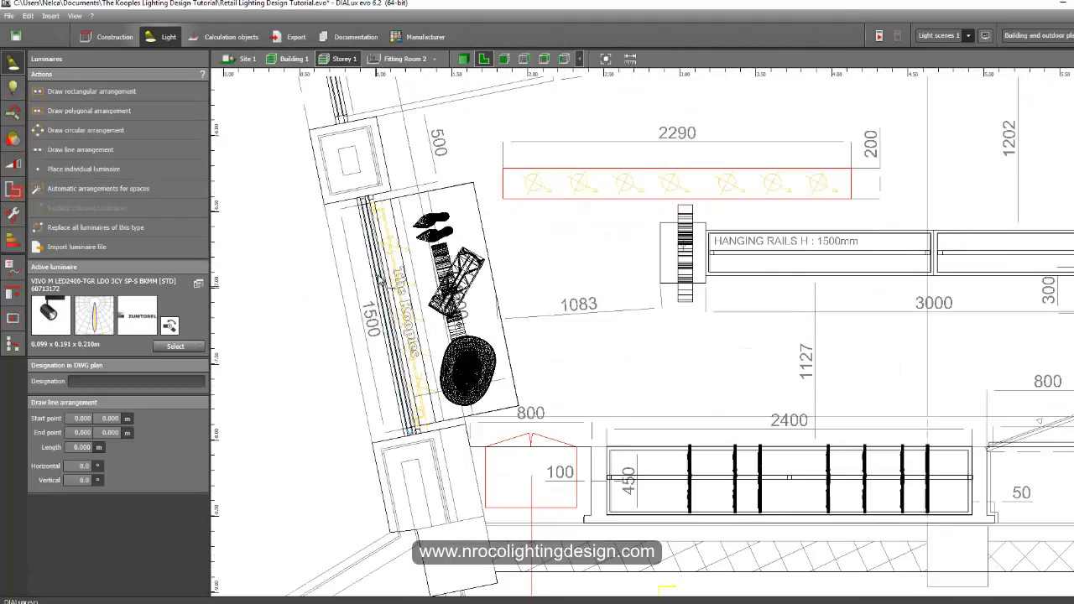
mouse_move(388, 263)
mouse_down()
mouse_move(451, 564)
mouse_move(462, 555)
mouse_up()
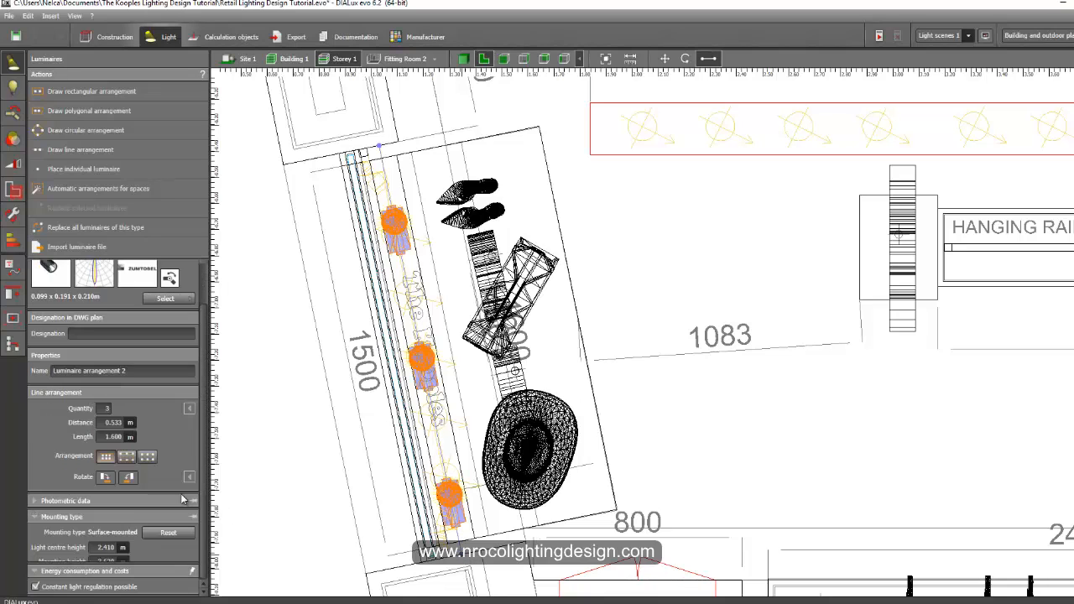
text(5)
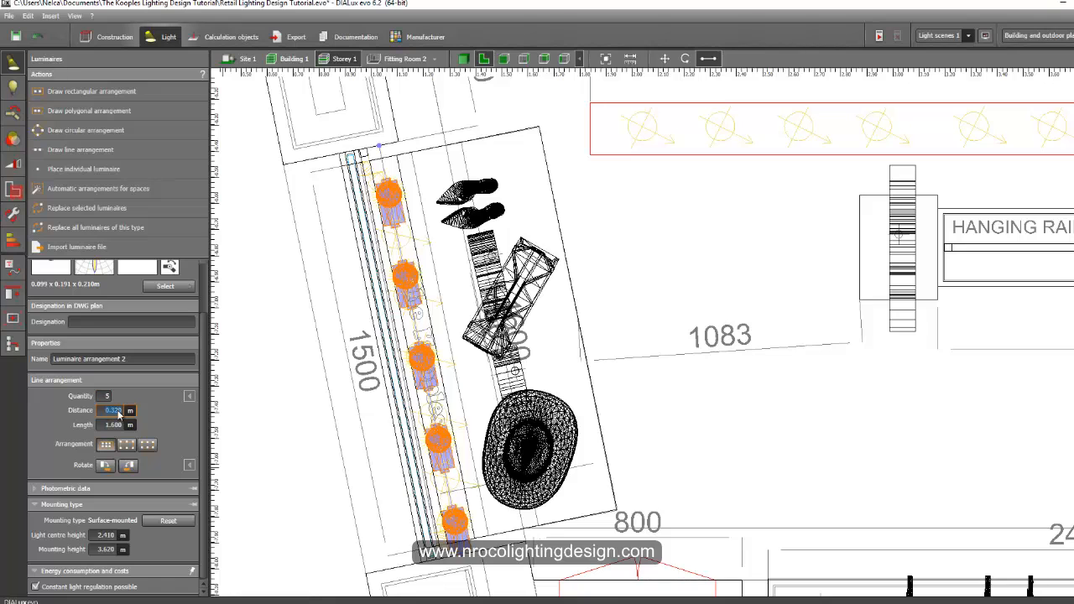
text(.3)
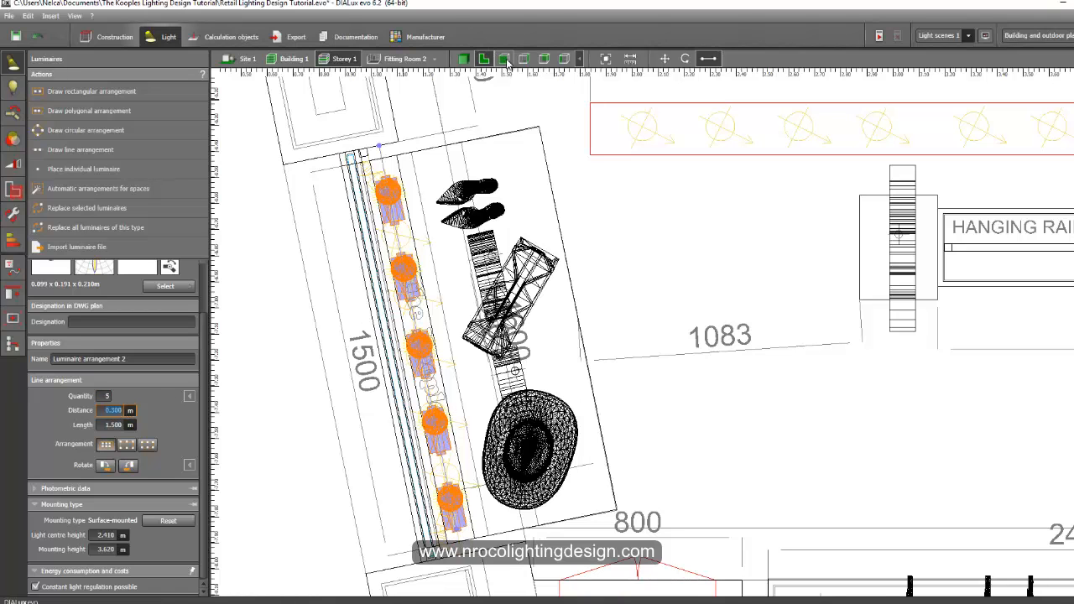
Inspect the new spotlight row in the 3D view.
click(505, 61)
click(466, 59)
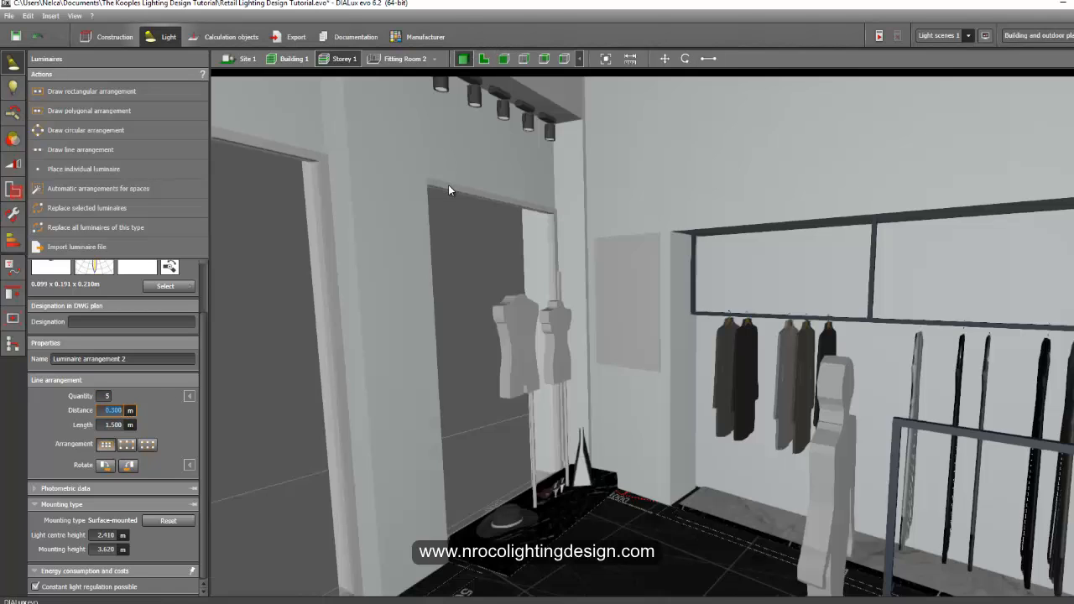
scroll(461, 241, up, 5)
right_drag(462, 338, 596, 442)
scroll(598, 427, up, 3)
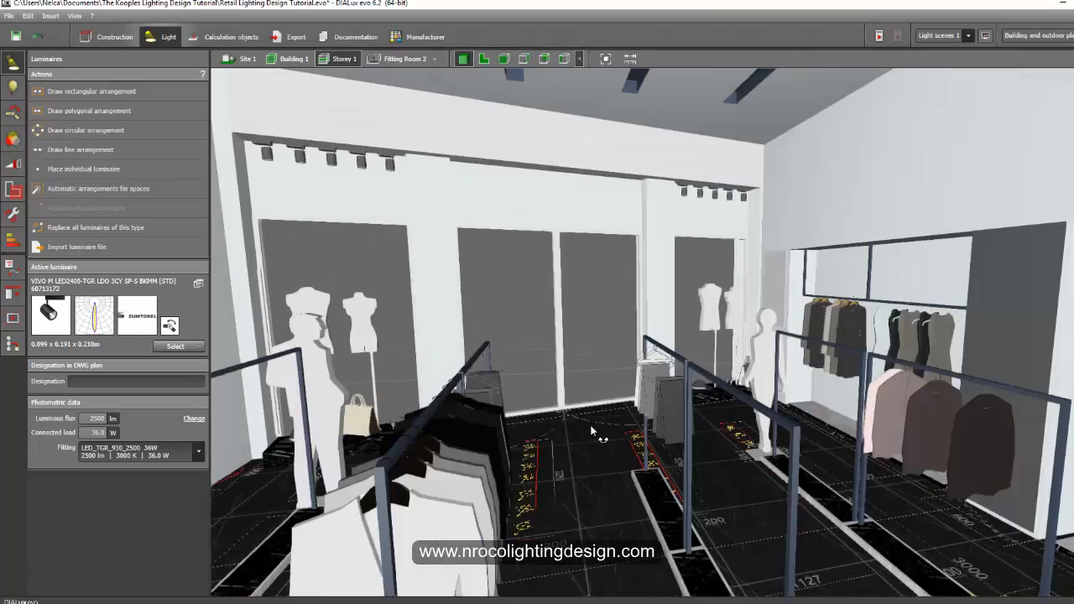
right_drag(598, 429, 618, 410)
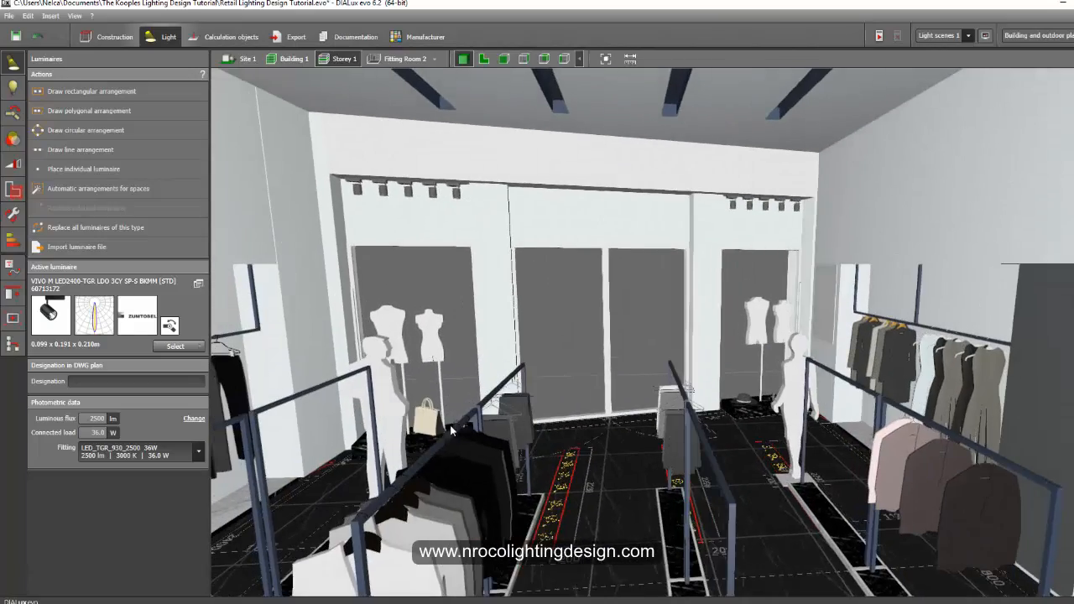
right_drag(423, 440, 602, 454)
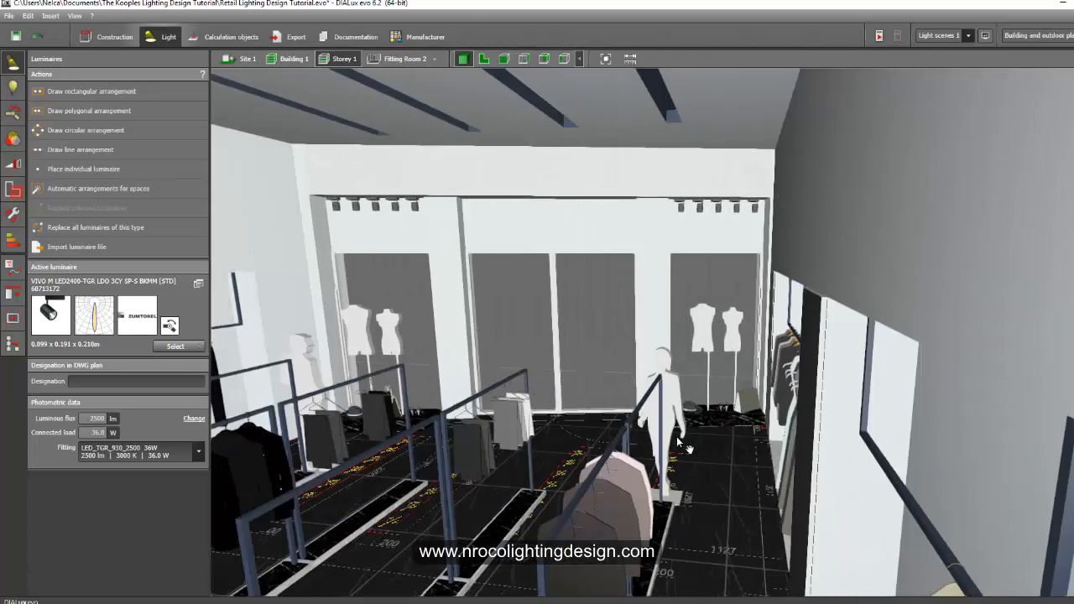
middle_drag(678, 437, 691, 454)
scroll(690, 454, down, 3)
right_drag(691, 454, 669, 433)
scroll(650, 443, up, 5)
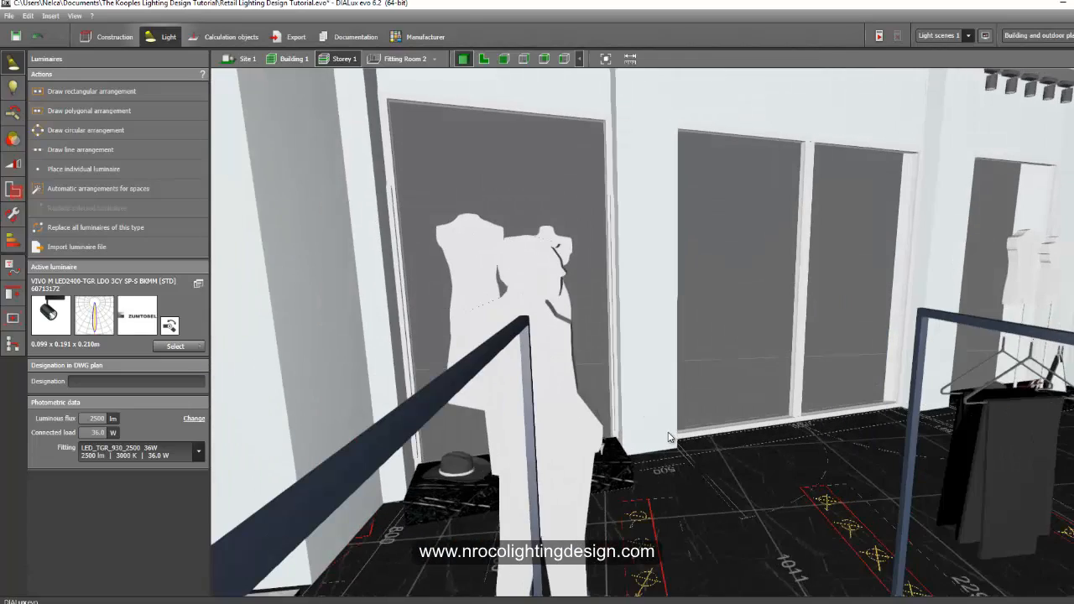
Examine the new spotlight row close up in the plan view.
click(484, 60)
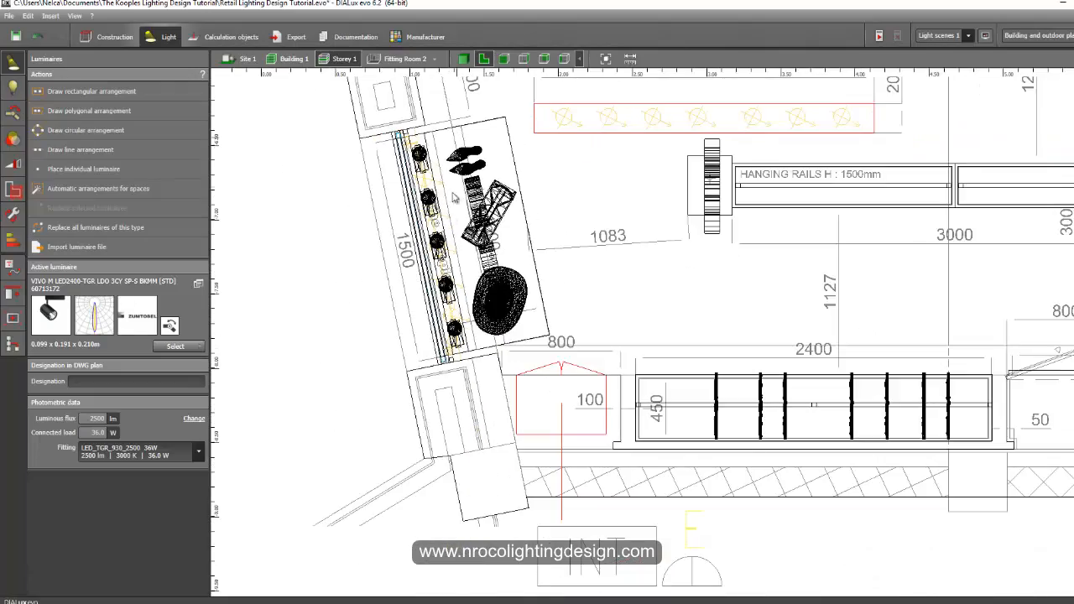
middle_drag(443, 280, 408, 348)
scroll(408, 348, down, 3)
middle_drag(390, 143, 430, 397)
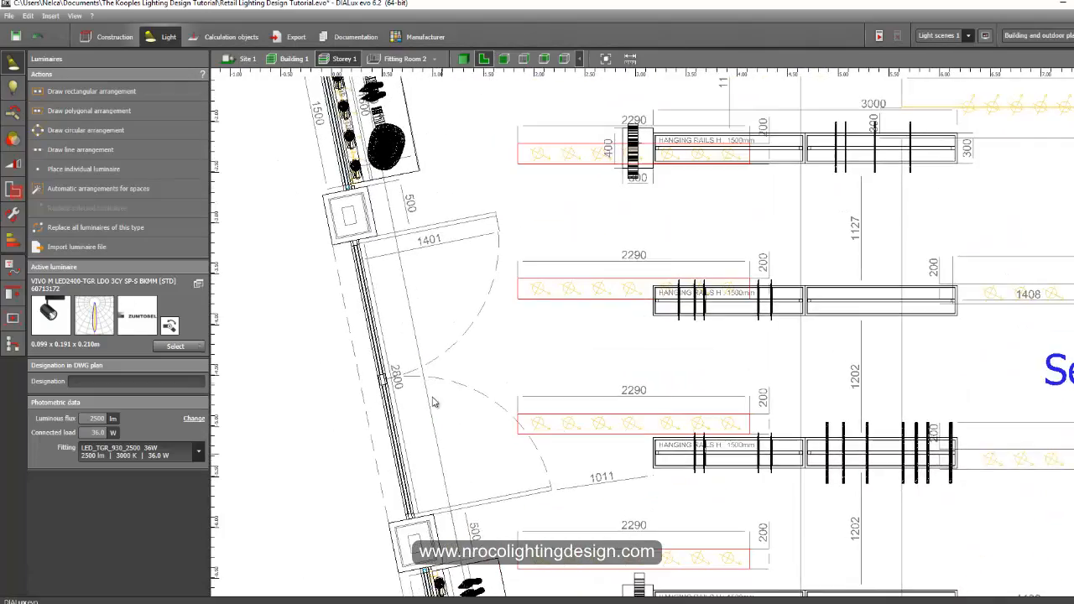
scroll(364, 206, up, 1)
middle_drag(365, 202, 479, 482)
scroll(479, 482, up, 4)
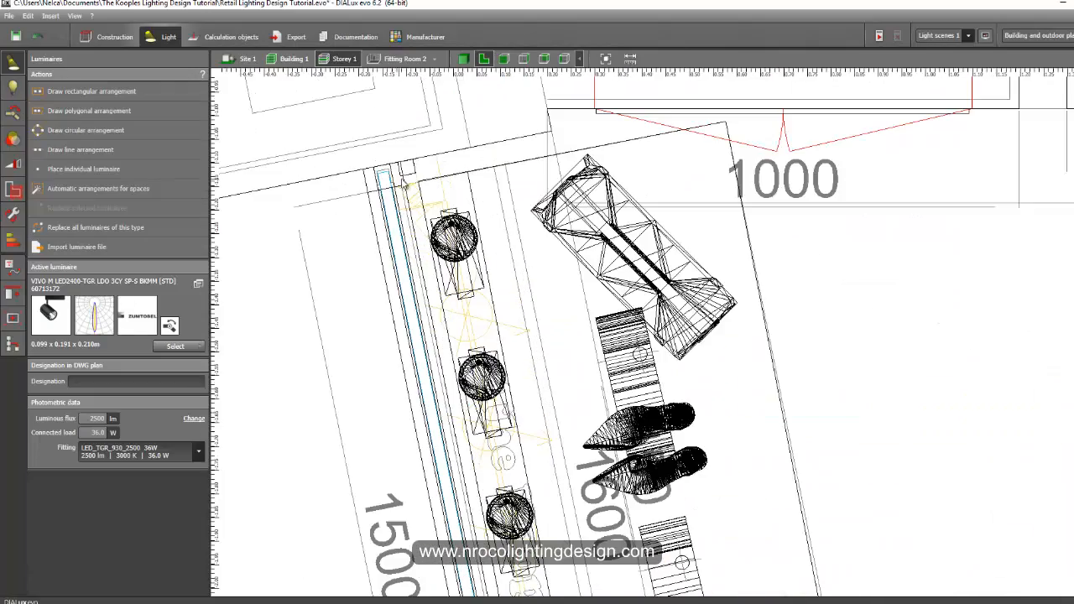
scroll(409, 172, up, 2)
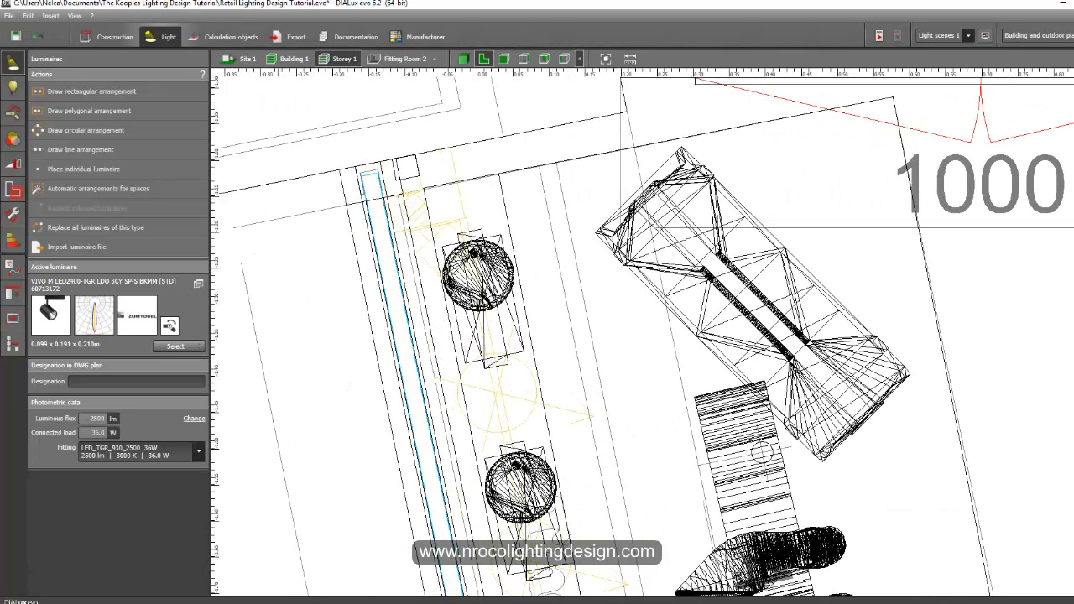
Switch to AutoCAD and review the lighting legend and the show-window elevation drawing.
click(277, 557)
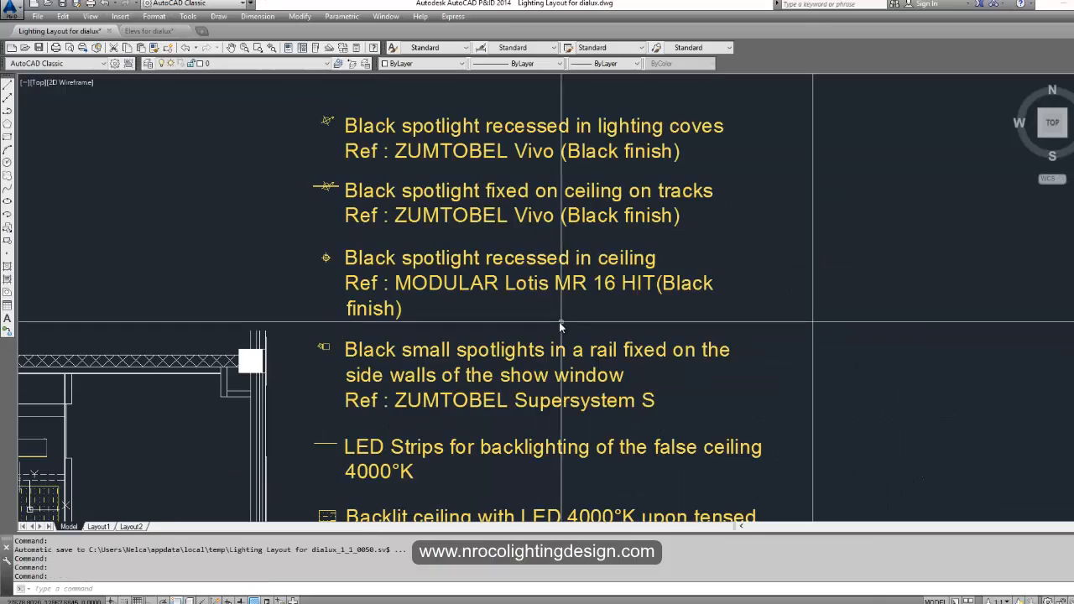
middle_drag(326, 355, 382, 293)
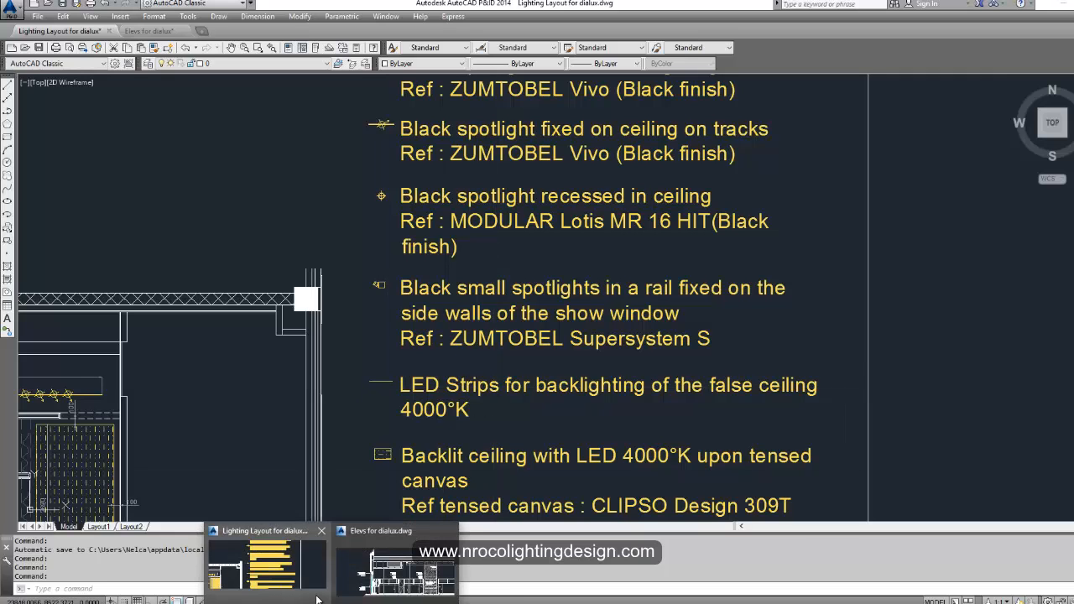
click(401, 558)
scroll(366, 436, up, 5)
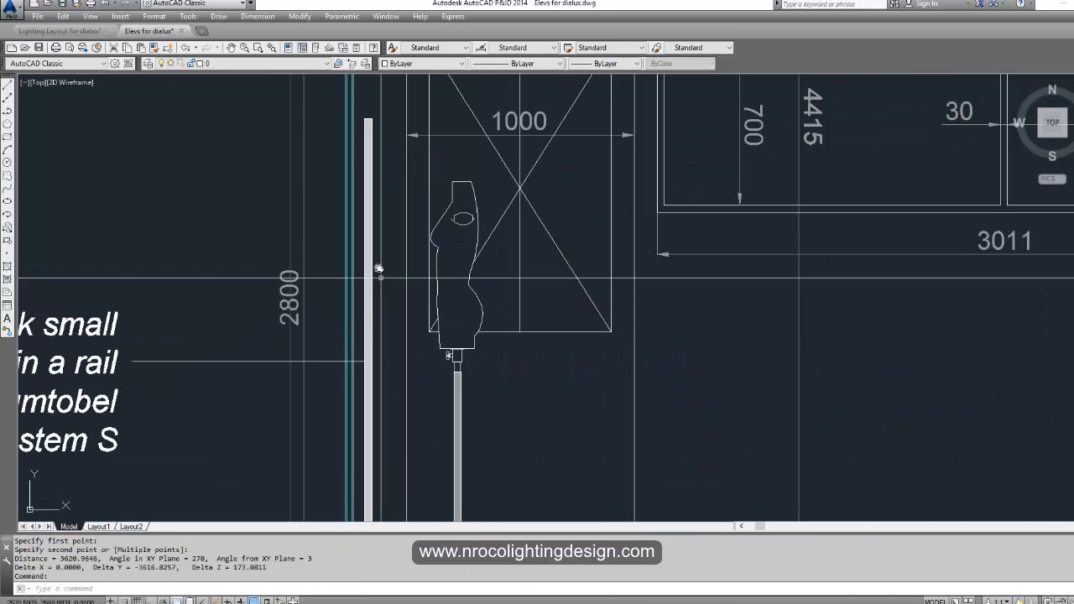
click(367, 263)
scroll(370, 378, down, 4)
scroll(358, 484, up, 4)
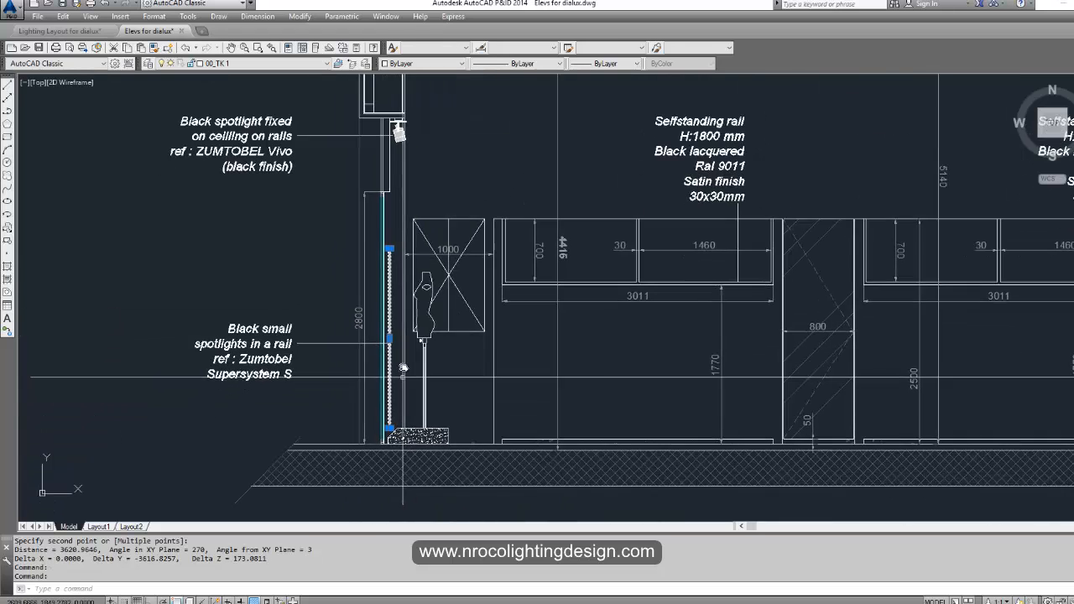
key(Escape)
key(Escape)
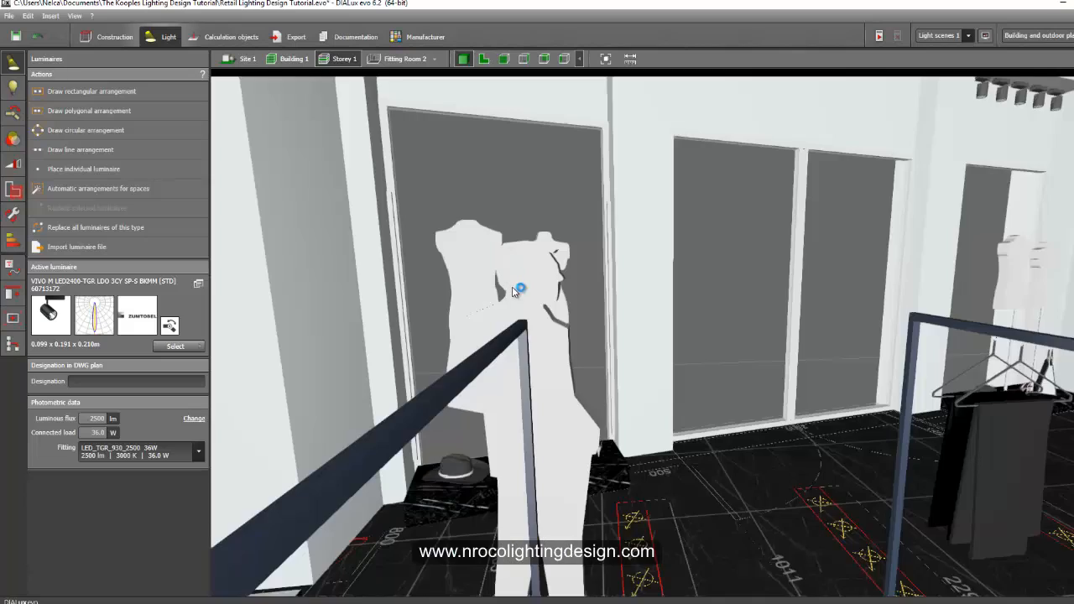
Orbit the 3D view around the shop window and select one of the new spotlights to check its mounting height.
right_drag(513, 287, 470, 281)
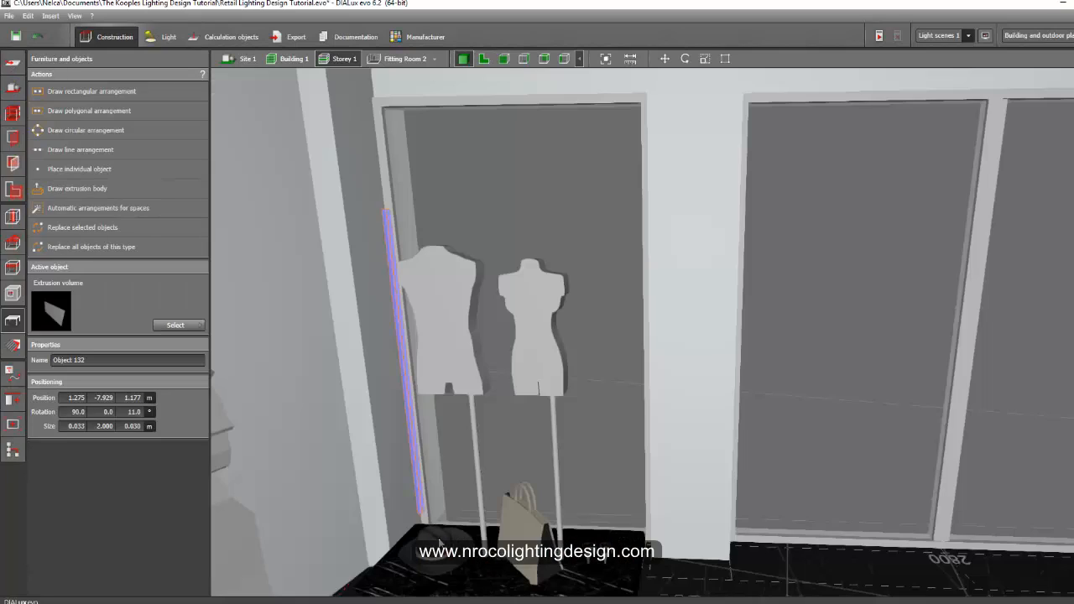
key(Escape)
right_drag(732, 598, 726, 218)
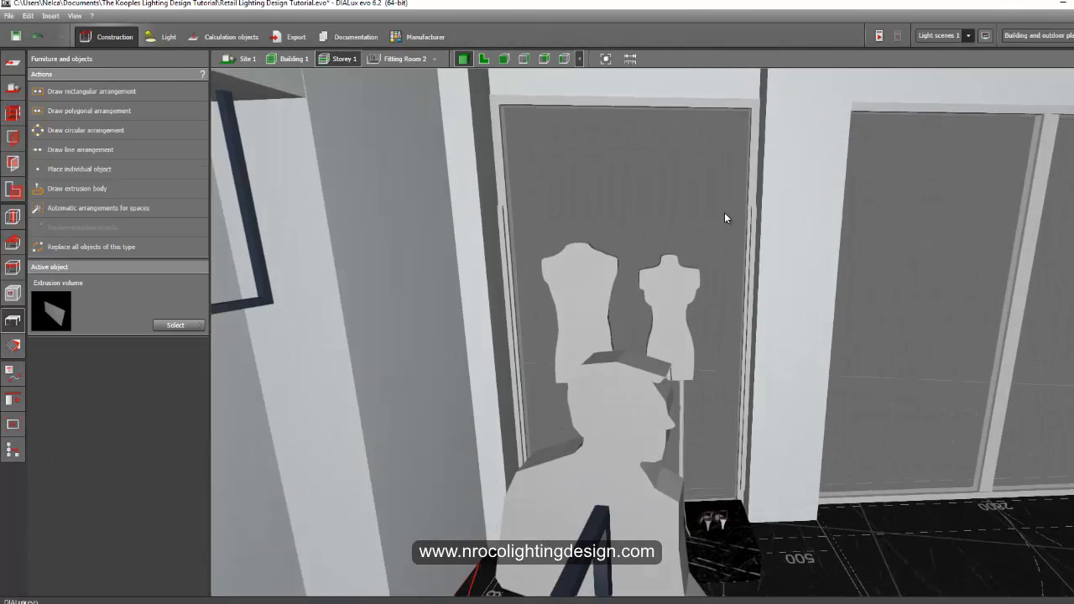
right_drag(747, 360, 588, 414)
scroll(552, 422, down, 3)
scroll(547, 436, up, 4)
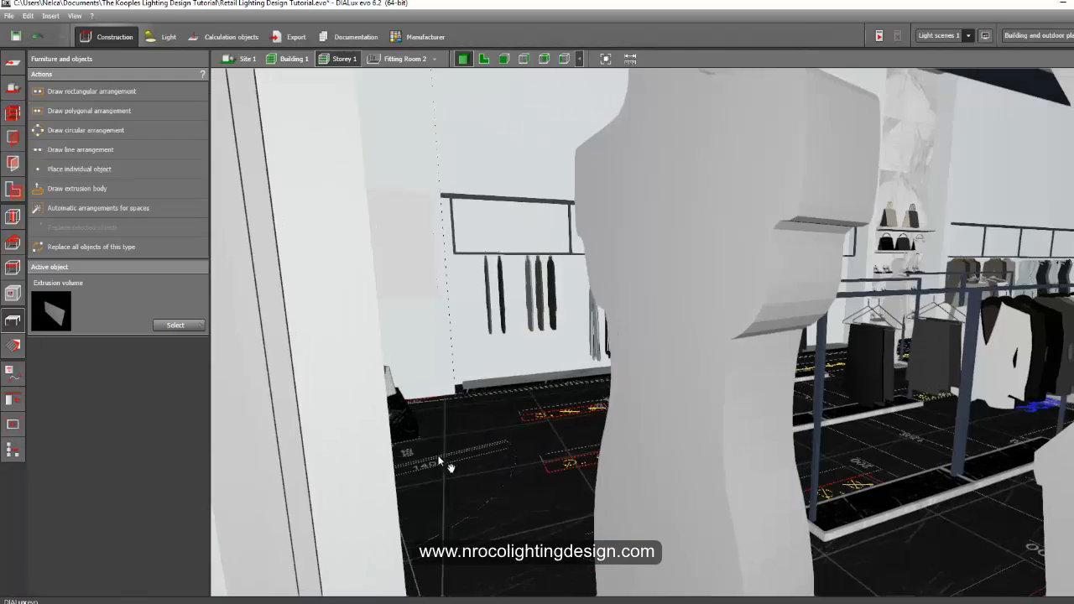
right_drag(438, 457, 523, 453)
scroll(560, 412, up, 2)
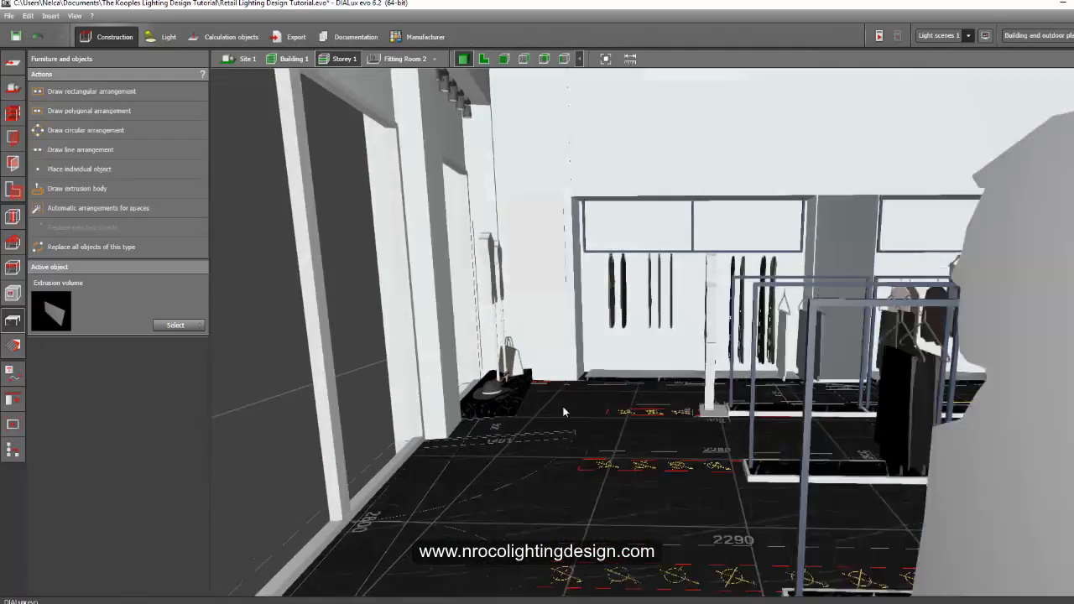
middle_drag(563, 410, 532, 535)
right_drag(532, 534, 427, 544)
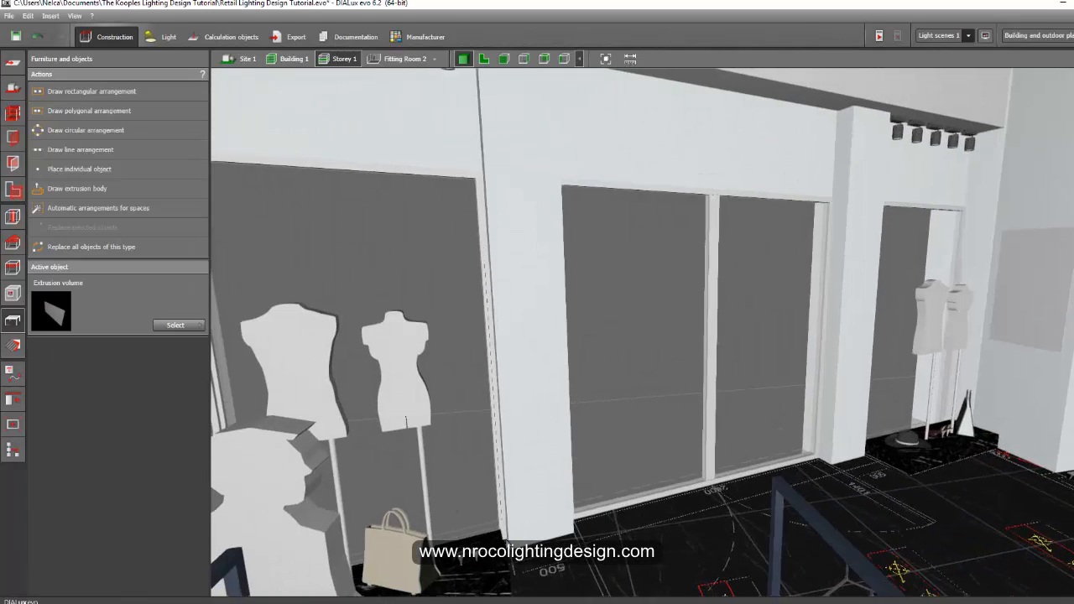
middle_drag(543, 497, 446, 489)
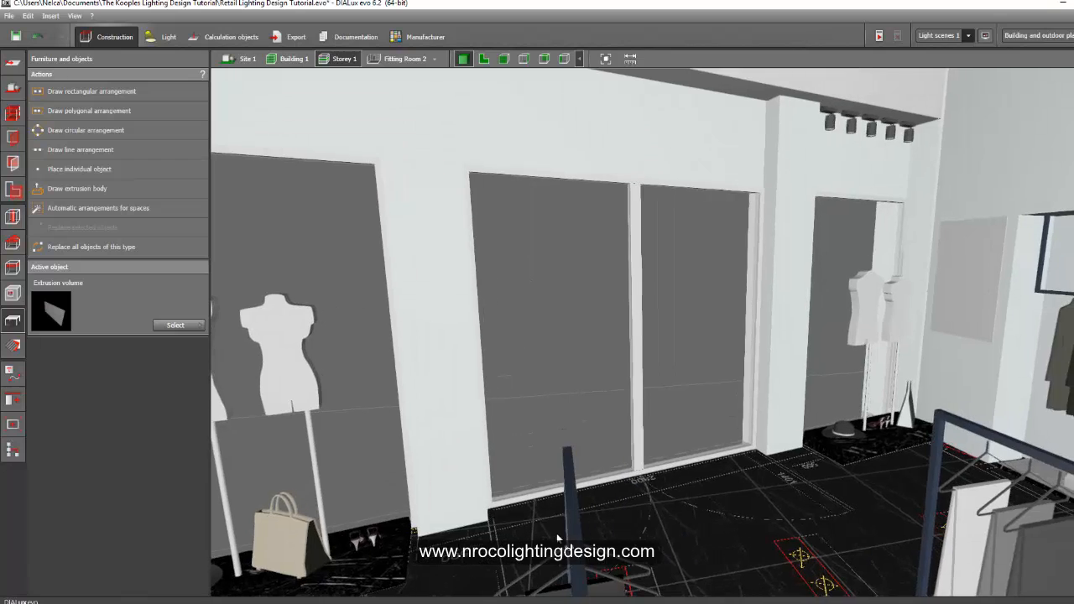
right_drag(556, 533, 626, 519)
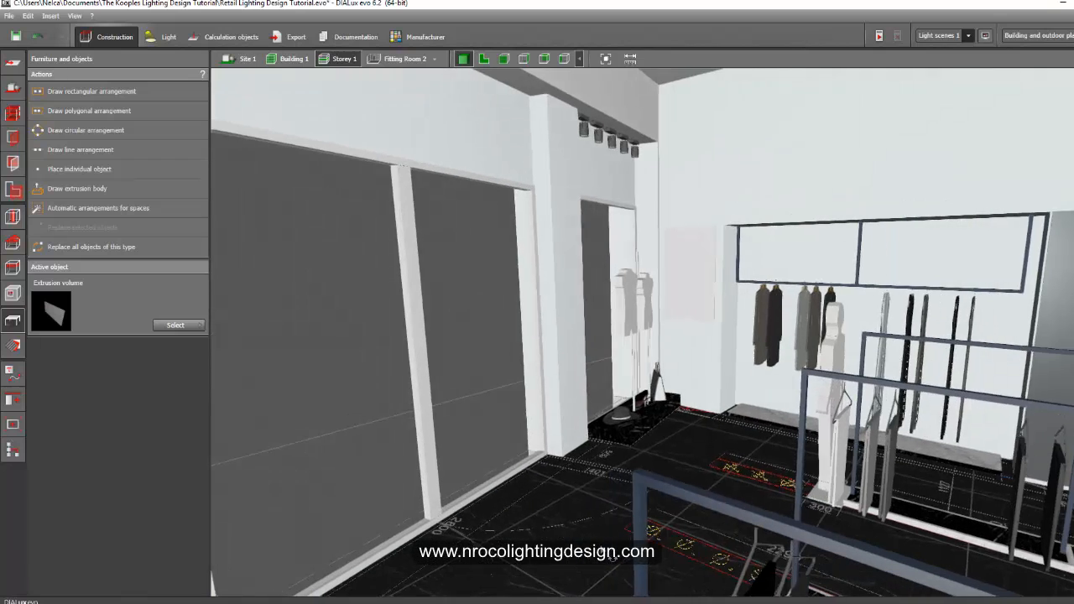
click(597, 136)
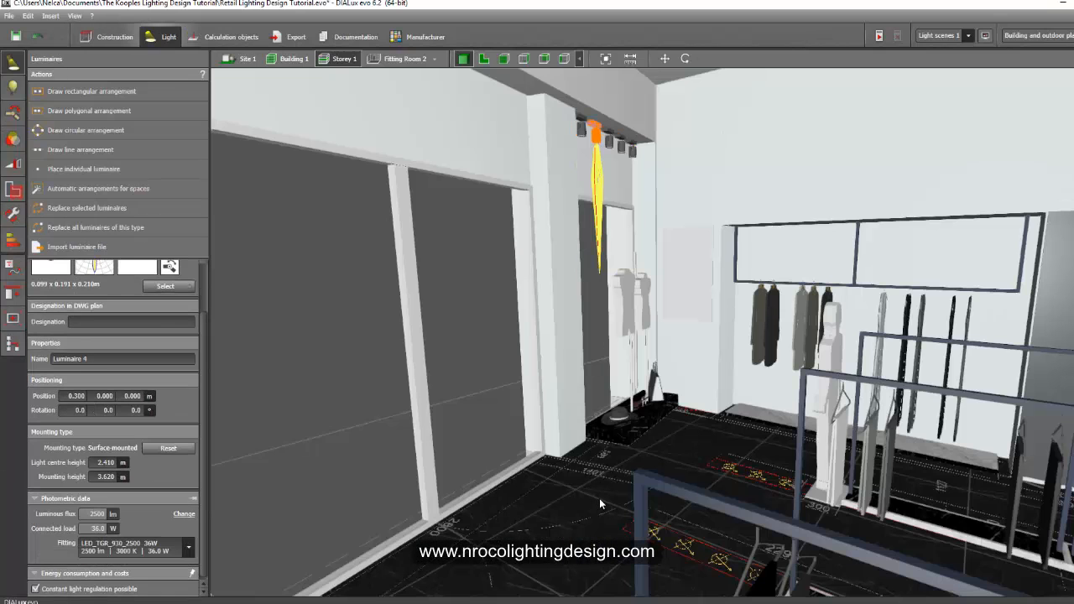
Orbit and zoom the 3D view around the show-window spotlight row.
click(601, 501)
right_drag(600, 502, 579, 531)
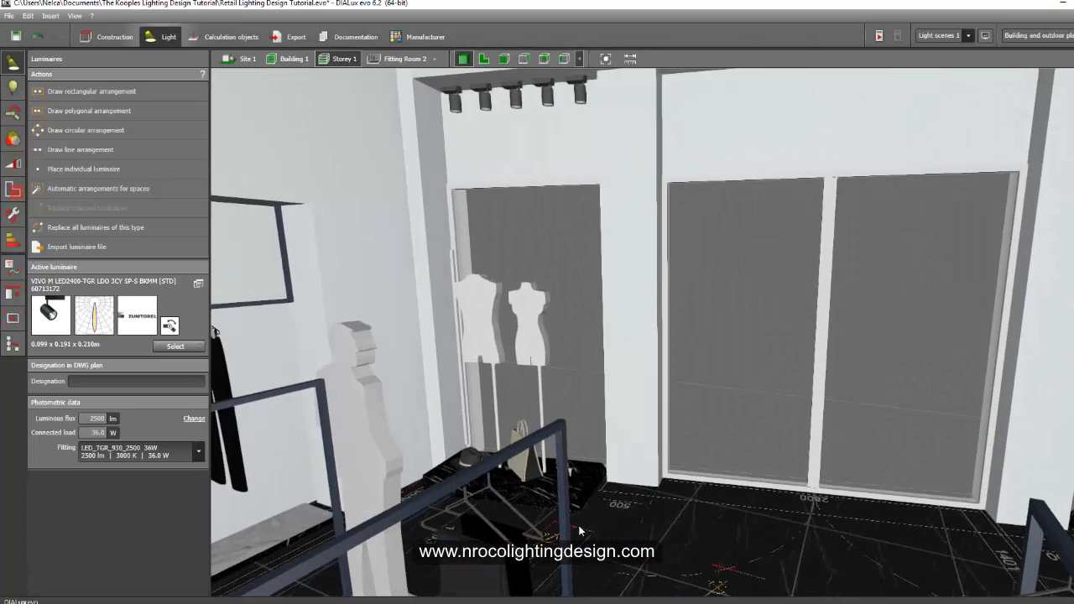
scroll(634, 524, up, 1)
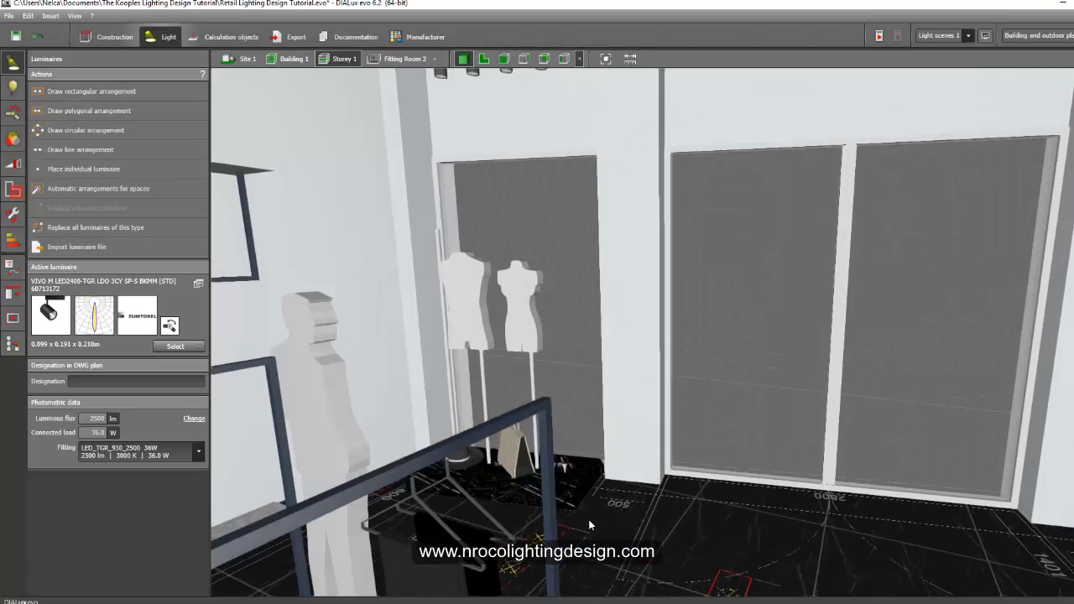
scroll(564, 511, down, 1)
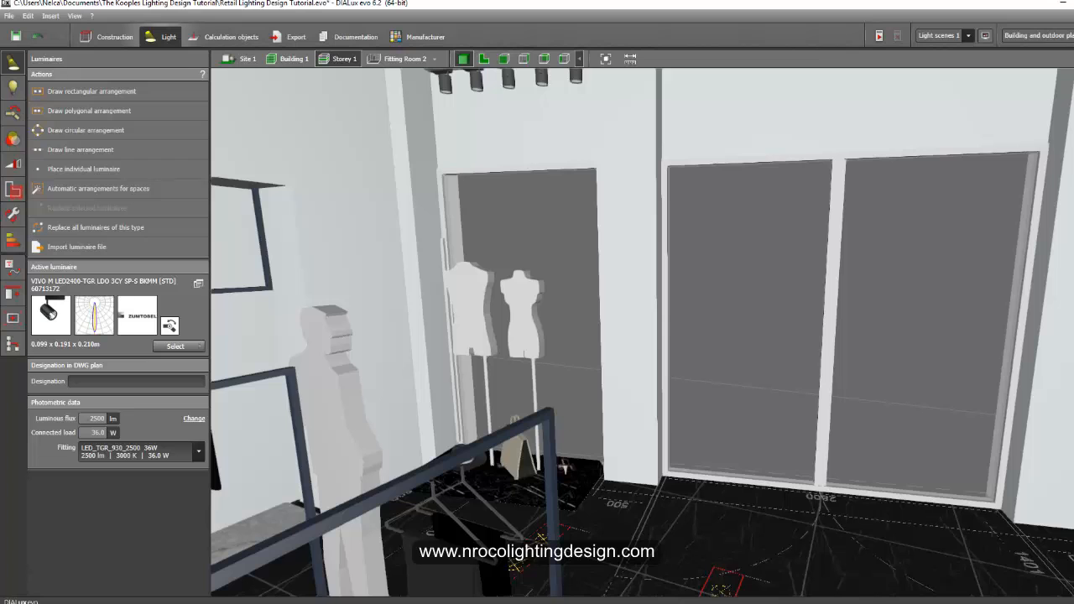
Switch to the browser and open the Zumtobel Supersystem II product page from the site search.
click(283, 550)
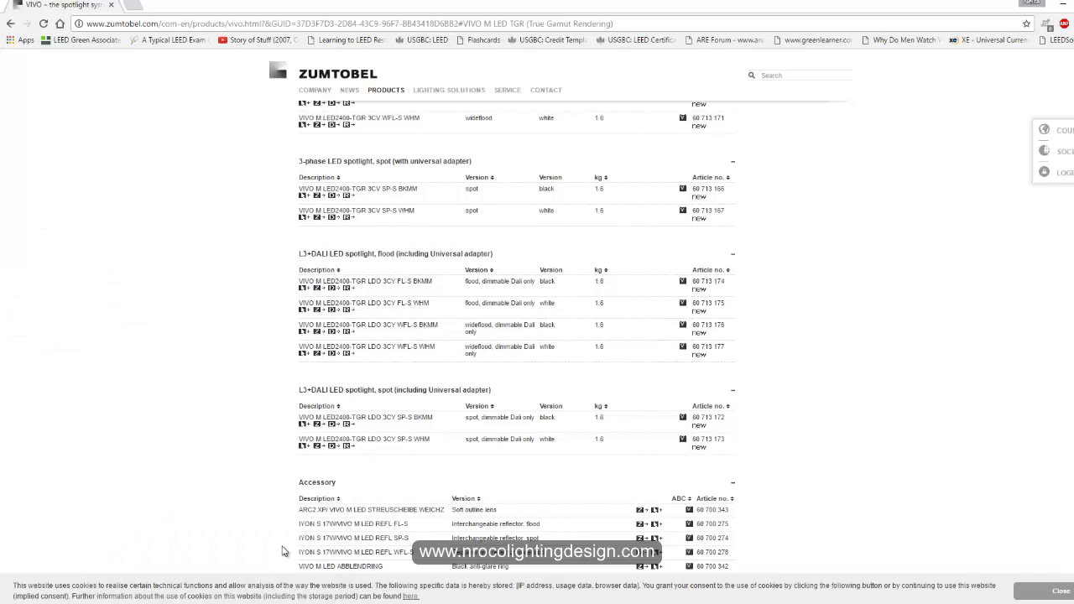
scroll(372, 192, up, 15)
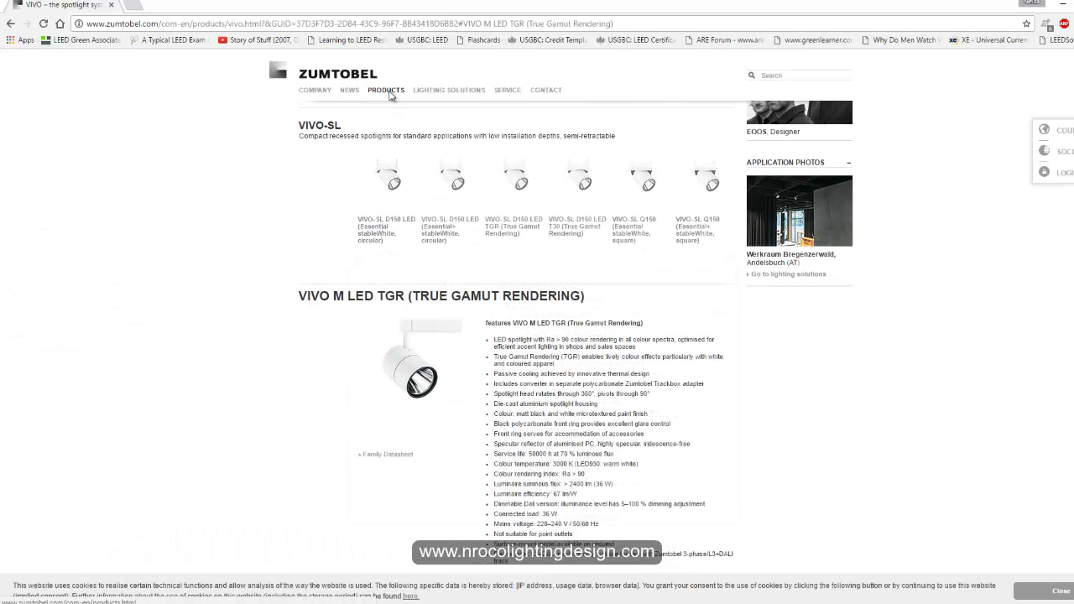
click(384, 90)
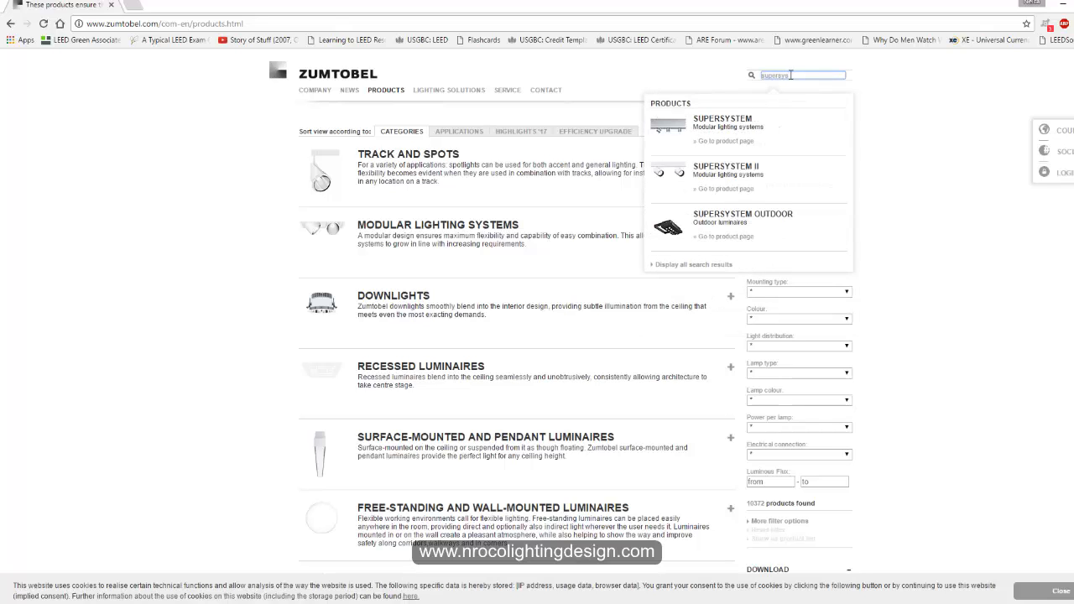
click(774, 176)
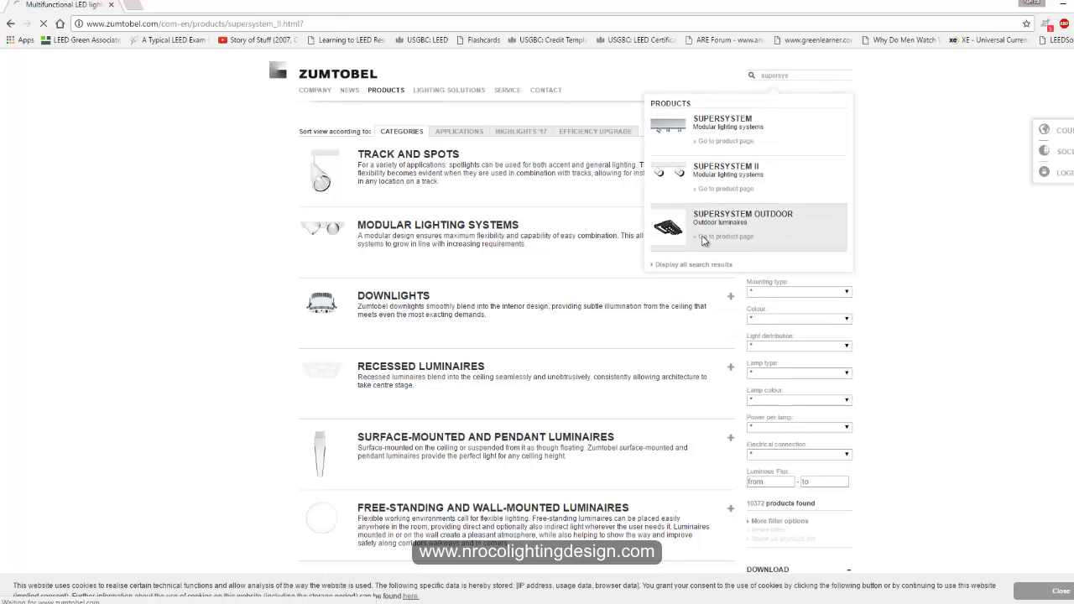
Scroll through the Supersystem II lighting modules, light units and track families on the product page.
scroll(531, 328, down, 2)
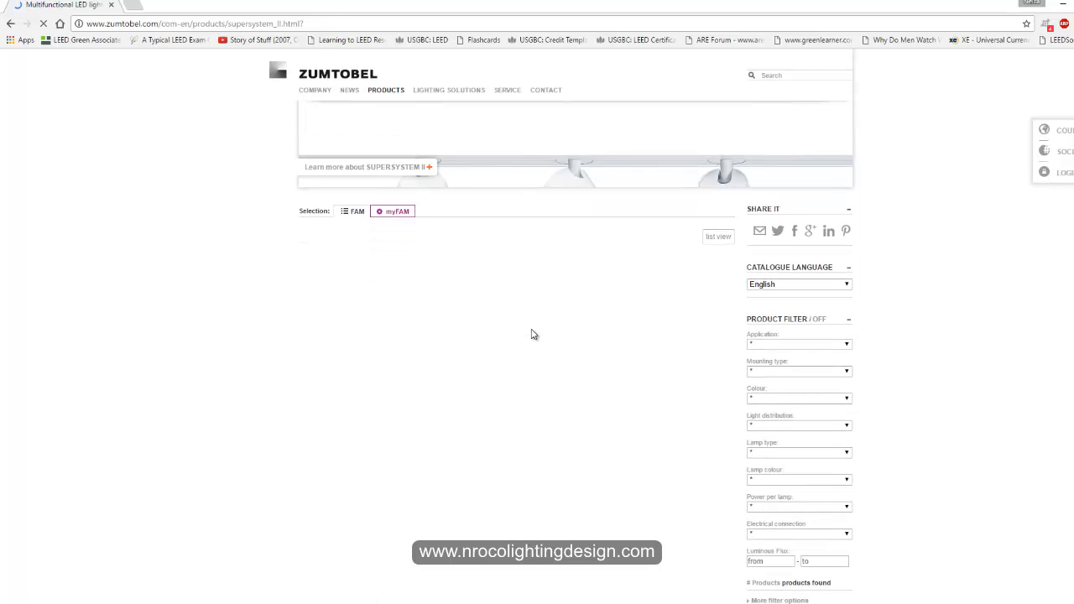
scroll(535, 339, down, 3)
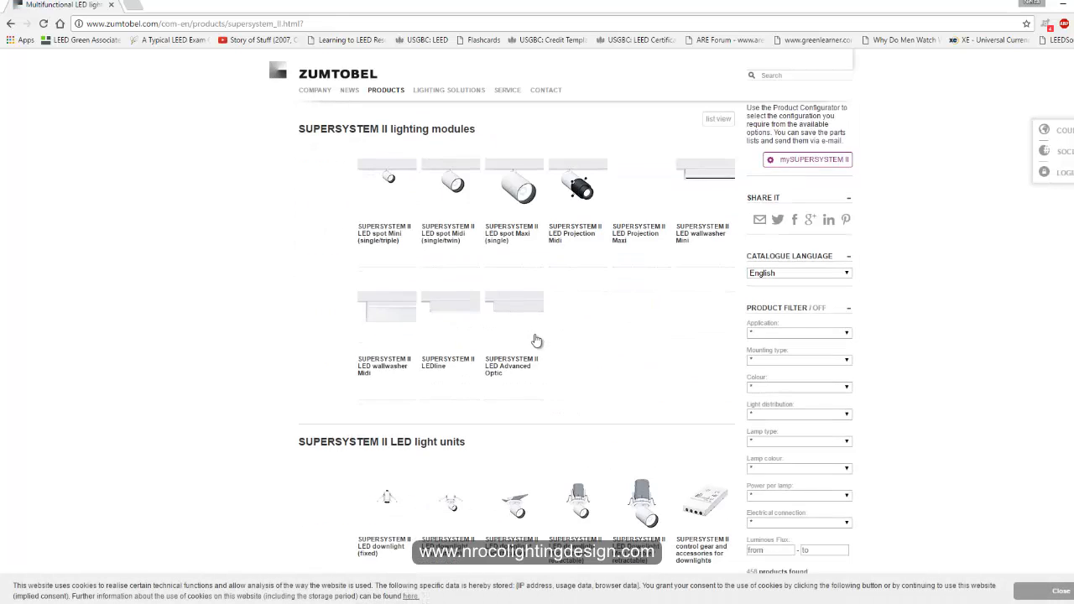
scroll(538, 343, down, 1)
scroll(163, 293, up, 2)
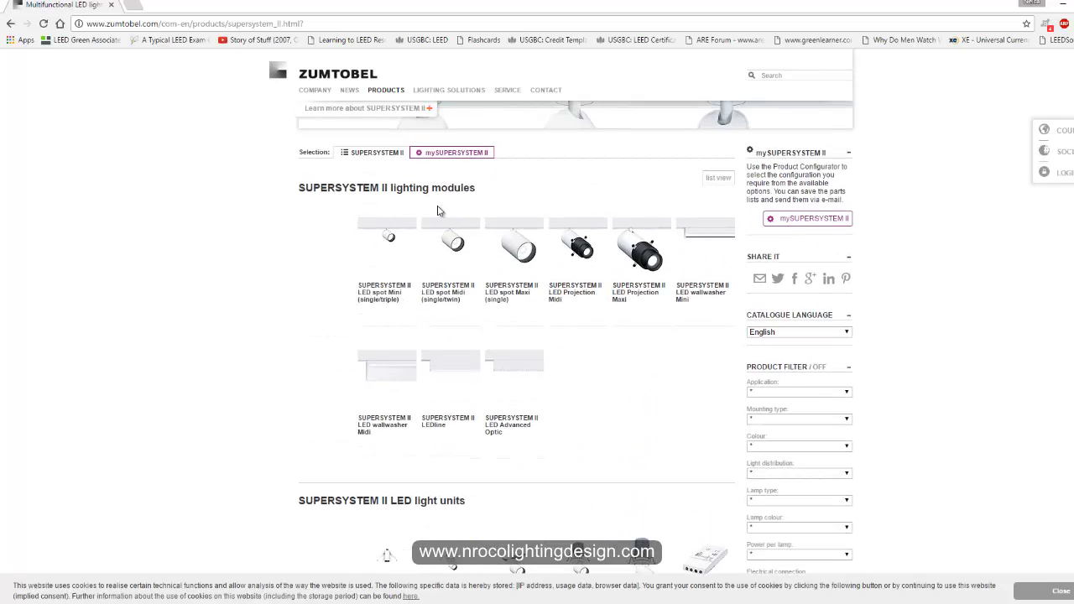
scroll(359, 398, down, 2)
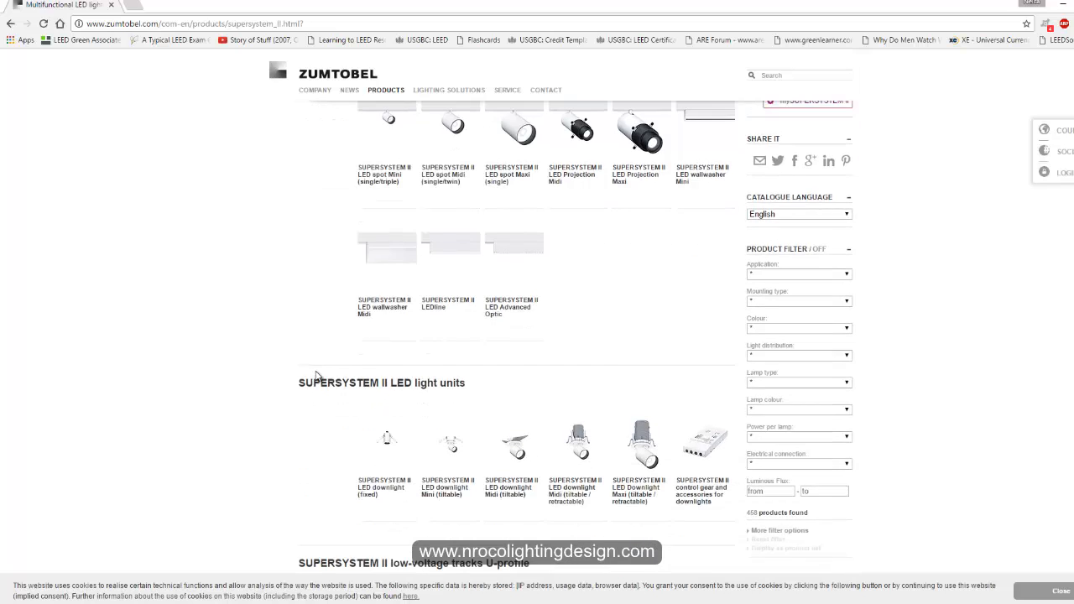
scroll(330, 419, down, 3)
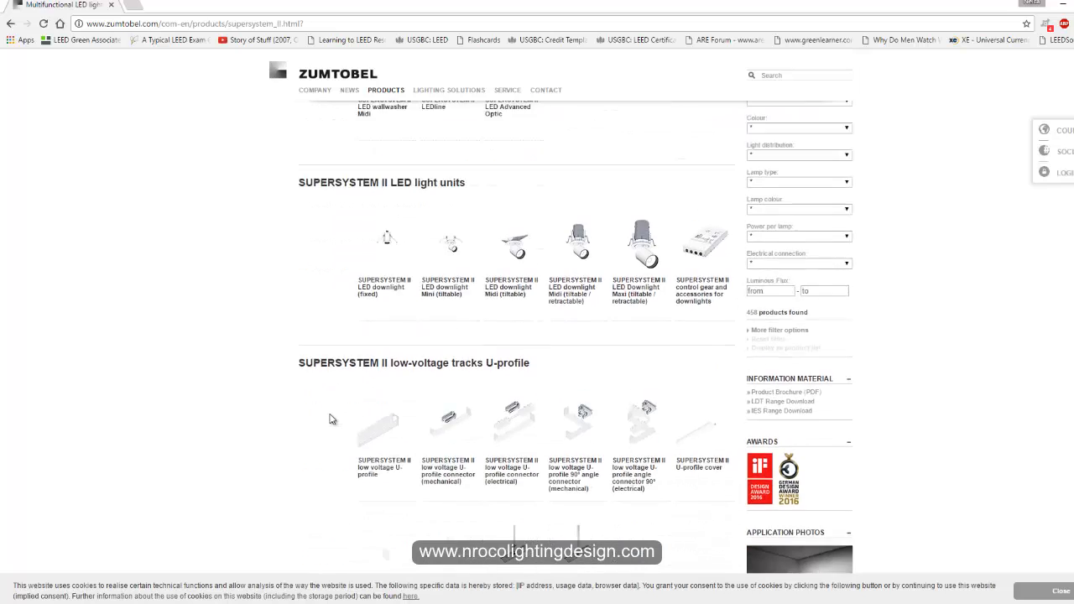
scroll(332, 421, down, 3)
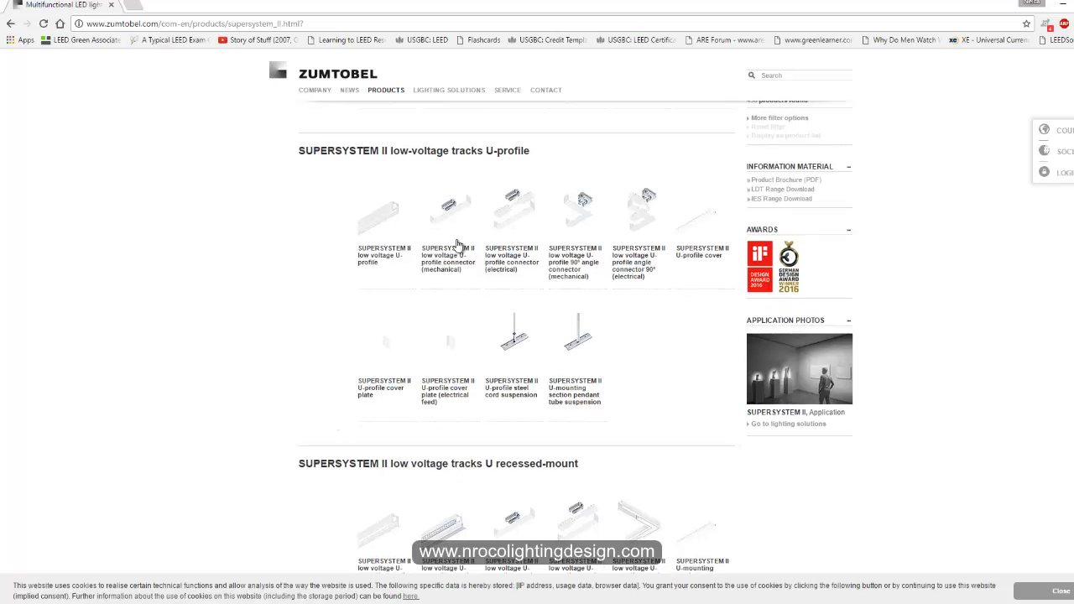
scroll(342, 389, down, 1)
scroll(335, 394, down, 3)
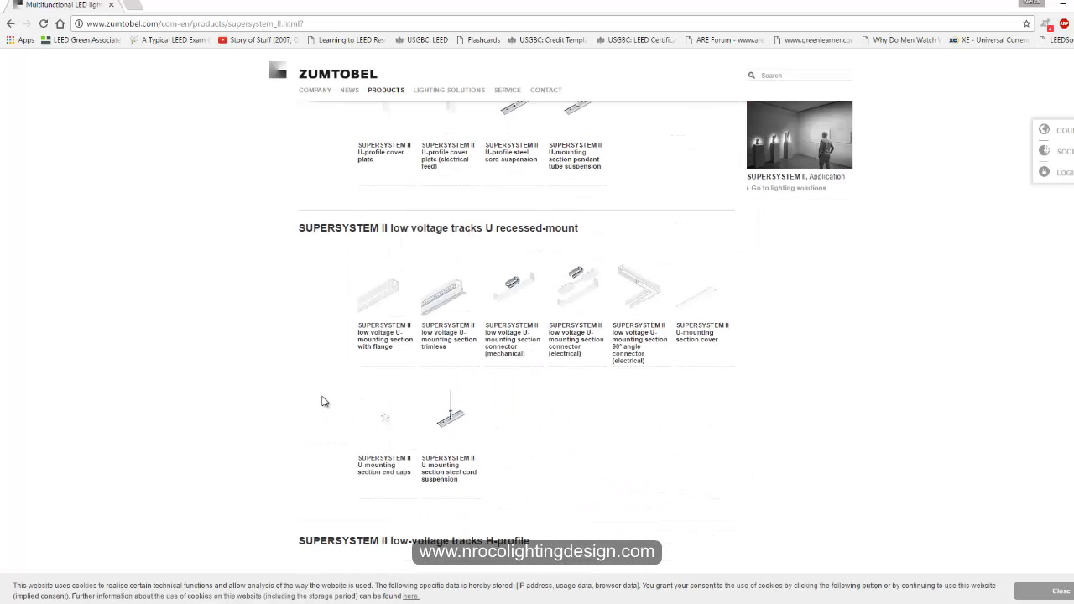
scroll(320, 420, down, 6)
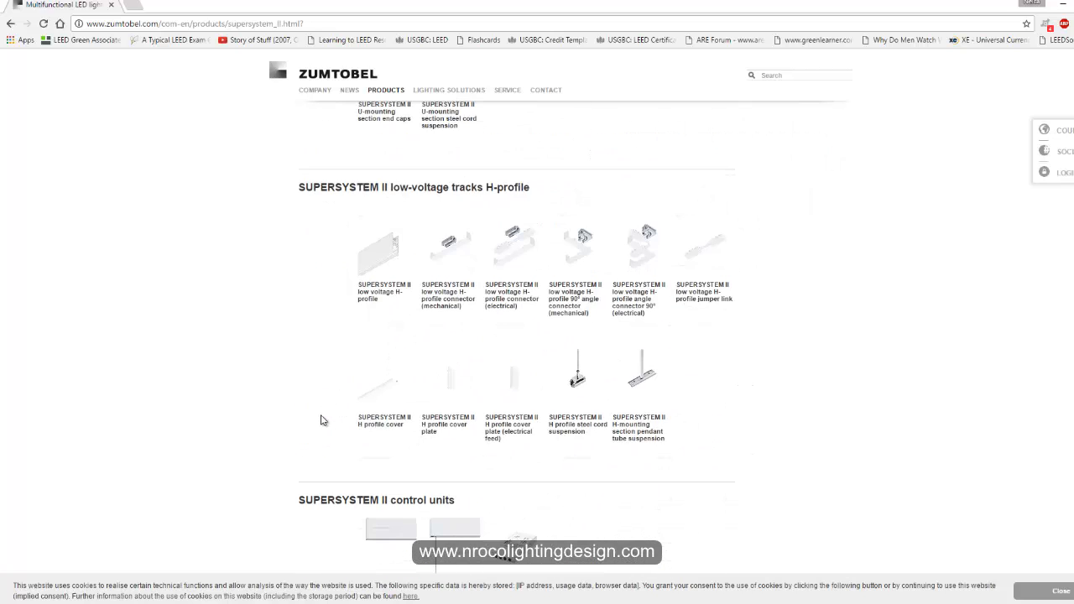
scroll(321, 420, up, 20)
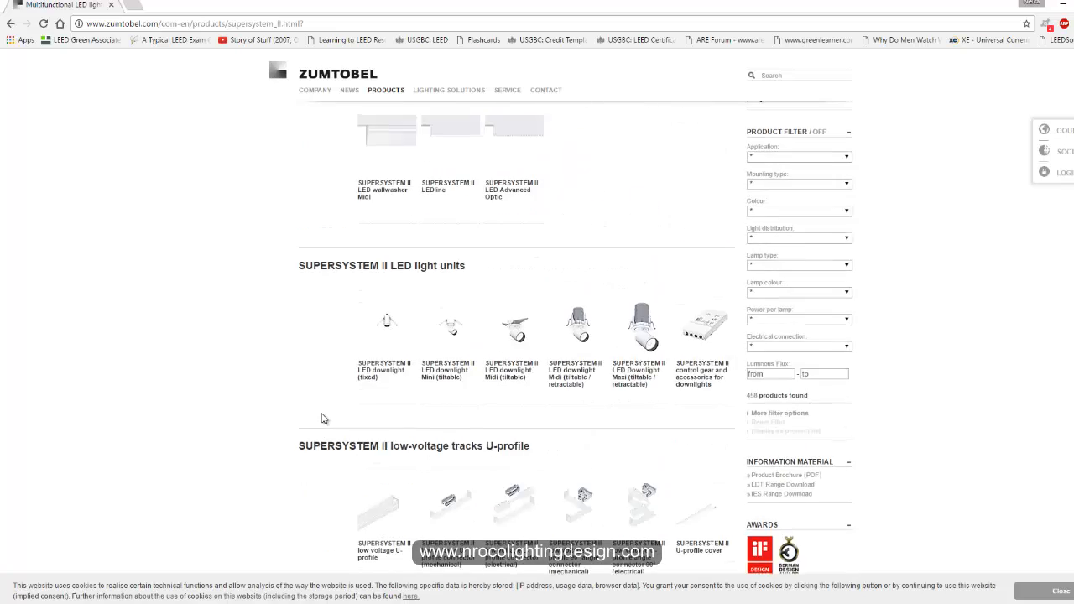
scroll(322, 417, down, 3)
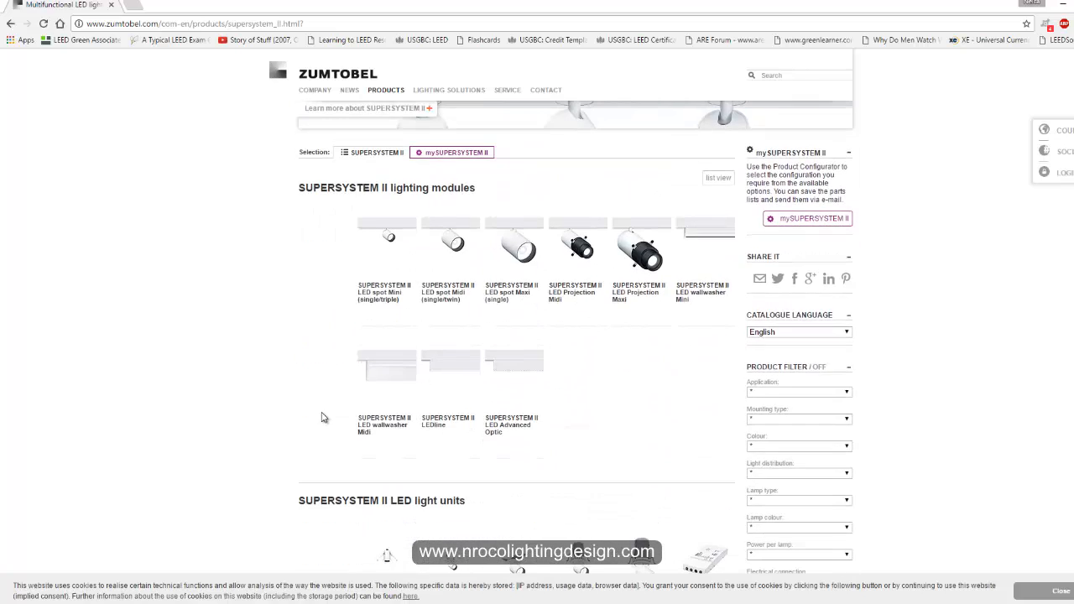
scroll(322, 417, down, 2)
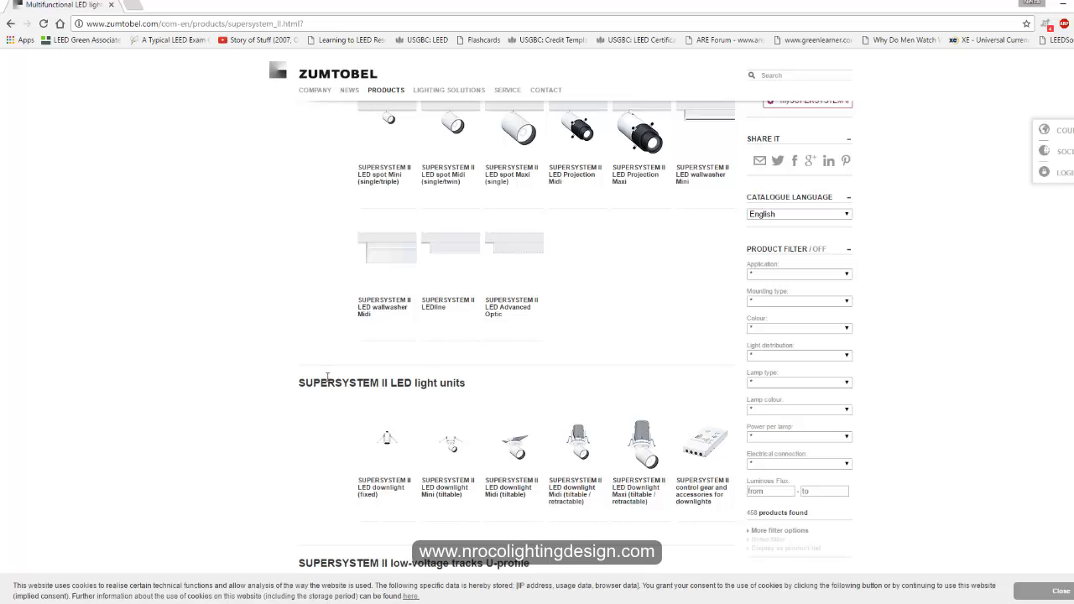
Compare the Supersystem II LED spot modules and open the LED spot Mini (single/triple) details.
mouse_move(392, 198)
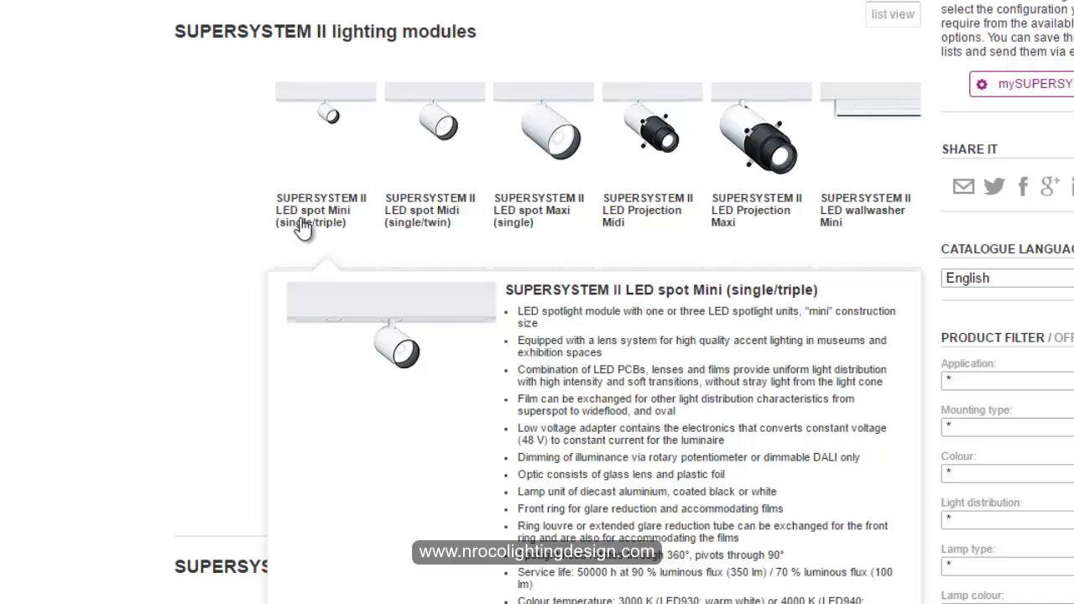
mouse_move(402, 228)
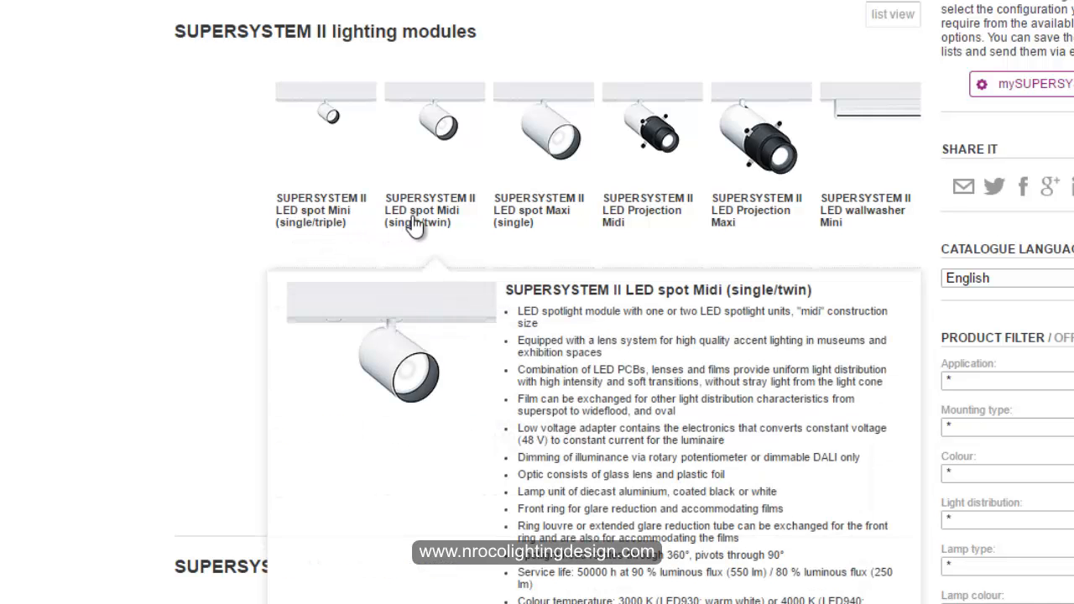
mouse_move(548, 220)
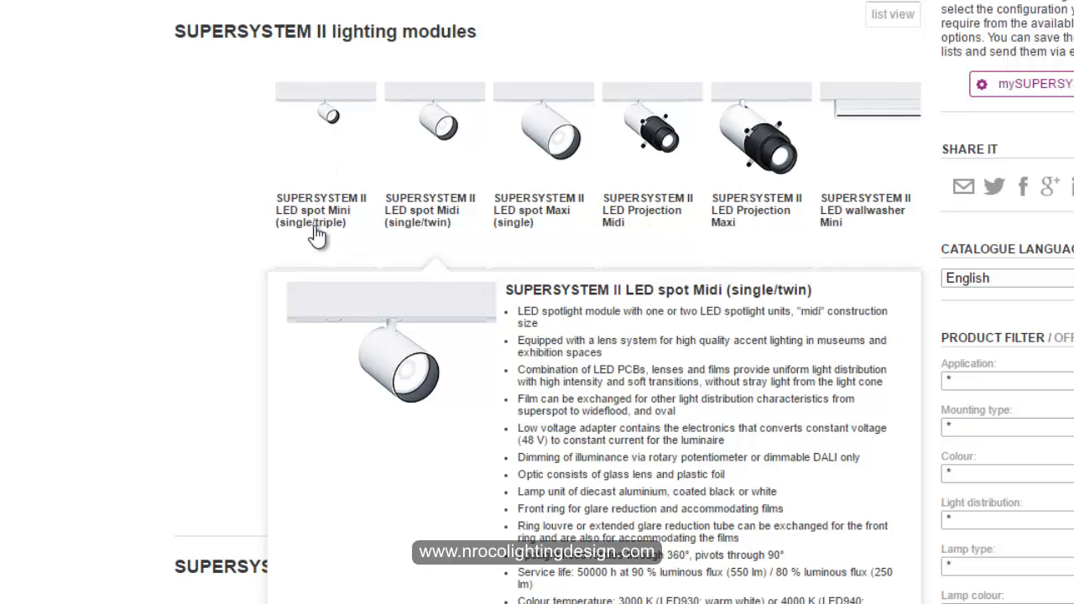
click(510, 237)
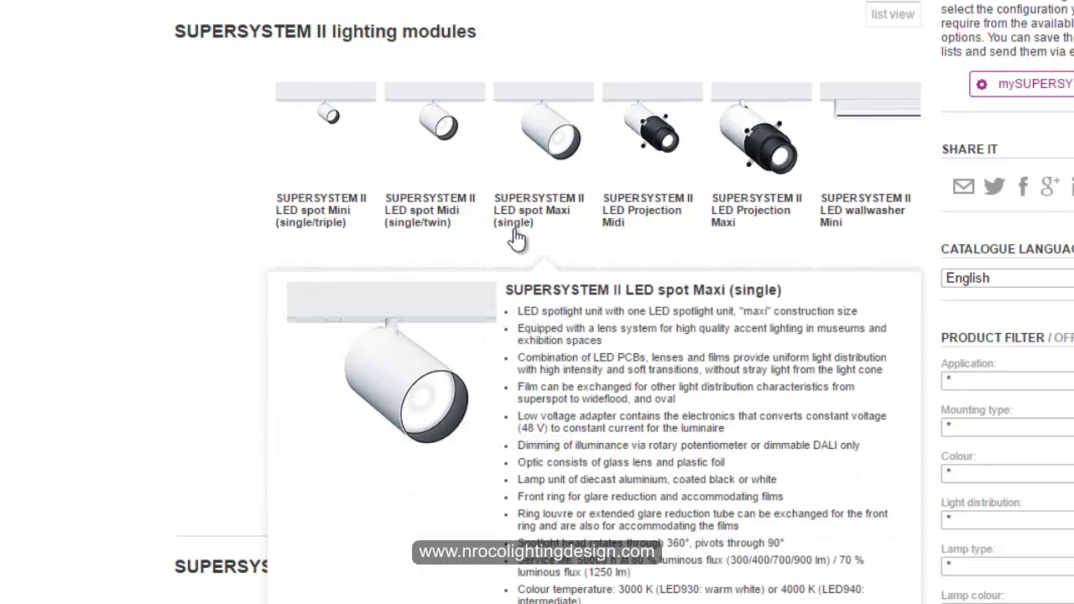
click(374, 164)
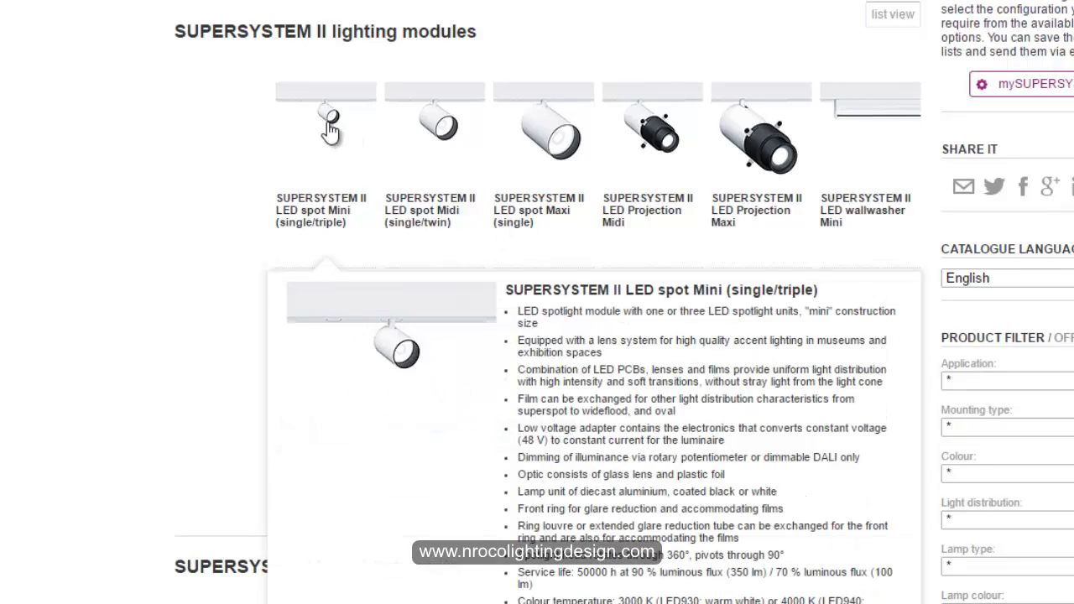
click(288, 229)
Expand the spot unit with 3 LED spots and 48 V adapter and review its article list.
scroll(223, 424, down, 2)
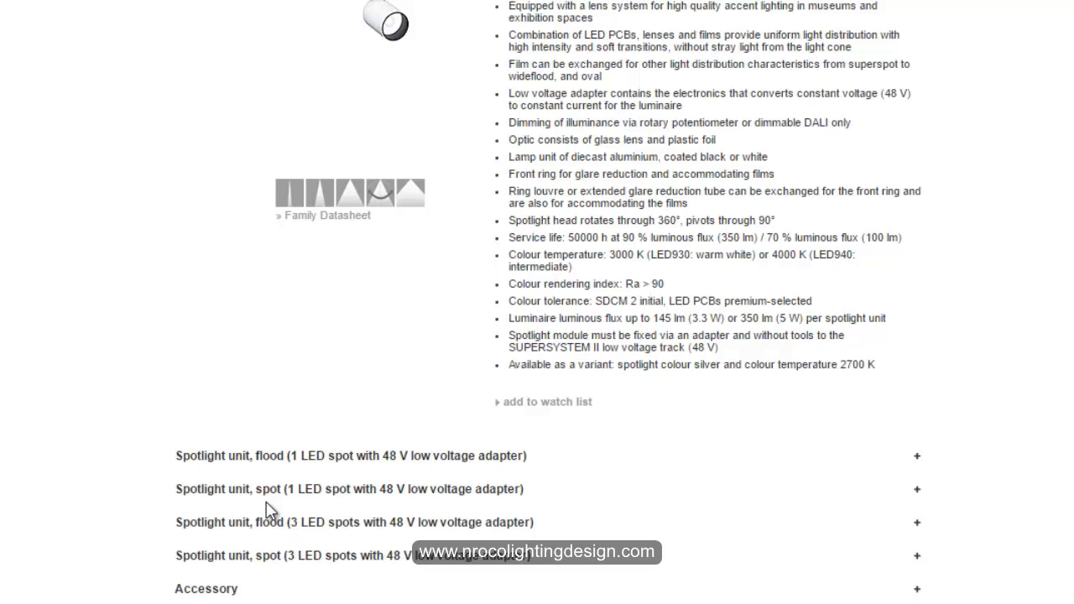
click(251, 560)
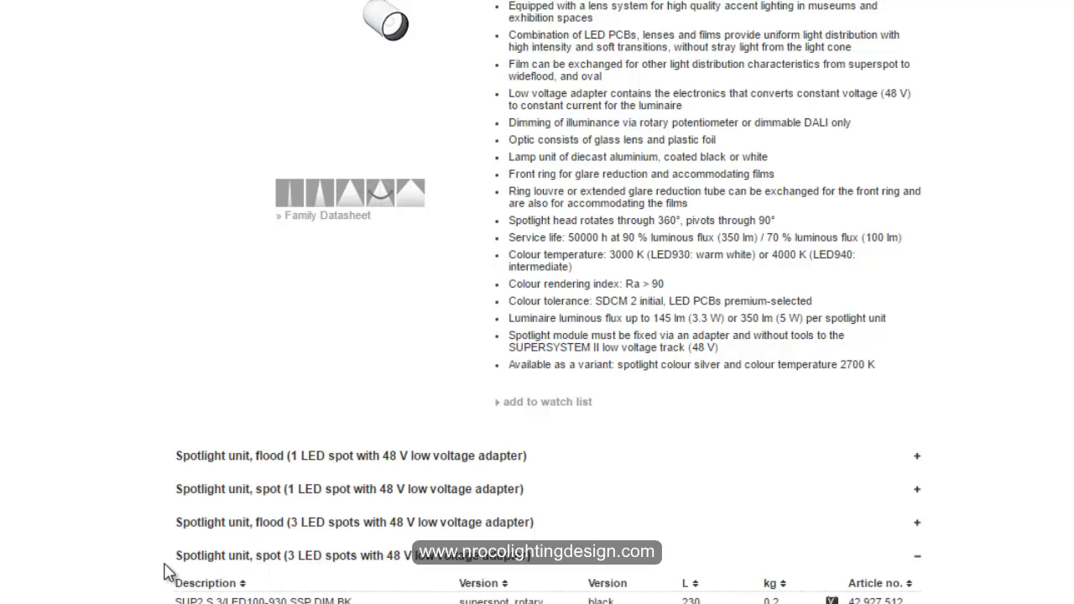
scroll(165, 579, down, 5)
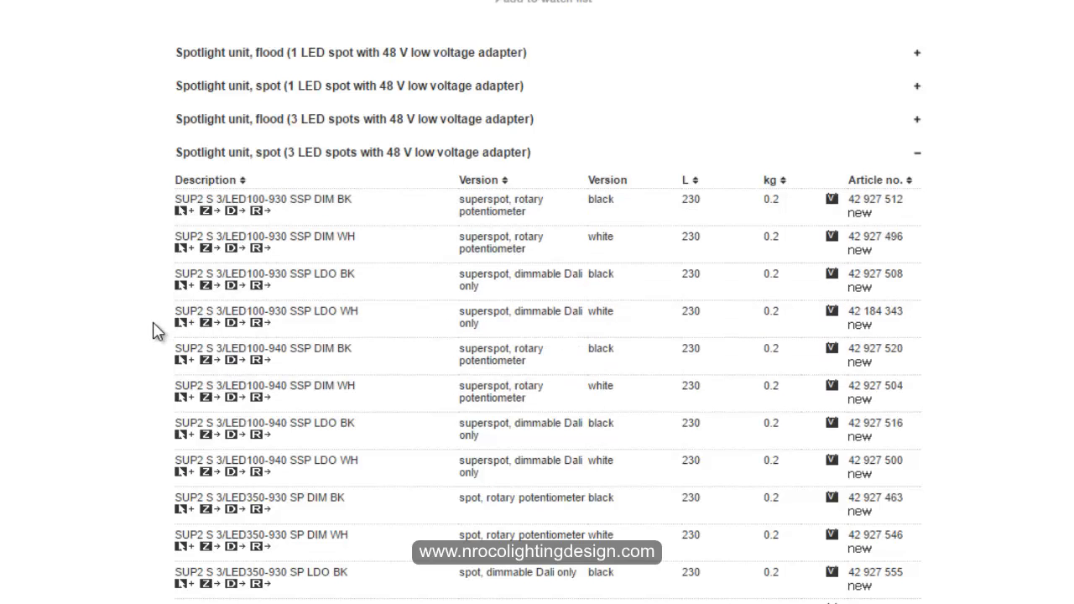
scroll(496, 277, down, 1)
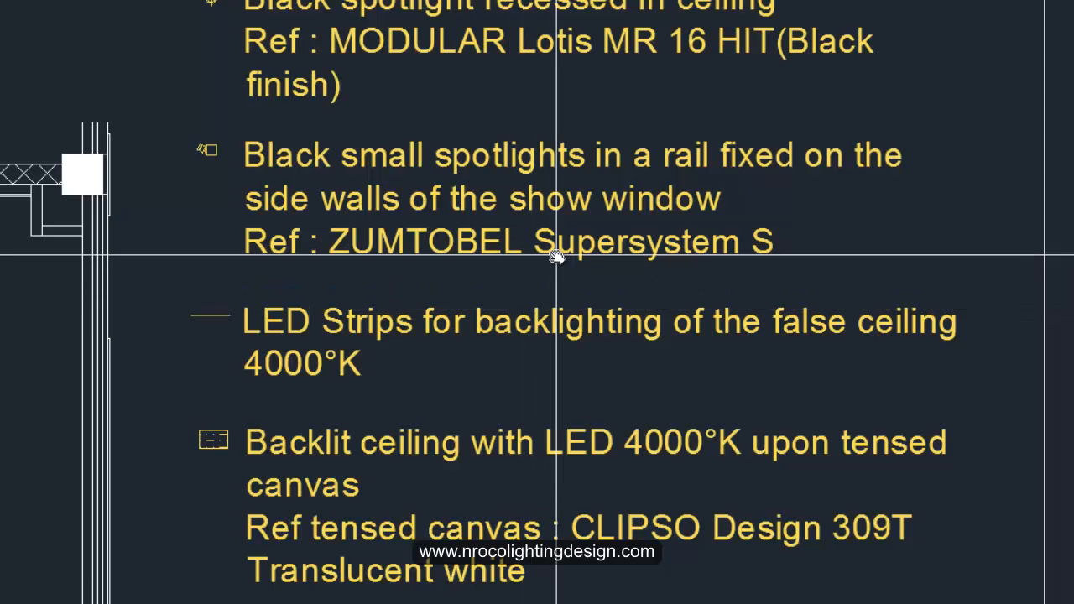
Switch to AutoCAD and review the legend entry for the small rail spotlights on the show-window side walls.
mouse_move(576, 134)
middle_down()
mouse_move(571, 492)
mouse_move(558, 228)
middle_up()
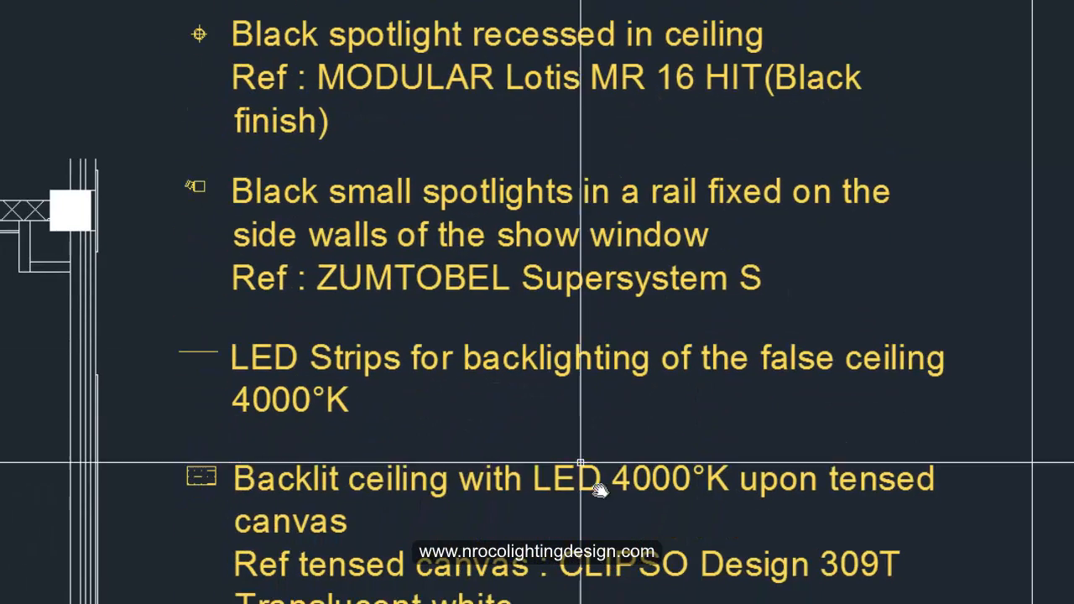
scroll(576, 366, down, 2)
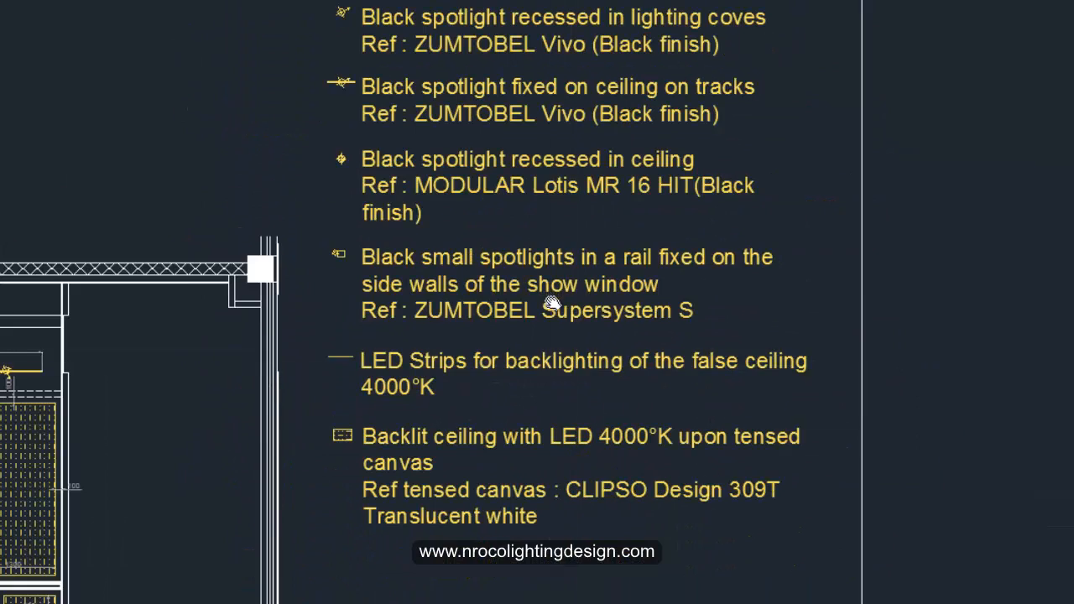
scroll(495, 258, up, 2)
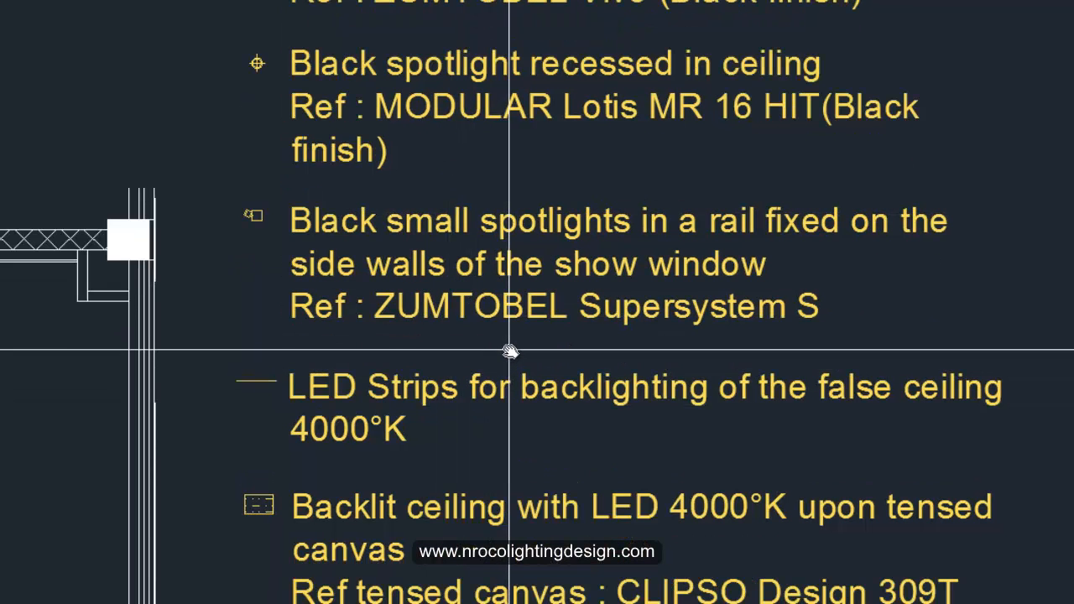
scroll(516, 340, down, 2)
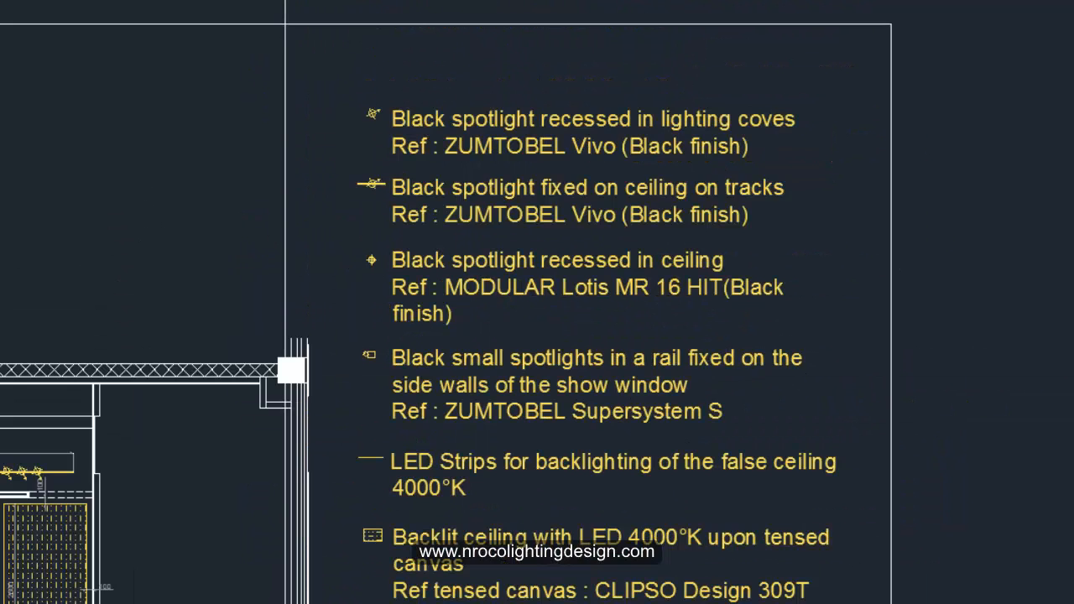
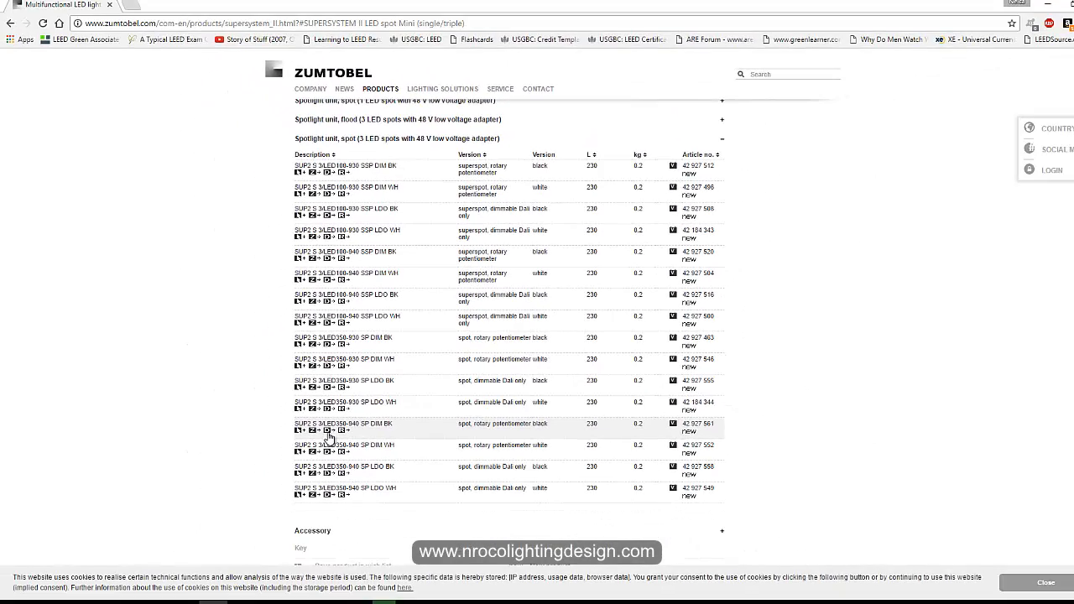
Download the DIALux file for the SUP2 S 3/LED350-940 SP DIM BK spot unit and open it.
click(329, 438)
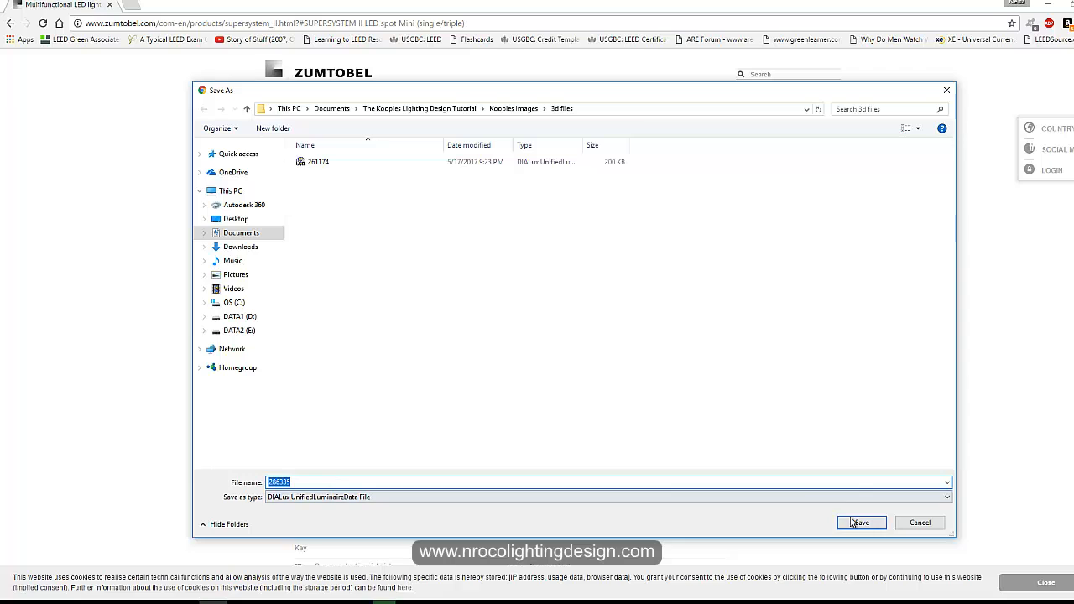
key(Return)
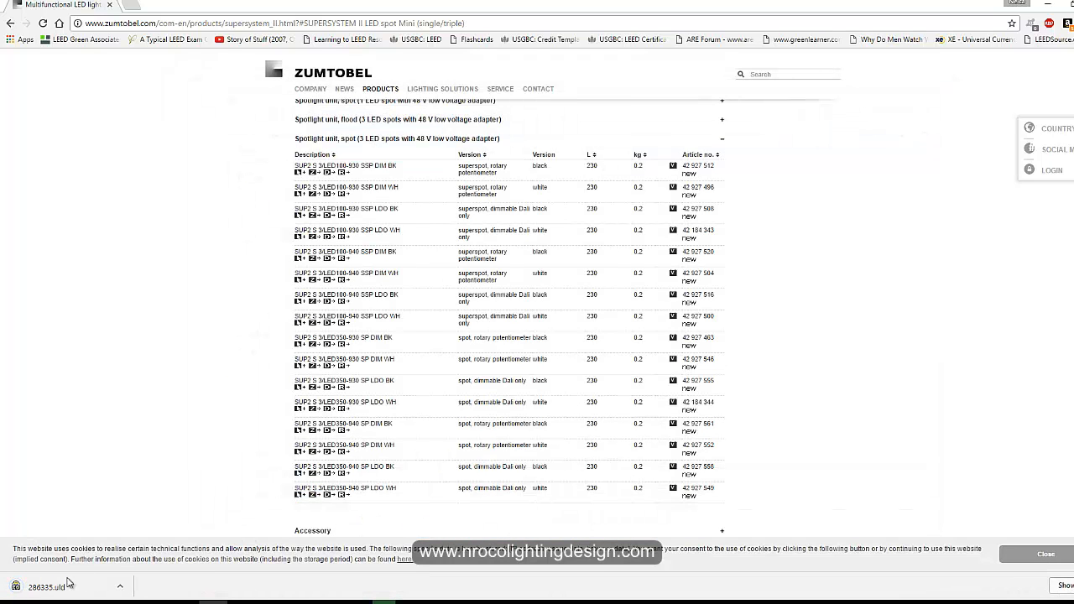
click(67, 583)
click(230, 585)
click(240, 602)
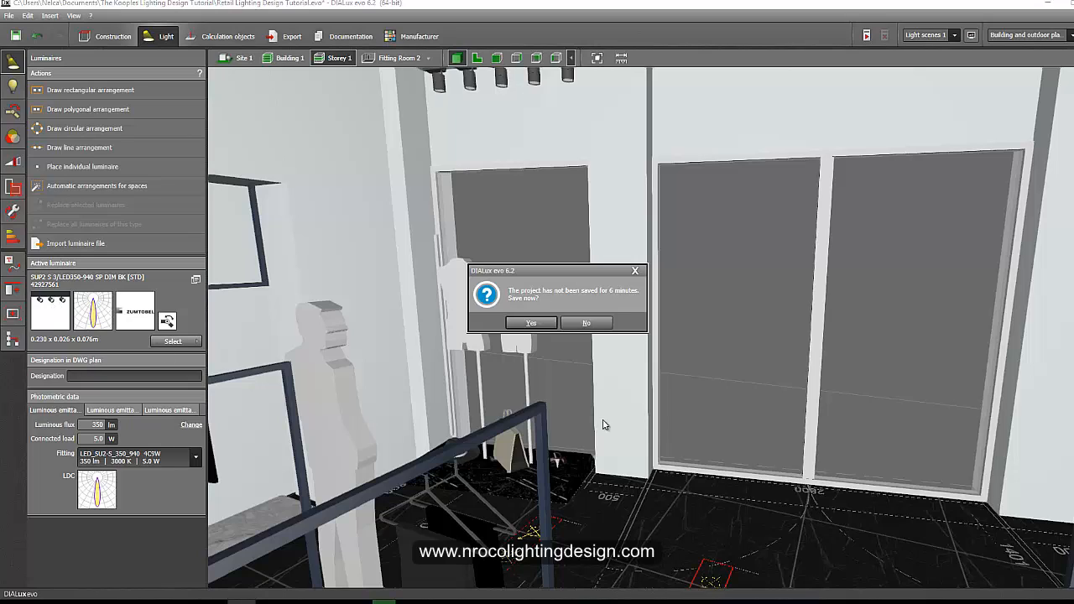
Decline saving, then pick the graphite black material from the display rail and apply it to the show-window frame edge.
click(635, 270)
right_drag(482, 394, 554, 364)
right_drag(485, 387, 584, 420)
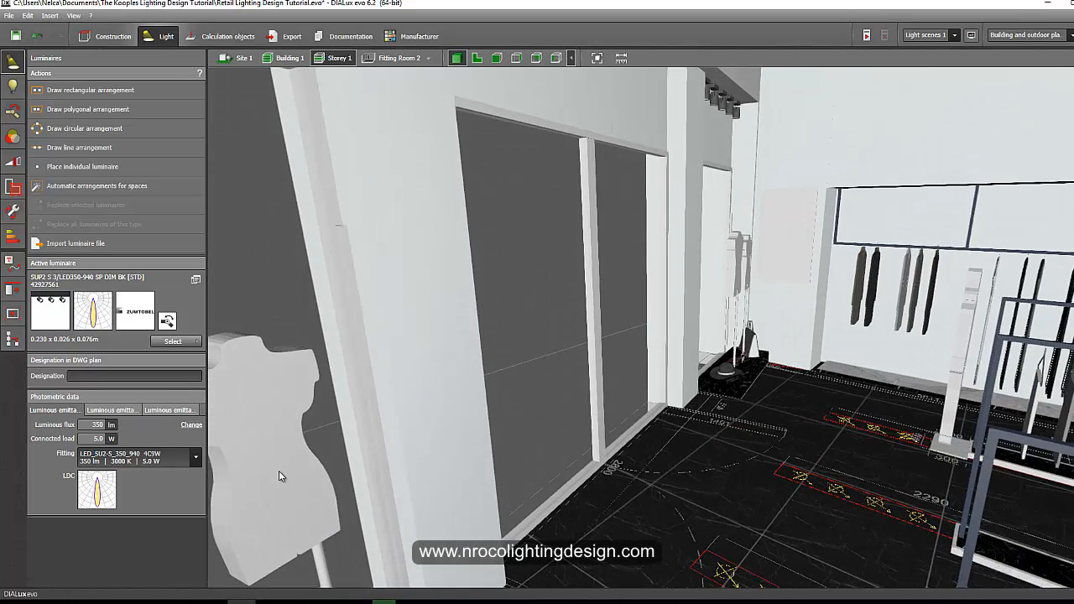
click(108, 36)
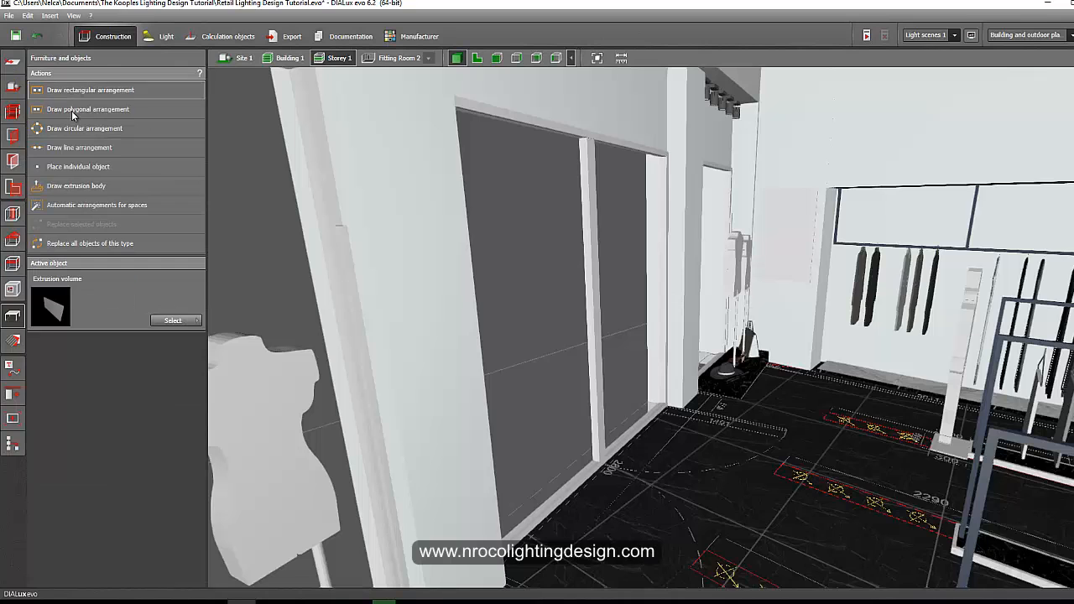
click(15, 342)
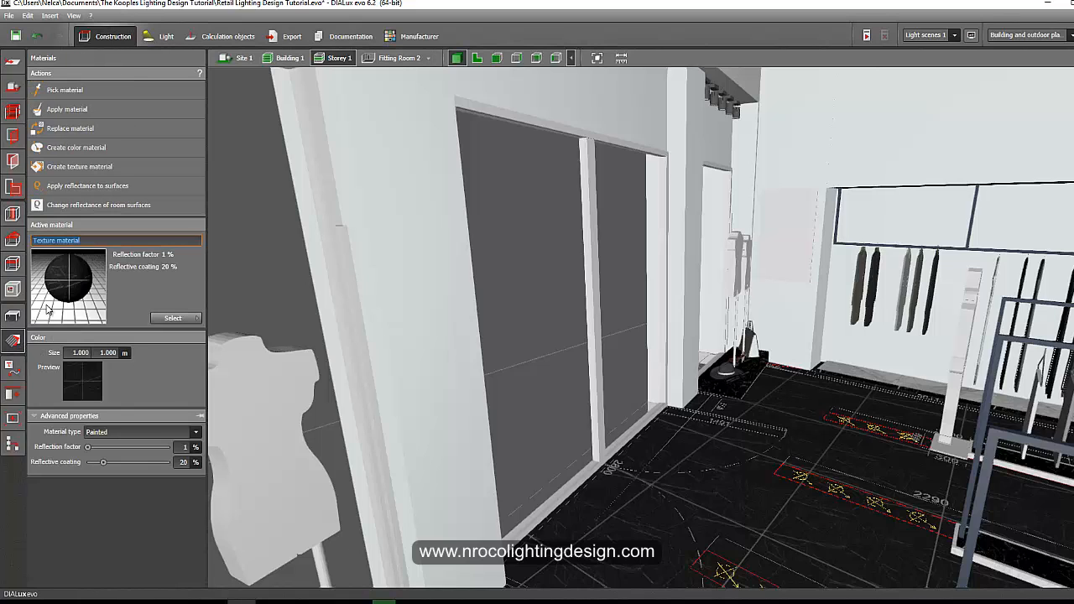
click(68, 89)
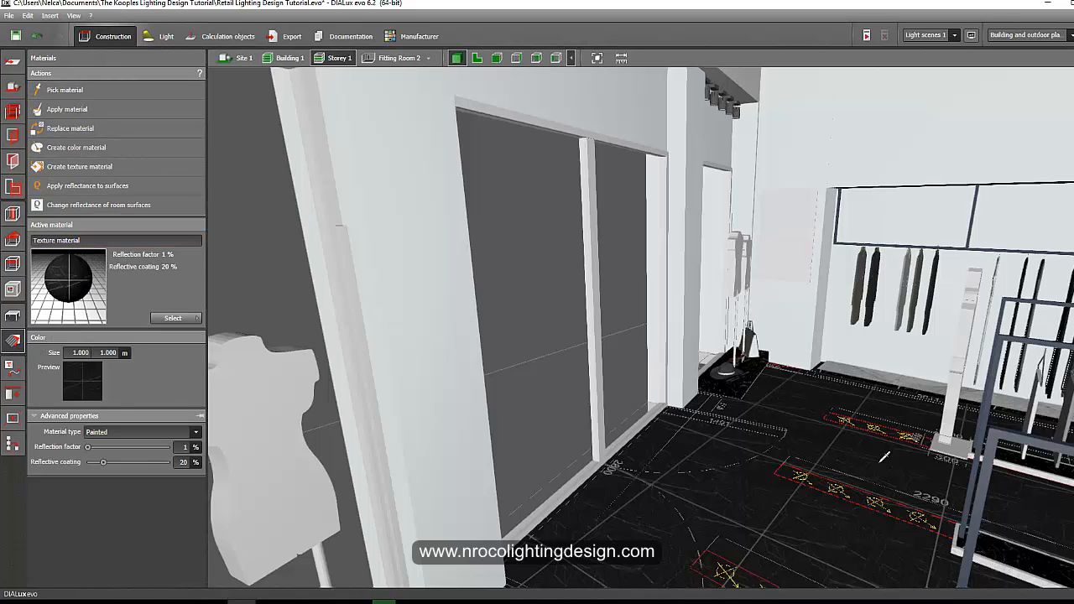
click(984, 477)
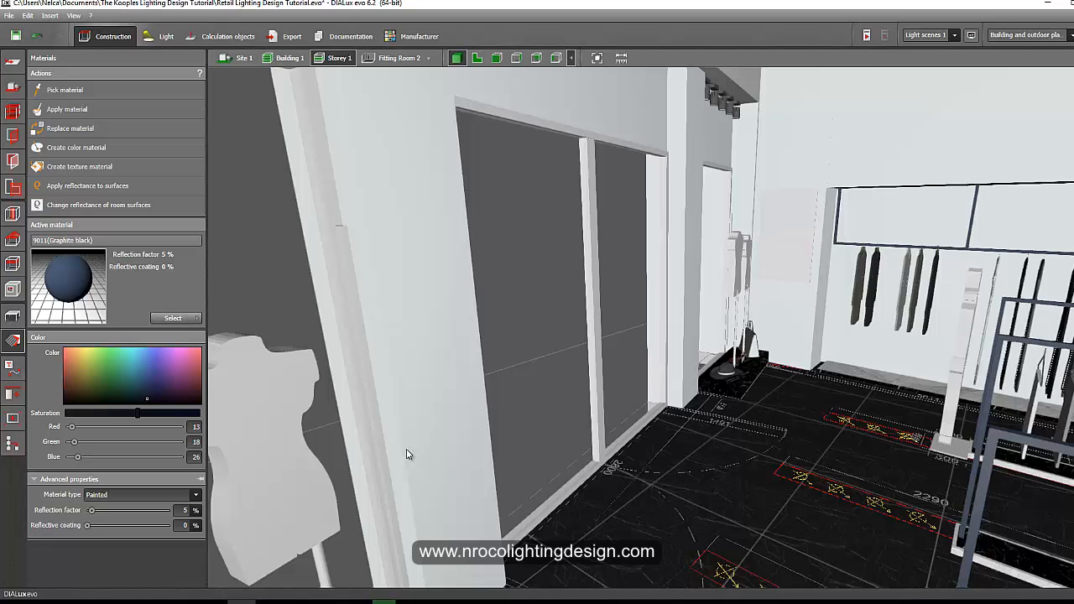
drag(356, 335, 358, 334)
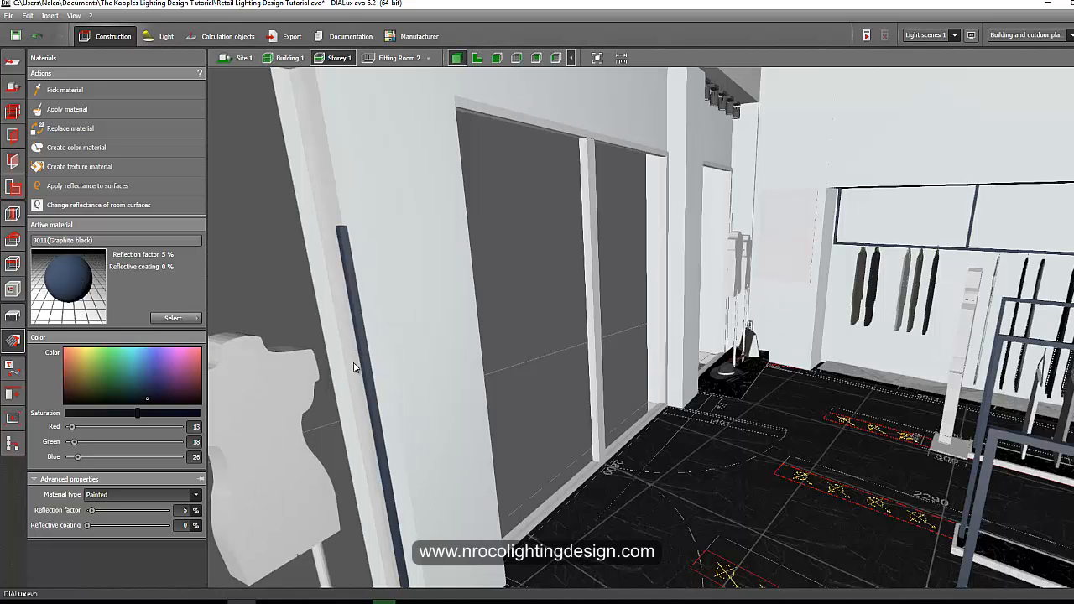
Apply the graphite black material to the edge of the second show-window frame.
right_drag(391, 433, 294, 419)
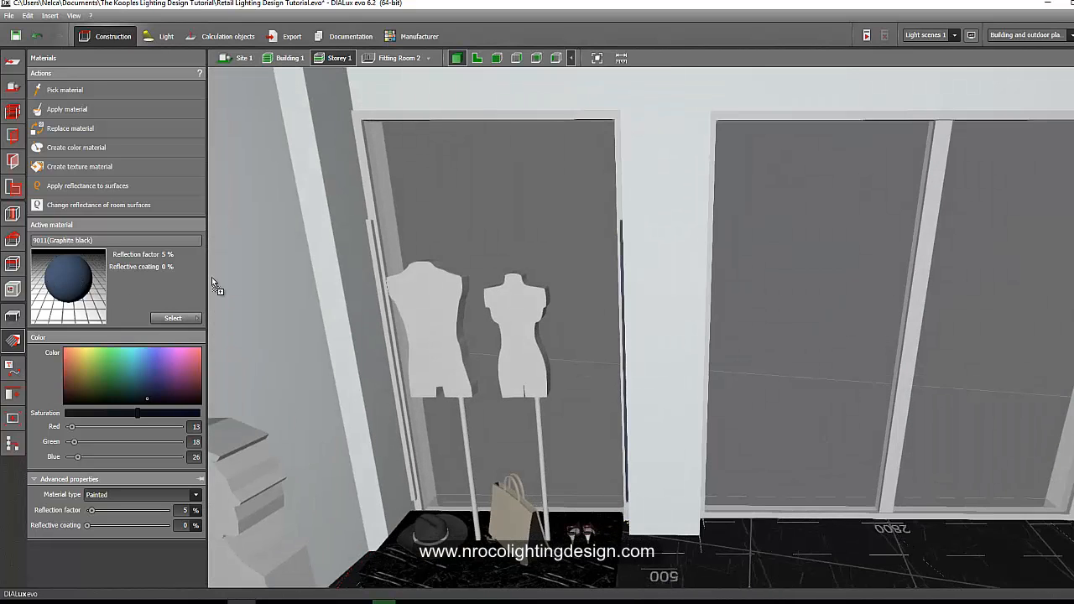
drag(377, 275, 377, 273)
right_drag(609, 311, 95, 227)
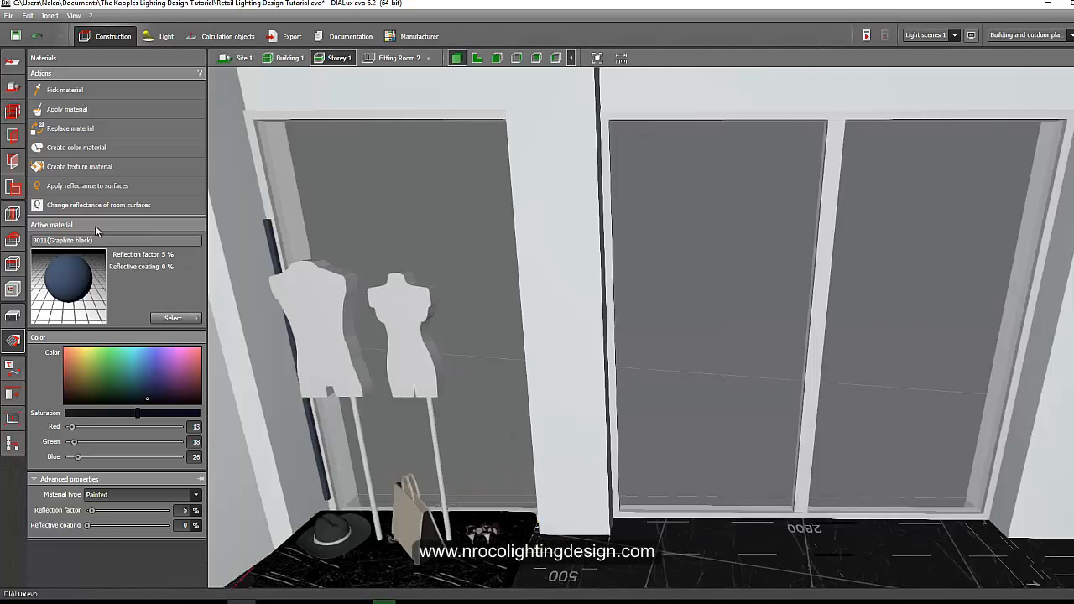
right_drag(688, 294, 524, 286)
right_drag(408, 329, 414, 359)
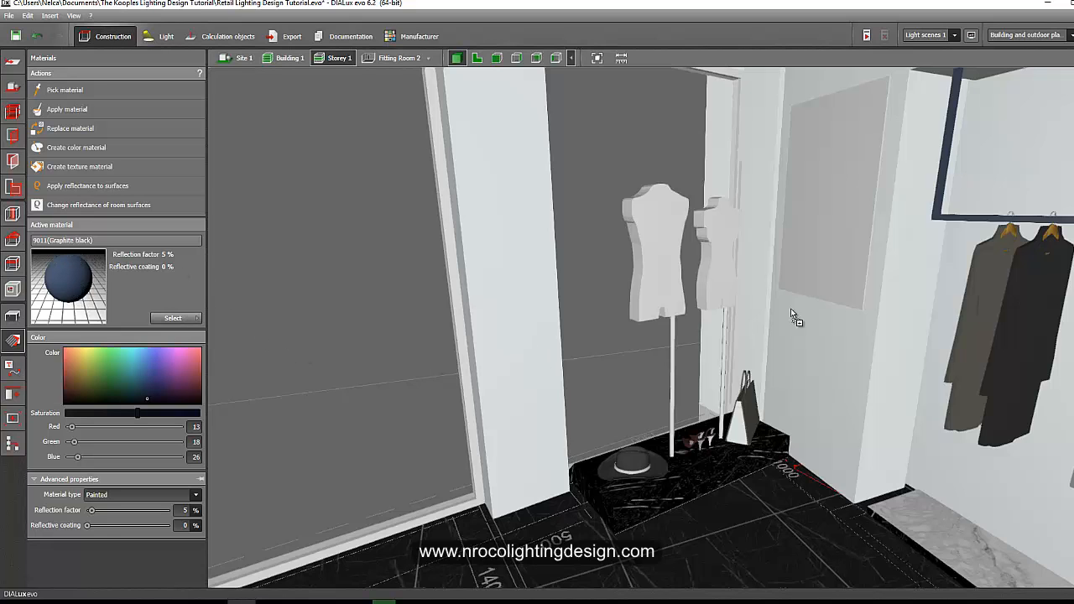
right_drag(668, 332, 587, 361)
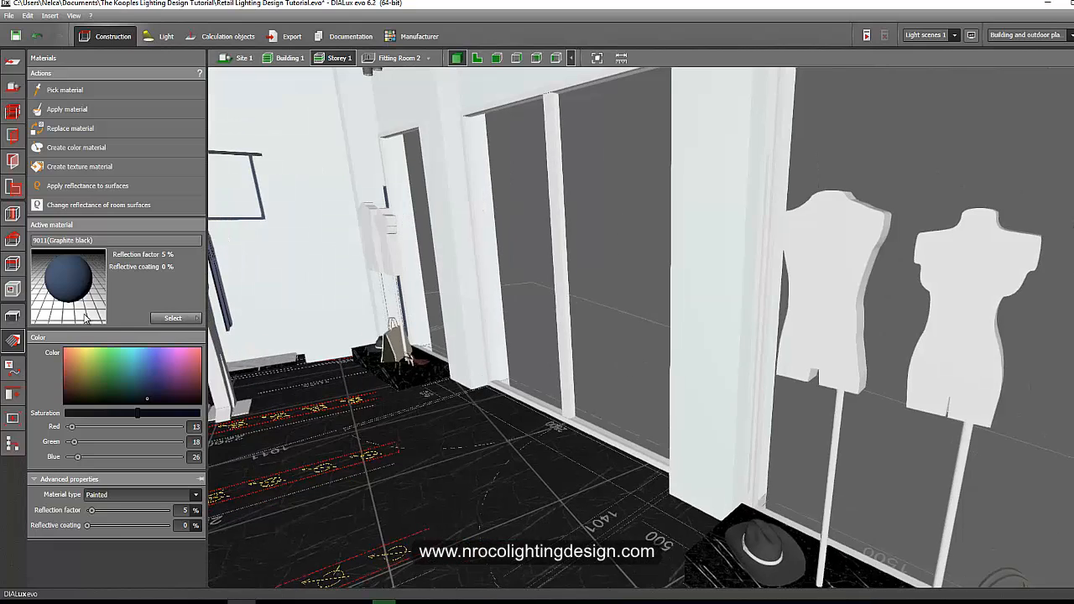
click(764, 208)
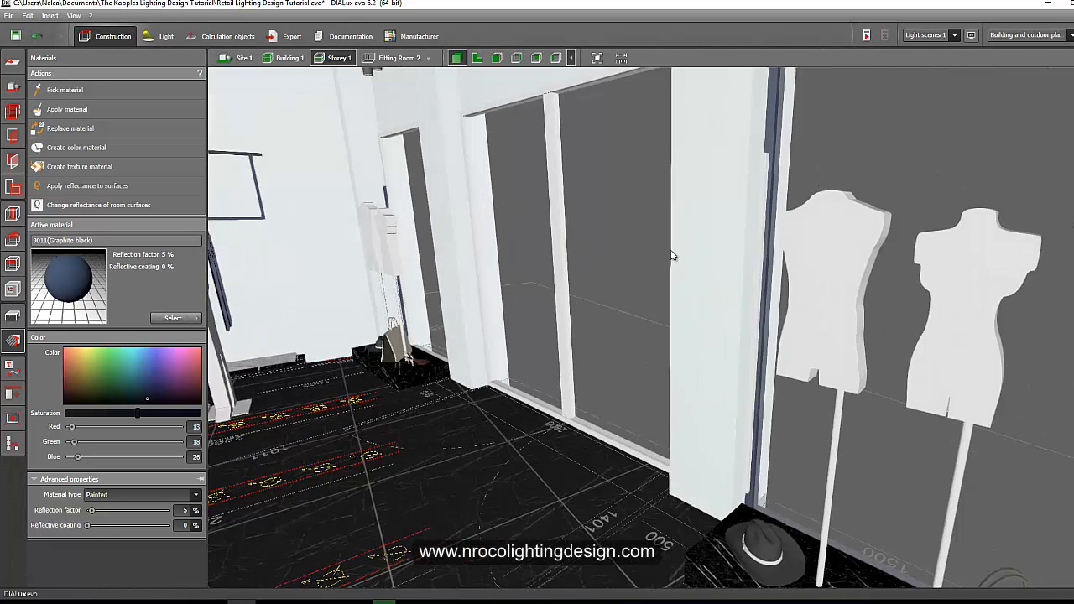
key(ctrl+z)
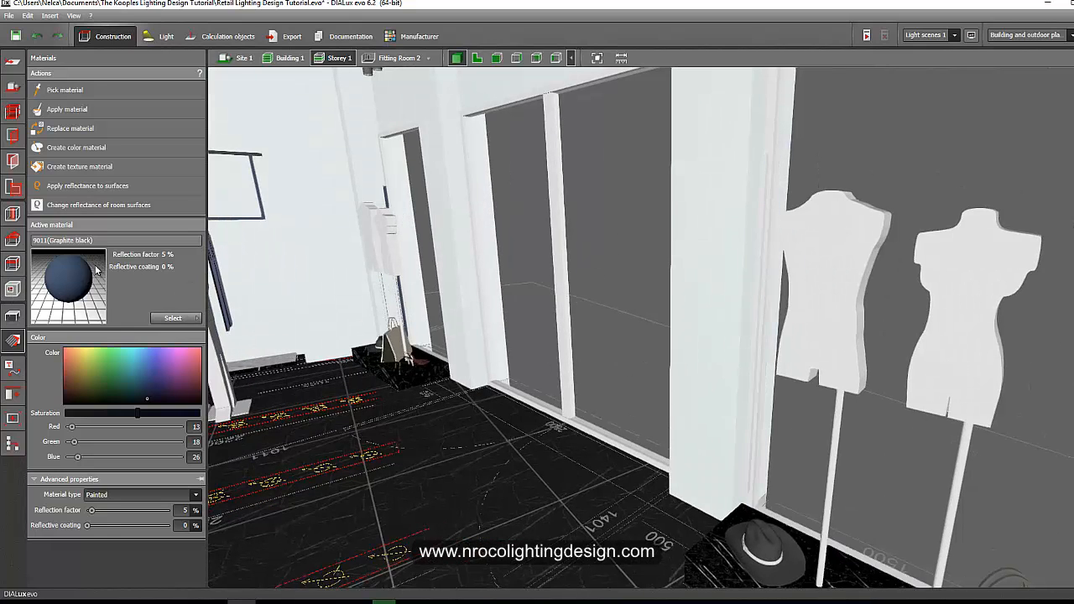
click(763, 201)
Draw a vertical line arrangement of three spotlights about 1.98 m long beside the show window in elevation view.
right_drag(549, 300, 420, 286)
click(160, 36)
right_drag(372, 357, 261, 346)
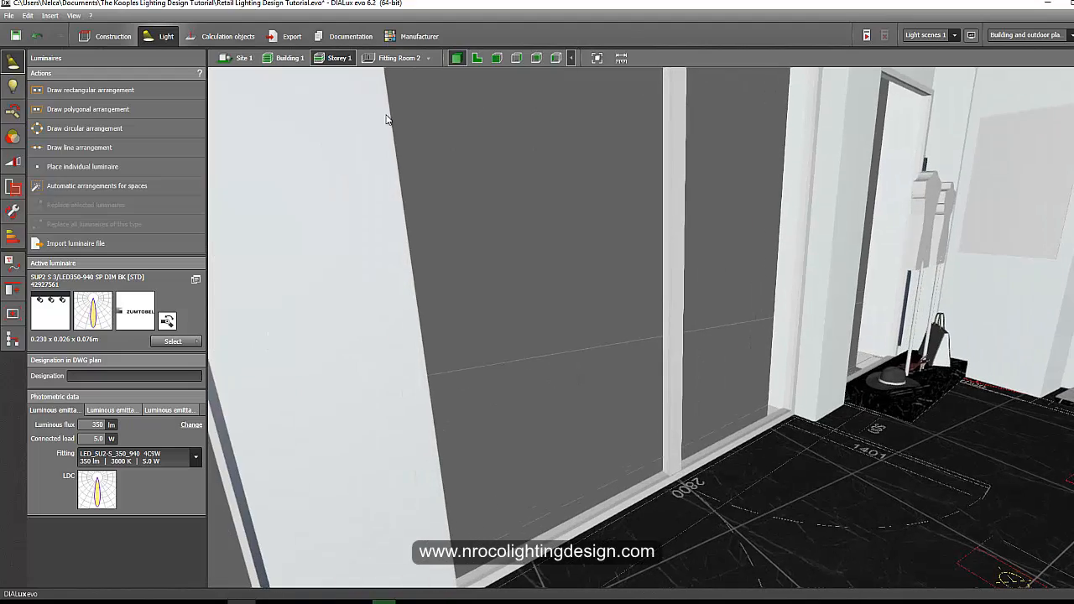
middle_drag(590, 85, 713, 77)
click(497, 58)
scroll(502, 336, down, 4)
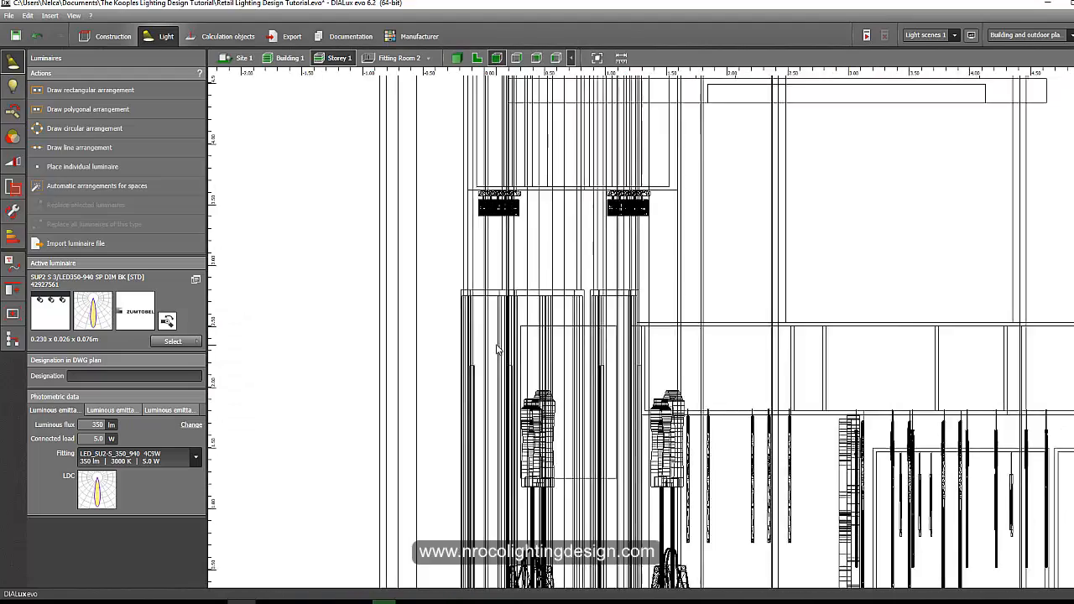
middle_drag(511, 317, 522, 215)
scroll(506, 362, up, 2)
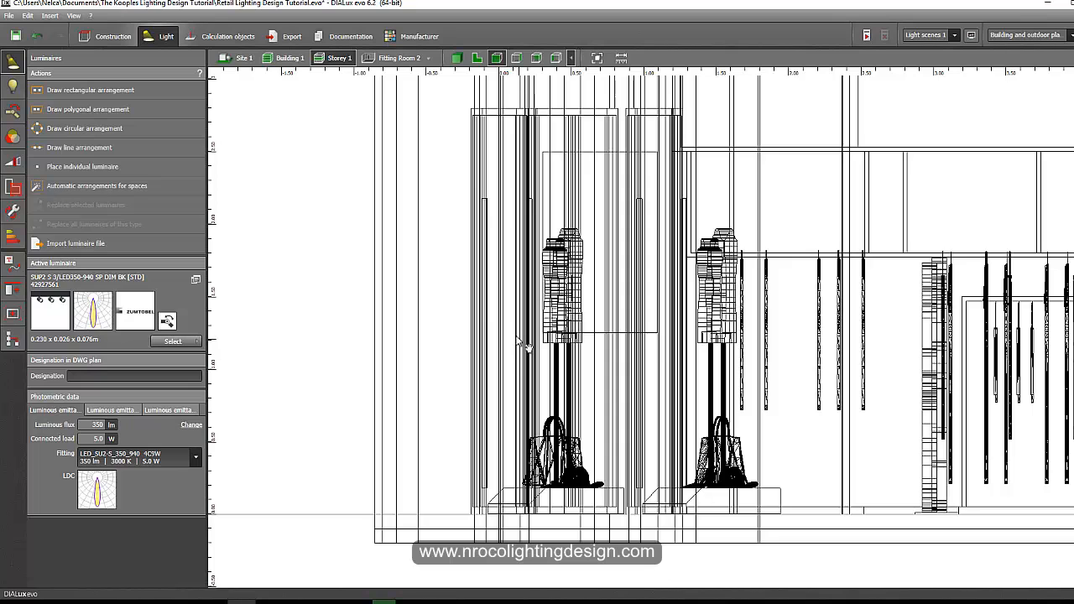
middle_drag(542, 337, 460, 294)
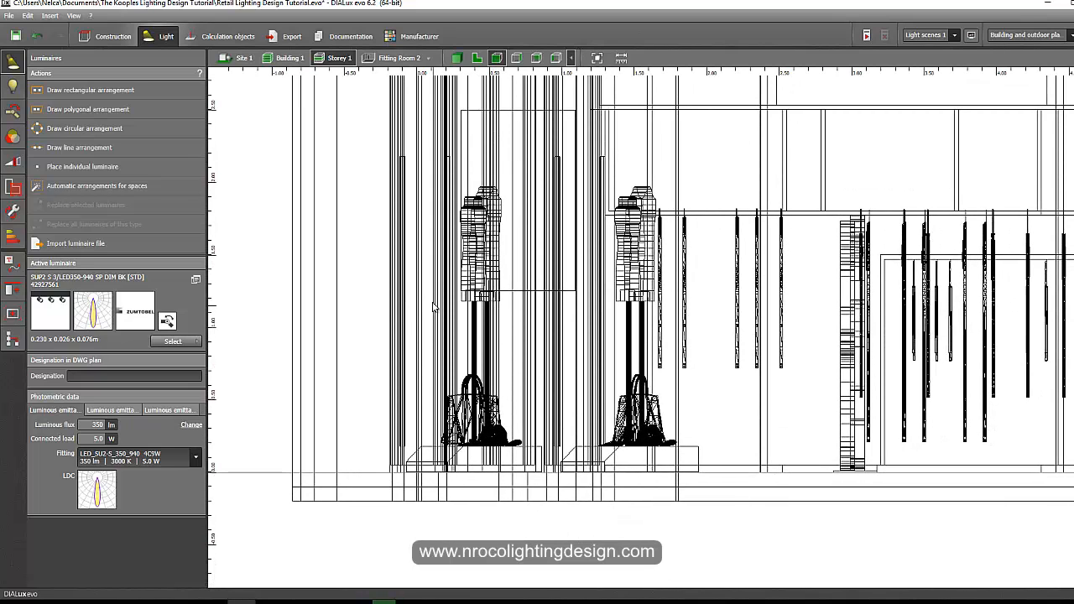
click(89, 147)
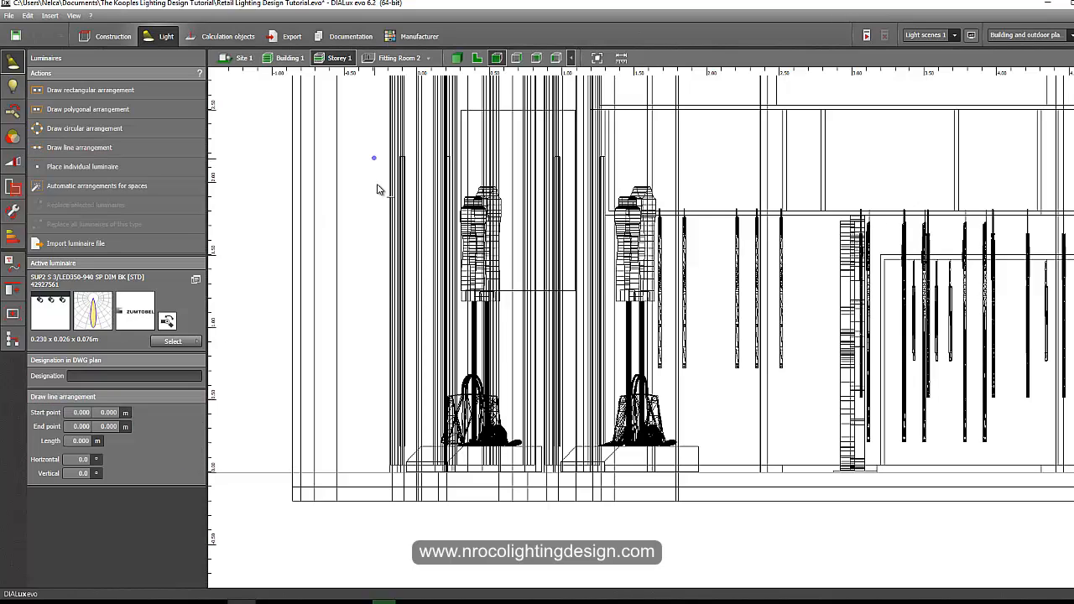
click(374, 445)
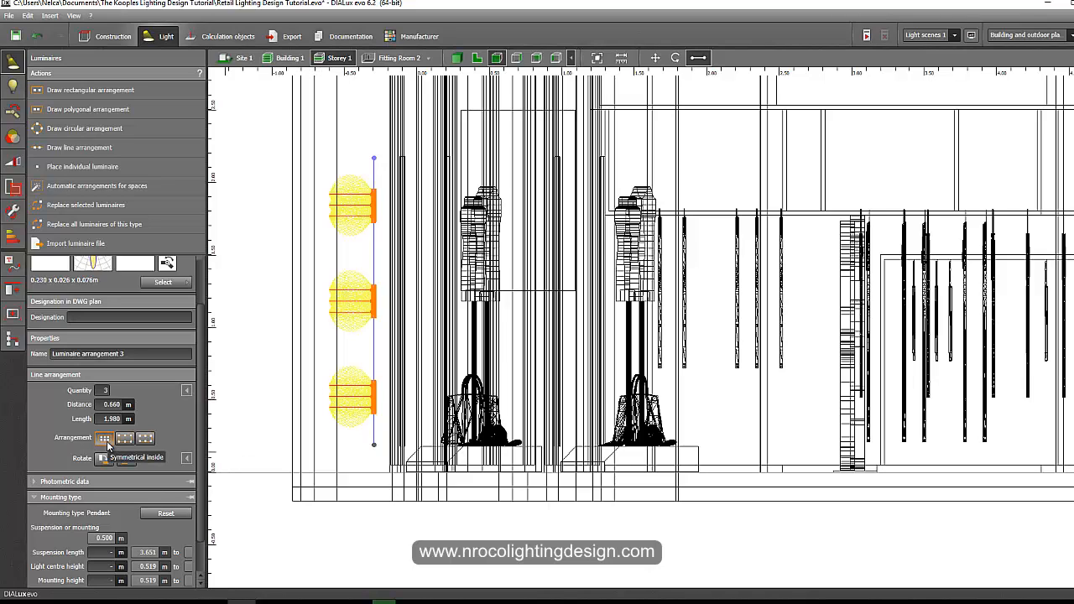
Set the line arrangement's luminaire spacing to 0.65 m.
click(107, 407)
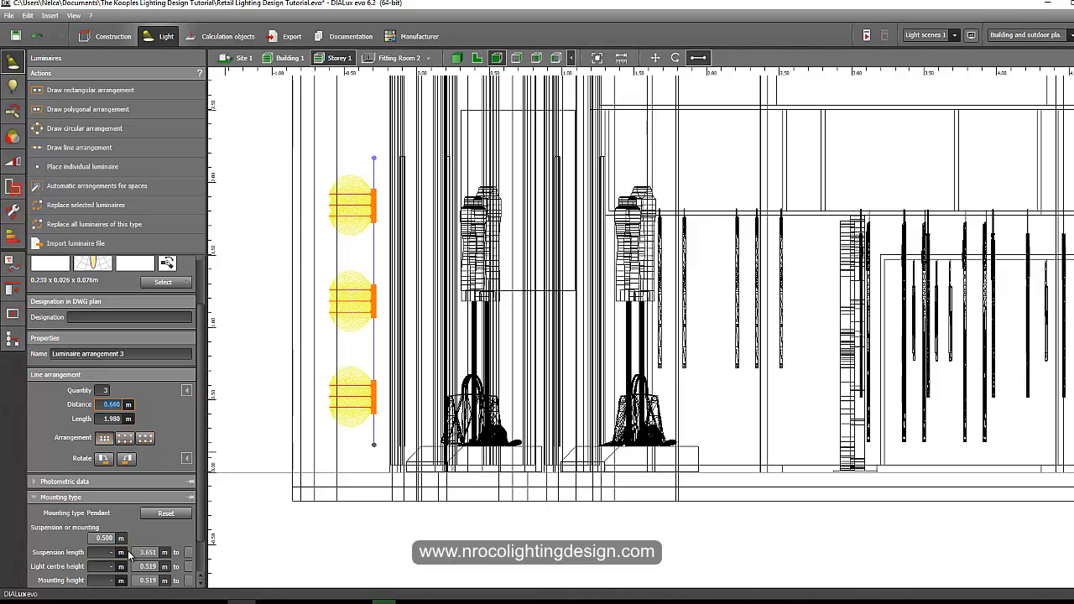
text(.65)
key(Return)
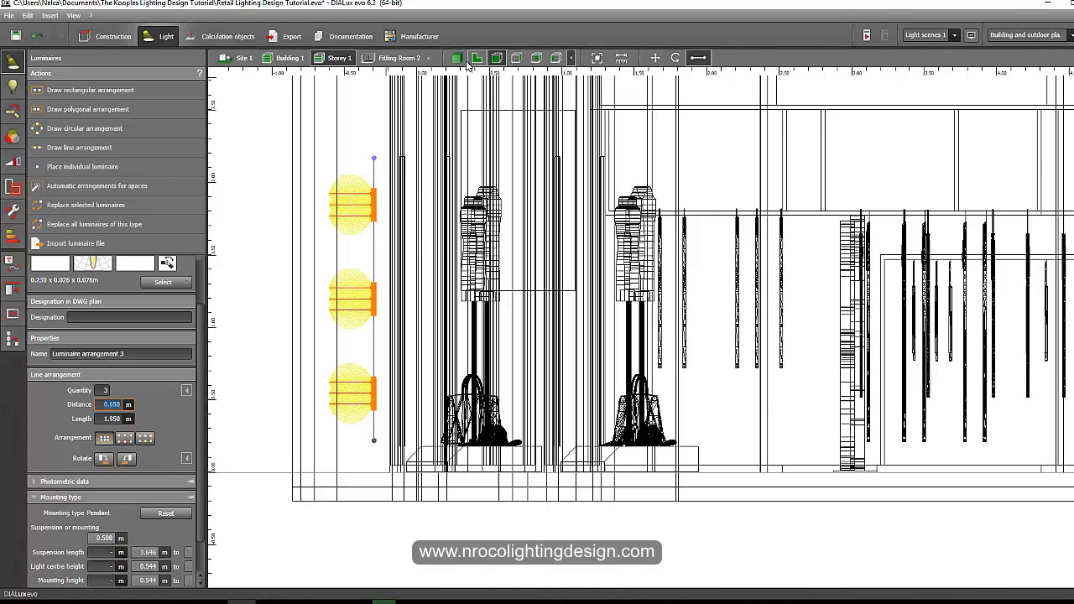
Move the spotlight arrangement in plan view onto the show-window side wall.
click(475, 58)
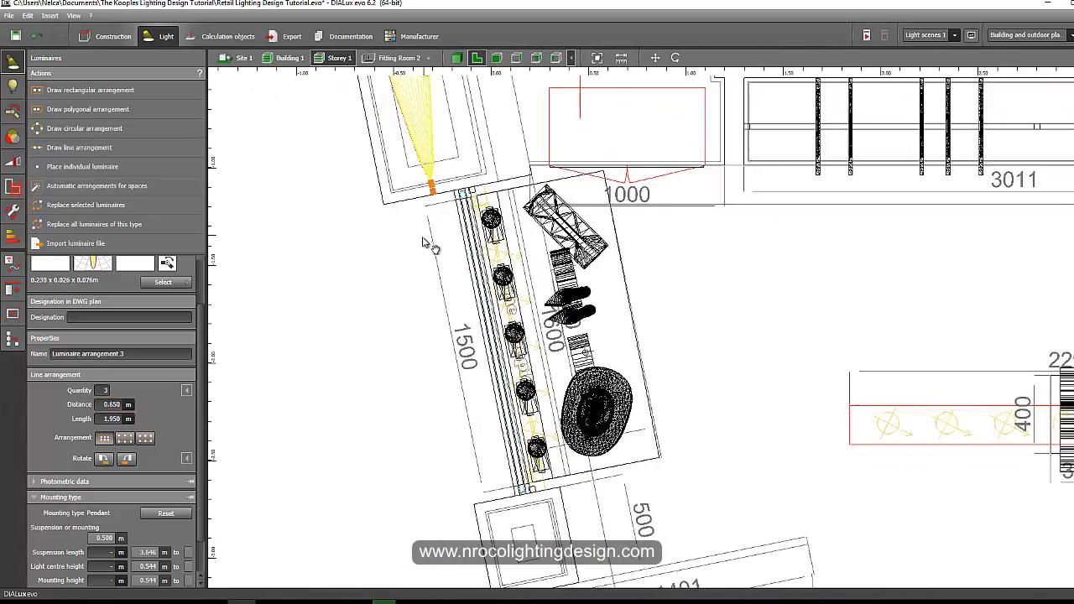
middle_drag(423, 238, 390, 253)
scroll(397, 241, up, 3)
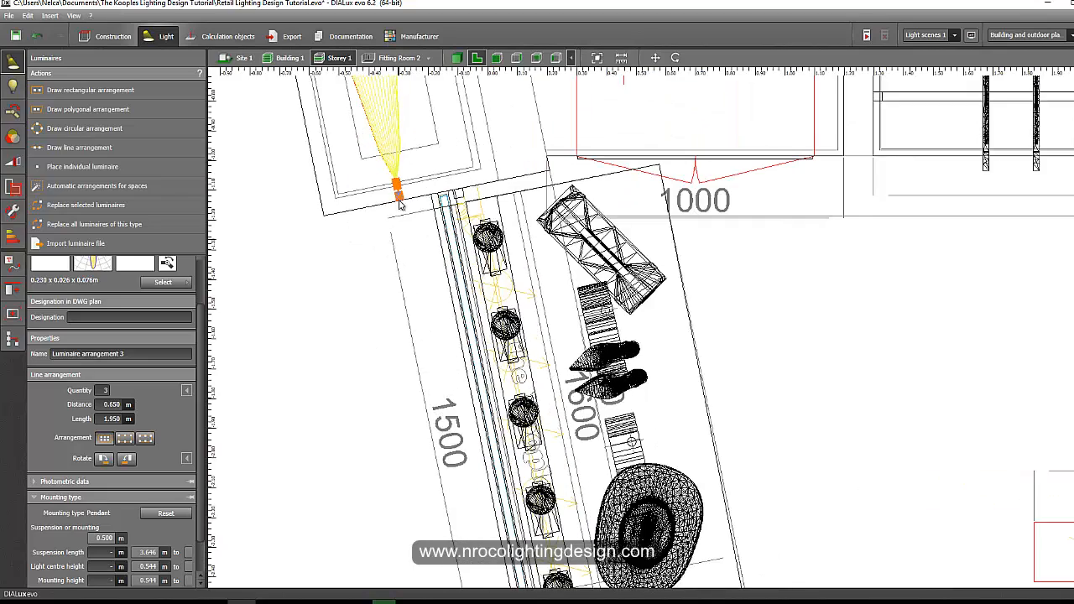
scroll(400, 204, up, 2)
right_click(398, 196)
click(416, 203)
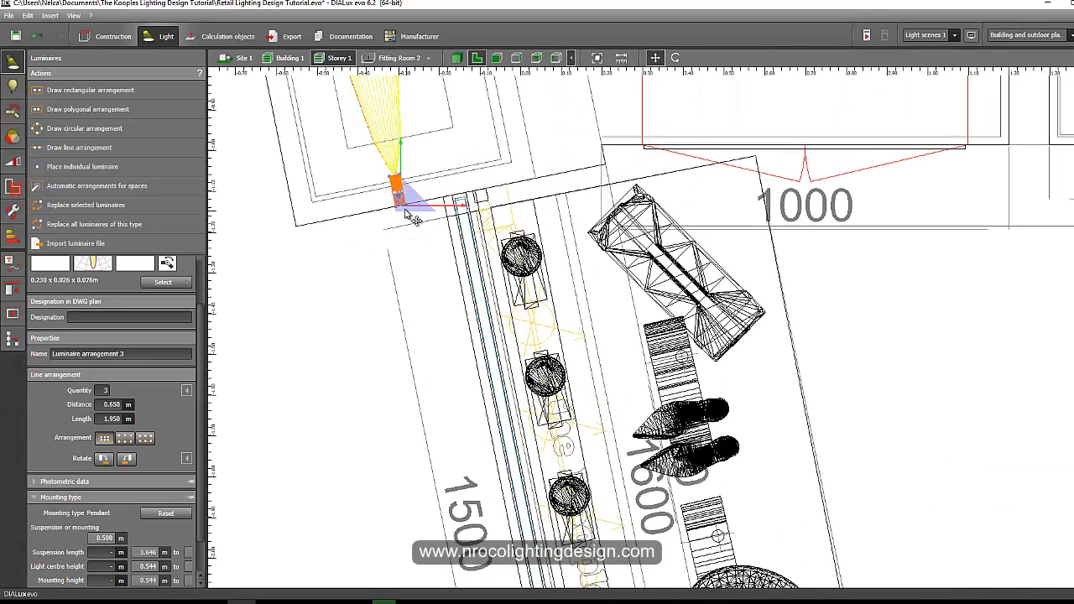
drag(413, 218, 512, 199)
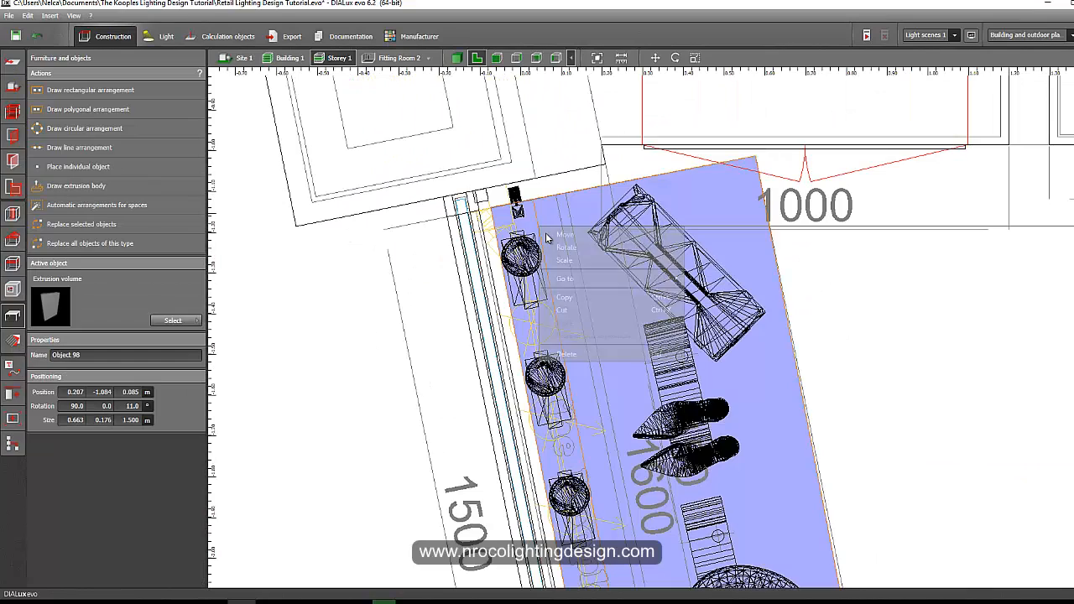
Rotate the spotlight arrangement so the spots aim toward the show-window mannequins.
right_click(513, 200)
click(512, 193)
right_click(514, 199)
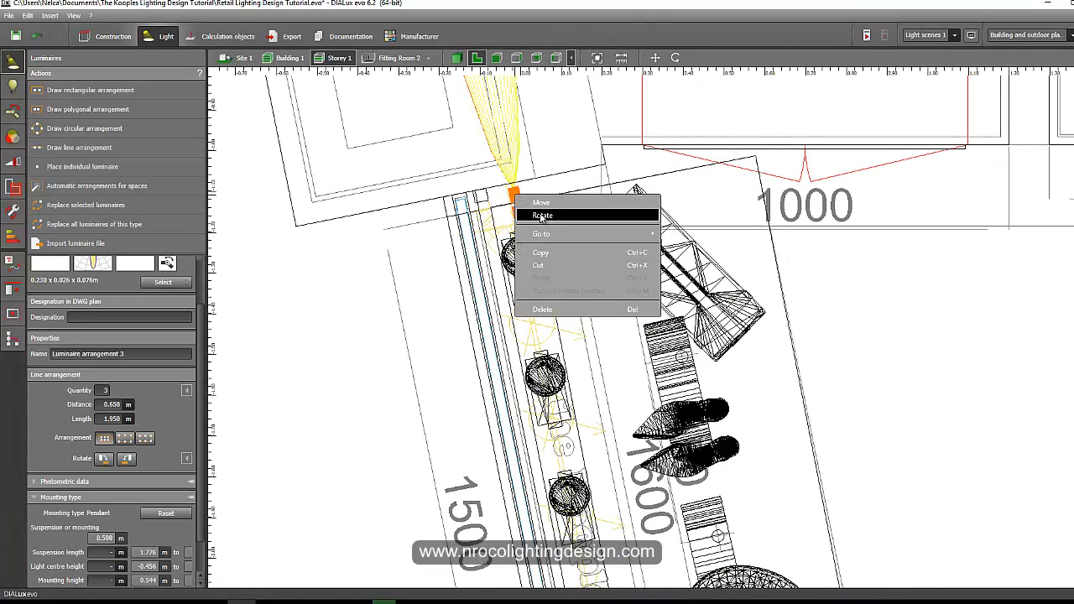
click(568, 237)
drag(555, 282, 413, 295)
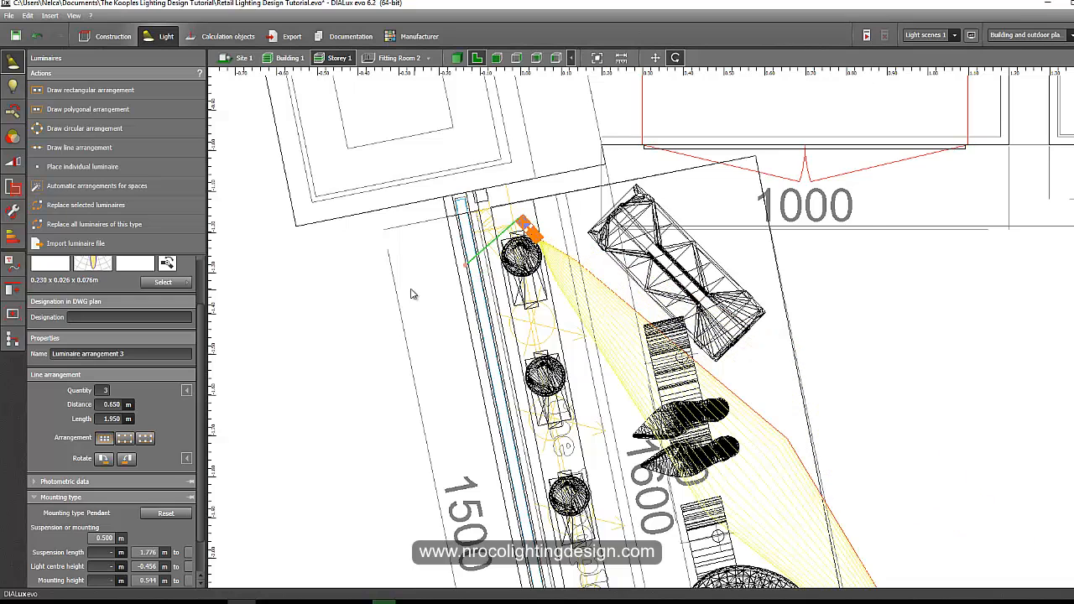
Move the spotlight arrangement tight against the wall next to the window frame.
scroll(521, 216, up, 3)
drag(474, 280, 452, 232)
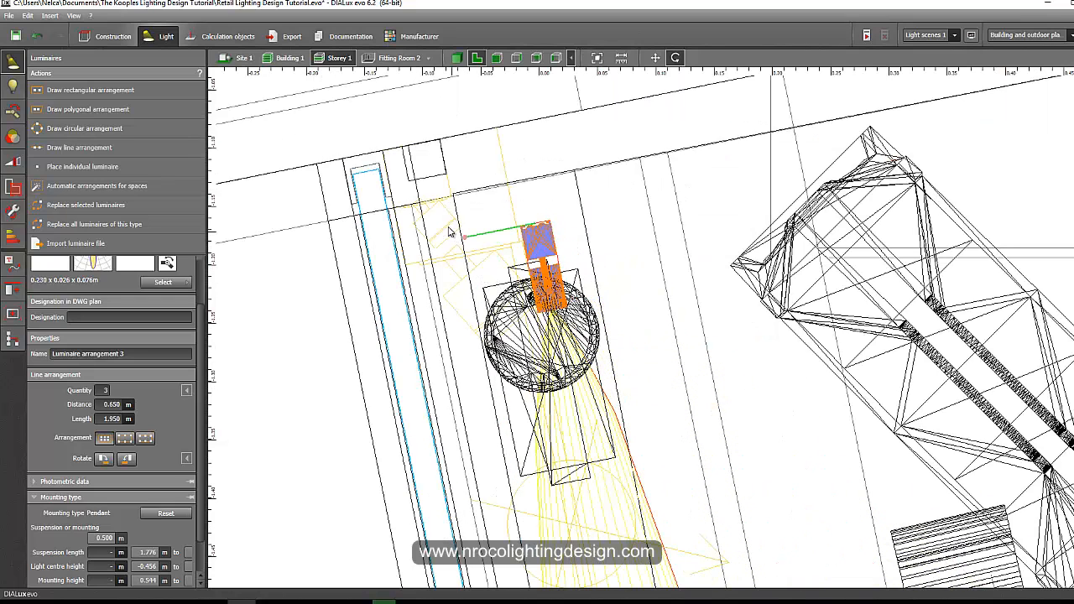
right_click(552, 243)
click(557, 240)
drag(512, 252, 443, 179)
scroll(435, 154, up, 2)
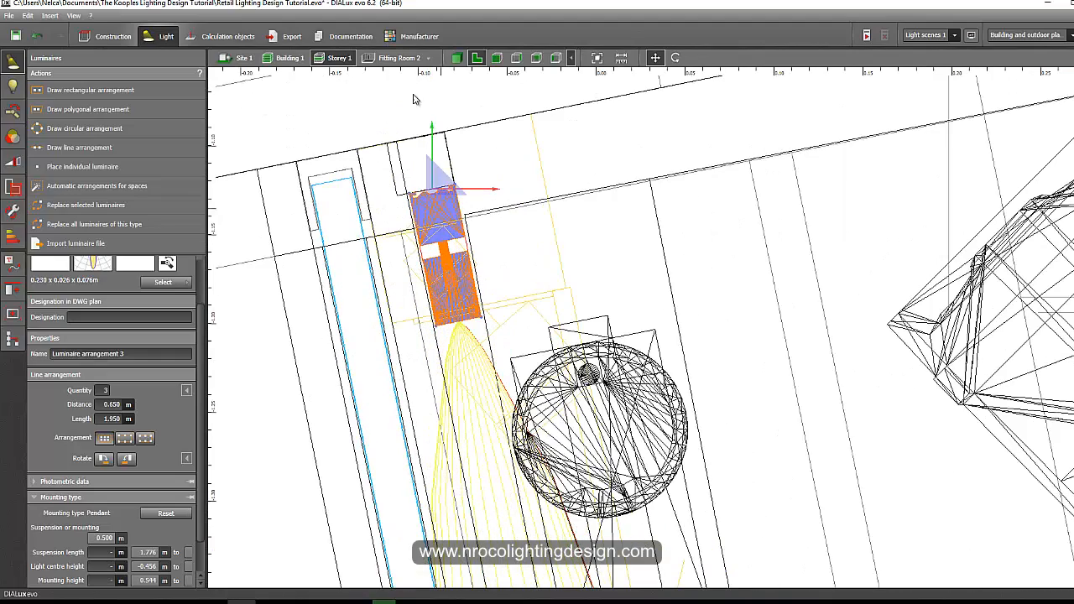
Examine the placed show-window spotlights from several angles in the 3D view.
click(457, 59)
scroll(418, 254, down, 2)
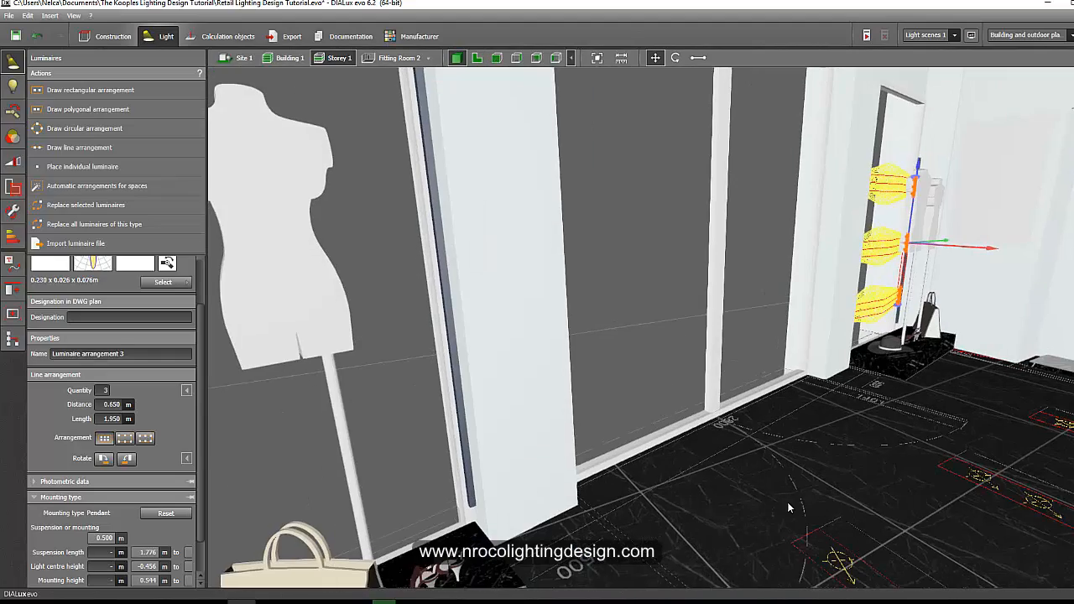
click(787, 502)
right_drag(772, 396, 681, 348)
right_drag(680, 348, 658, 337)
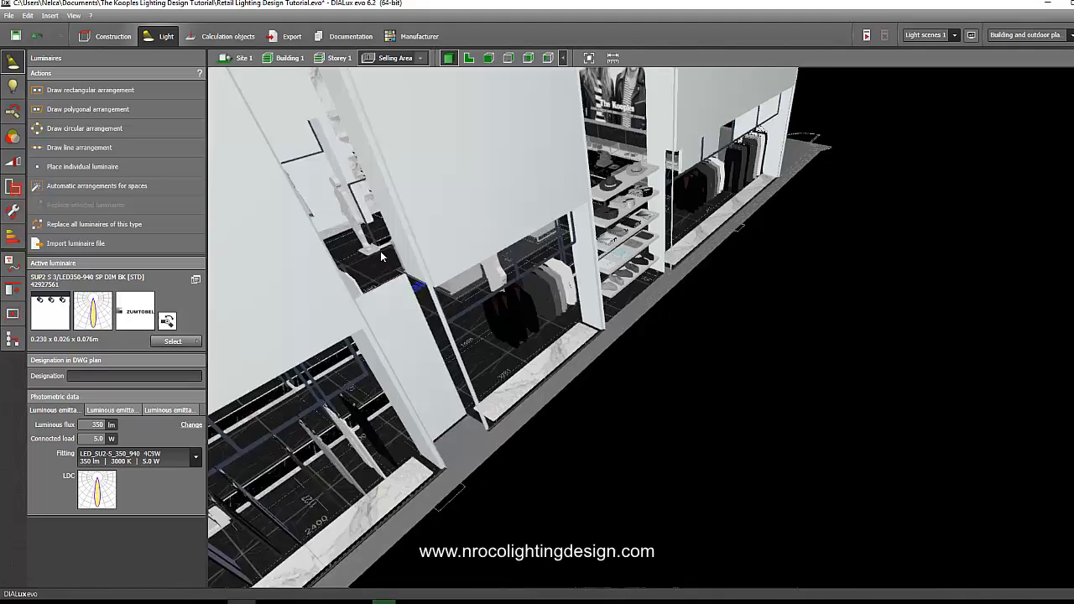
right_drag(380, 251, 580, 242)
scroll(580, 242, up, 2)
scroll(500, 261, up, 2)
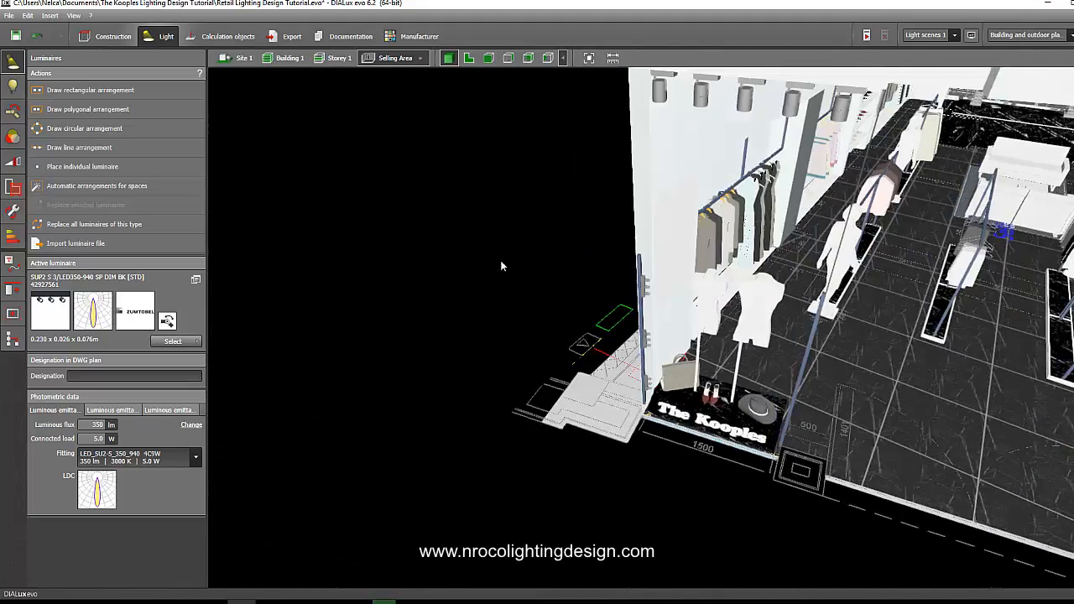
scroll(494, 242, up, 3)
scroll(586, 162, up, 5)
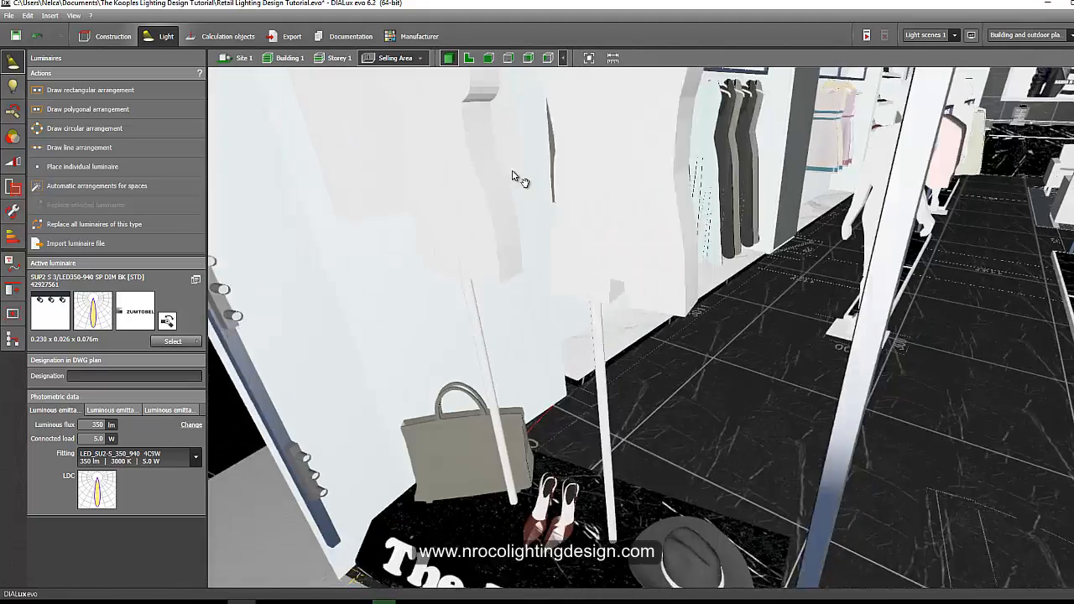
right_drag(448, 323, 519, 318)
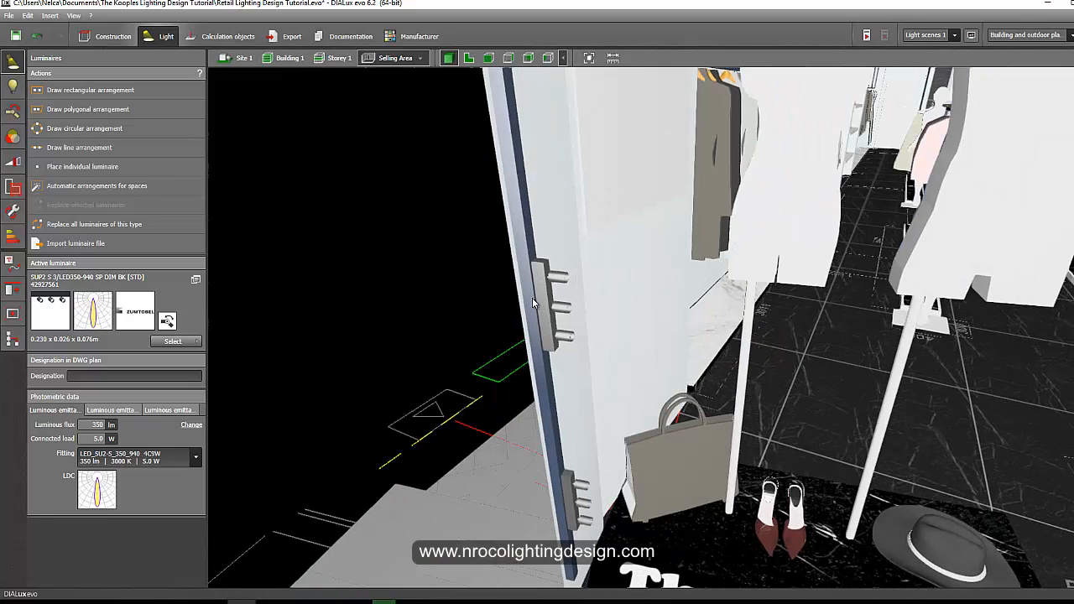
Move the spotlight arrangement in plan view up against the show-window side wall.
click(469, 60)
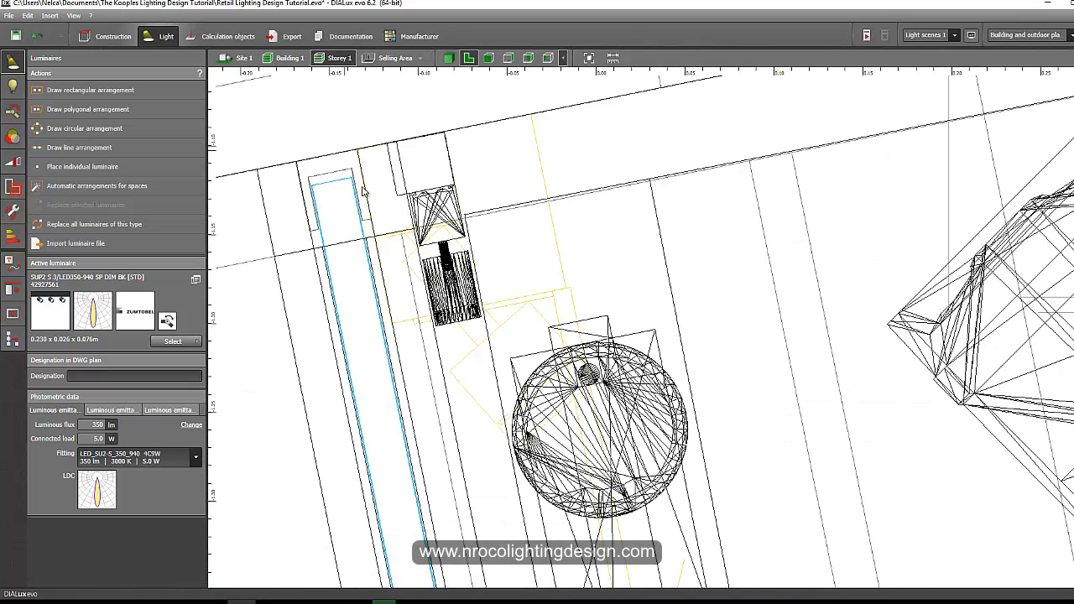
click(457, 210)
drag(458, 209, 456, 126)
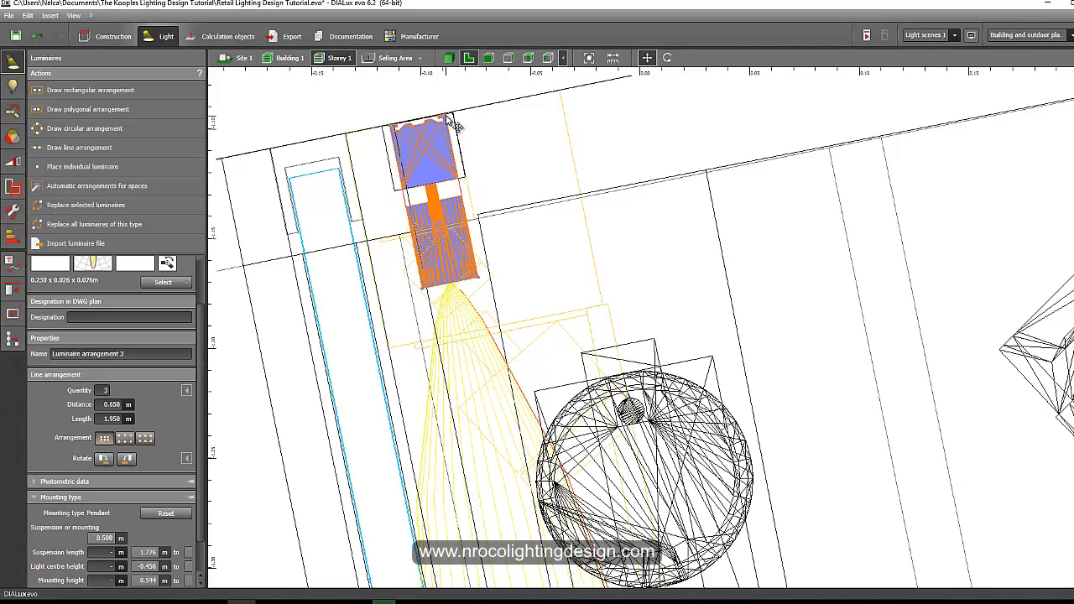
Set the spacing between the spotlights in the wall arrangement to 0.5 m.
click(448, 57)
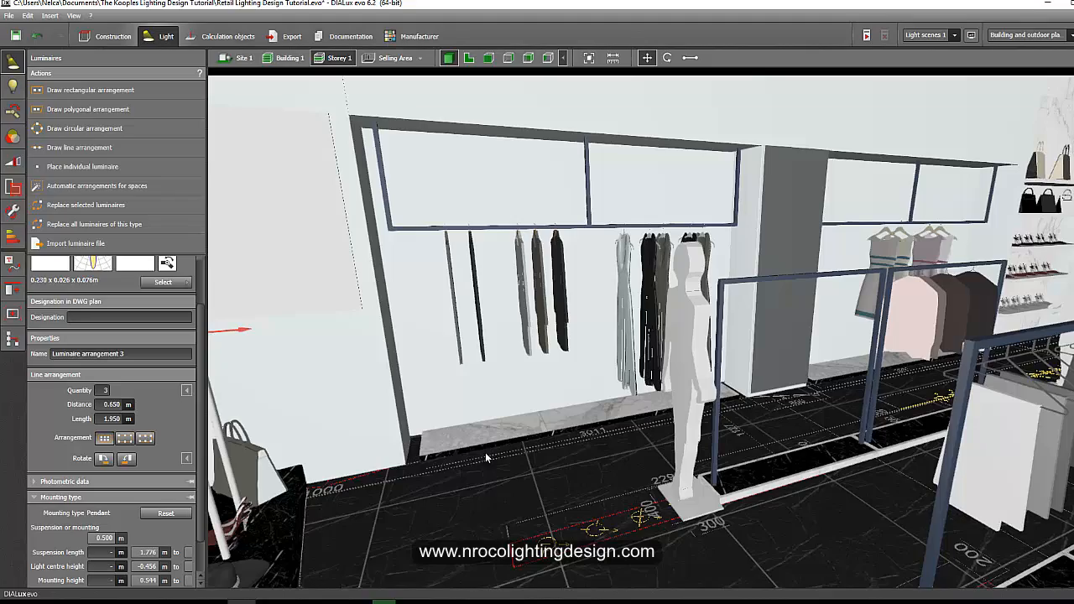
scroll(475, 337, down, 8)
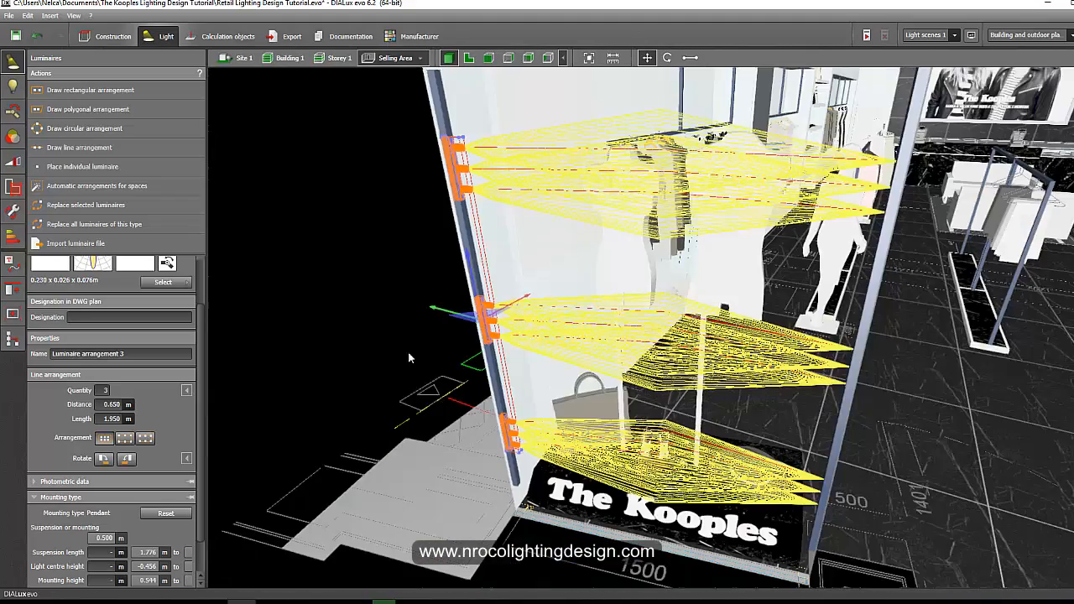
click(374, 330)
scroll(374, 329, down, 5)
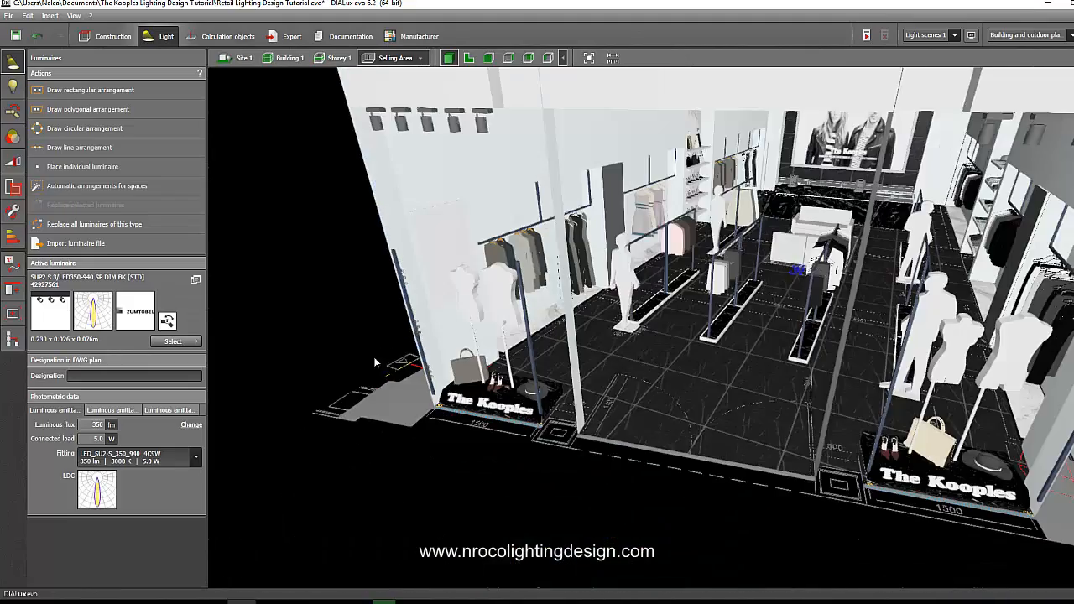
drag(404, 341, 481, 316)
scroll(481, 315, up, 4)
middle_drag(448, 305, 436, 303)
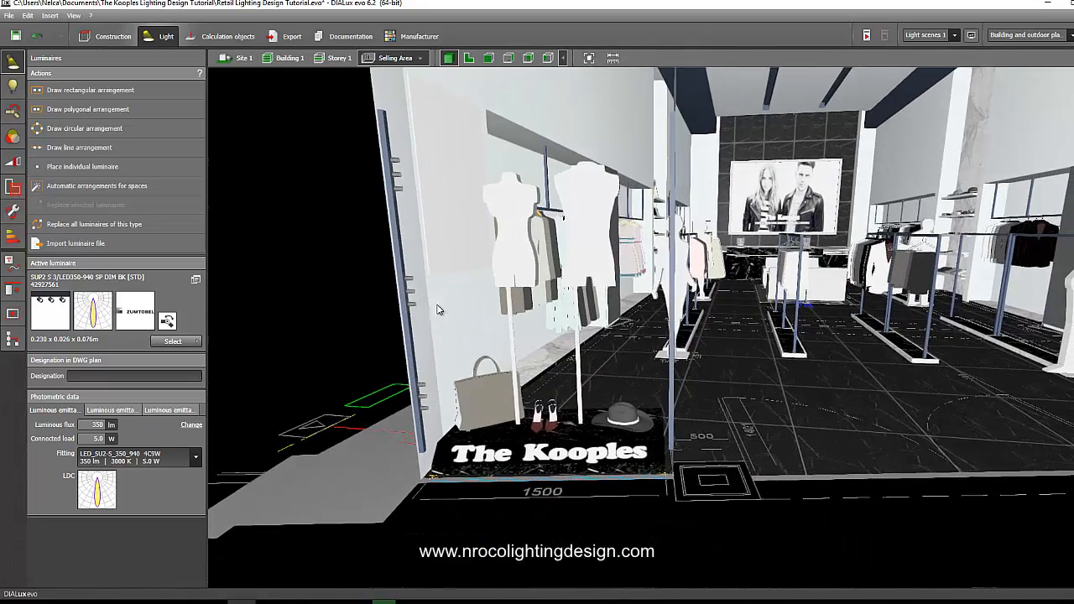
click(406, 291)
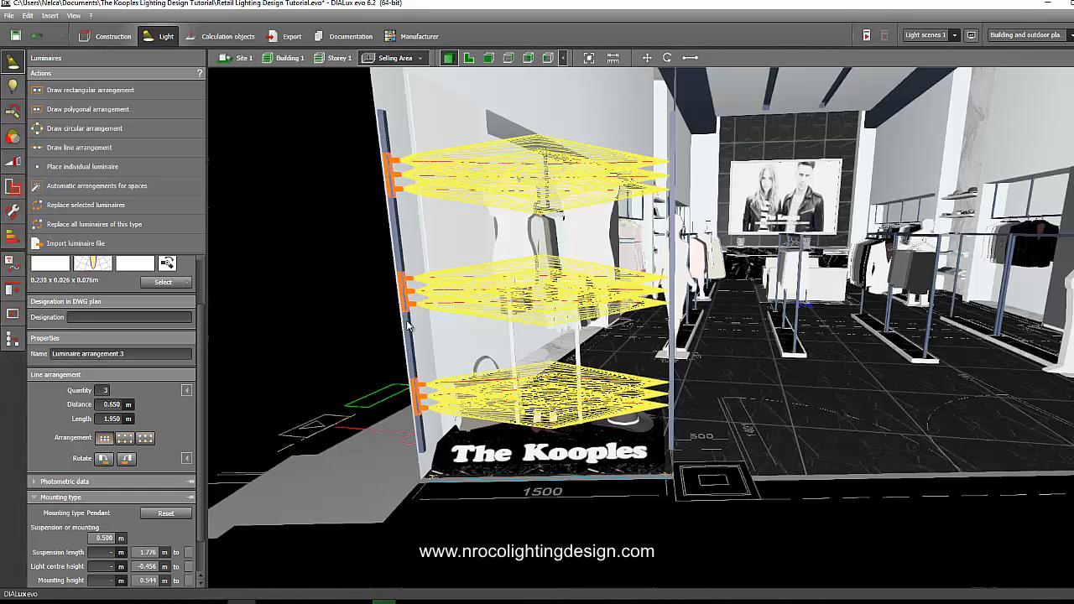
click(112, 404)
text(0.5)
key(Return)
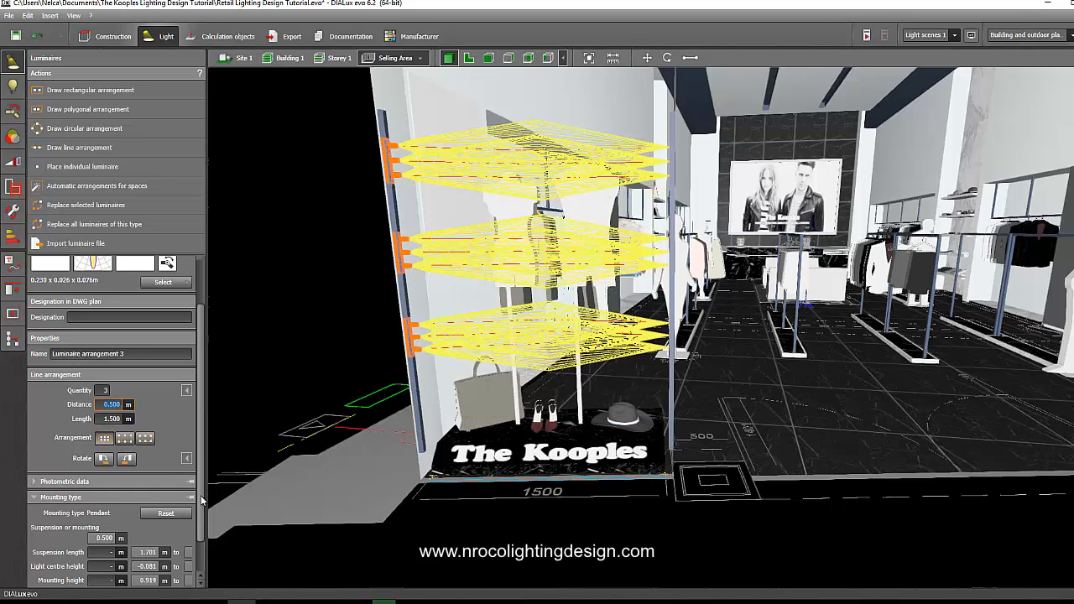
Move the spotlight arrangement lower down the wall in the 3D view.
scroll(202, 508, down, 2)
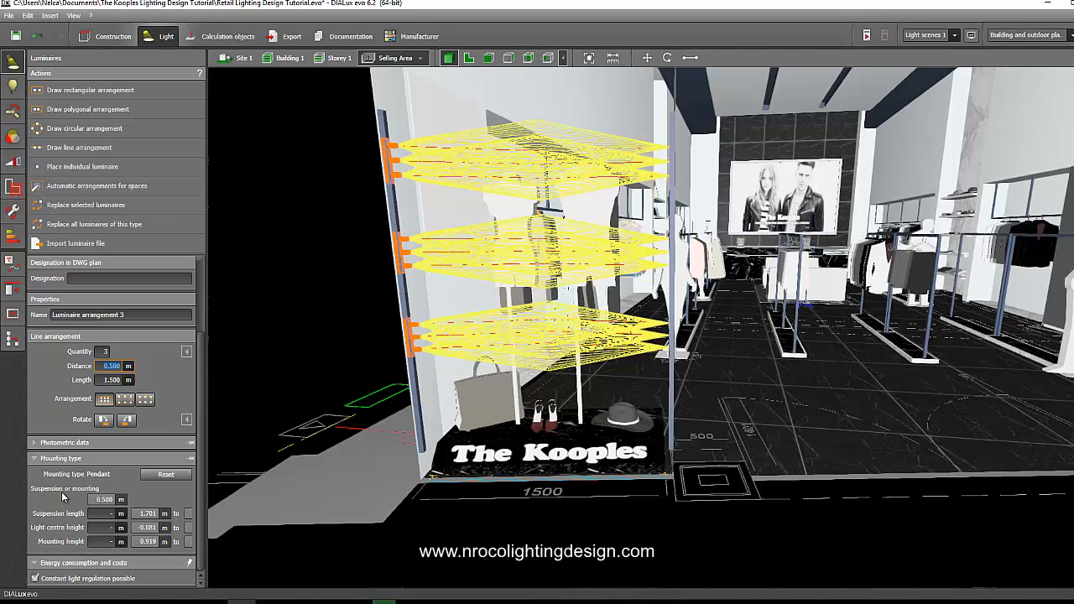
right_click(406, 246)
click(424, 250)
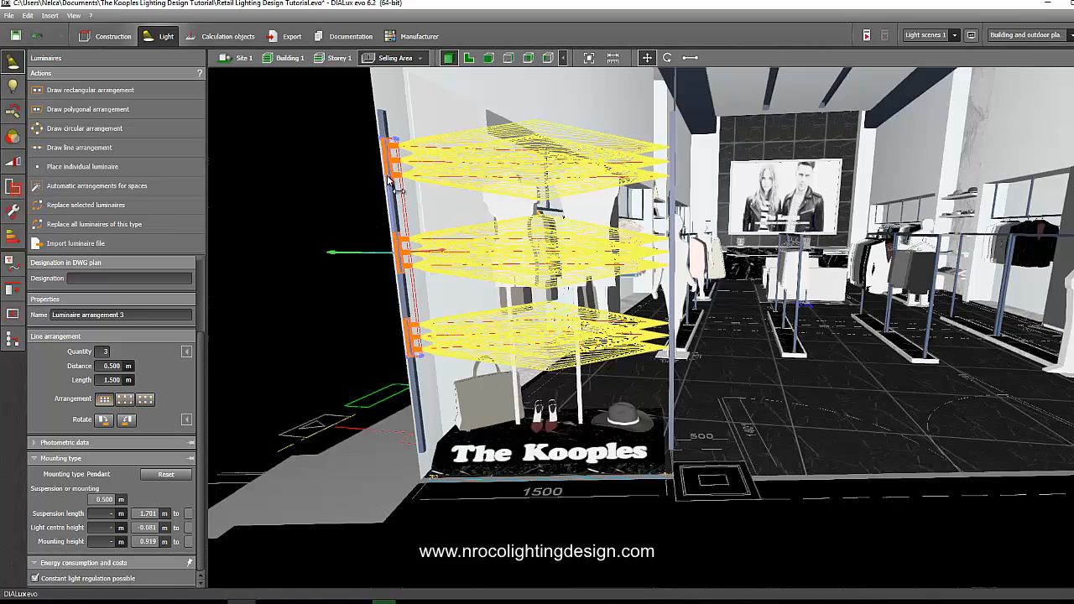
drag(396, 180, 403, 259)
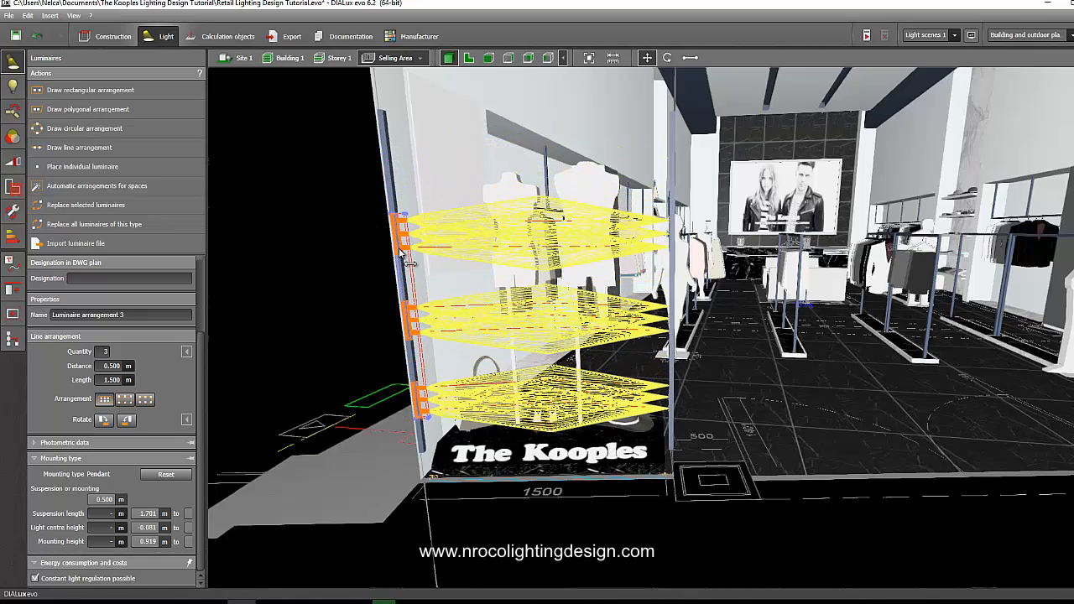
click(281, 362)
mouse_move(281, 364)
right_down()
mouse_move(268, 359)
mouse_move(287, 361)
right_up()
In a side elevation, draw a floor-level reference line with one parallel spaced 0.400 m apart.
click(471, 58)
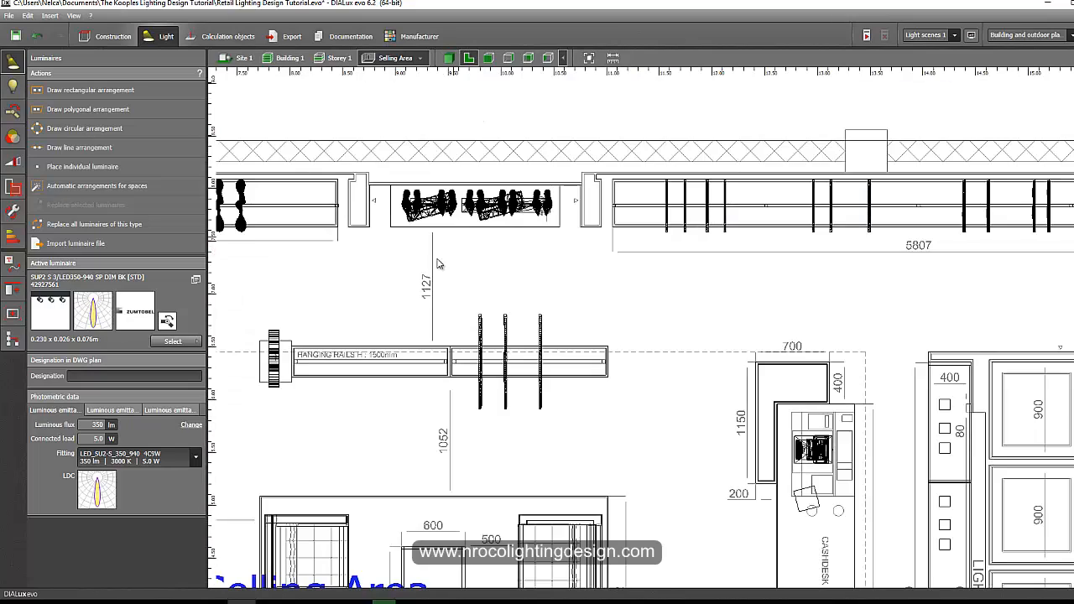
click(491, 57)
scroll(527, 374, up, 5)
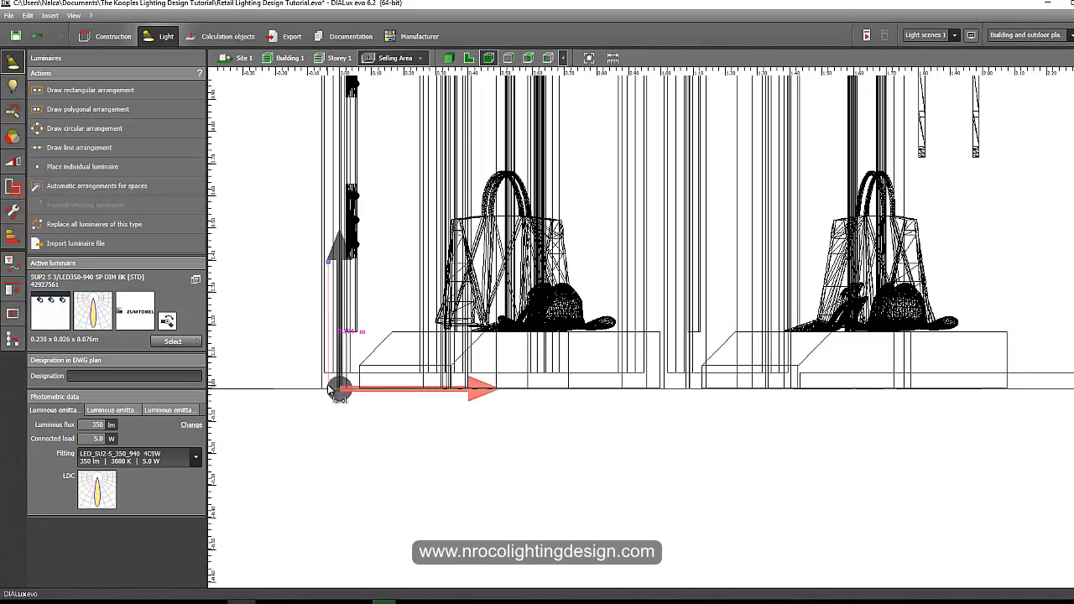
scroll(334, 389, up, 3)
scroll(330, 390, up, 1)
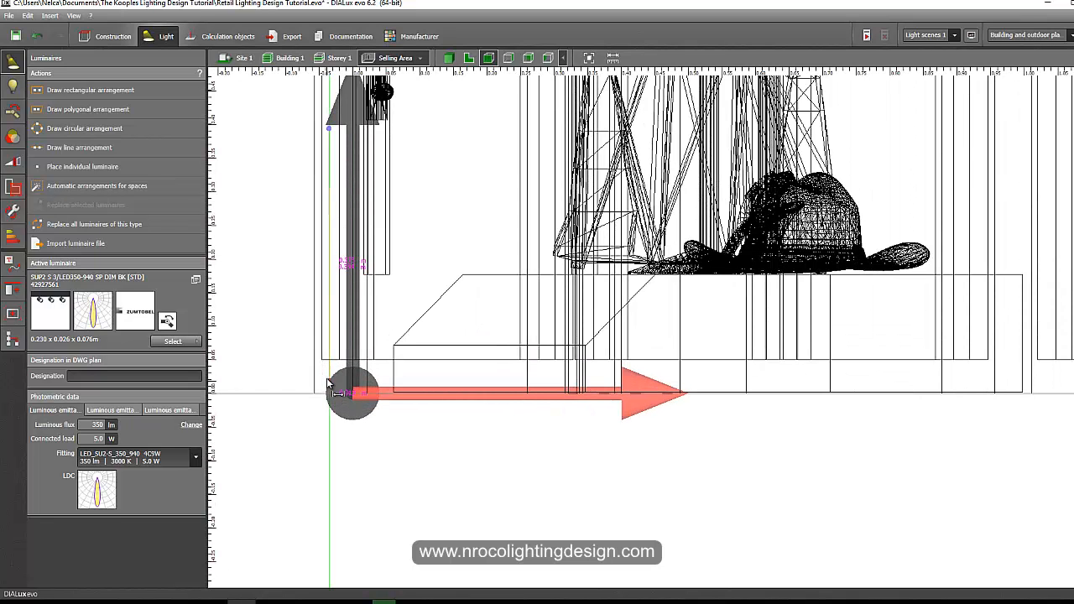
scroll(322, 367, down, 2)
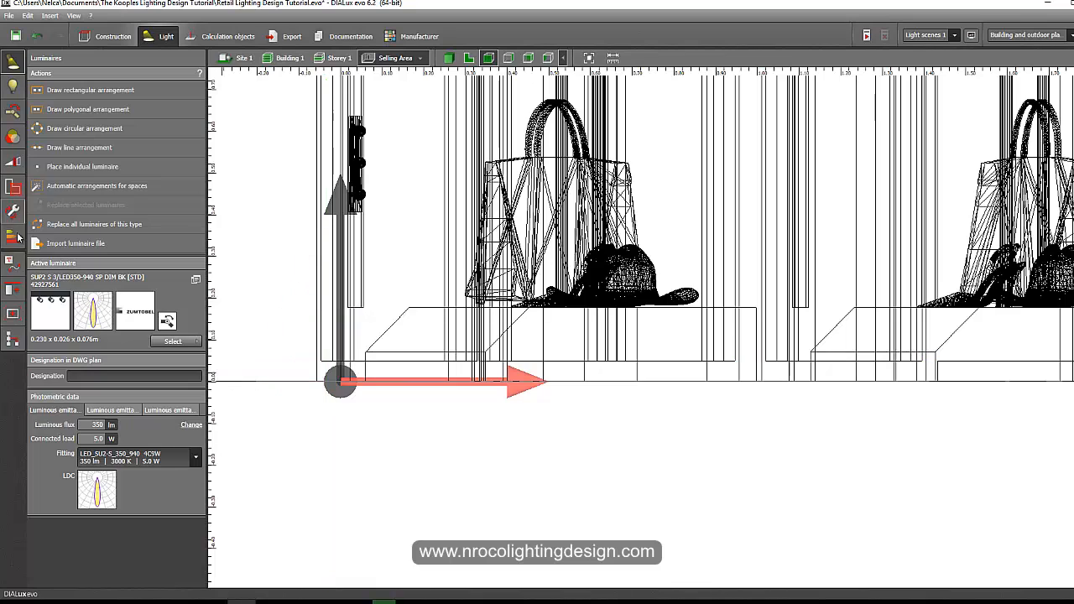
click(13, 263)
click(75, 91)
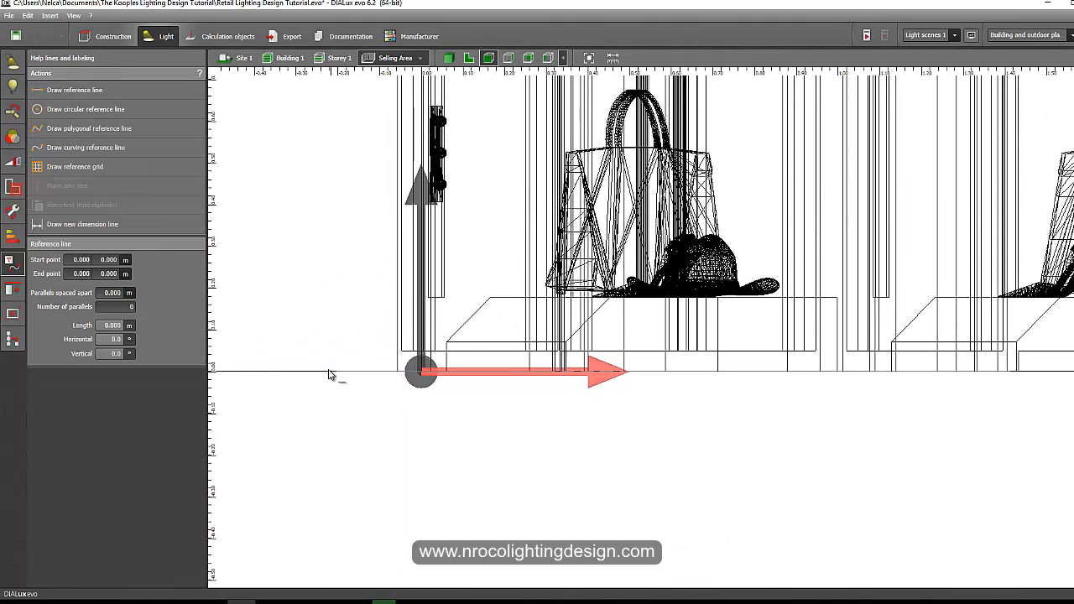
click(509, 378)
click(113, 293)
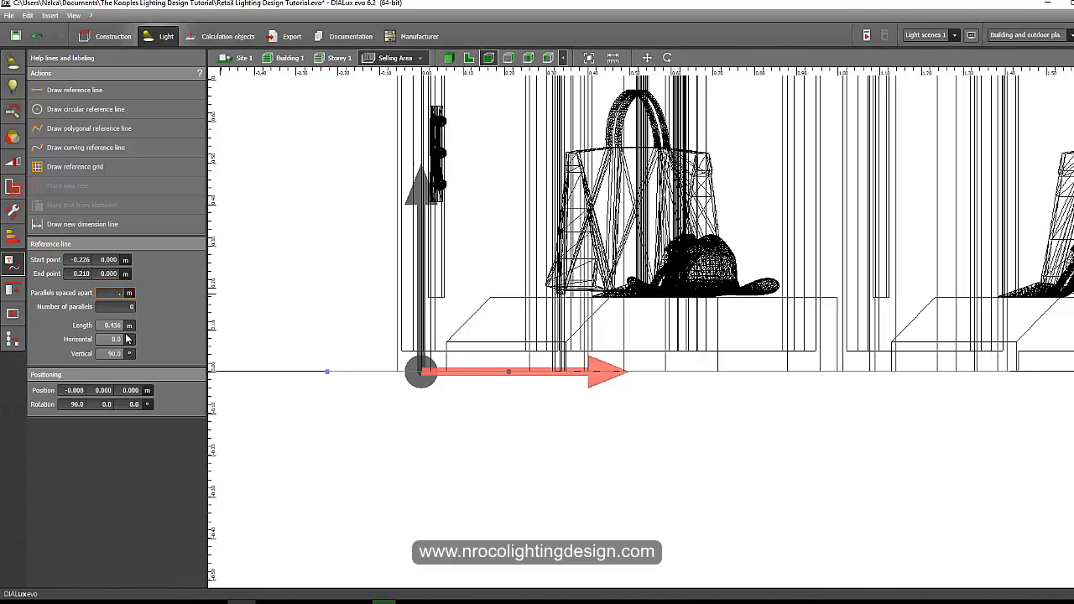
click(111, 307)
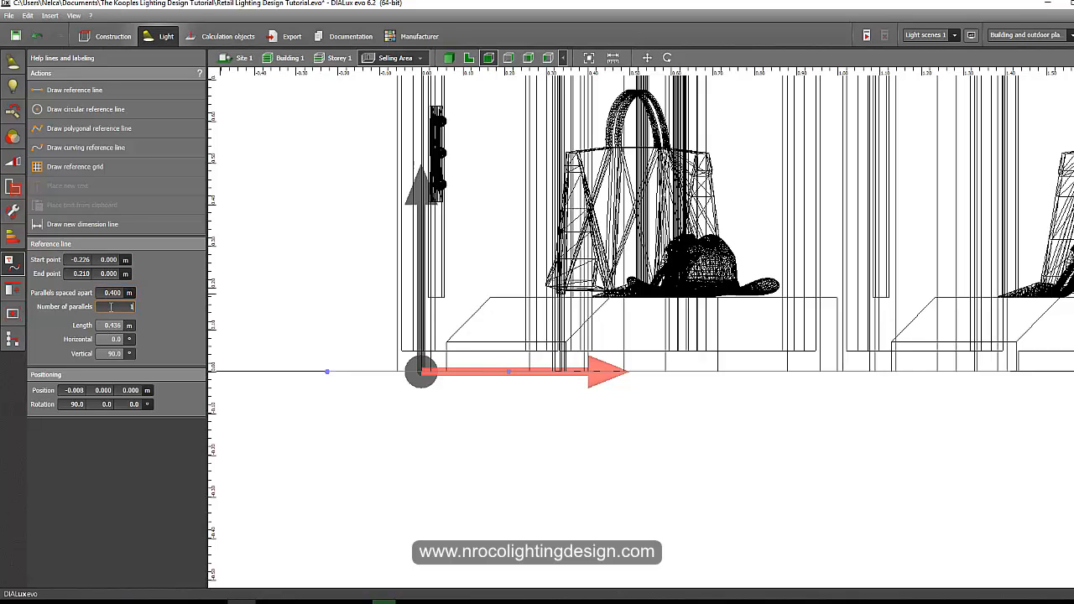
key(Return)
Move the spotlight arrangement down so its bottom edge sits on the parallel reference line.
scroll(252, 338, up, 3)
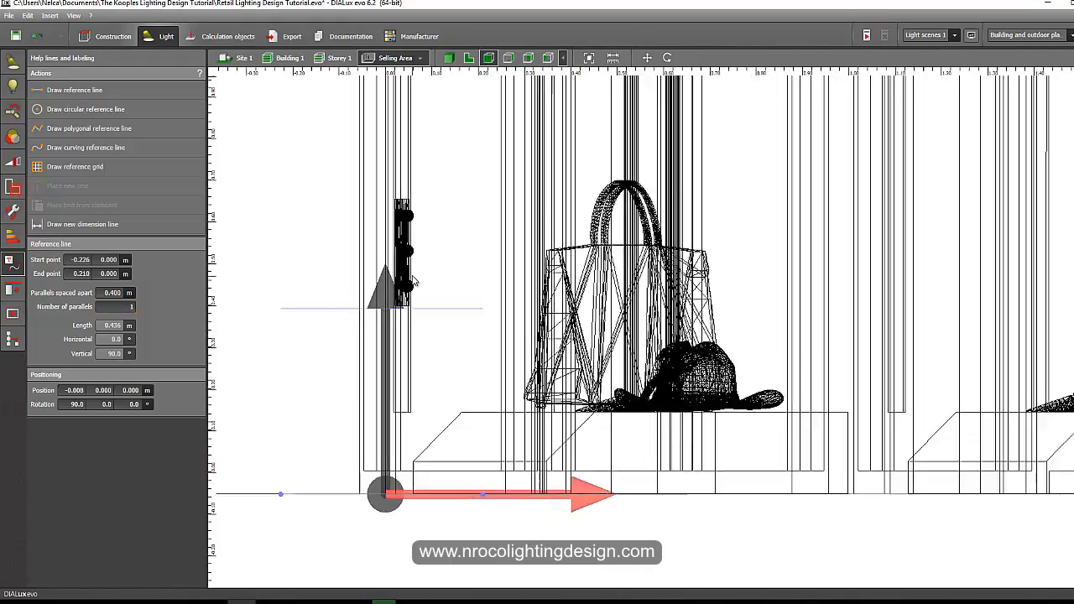
click(406, 277)
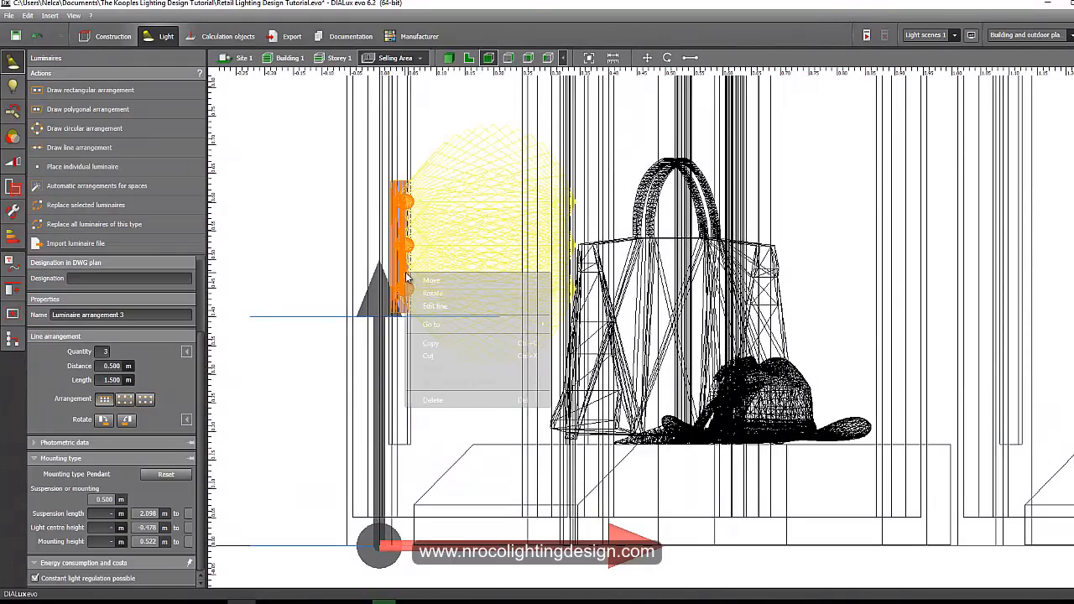
scroll(418, 325, up, 5)
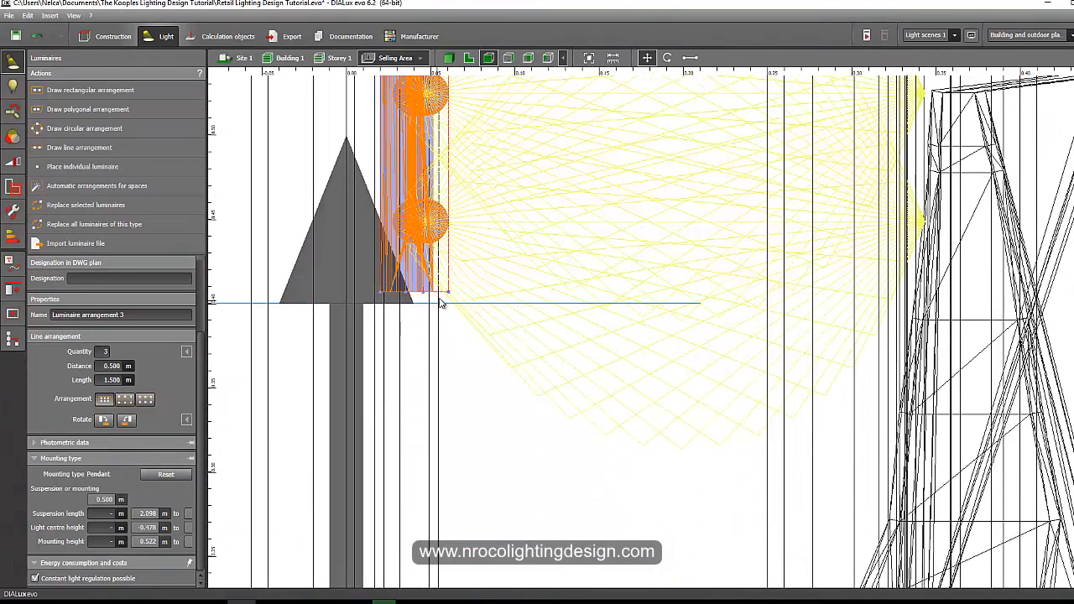
drag(380, 292, 379, 305)
scroll(340, 362, down, 5)
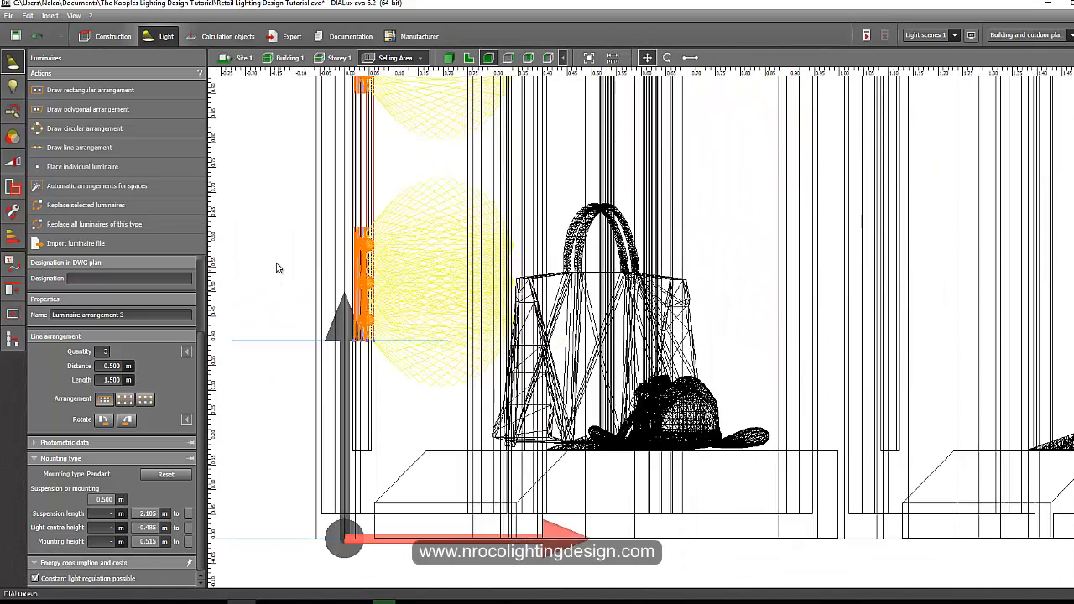
click(280, 268)
Nudge the spotlight arrangement in plan view tight against the wall beside the window frame.
click(469, 58)
middle_drag(610, 199, 928, 185)
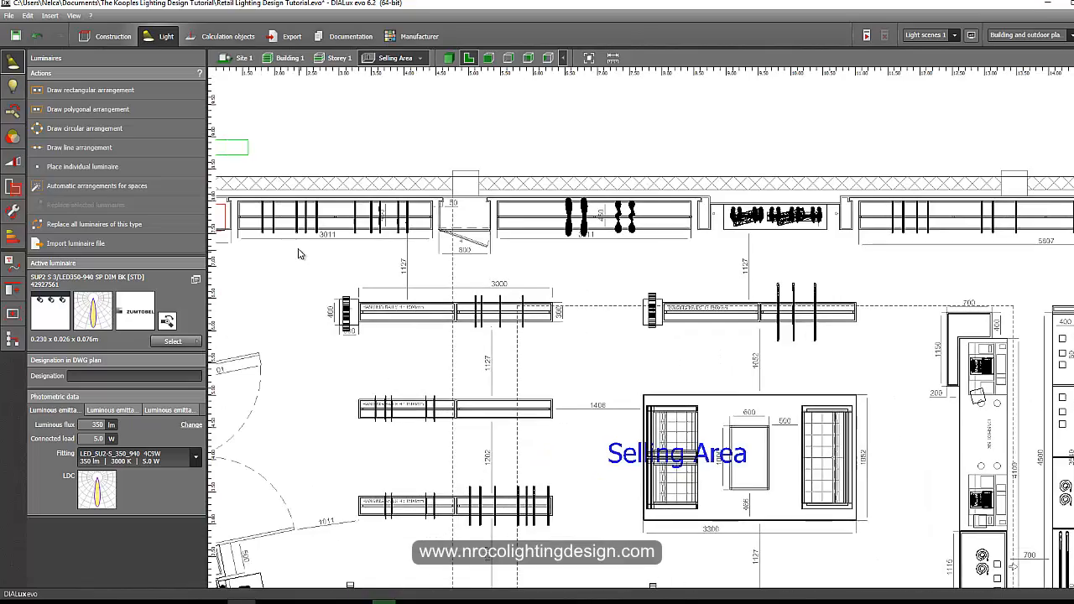
middle_drag(298, 254, 557, 262)
scroll(594, 266, up, 5)
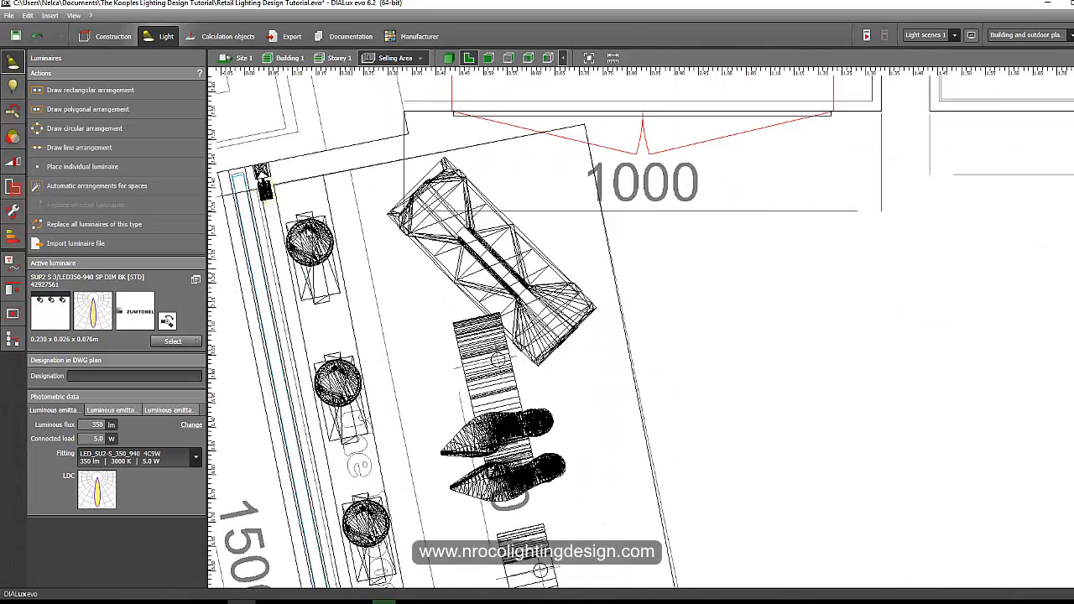
scroll(224, 170, up, 5)
scroll(347, 149, up, 3)
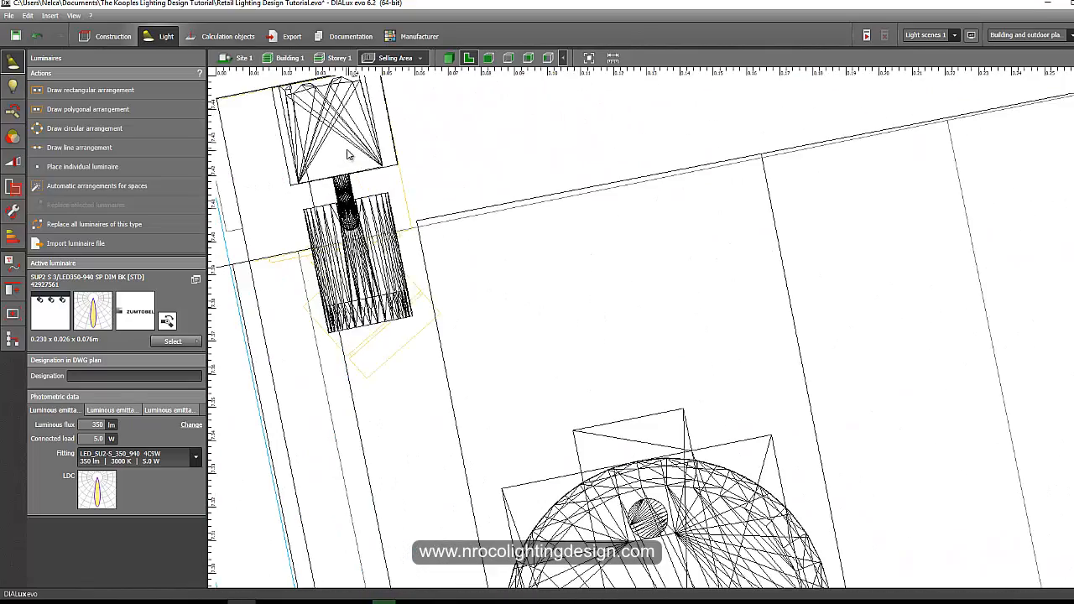
click(347, 149)
right_click(347, 149)
click(359, 155)
middle_drag(412, 217, 437, 303)
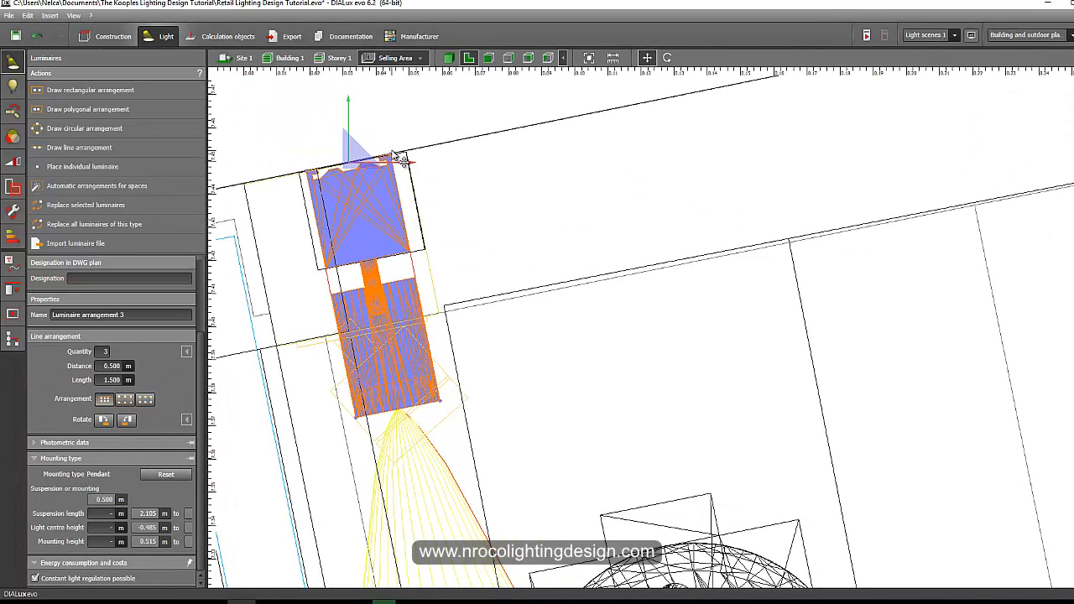
drag(391, 155, 397, 155)
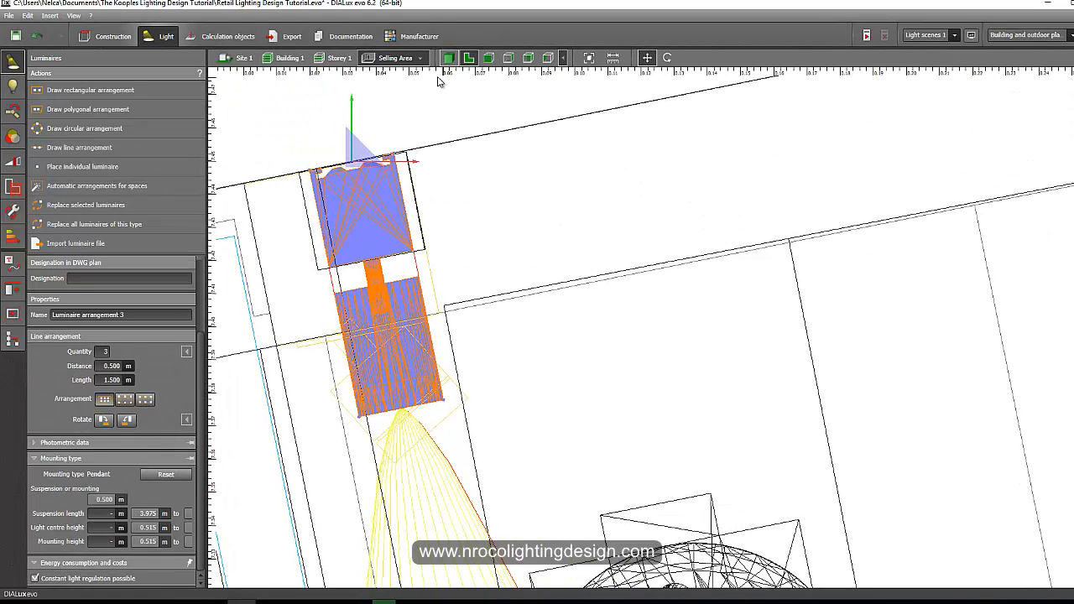
In the 3D view, aim the lowest spotlight of the window arrangement at the shoes on the display plinth.
click(449, 58)
scroll(388, 274, down, 5)
click(351, 191)
scroll(351, 191, up, 5)
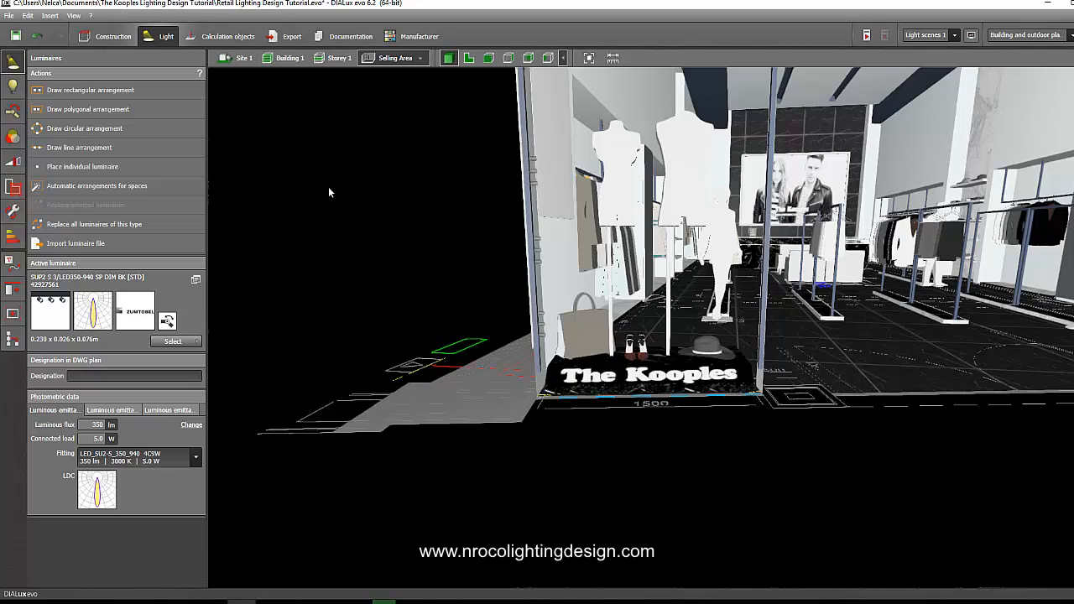
scroll(328, 187, up, 4)
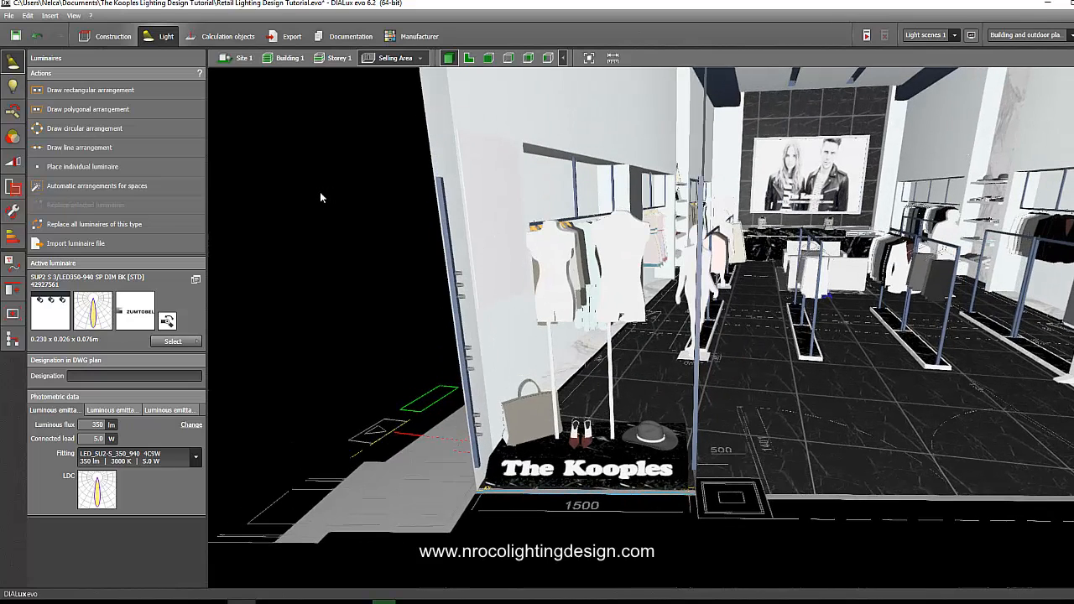
scroll(423, 313, up, 8)
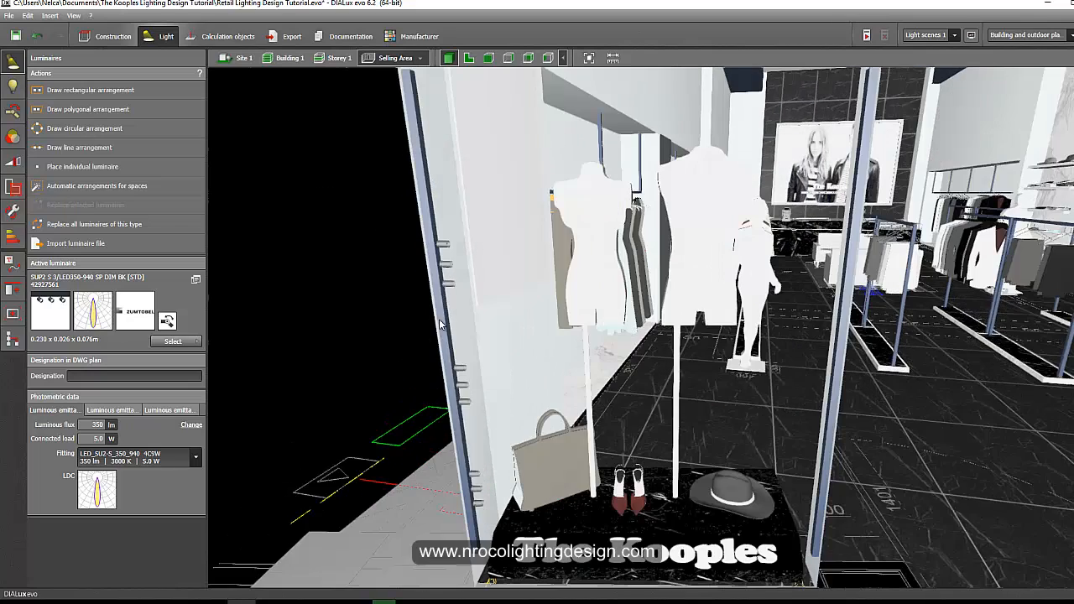
scroll(442, 313, down, 5)
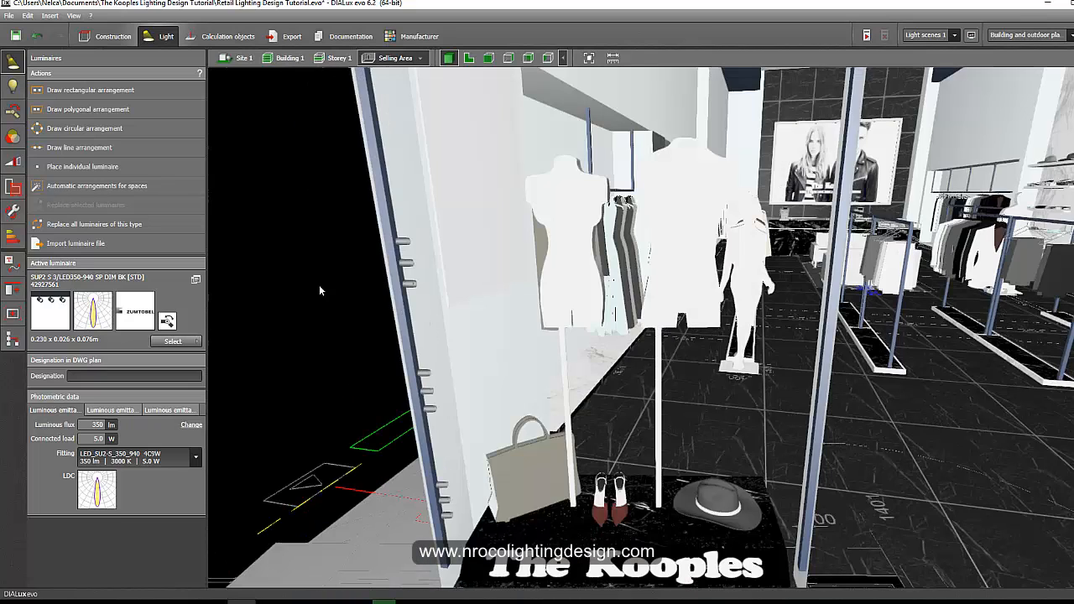
click(15, 115)
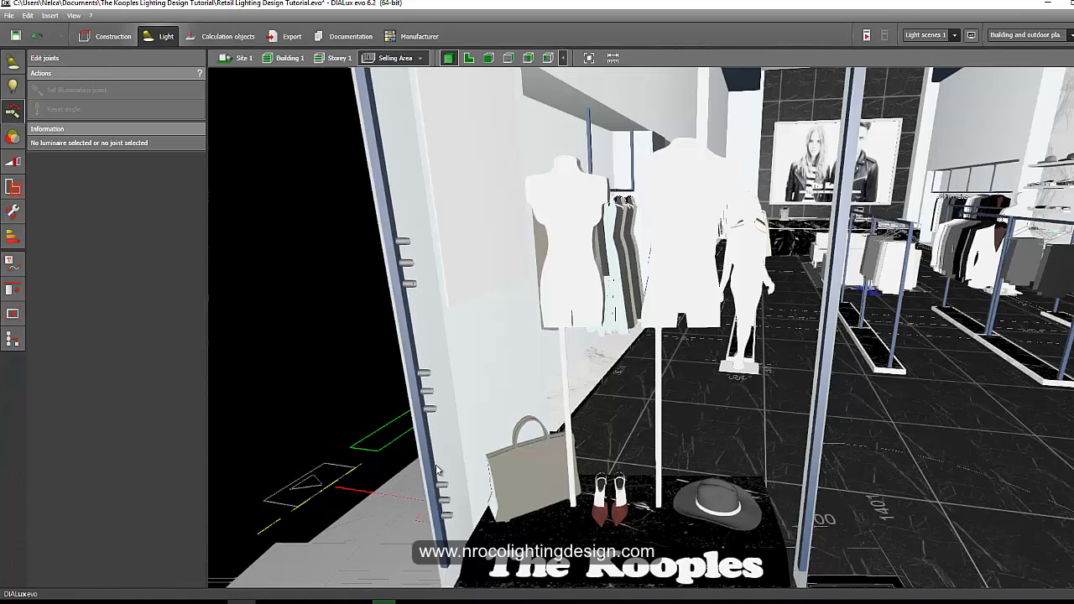
click(430, 410)
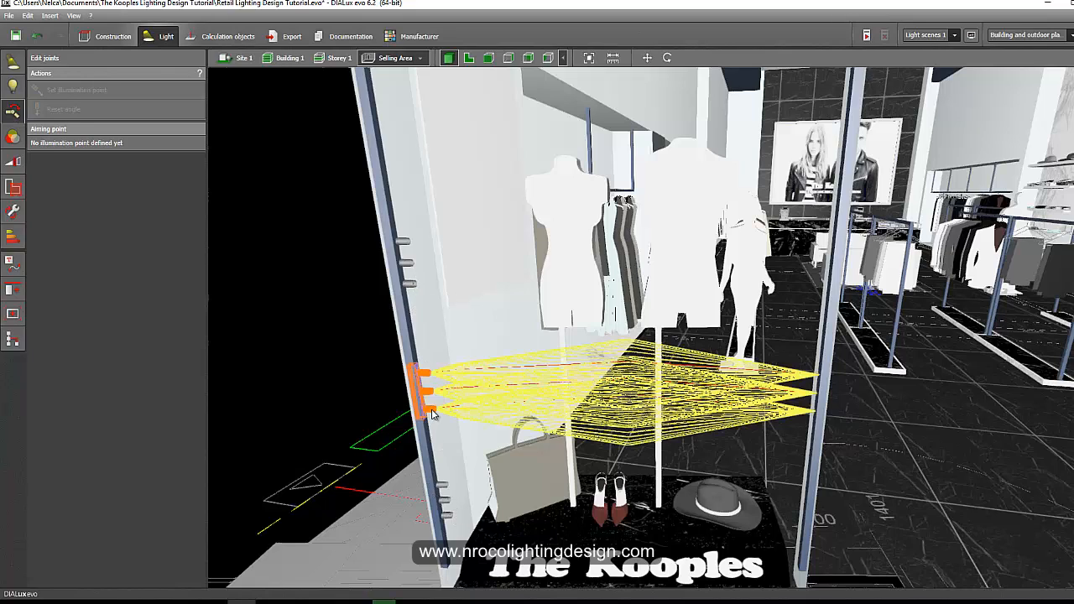
click(433, 407)
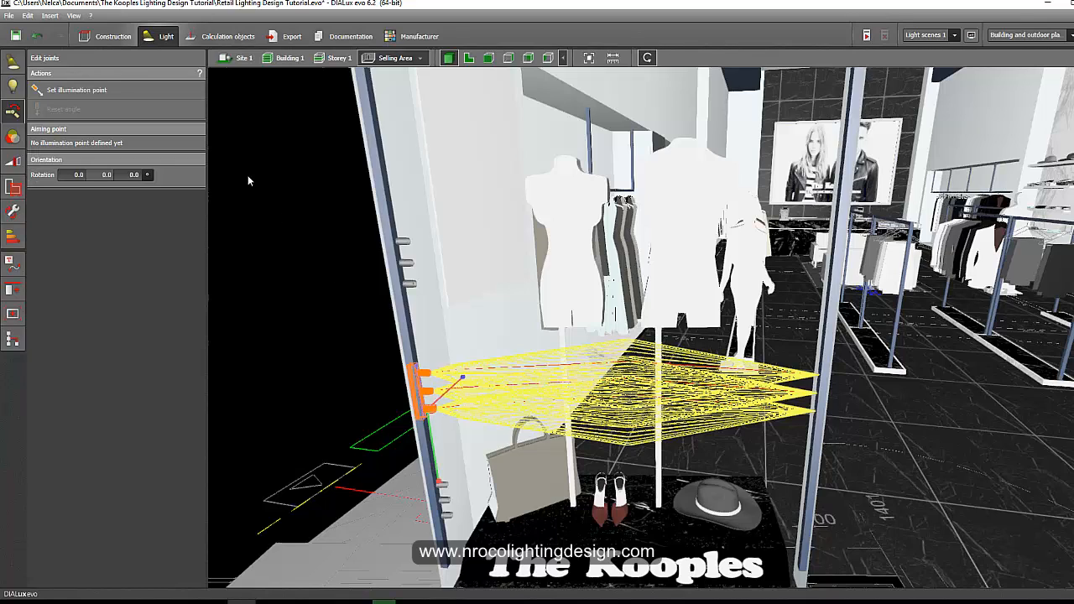
click(84, 89)
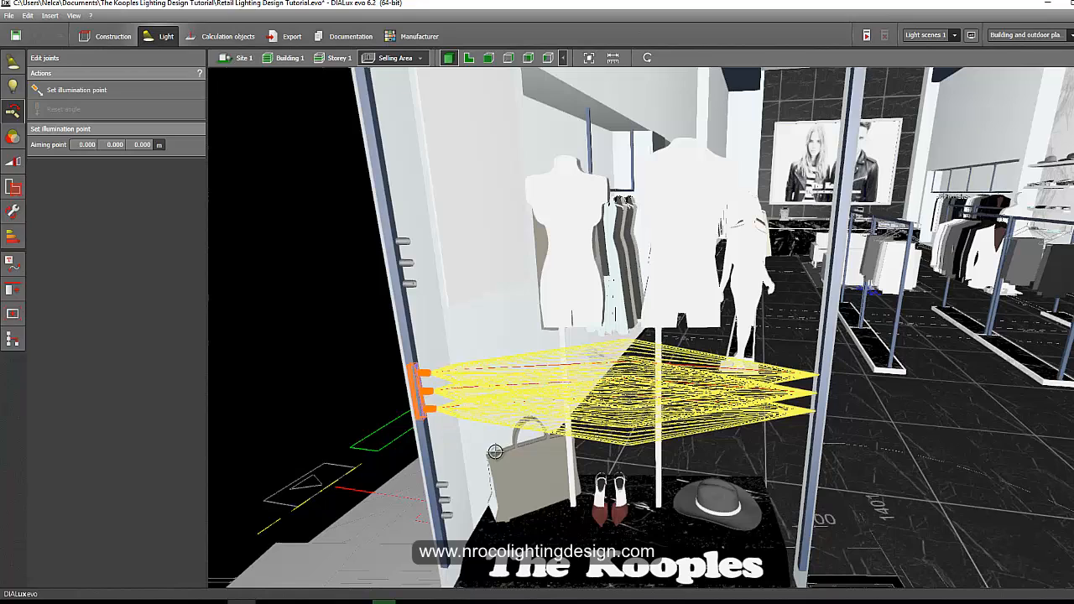
click(431, 412)
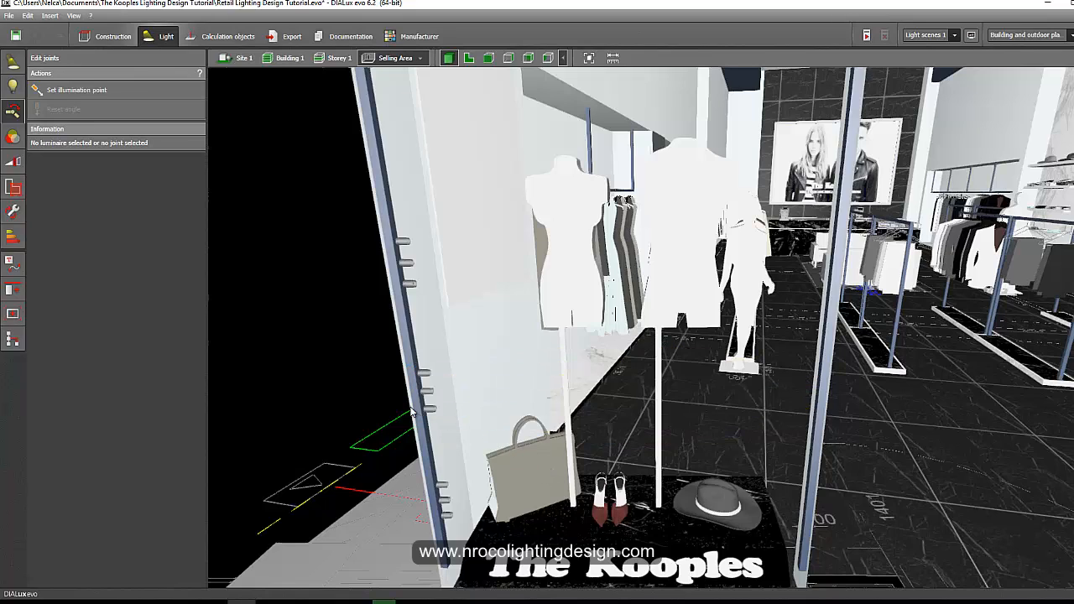
click(137, 88)
click(602, 508)
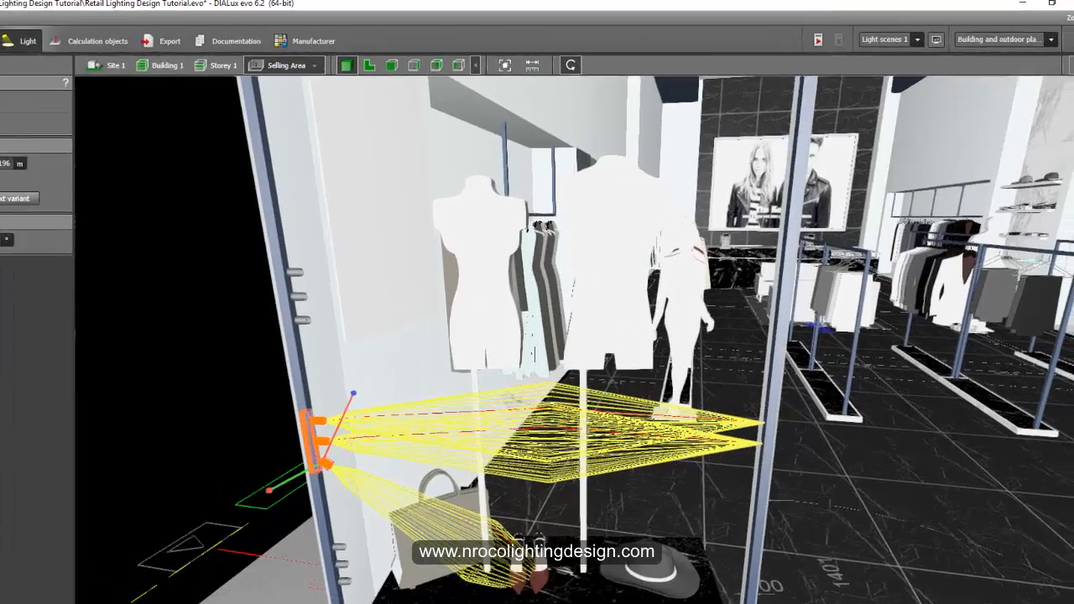
Switch the 3D display to highlight the selected luminaires and aim a lower spotlight at the front of the plinth.
click(1061, 76)
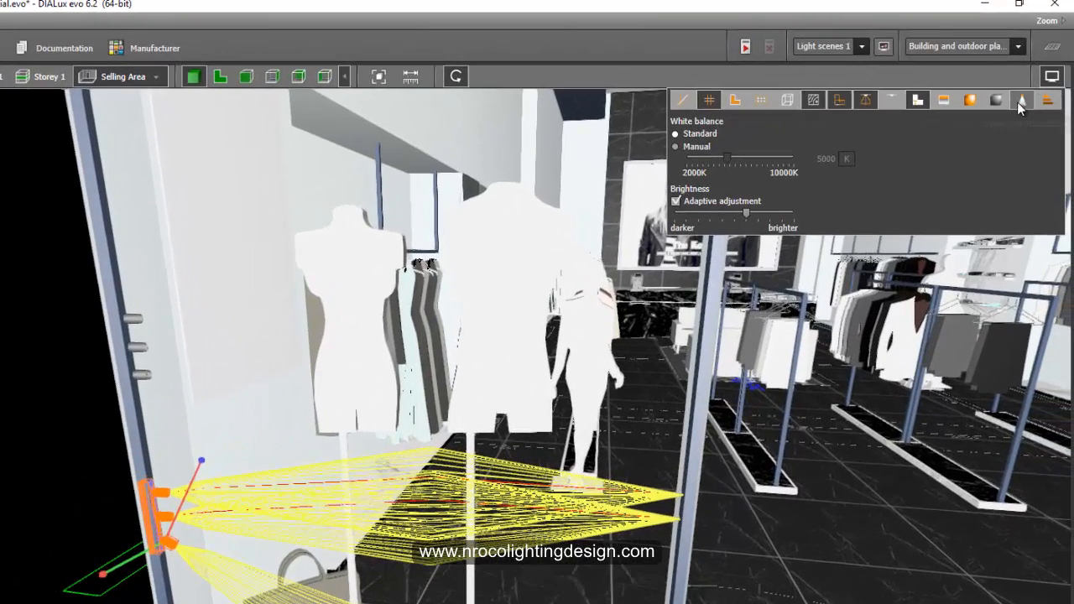
click(1023, 101)
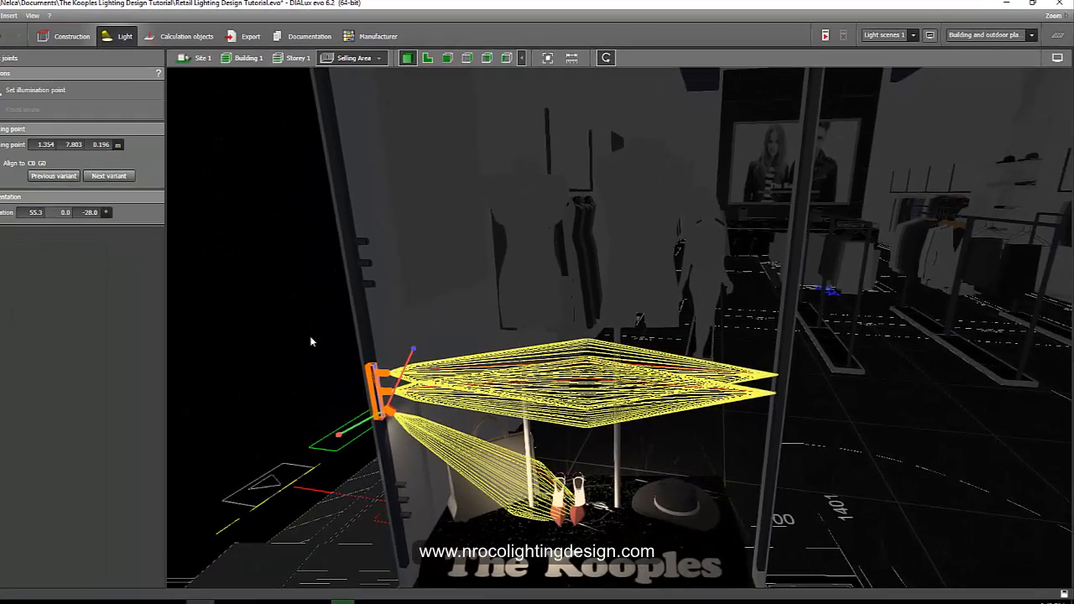
click(68, 460)
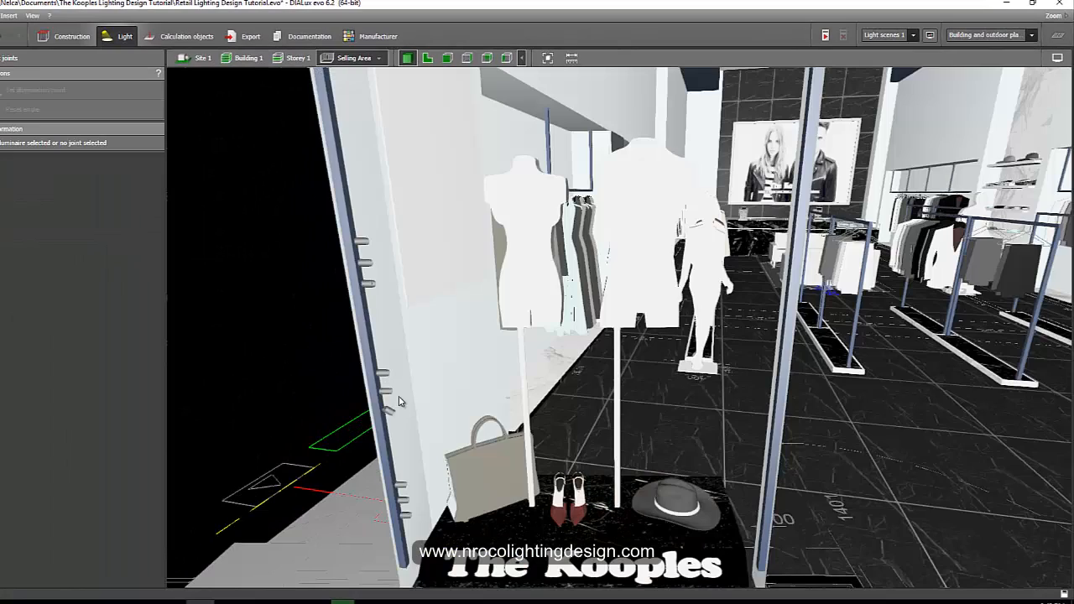
right_drag(377, 404, 358, 367)
click(335, 304)
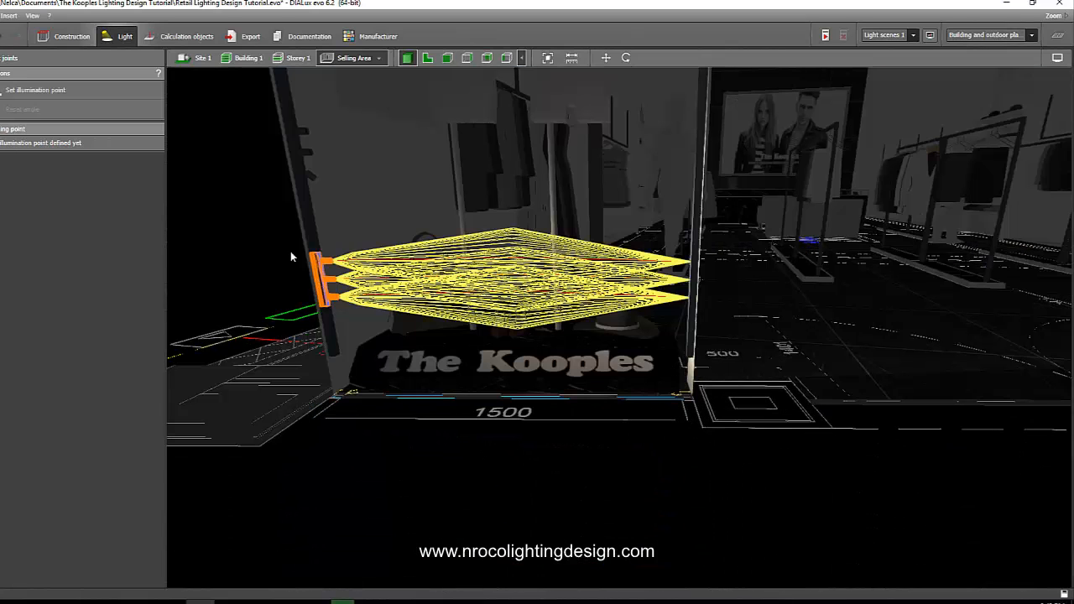
click(337, 299)
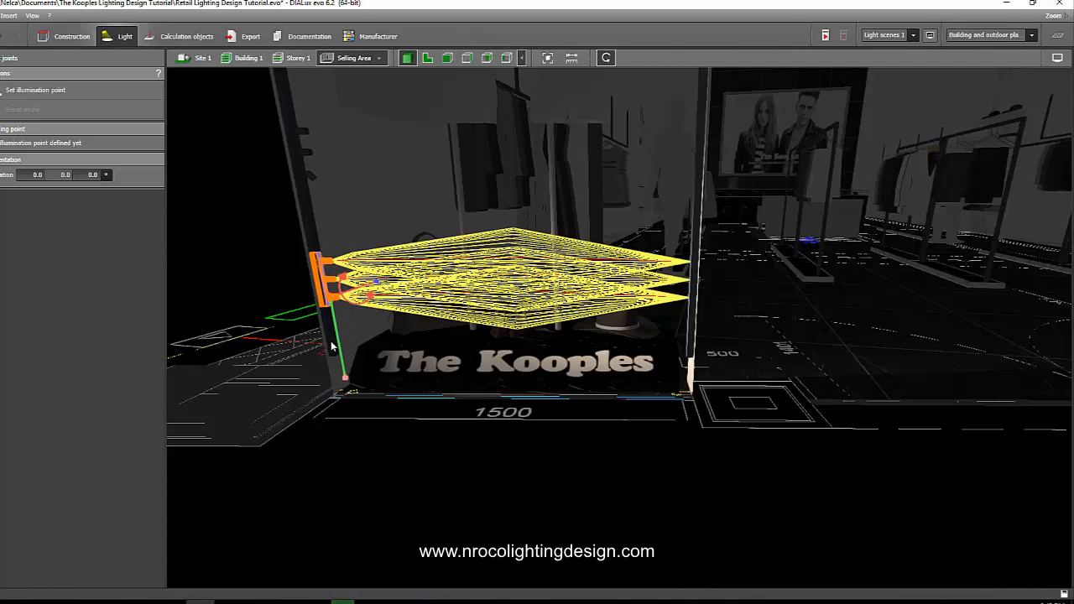
middle_drag(317, 276, 318, 290)
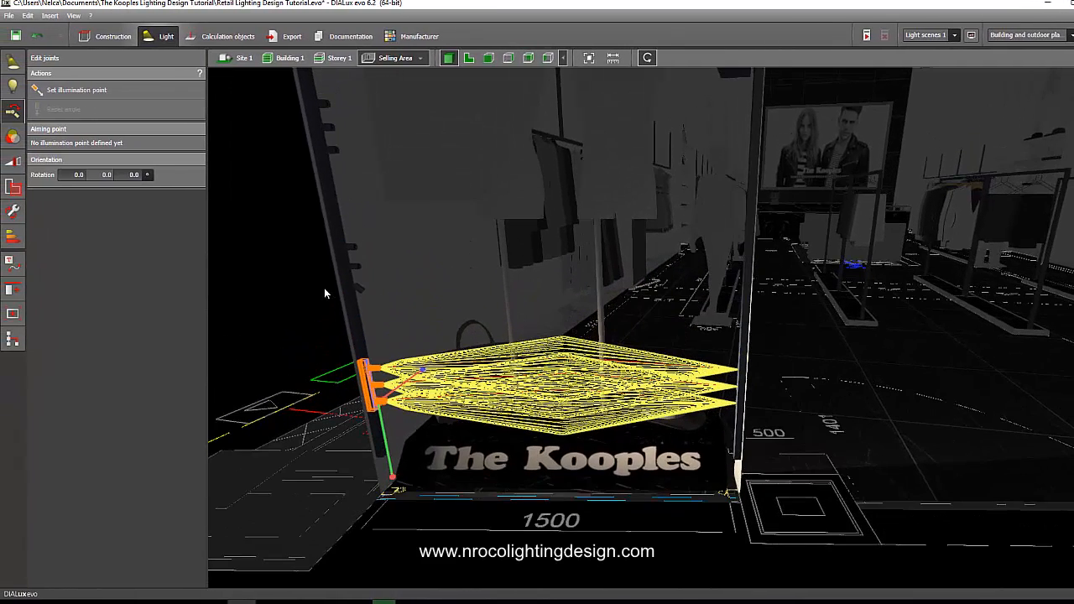
click(135, 91)
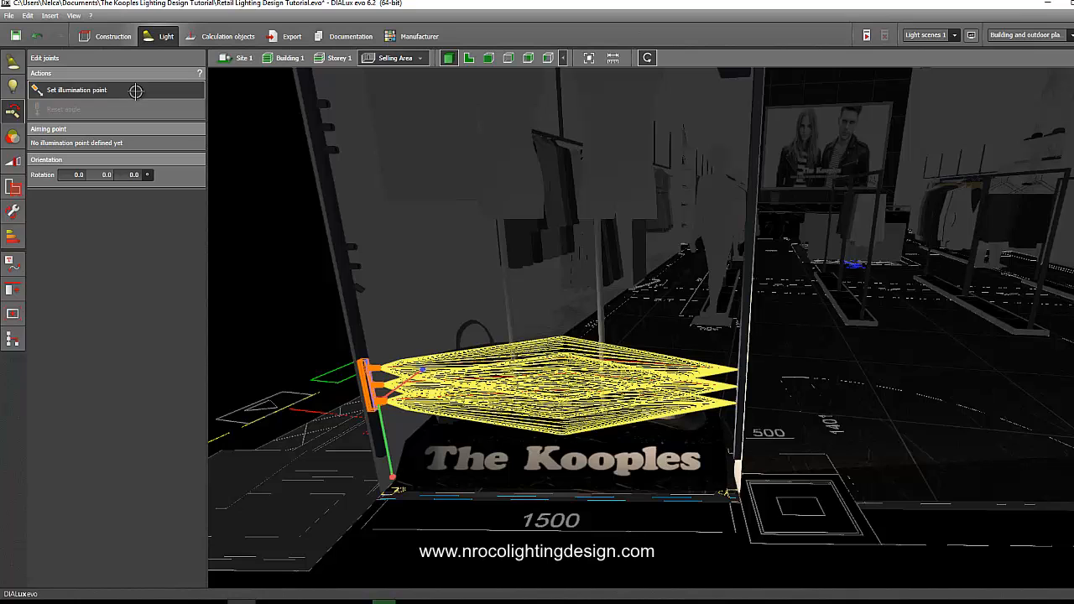
click(665, 417)
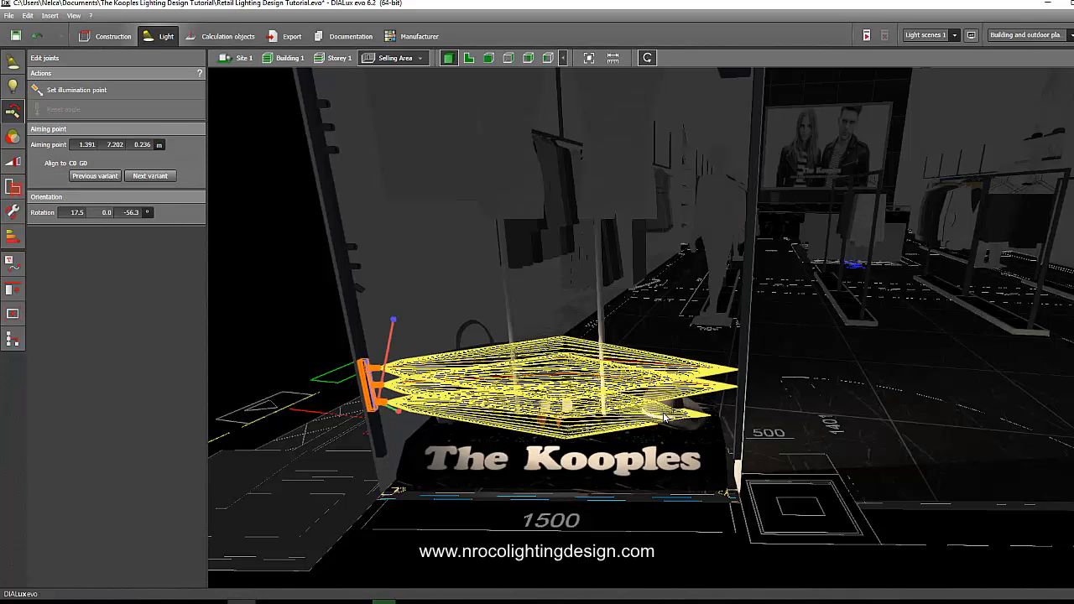
Set an illumination point for another spotlight on the handbag at the back of the plinth.
click(275, 326)
click(378, 375)
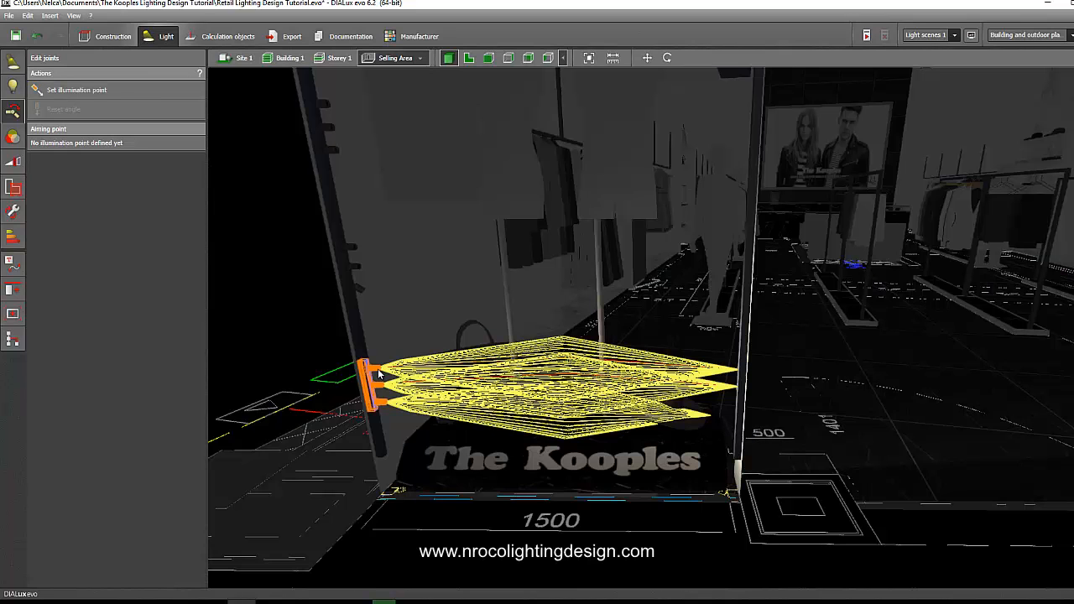
click(84, 90)
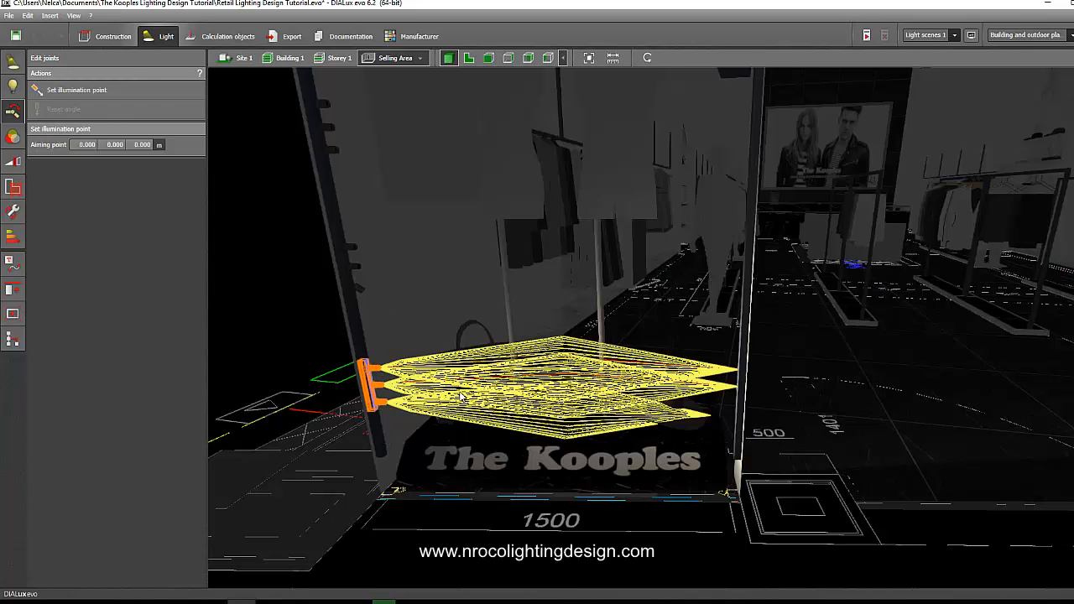
click(461, 395)
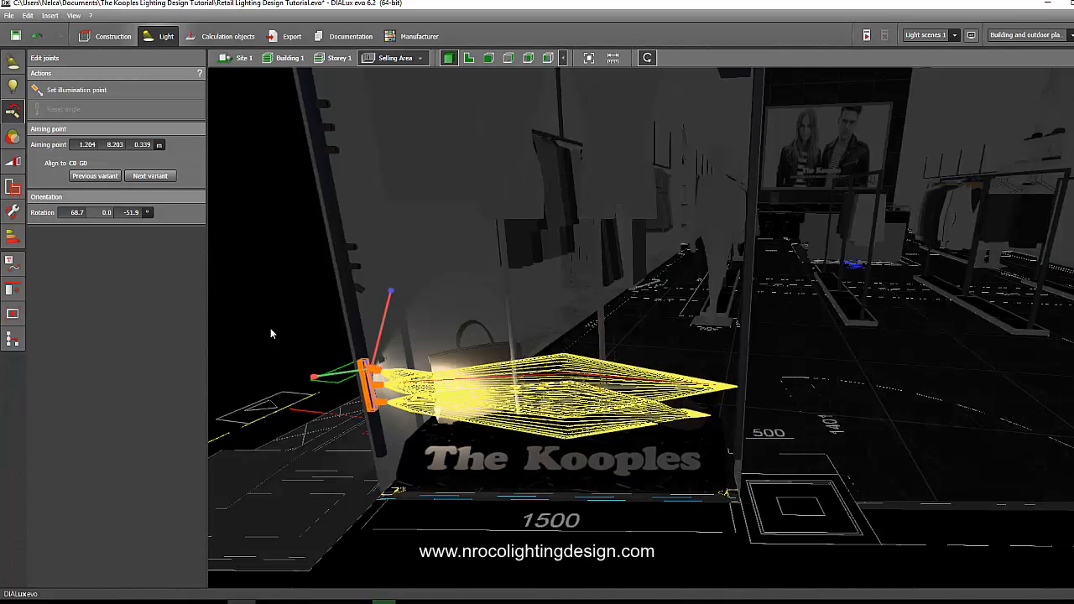
click(95, 94)
click(482, 379)
click(402, 401)
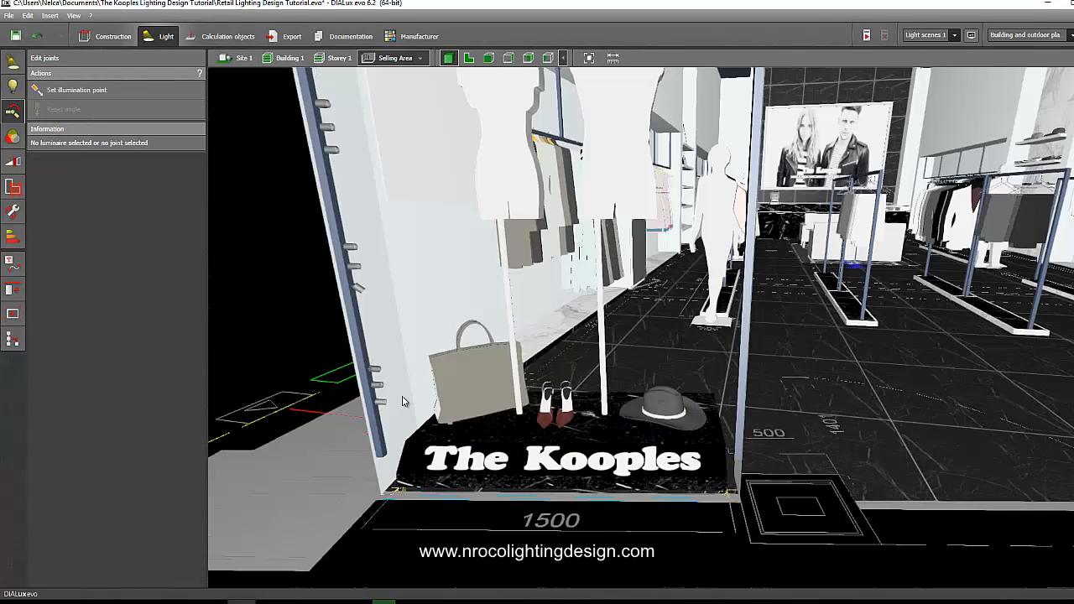
Re-aim the lowest spotlight's illumination point onto the shoes on the plinth.
click(384, 391)
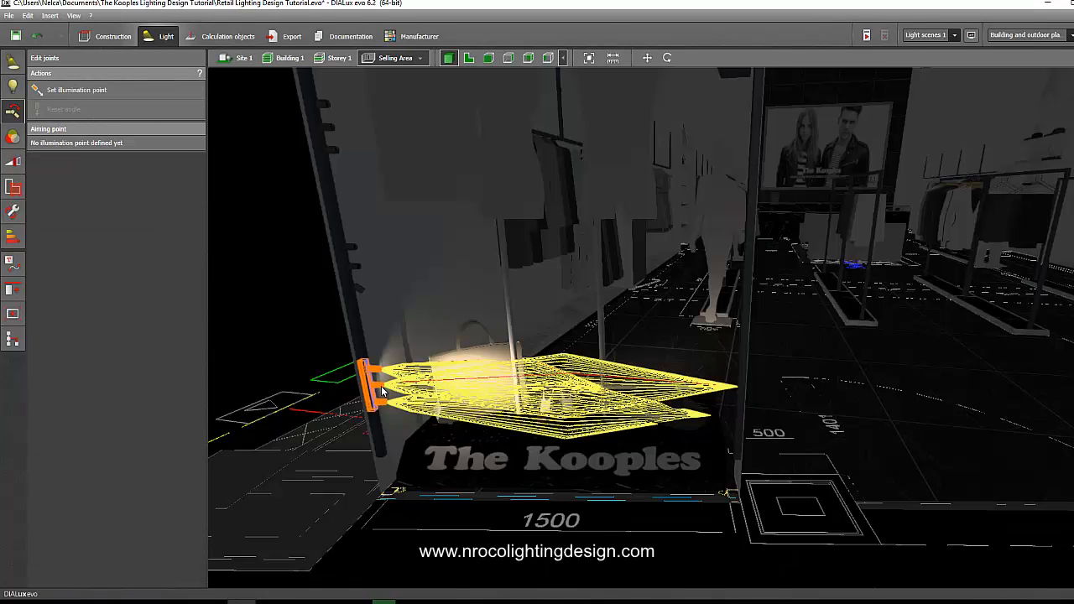
click(106, 91)
click(558, 412)
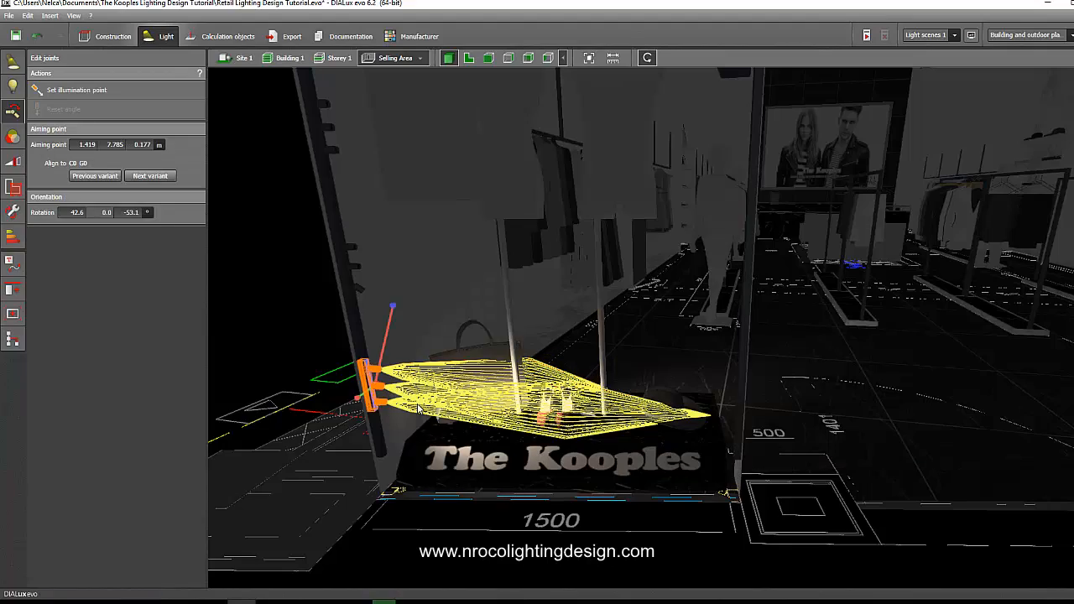
click(240, 300)
Aim the two upper spotlights of the arrangement at the torsos of the two window mannequins.
middle_drag(259, 292, 277, 329)
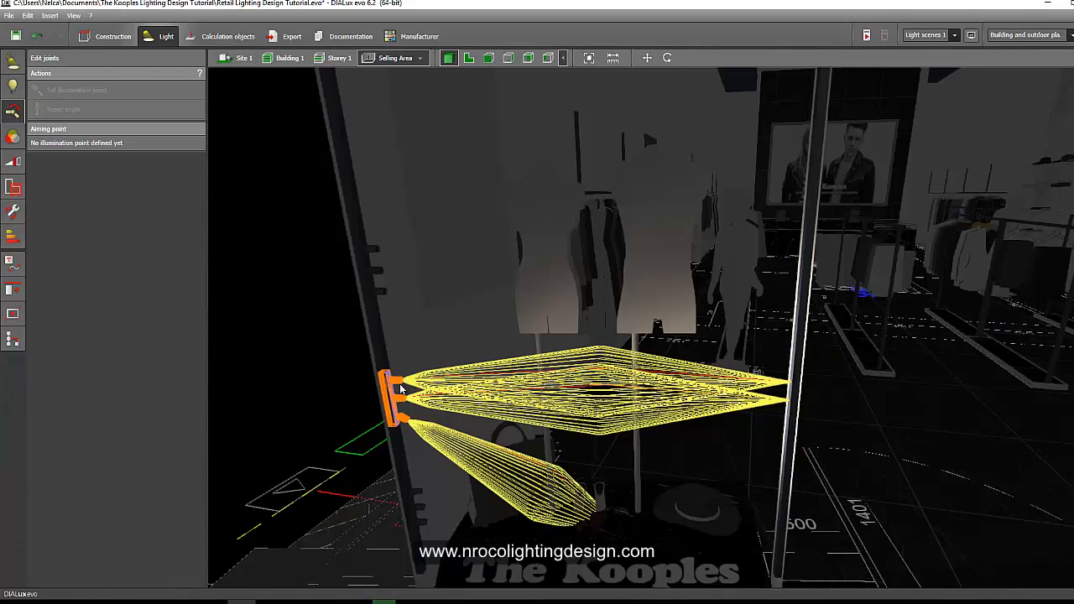
click(399, 385)
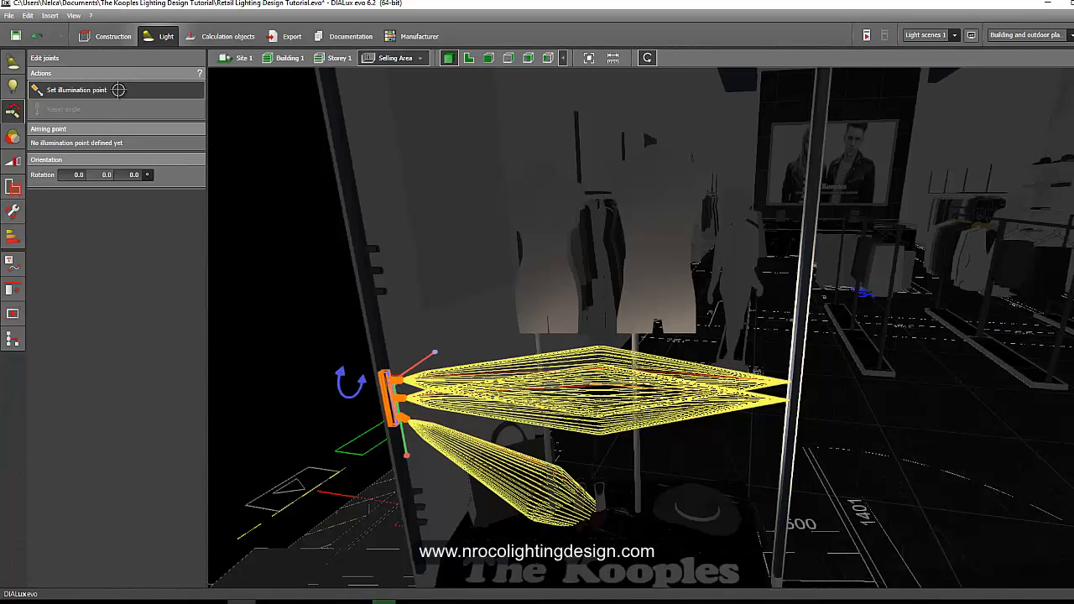
click(77, 90)
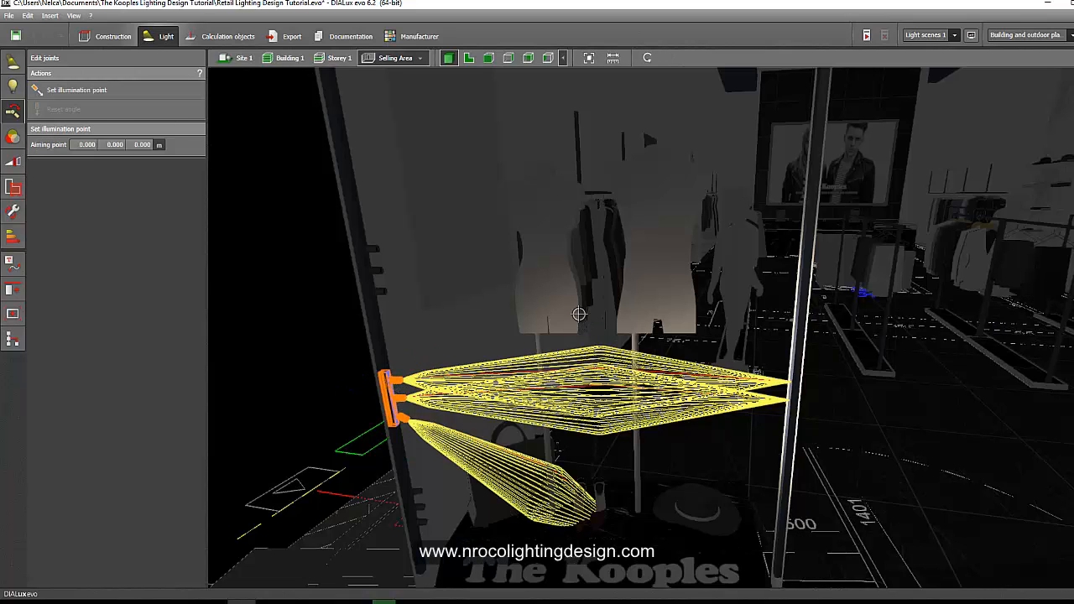
click(546, 245)
click(401, 395)
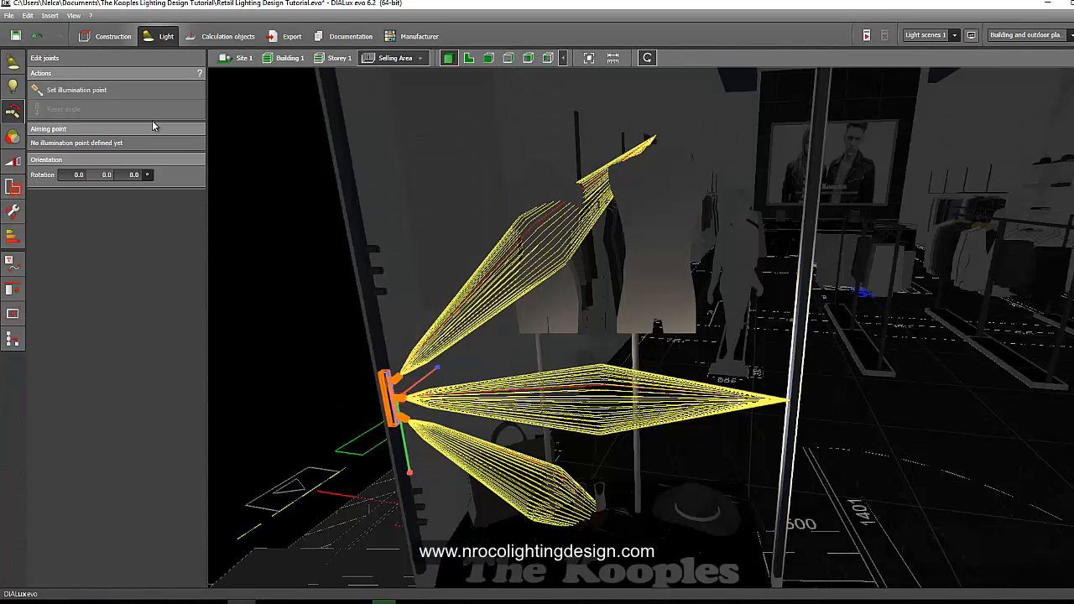
click(139, 94)
click(658, 251)
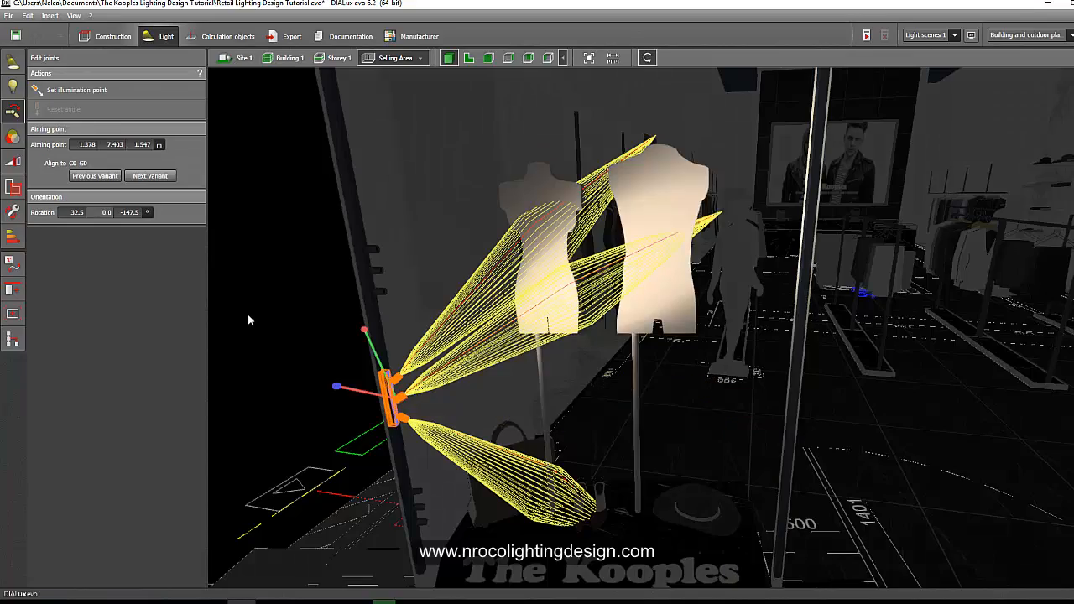
click(299, 283)
right_drag(298, 281, 348, 369)
scroll(414, 324, down, 5)
scroll(351, 349, up, 2)
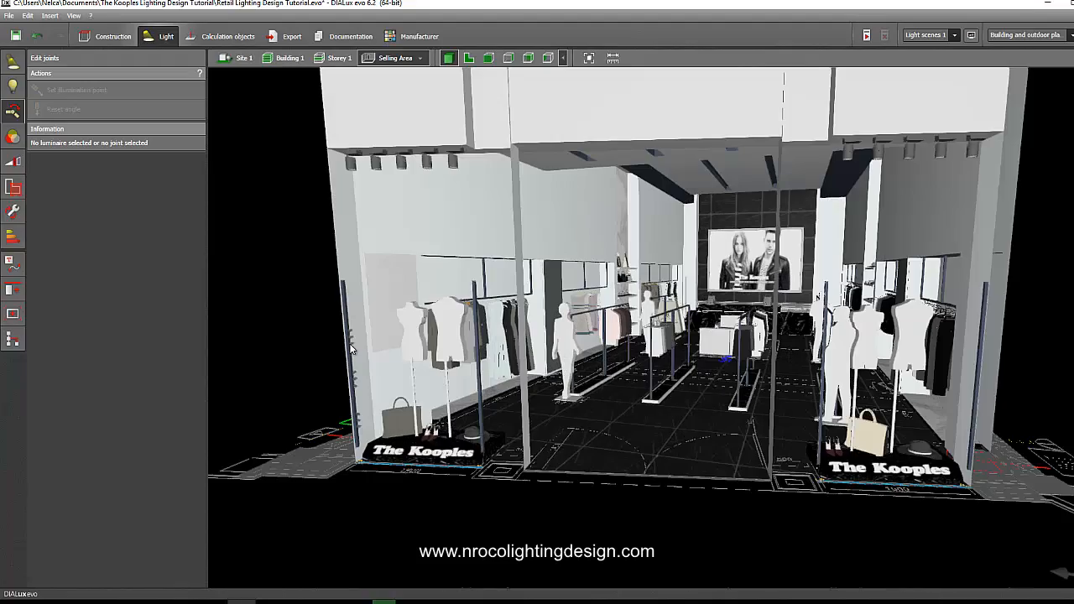
Copy the window's rail spotlight arrangement in plan view and place the copy on the wall of the next show-window plinth.
click(467, 59)
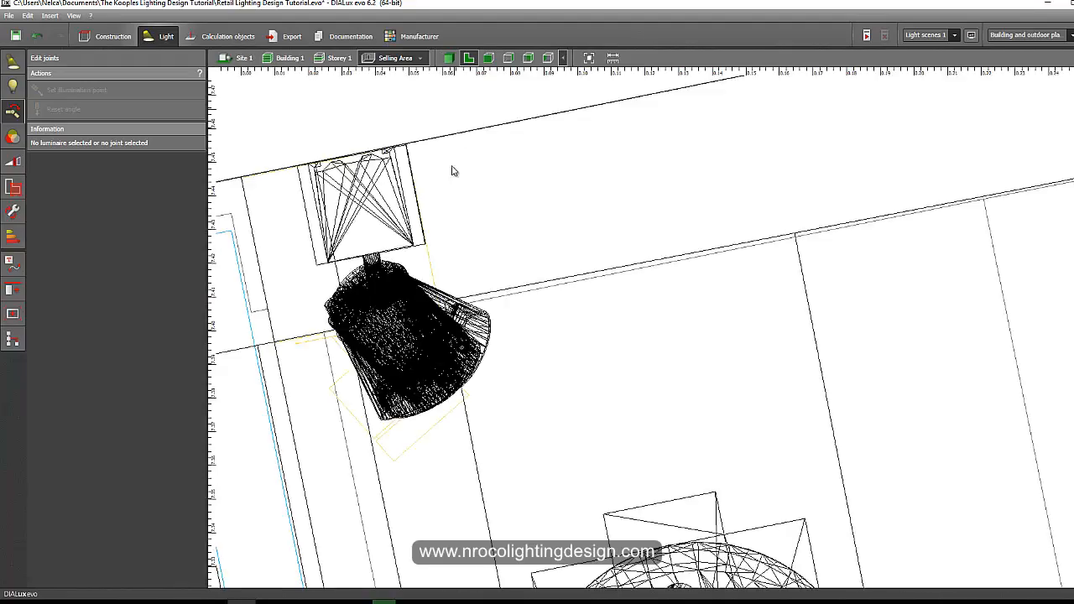
click(12, 61)
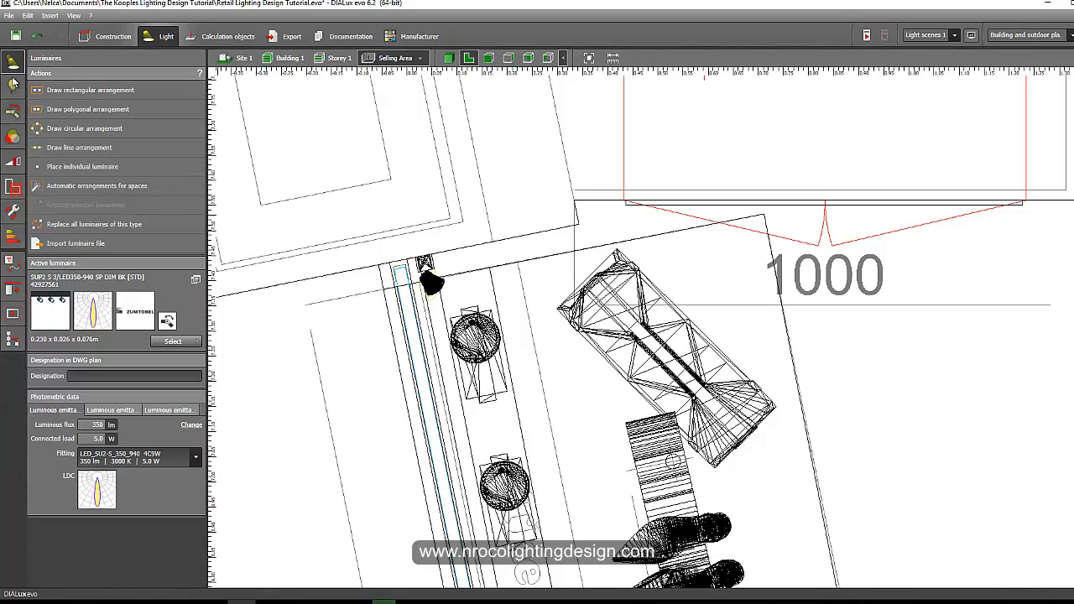
click(12, 83)
click(17, 64)
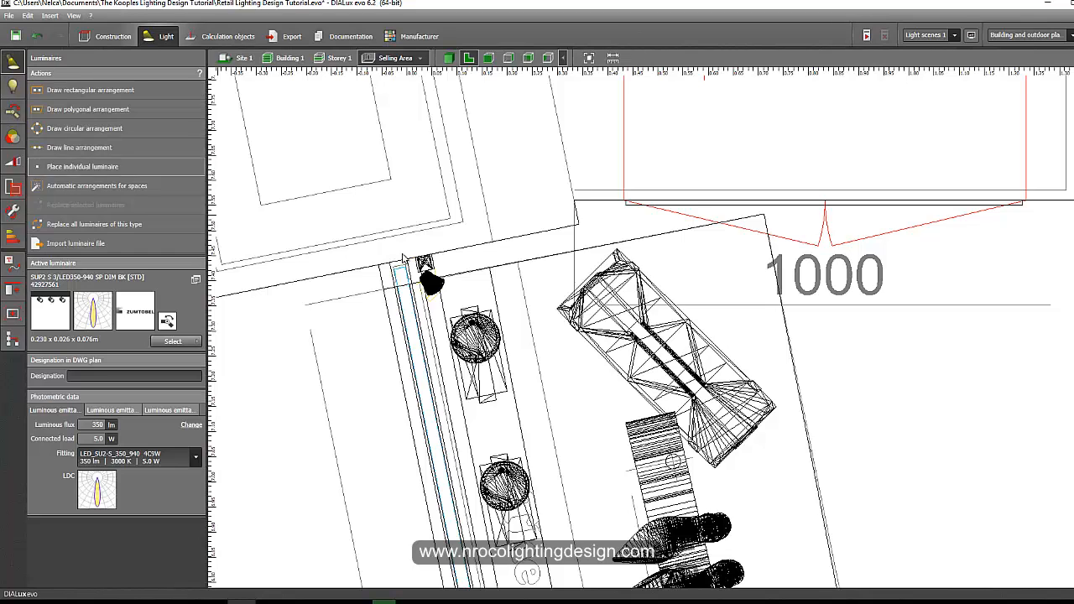
click(428, 279)
scroll(406, 316, down, 5)
middle_drag(404, 256, 415, 171)
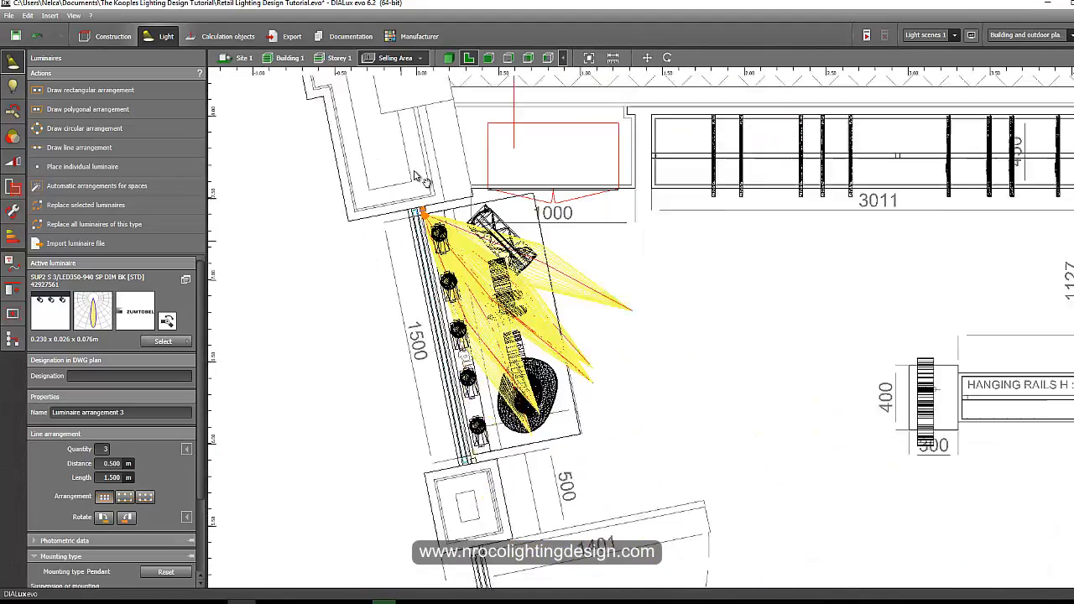
scroll(420, 181, down, 6)
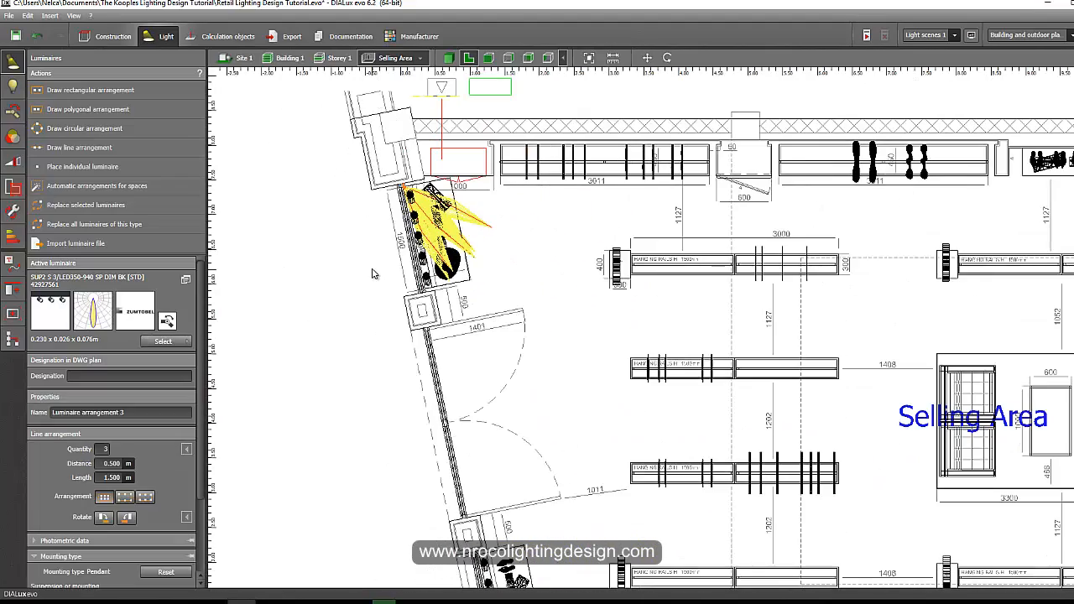
key(ctrl+c)
key(ctrl+v)
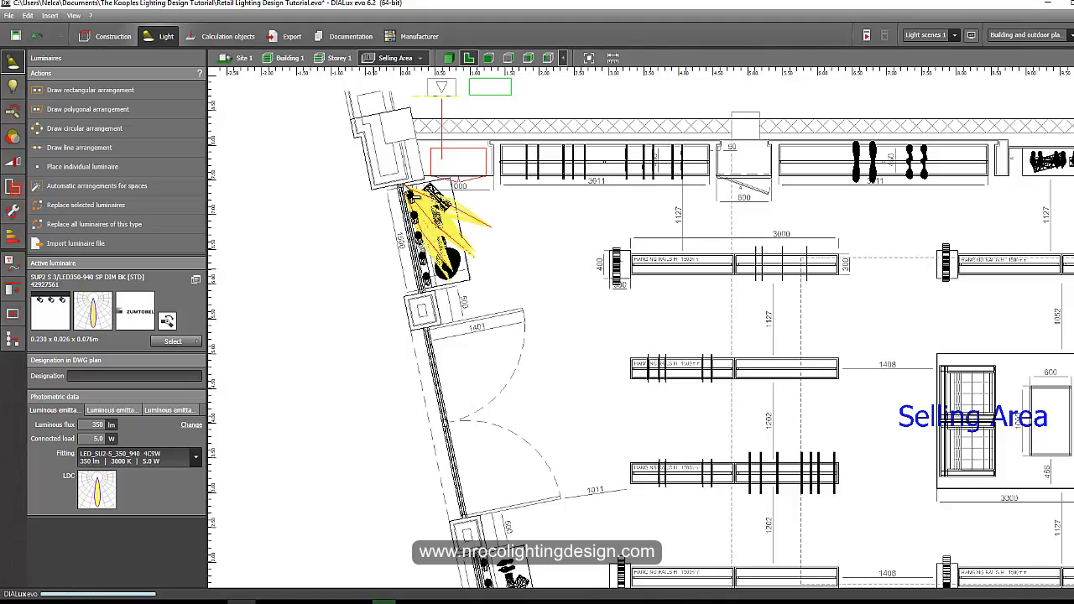
click(485, 534)
middle_drag(535, 365, 527, 338)
middle_drag(486, 519, 506, 260)
Fine-tune the copied arrangement's position so it sits against the wall beside the pillar.
scroll(506, 260, up, 6)
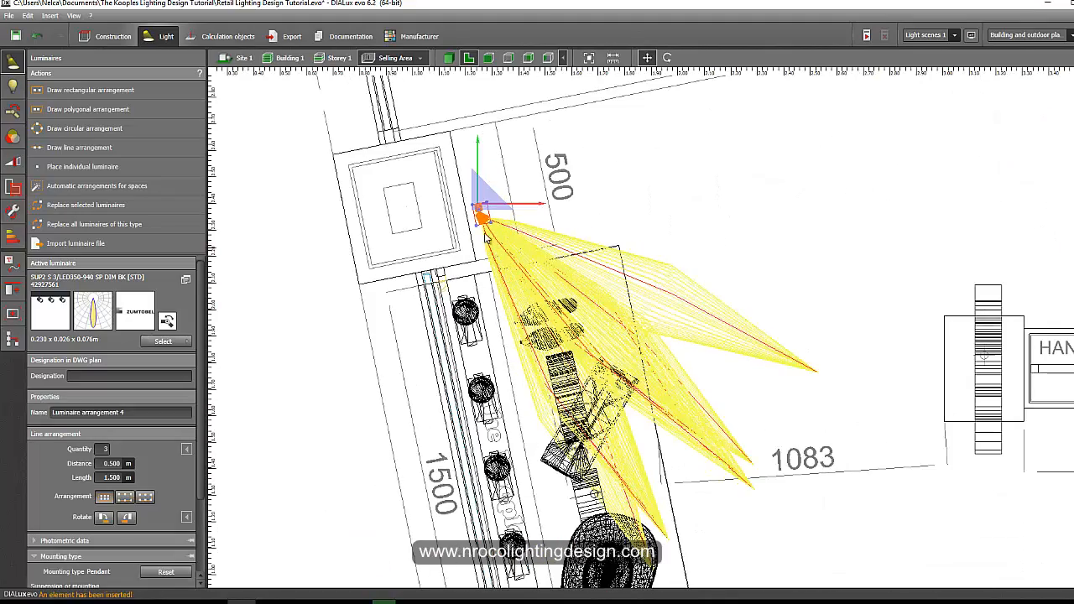
scroll(471, 312, up, 5)
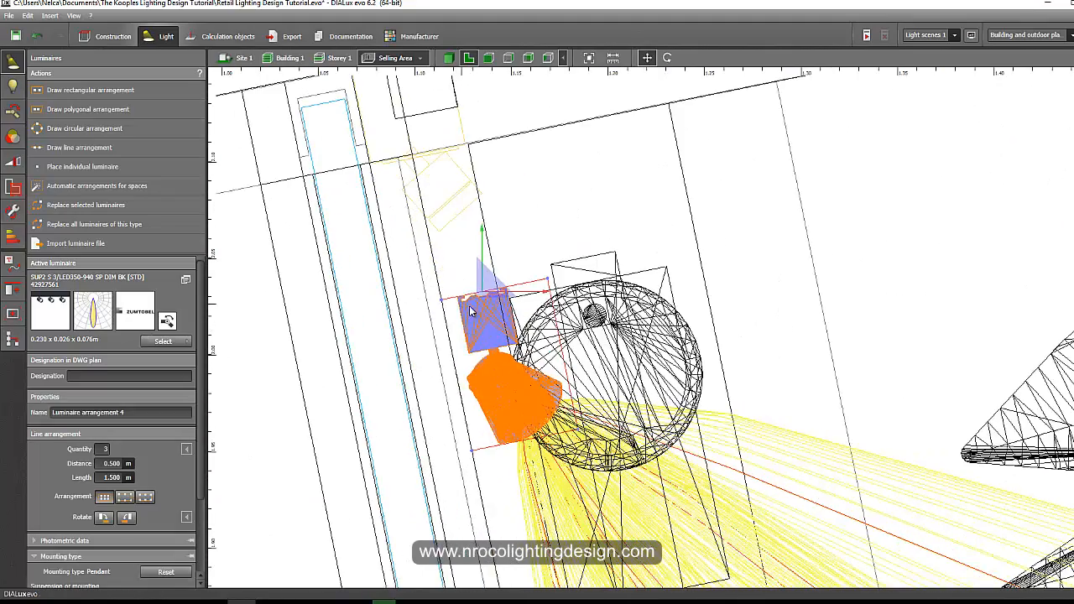
drag(444, 300, 395, 126)
middle_drag(395, 126, 388, 251)
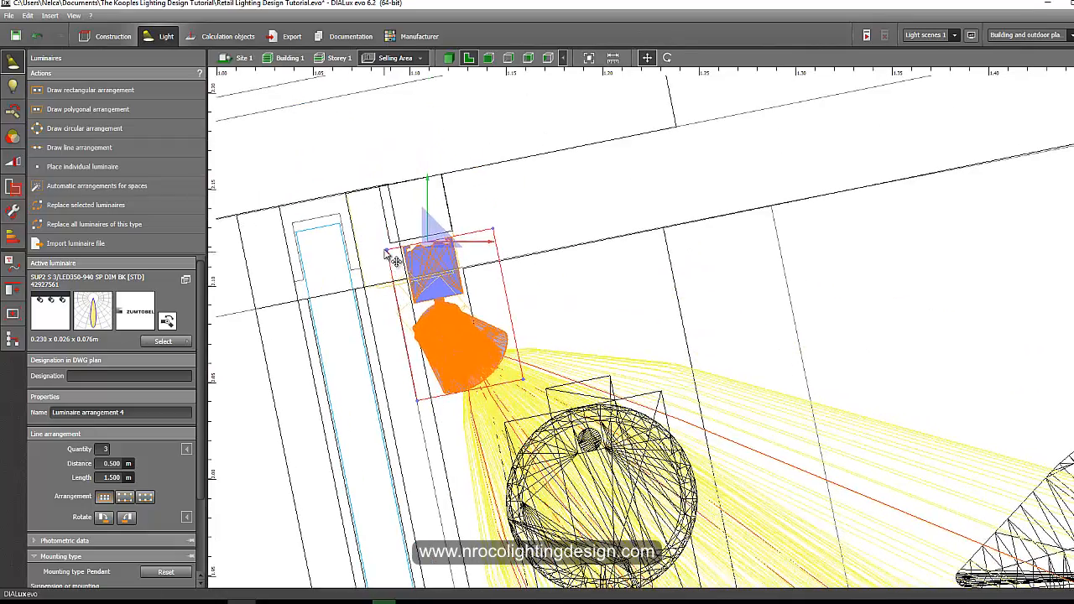
drag(388, 251, 374, 193)
scroll(375, 193, down, 5)
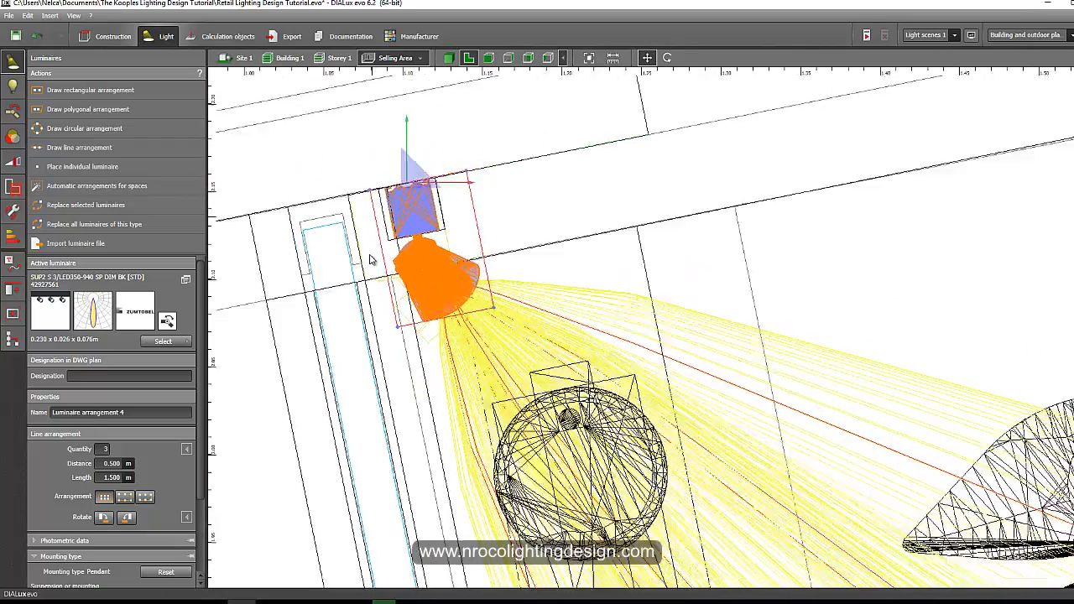
scroll(376, 327, down, 6)
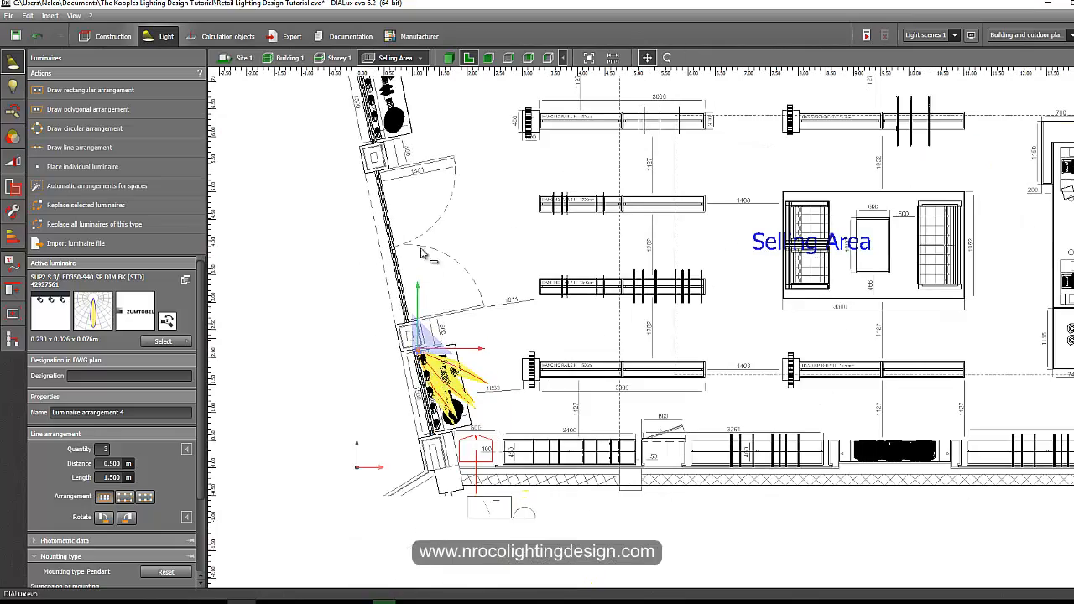
Duplicate a spotlight arrangement by dragging a copy onto the plinth with the hat.
click(402, 178)
middle_drag(402, 178, 450, 367)
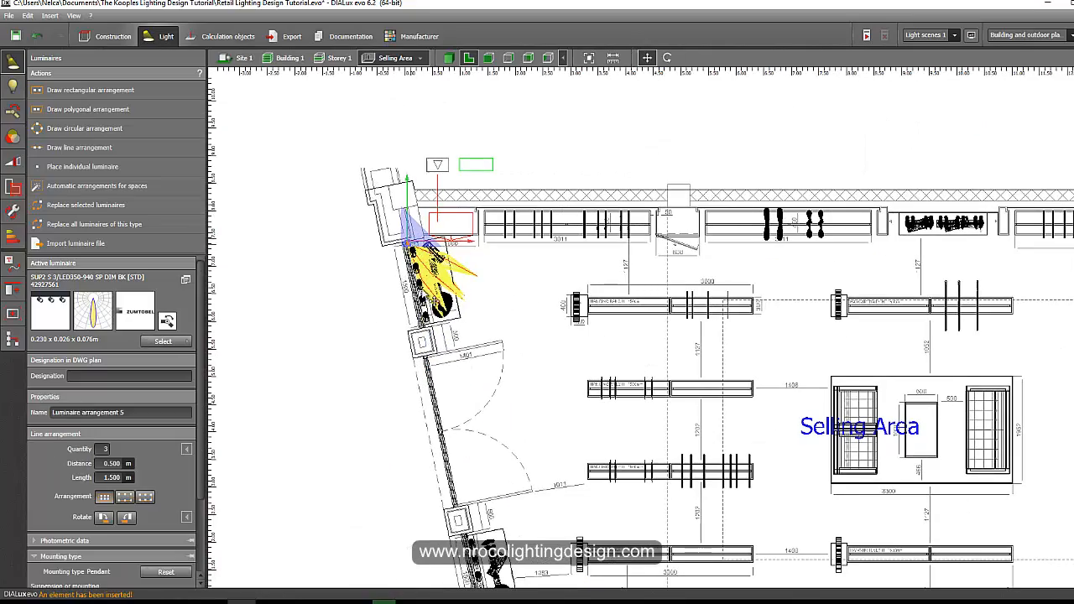
scroll(430, 328, up, 6)
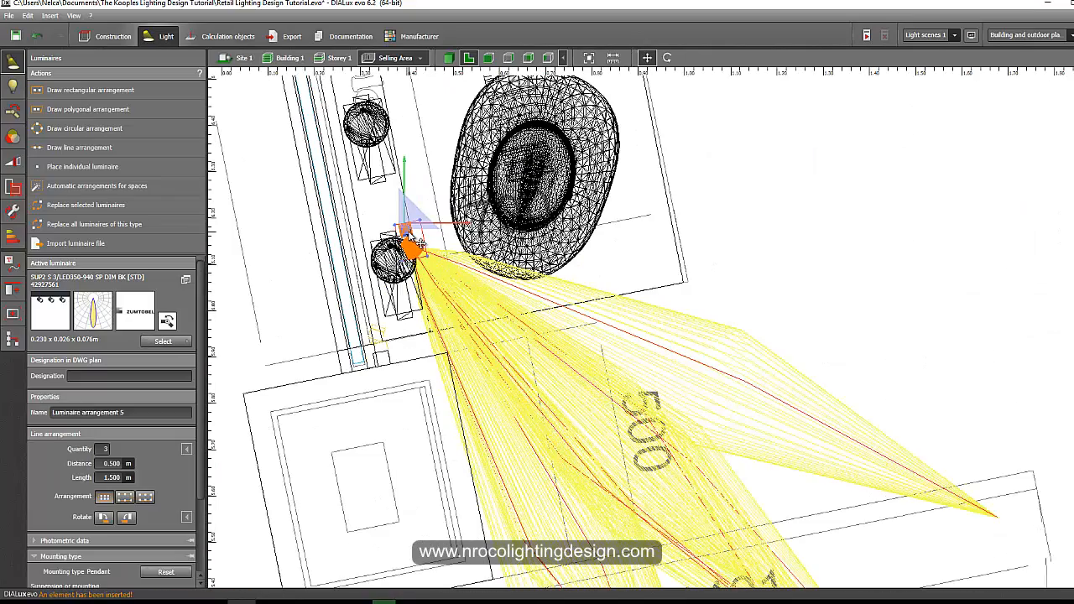
Rotate the new arrangement to face the opposite direction and move it to the plinth's end next to the pillar.
right_click(416, 232)
click(432, 253)
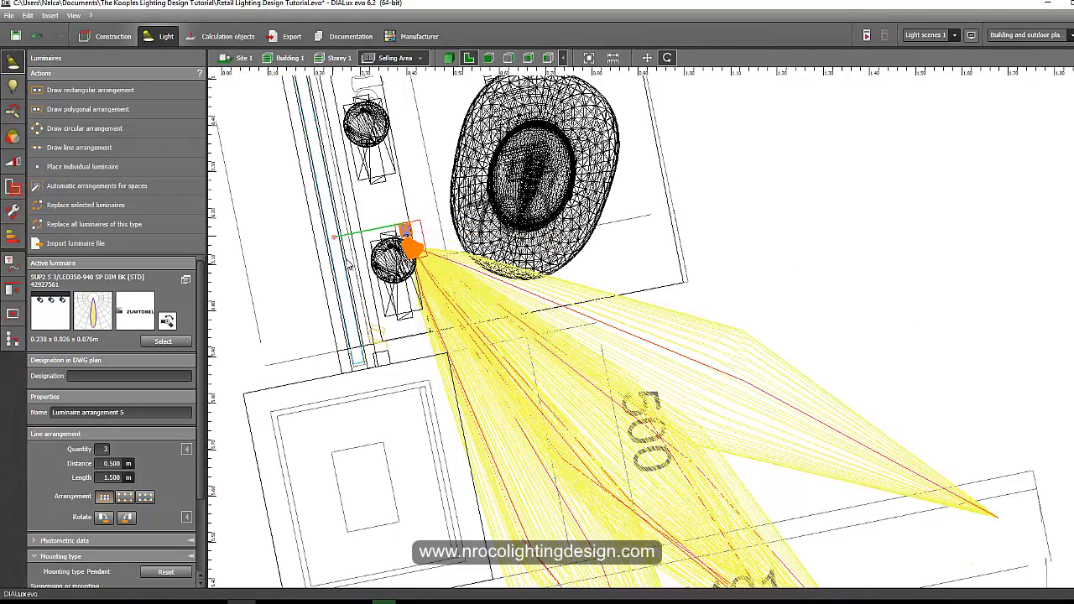
drag(334, 237, 460, 201)
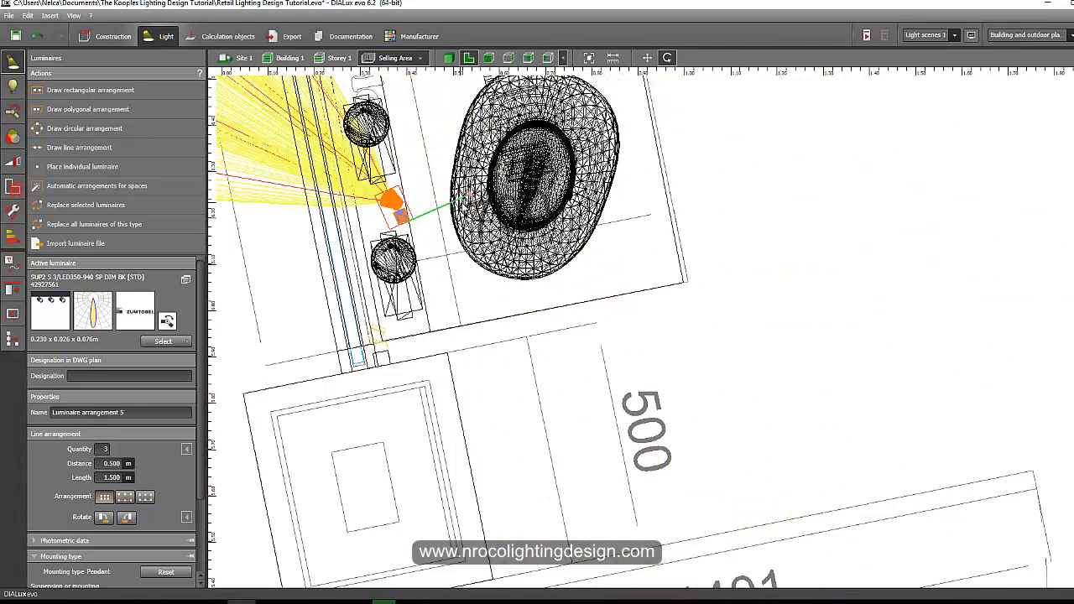
scroll(386, 230, up, 3)
right_click(409, 212)
click(429, 220)
drag(384, 226, 346, 472)
scroll(346, 473, down, 5)
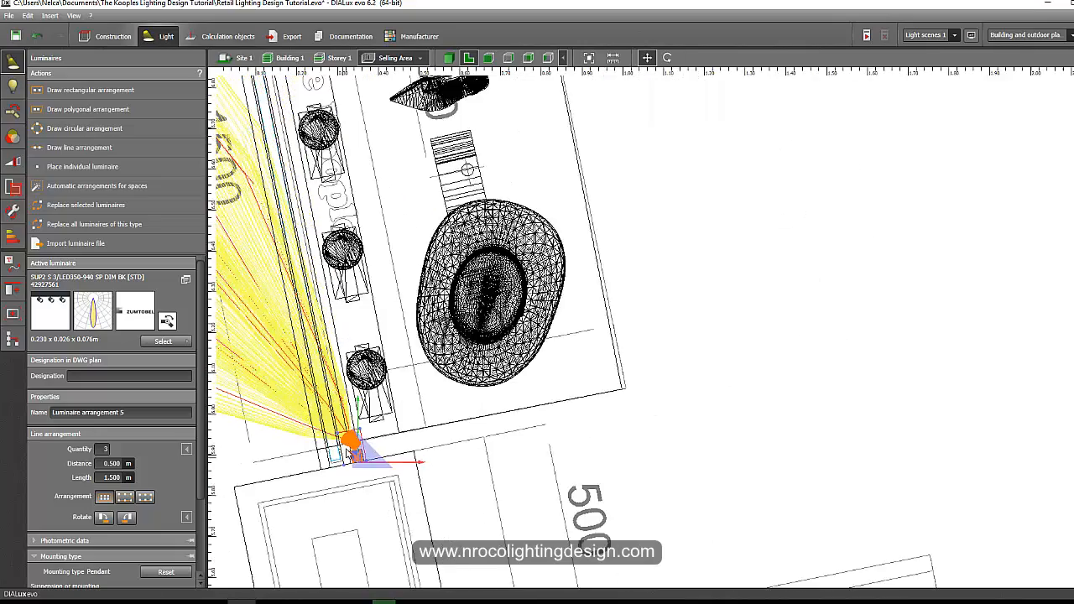
In 3D, set the illumination point of the lower spotlight on the pillar onto the handbag on the plinth.
click(450, 58)
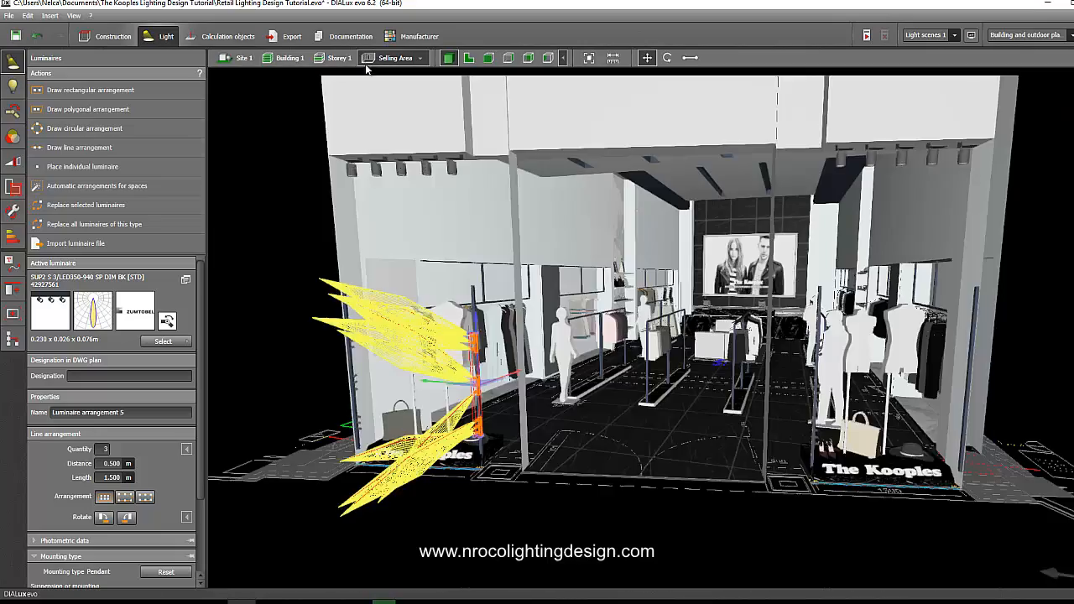
drag(272, 240, 535, 400)
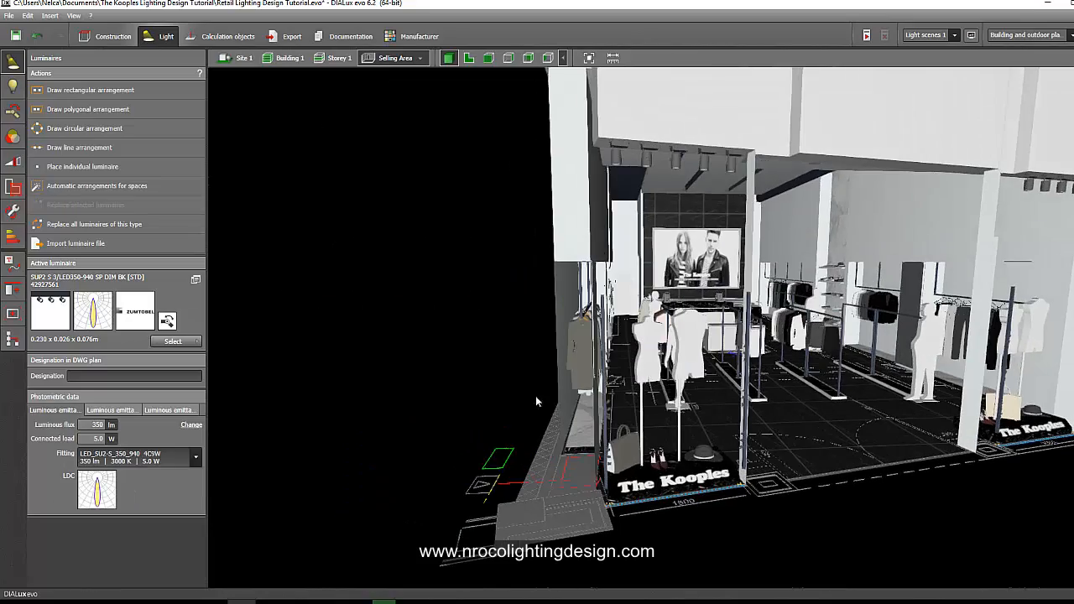
middle_drag(532, 381, 532, 382)
scroll(532, 382, up, 3)
mouse_move(446, 371)
right_down()
mouse_move(464, 374)
mouse_move(440, 376)
right_up()
scroll(696, 431, up, 5)
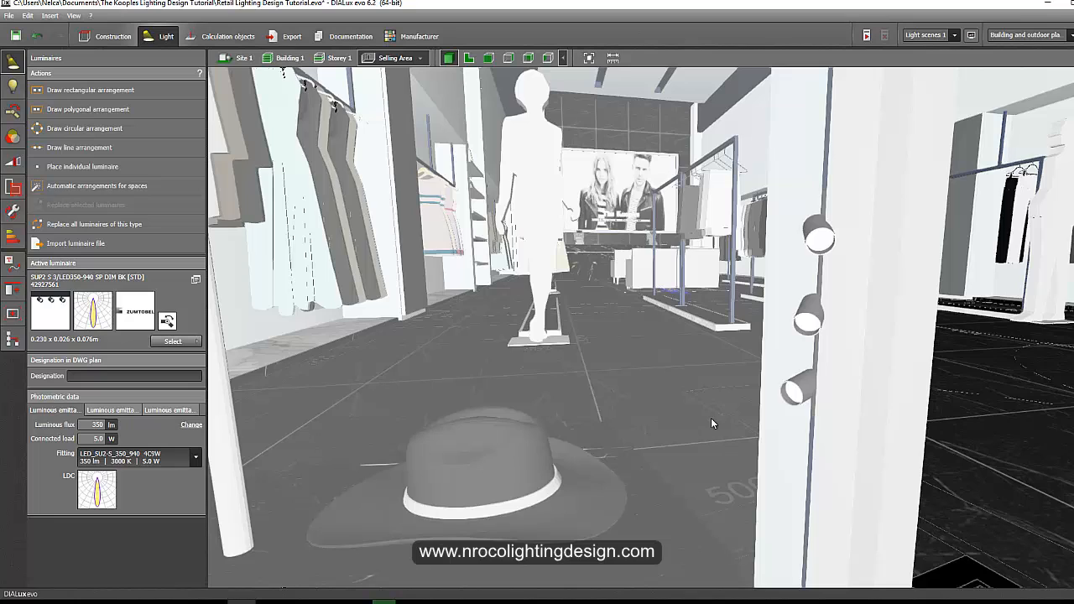
scroll(712, 424, down, 4)
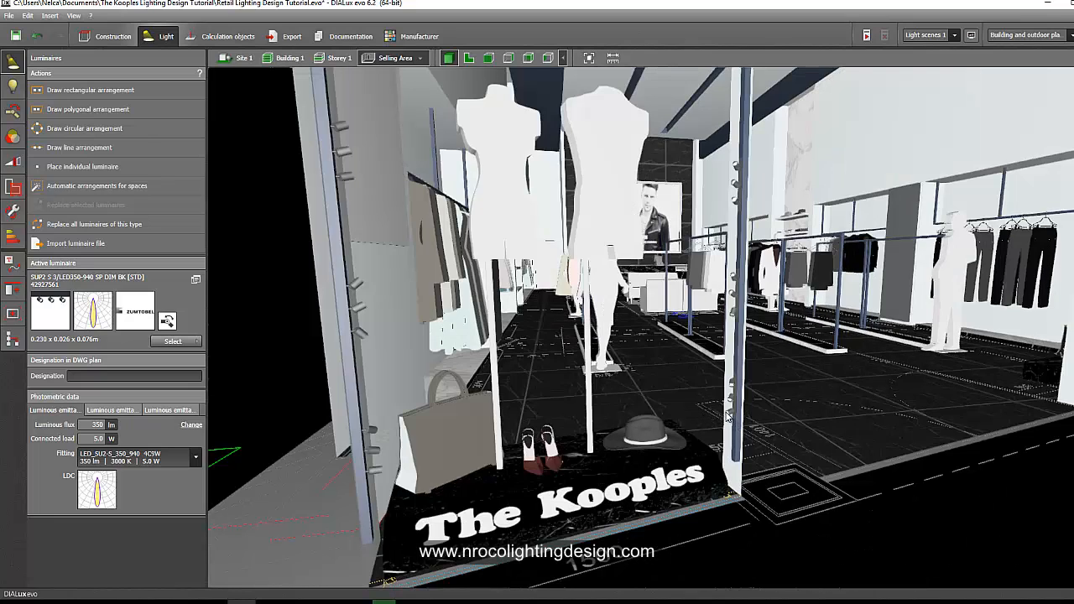
click(13, 110)
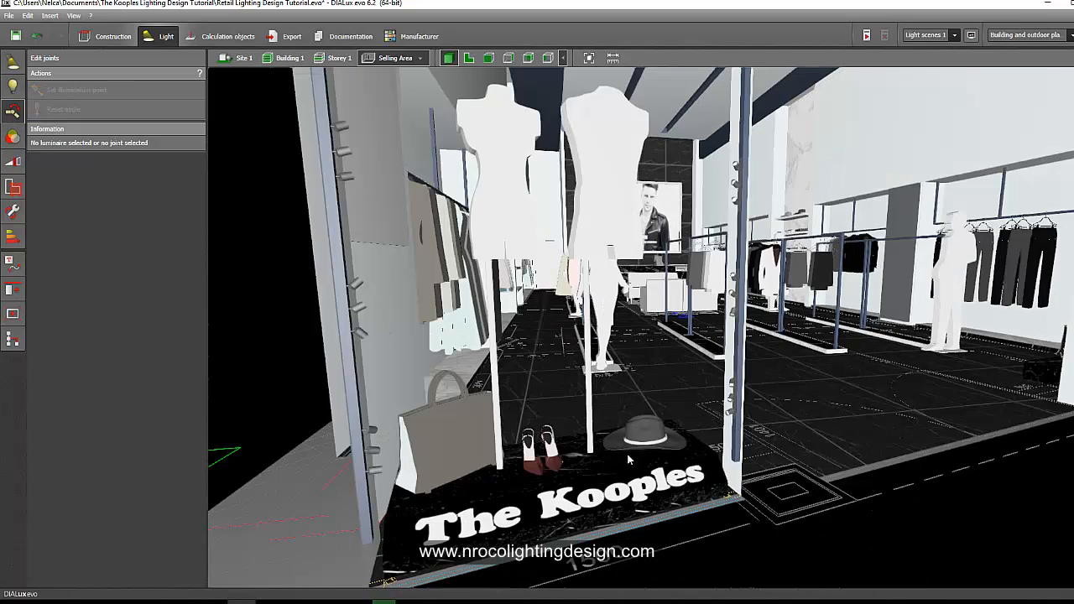
click(727, 419)
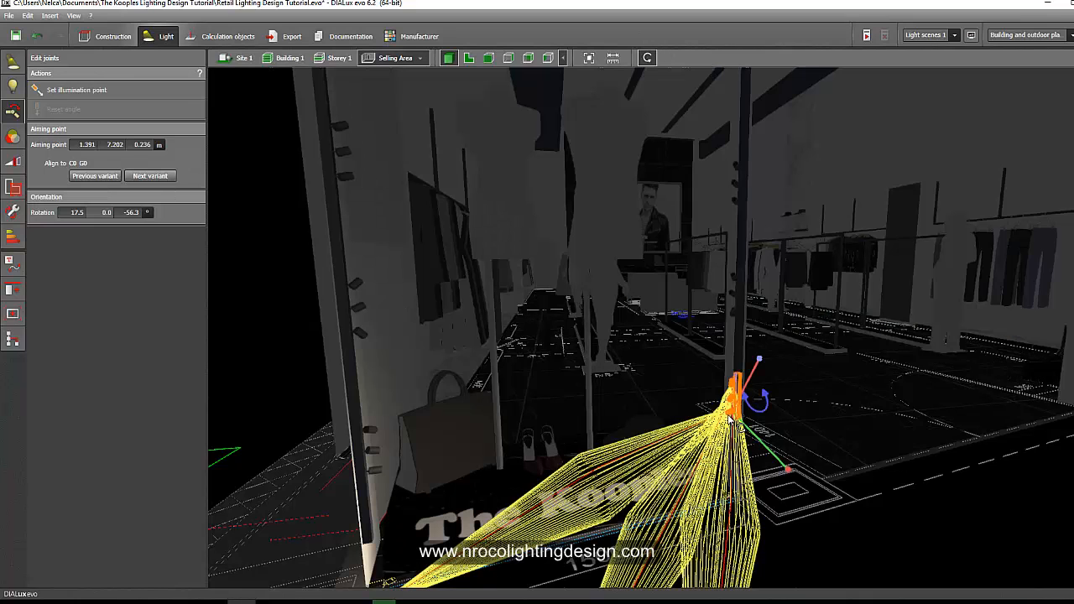
click(76, 90)
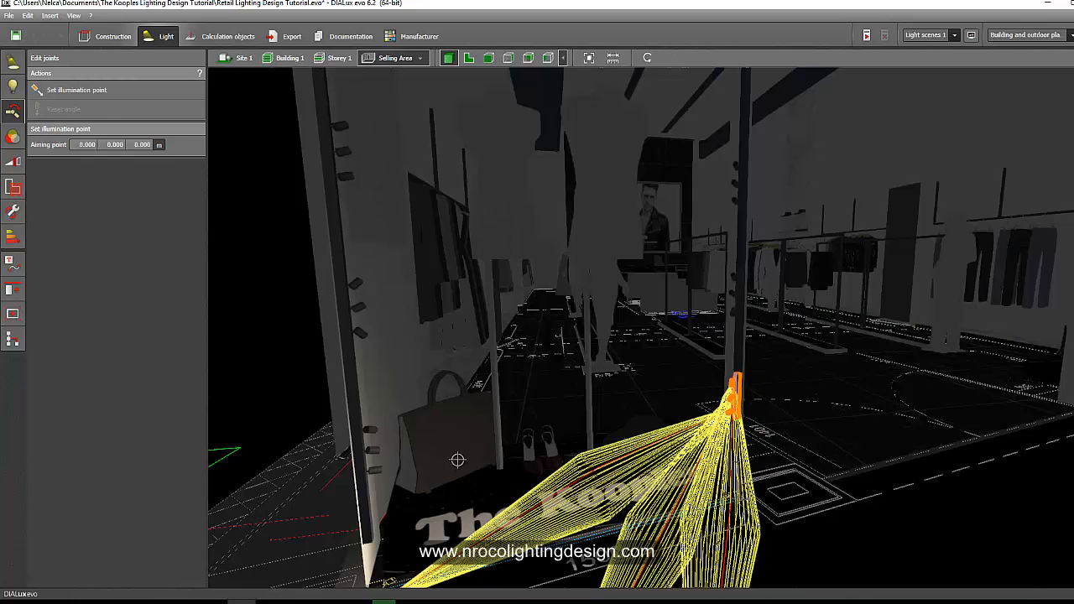
click(459, 461)
click(222, 364)
Duplicate the arrangement in plan view and move the copy to the end of the next window plinth beside the pillar.
scroll(737, 418, down, 5)
right_drag(736, 418, 475, 344)
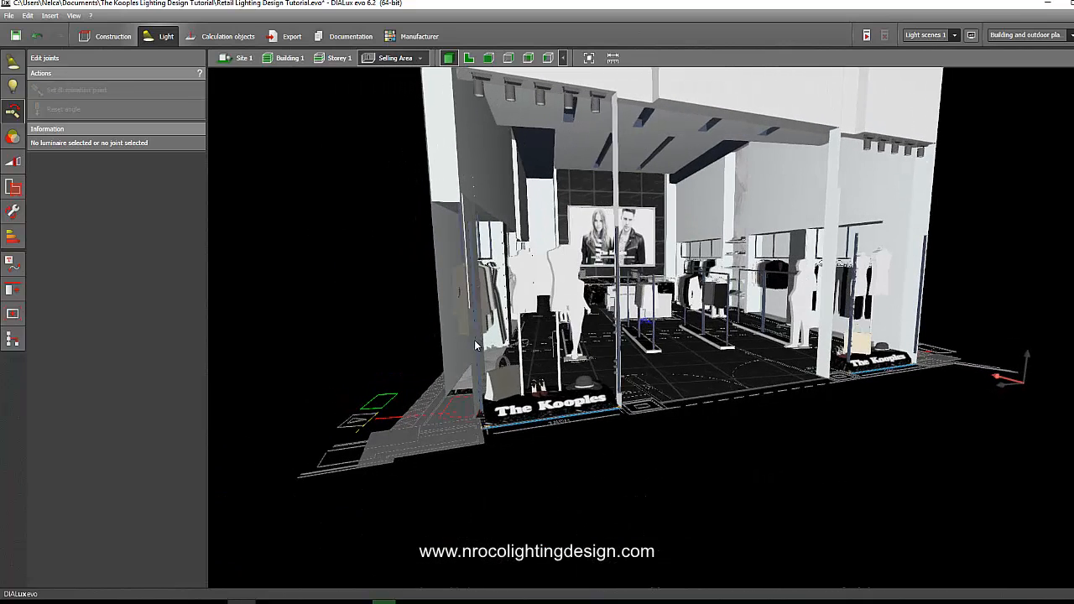
click(468, 58)
scroll(335, 247, up, 5)
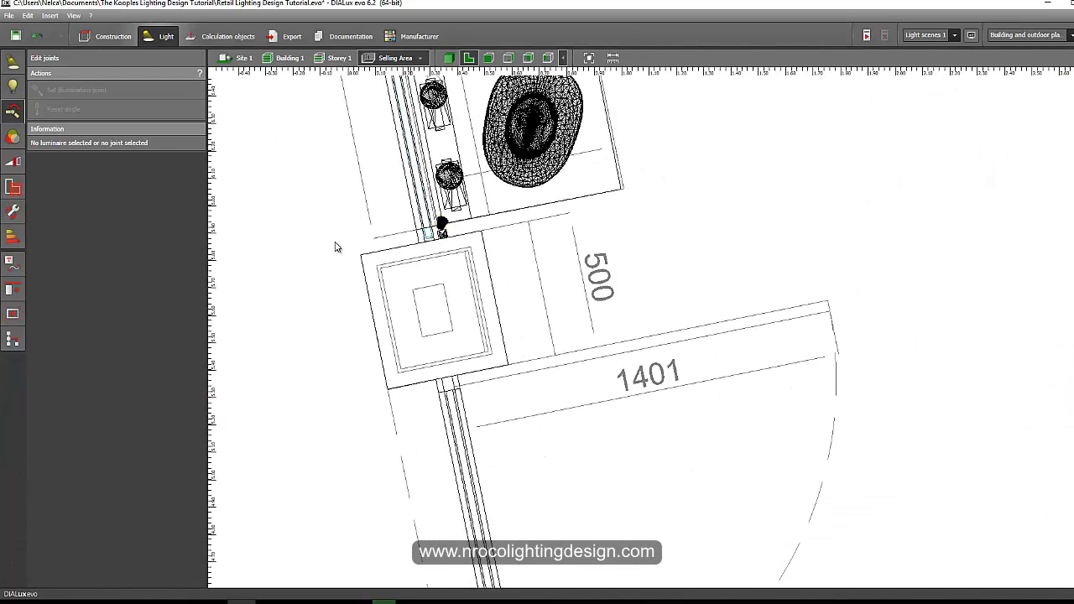
click(13, 61)
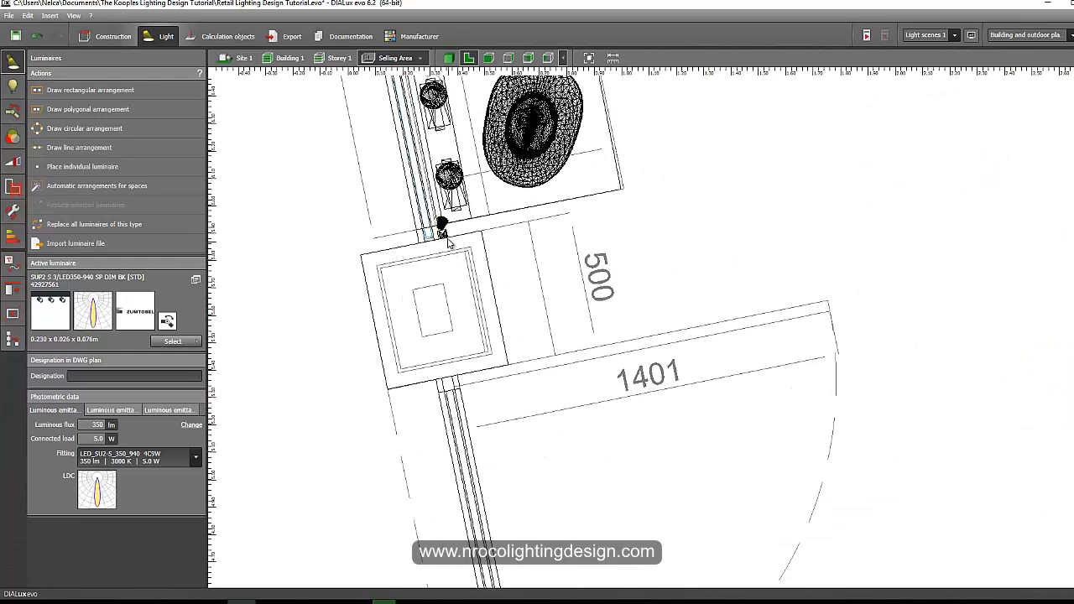
click(445, 234)
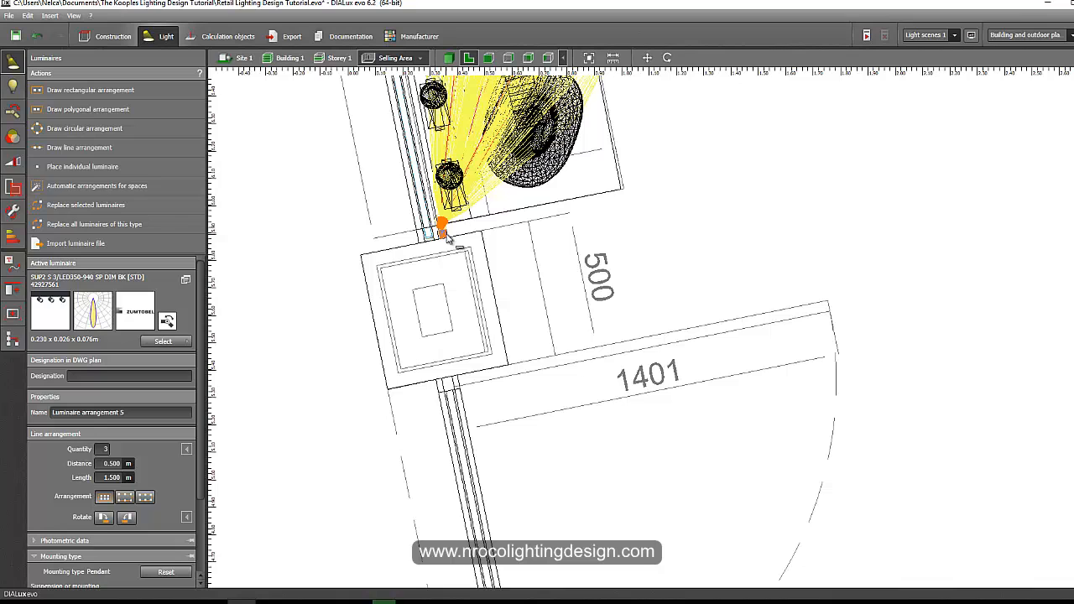
click(447, 239)
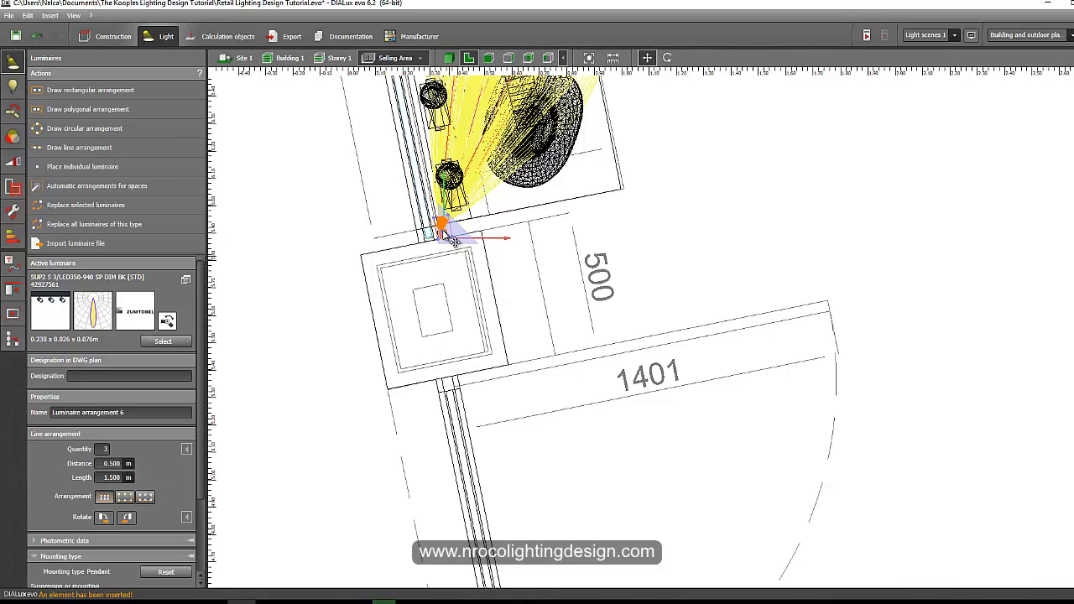
middle_drag(499, 438, 423, 175)
scroll(417, 204, down, 3)
drag(407, 199, 506, 520)
middle_drag(514, 434, 486, 97)
drag(477, 169, 523, 563)
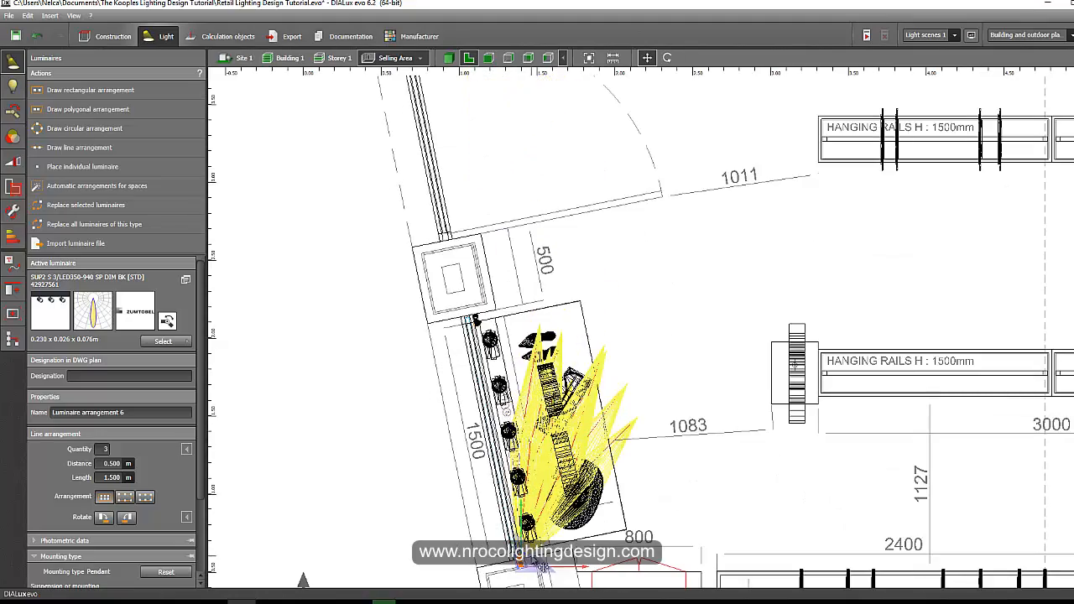
middle_drag(533, 565, 522, 314)
scroll(522, 314, up, 1)
scroll(526, 317, up, 5)
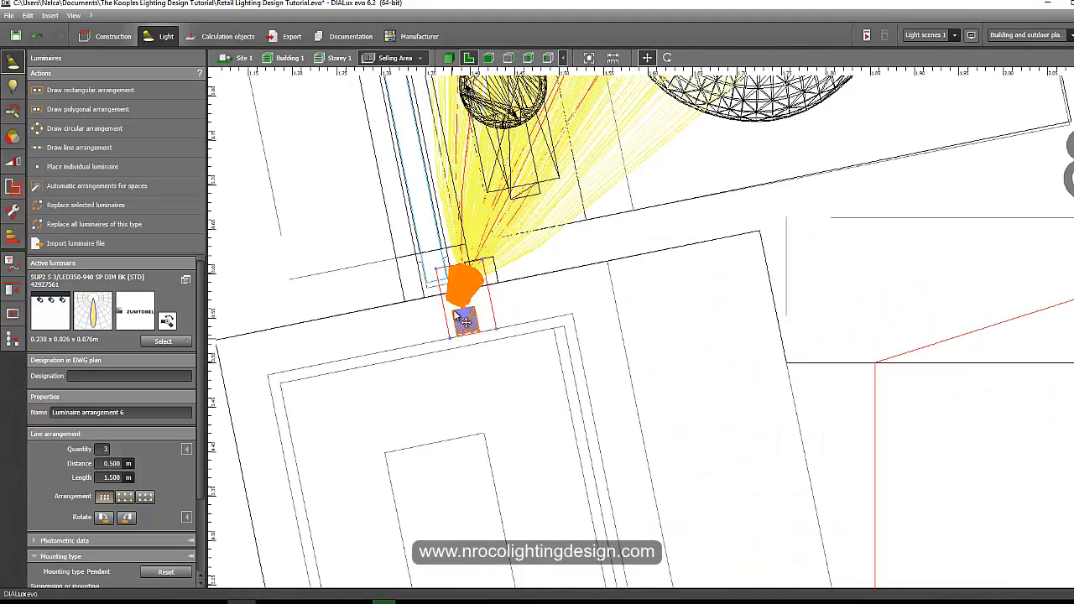
scroll(472, 300, up, 2)
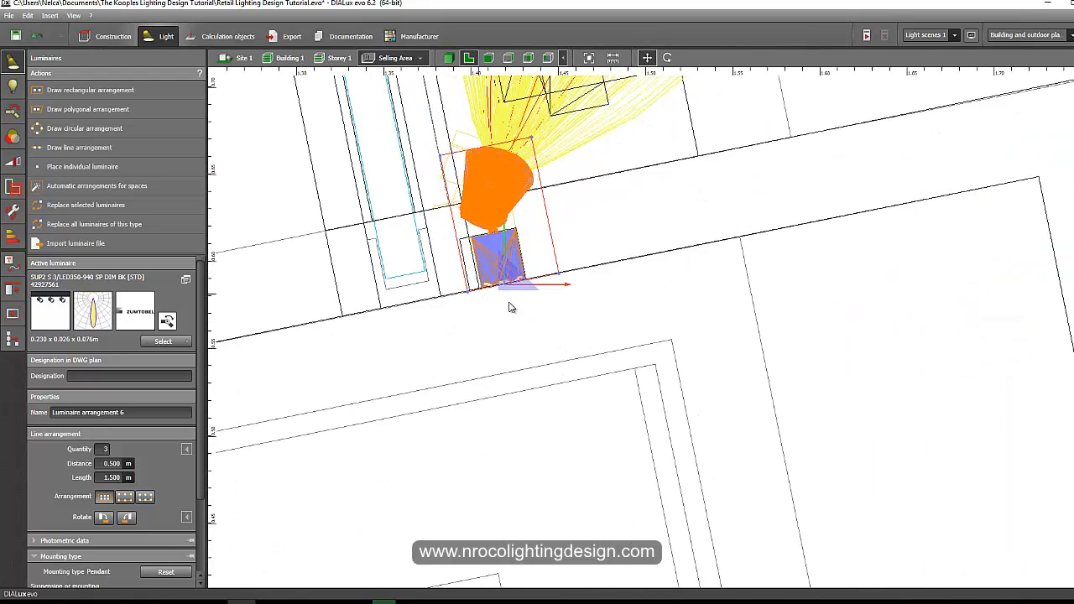
Switch to 3D and inspect the show windows with the newly placed spotlight arrangements.
click(449, 58)
click(378, 270)
right_drag(377, 271, 417, 383)
middle_drag(464, 397, 414, 434)
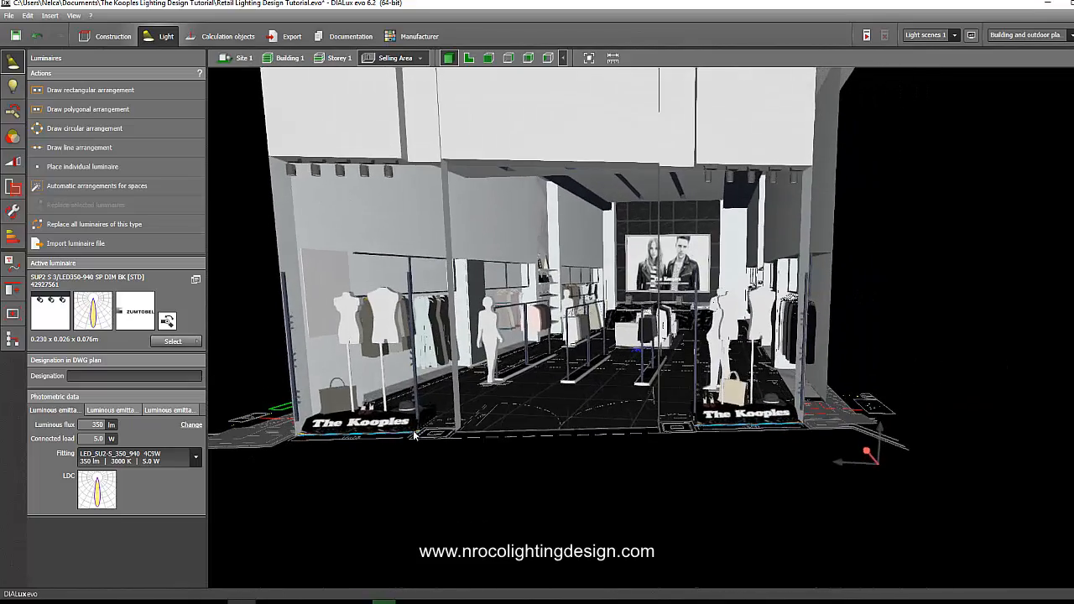
right_drag(251, 333, 242, 324)
scroll(437, 394, down, 2)
middle_drag(438, 395, 546, 454)
scroll(496, 420, up, 1)
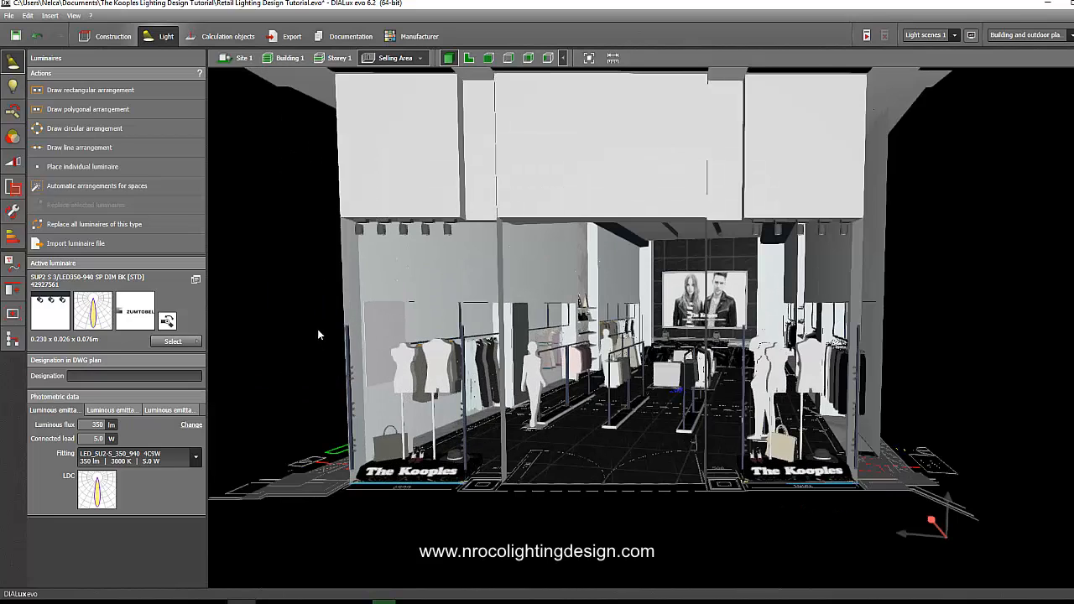
right_drag(331, 323, 316, 314)
scroll(323, 315, up, 3)
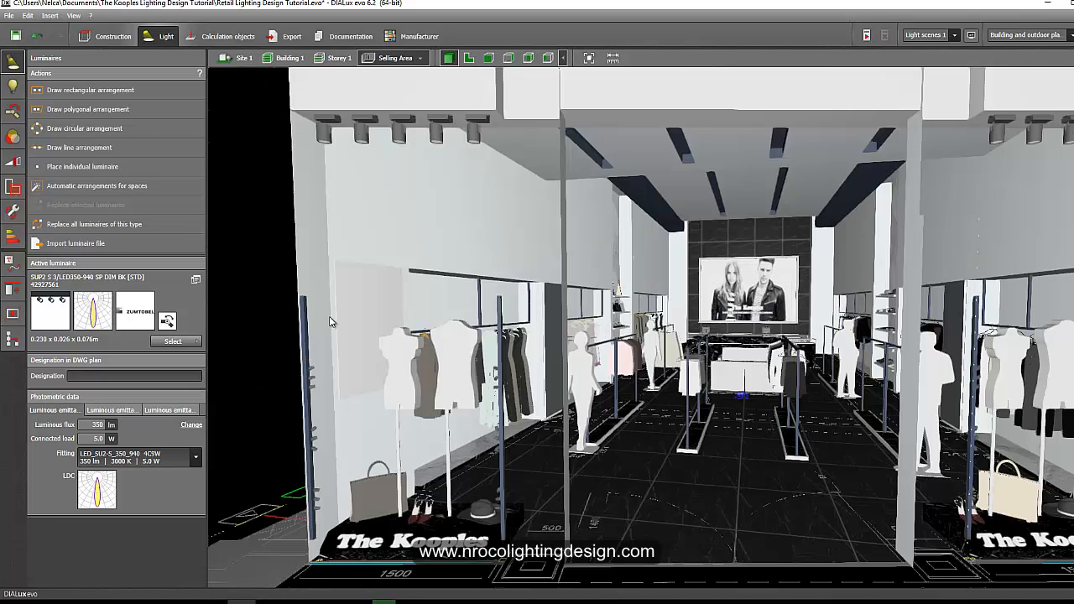
scroll(330, 321, down, 3)
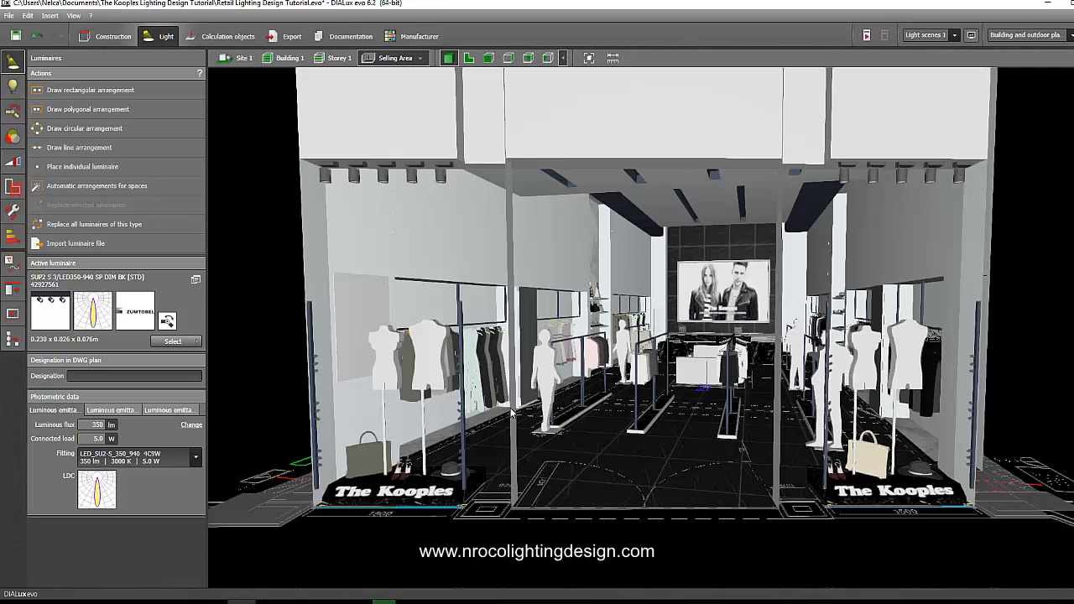